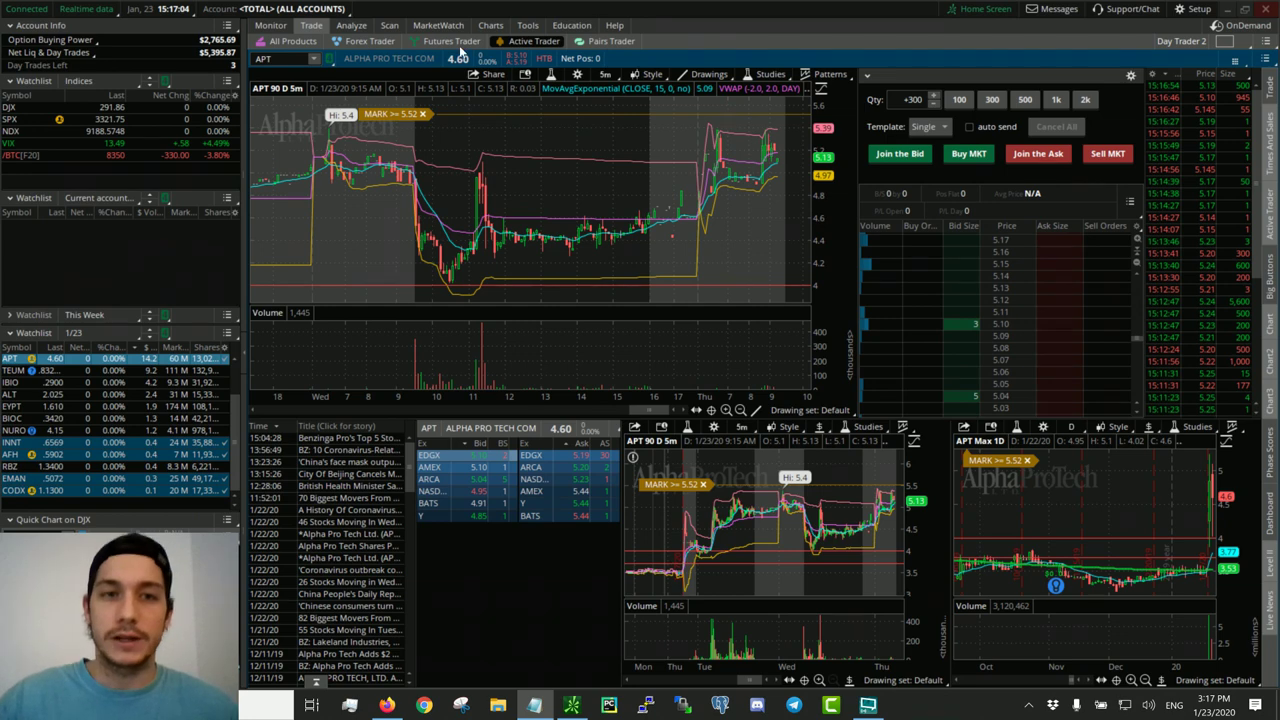
# - Review the Gap Scanner (Pre-Market) results in Stock Hacker, and return to Active Trader
pyautogui.click(388, 26)
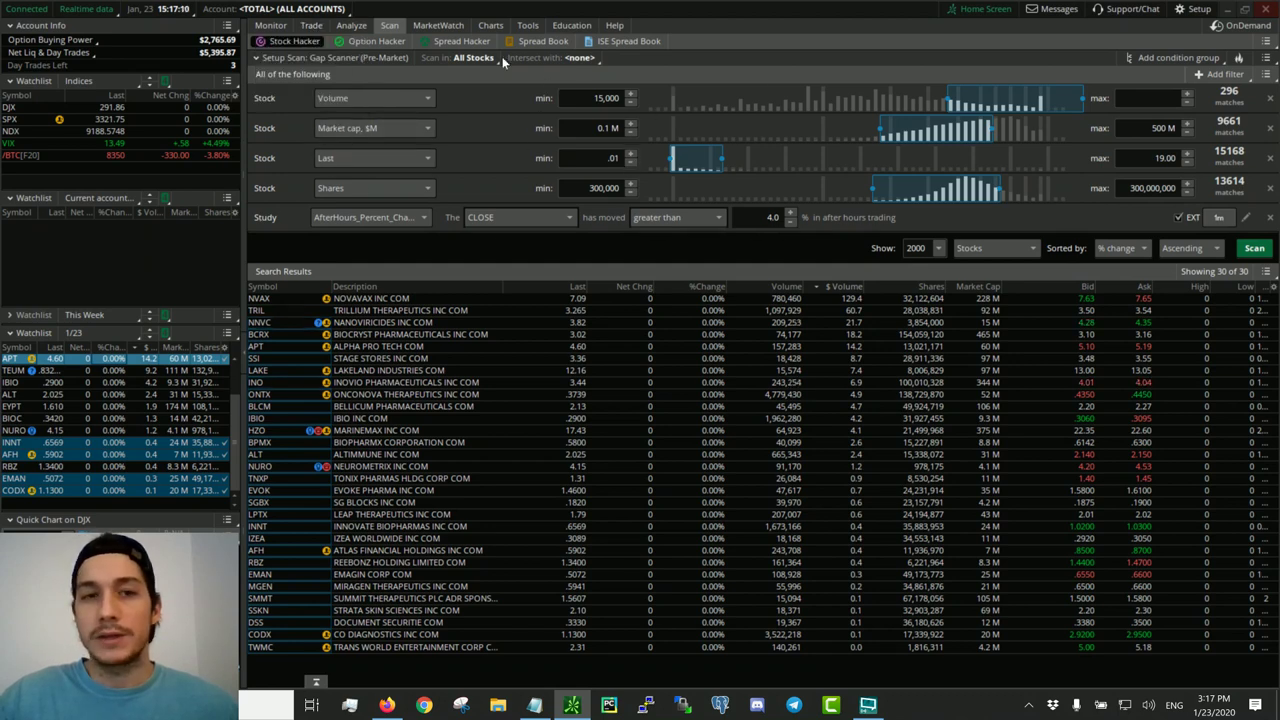
pyautogui.click(309, 28)
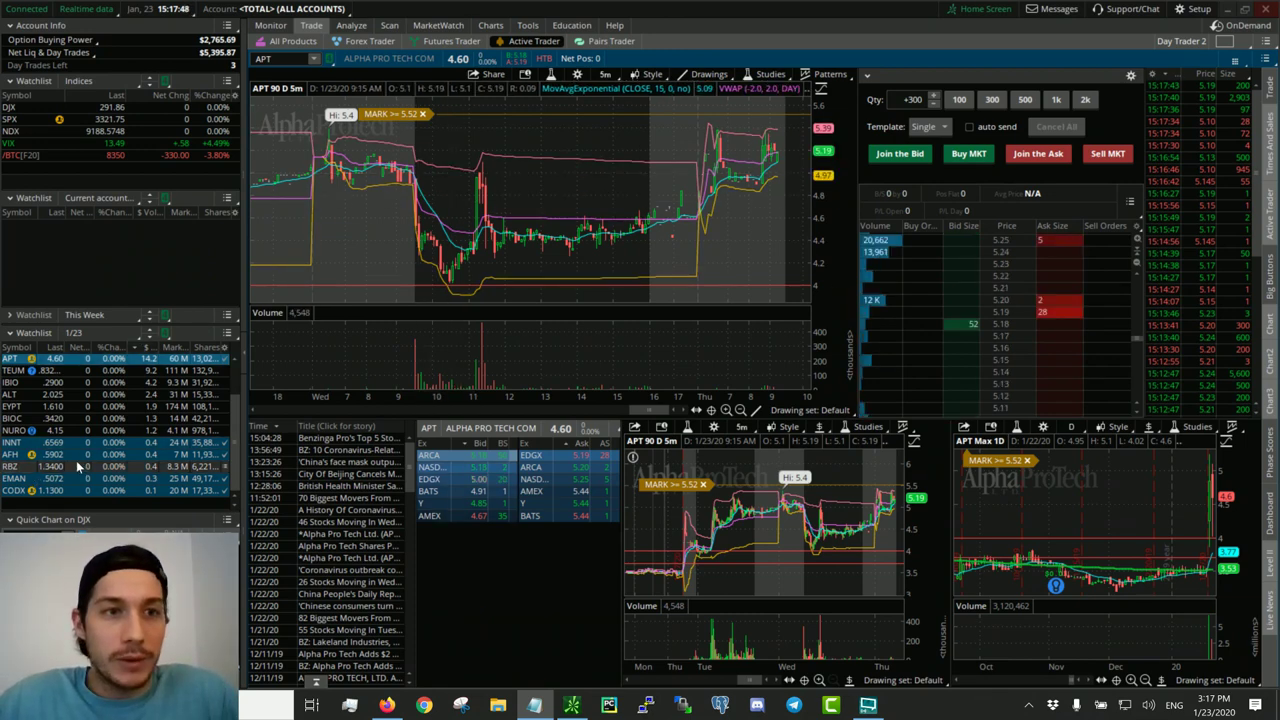
# - Load NTRP from the 1/23 watchlist and measure a late-morning price move on its 5-minute chart for January 22
pyautogui.scroll(2, 110, 455)
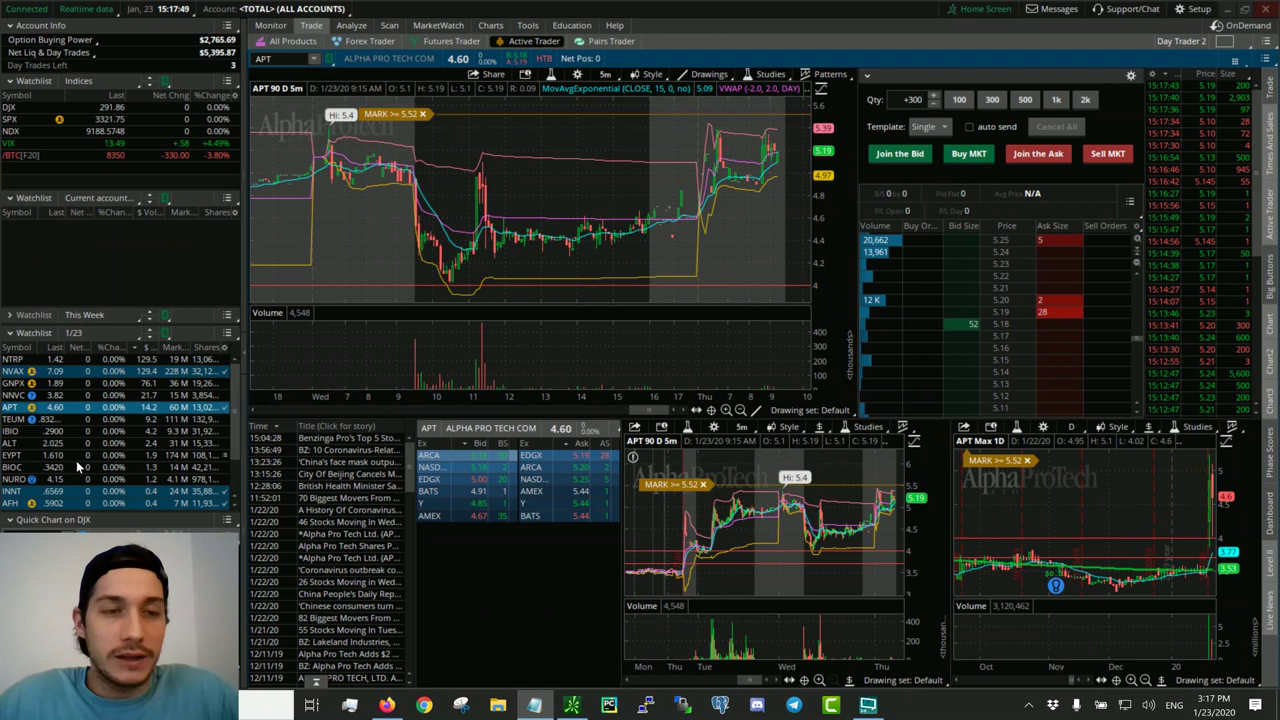
pyautogui.click(88, 360)
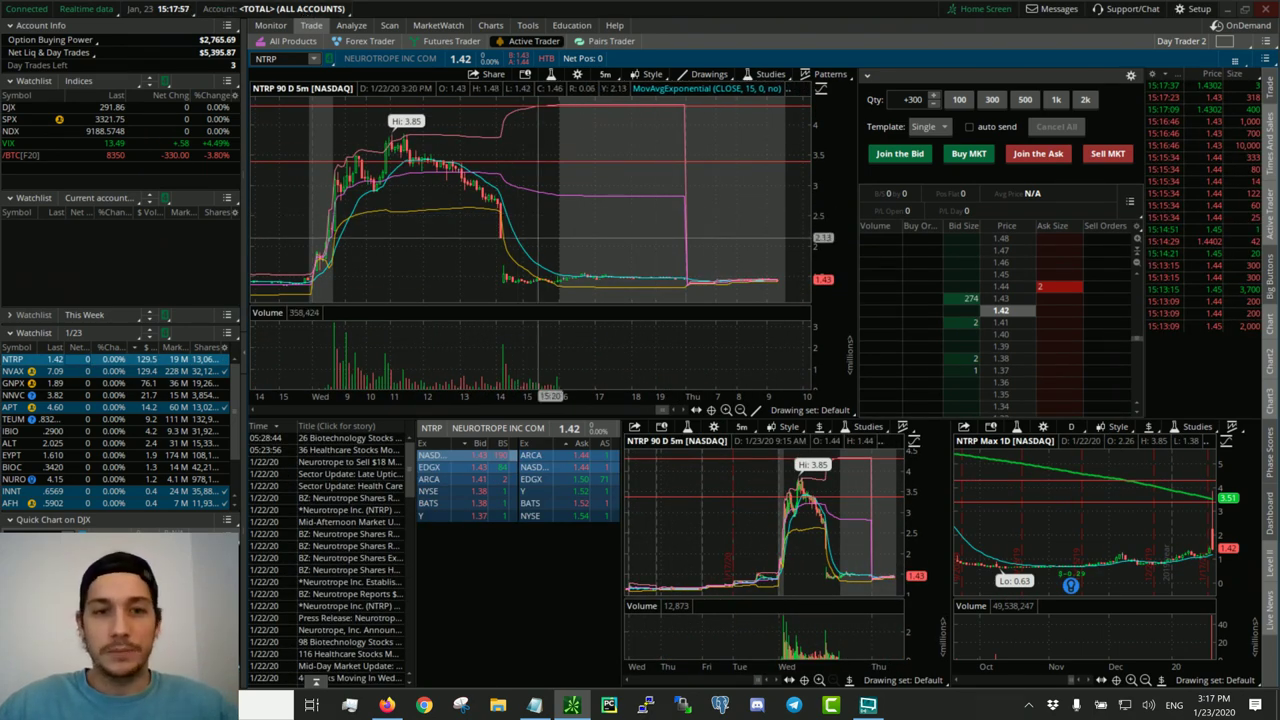
pyautogui.press('alt')
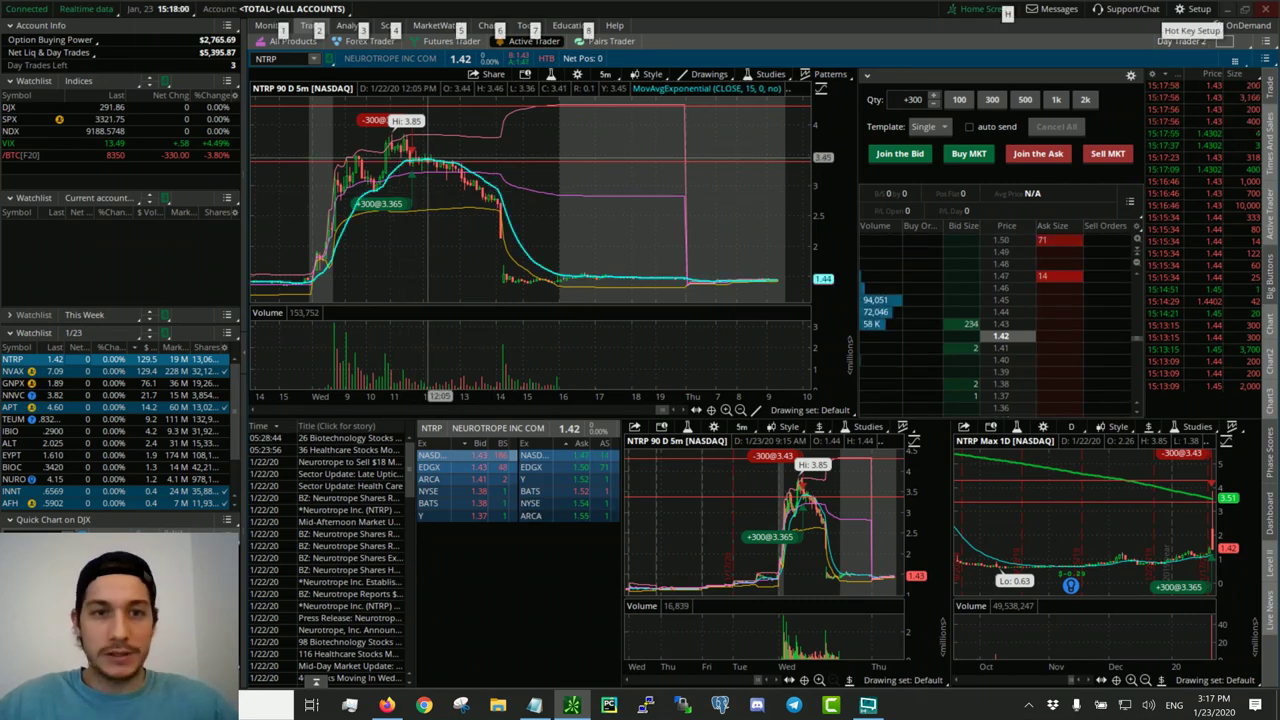
pyautogui.scroll(5, 437, 170)
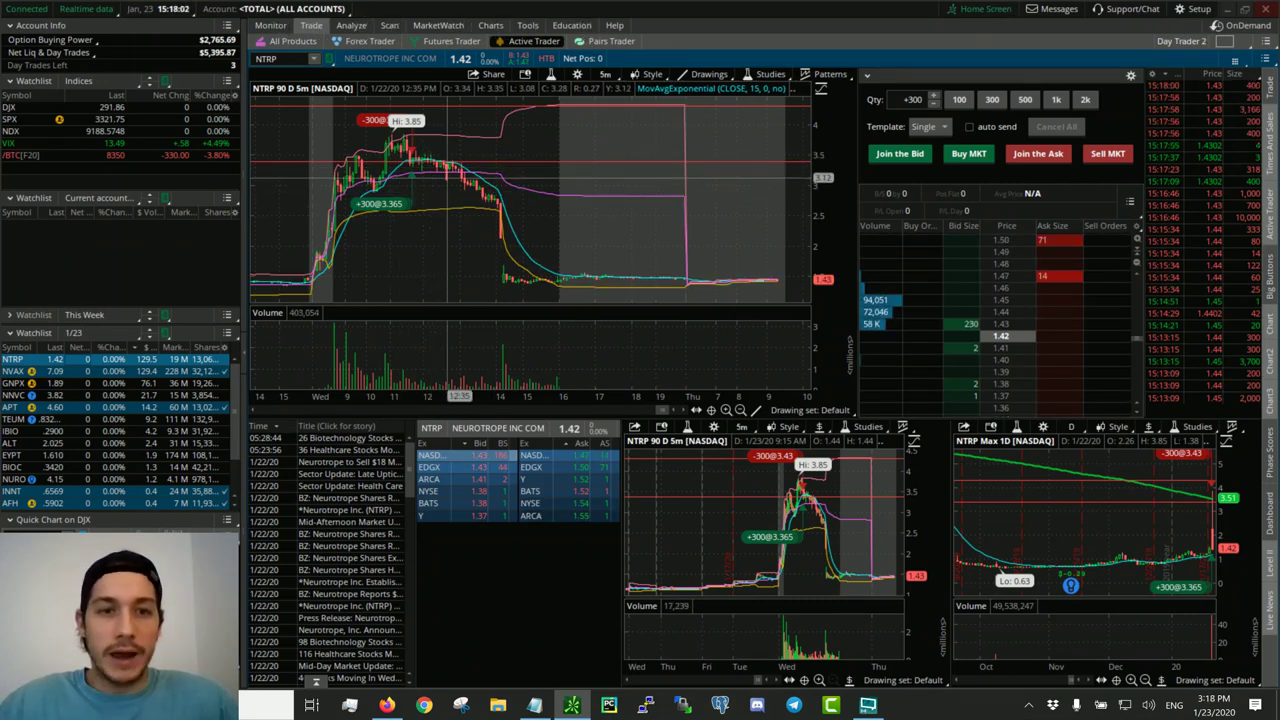
pyautogui.scroll(-5, 489, 184)
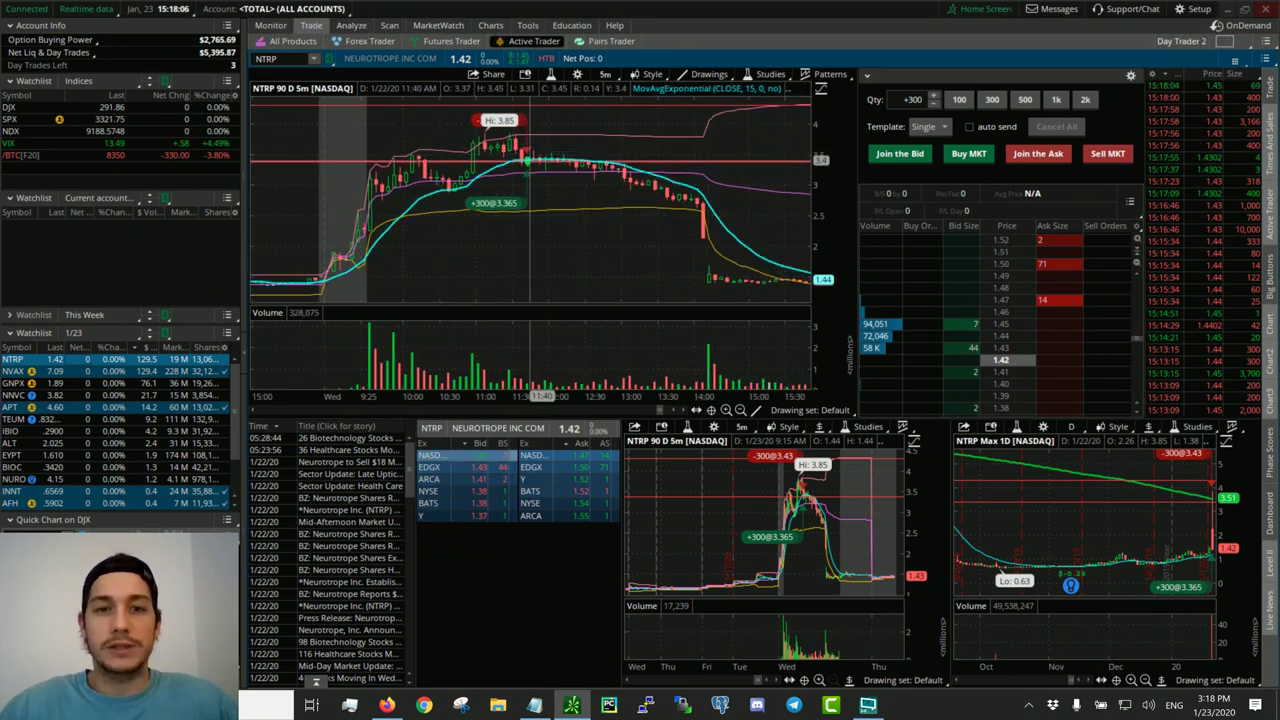
pyautogui.moveTo(536, 152); pyautogui.dragTo(425, 158)
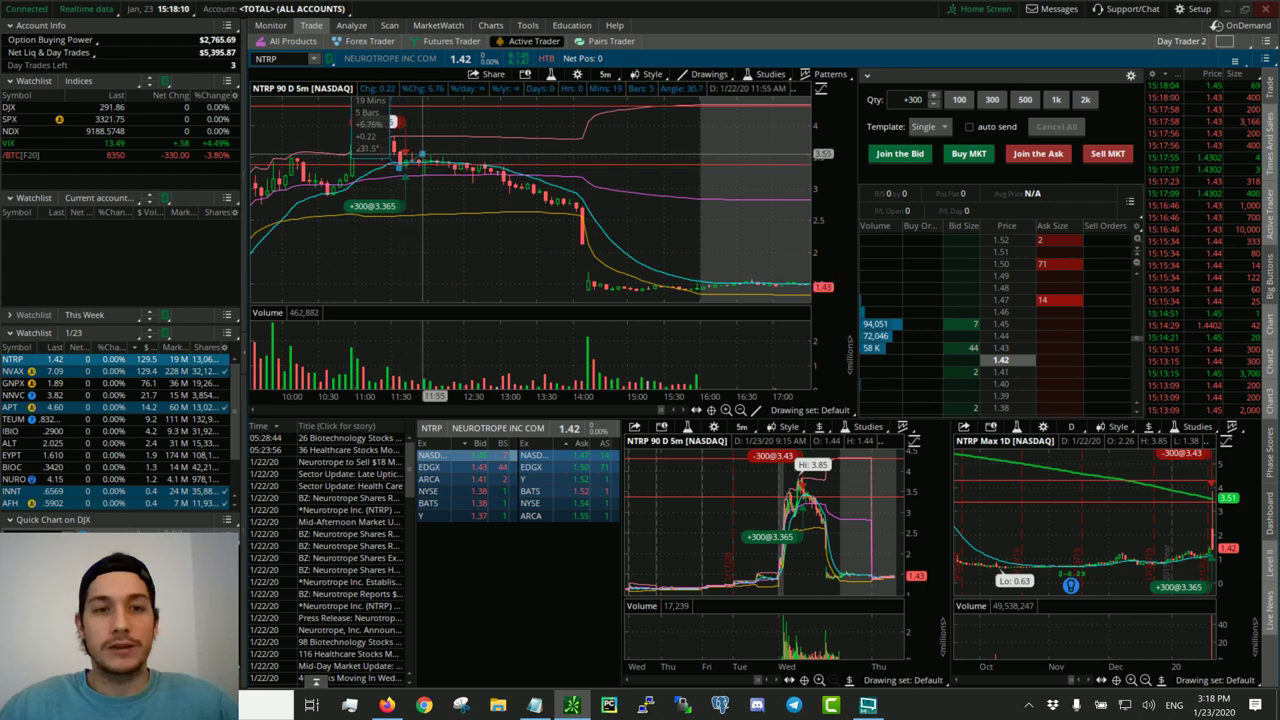
pyautogui.press('alt')
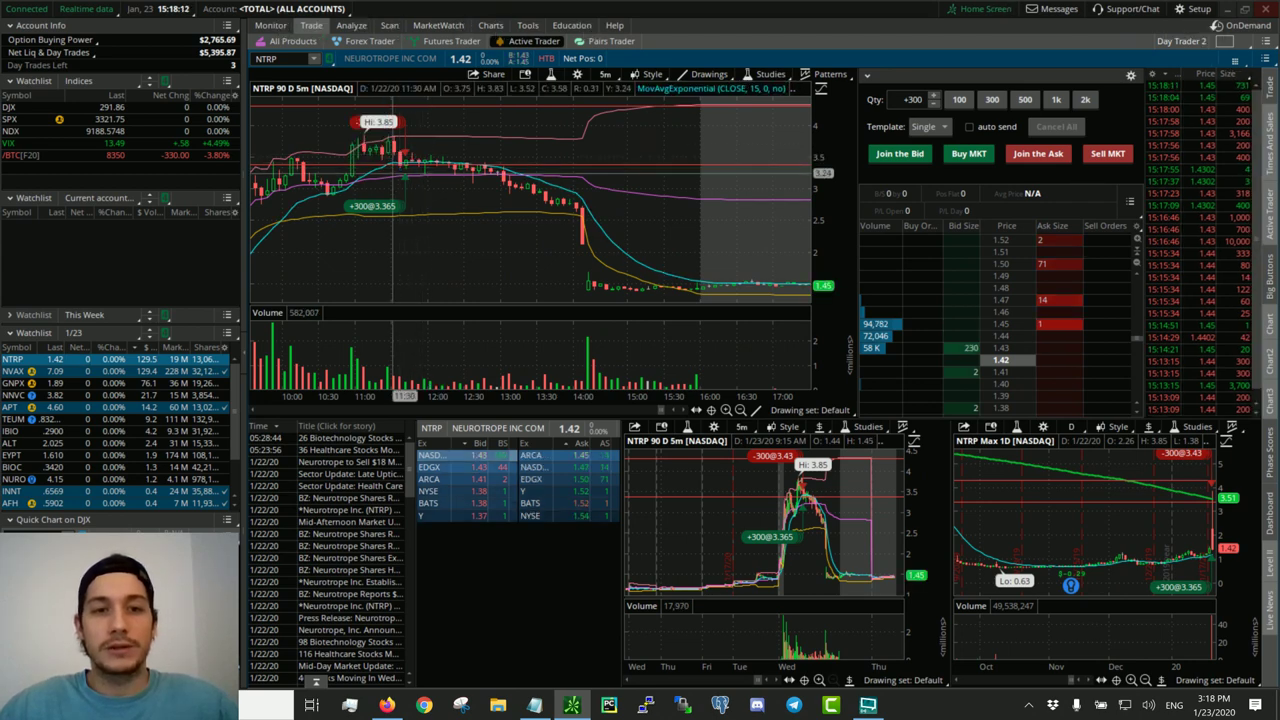
# - Examine NTRP's full January 22 session on the 5-minute chart, from the morning peak through the afternoon drop
pyautogui.scroll(-5, 497, 185)
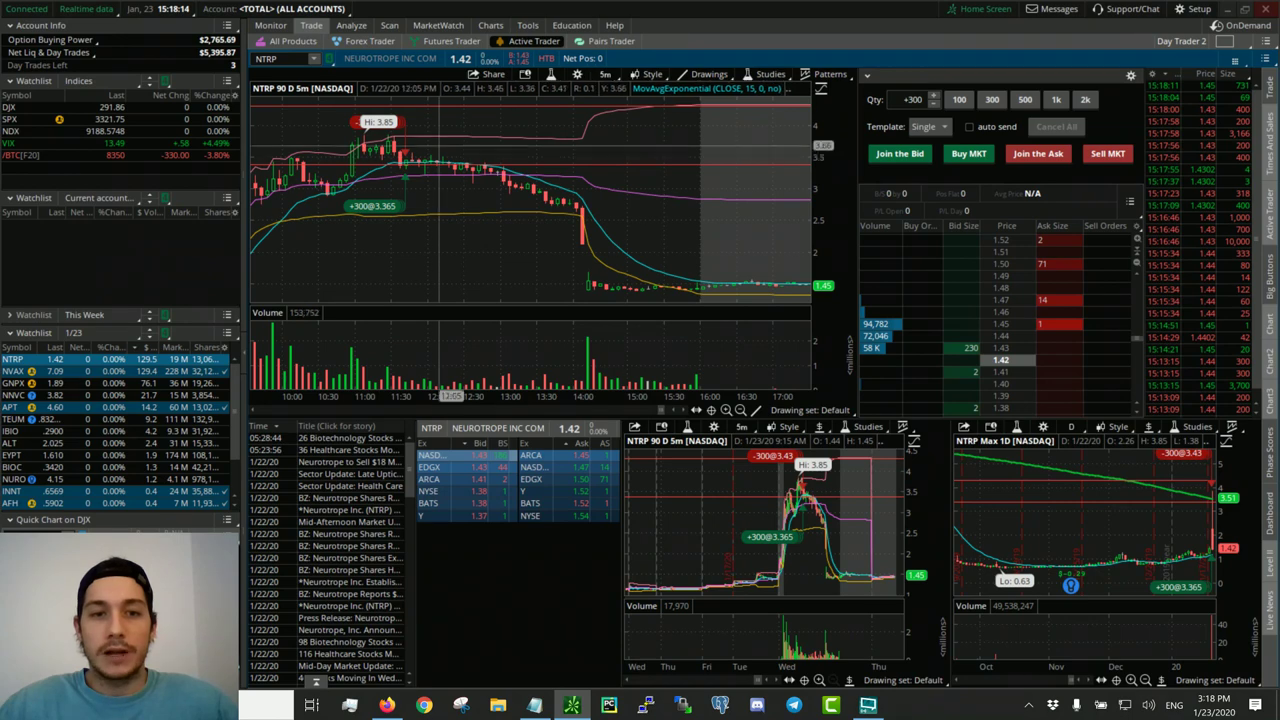
pyautogui.scroll(-2, 497, 185)
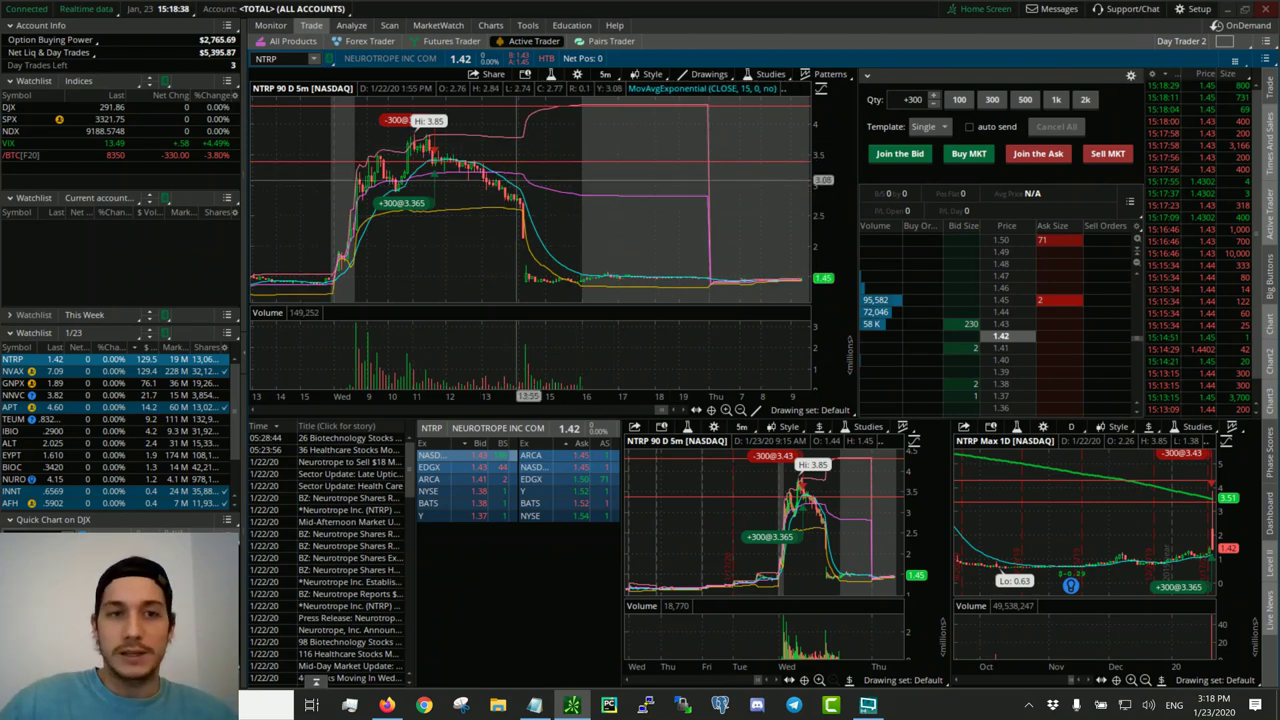
pyautogui.scroll(1, 527, 180)
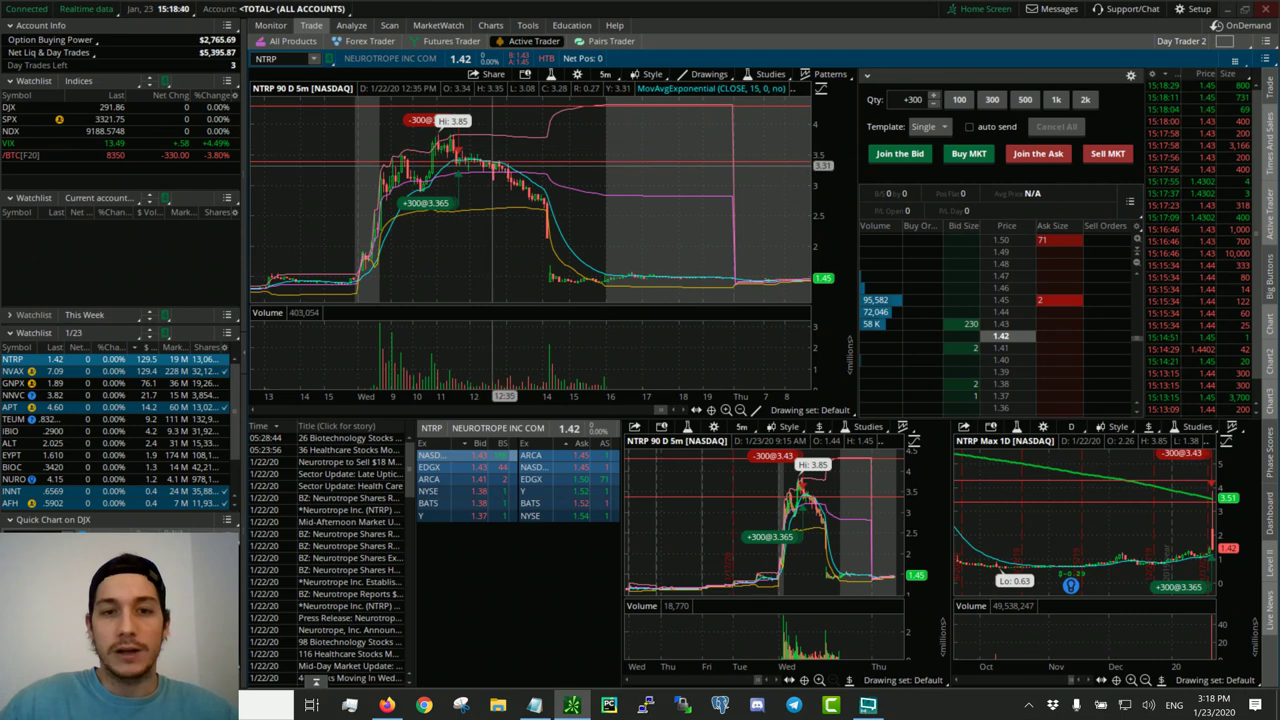
pyautogui.moveTo(530, 181); pyautogui.dragTo(462, 154)
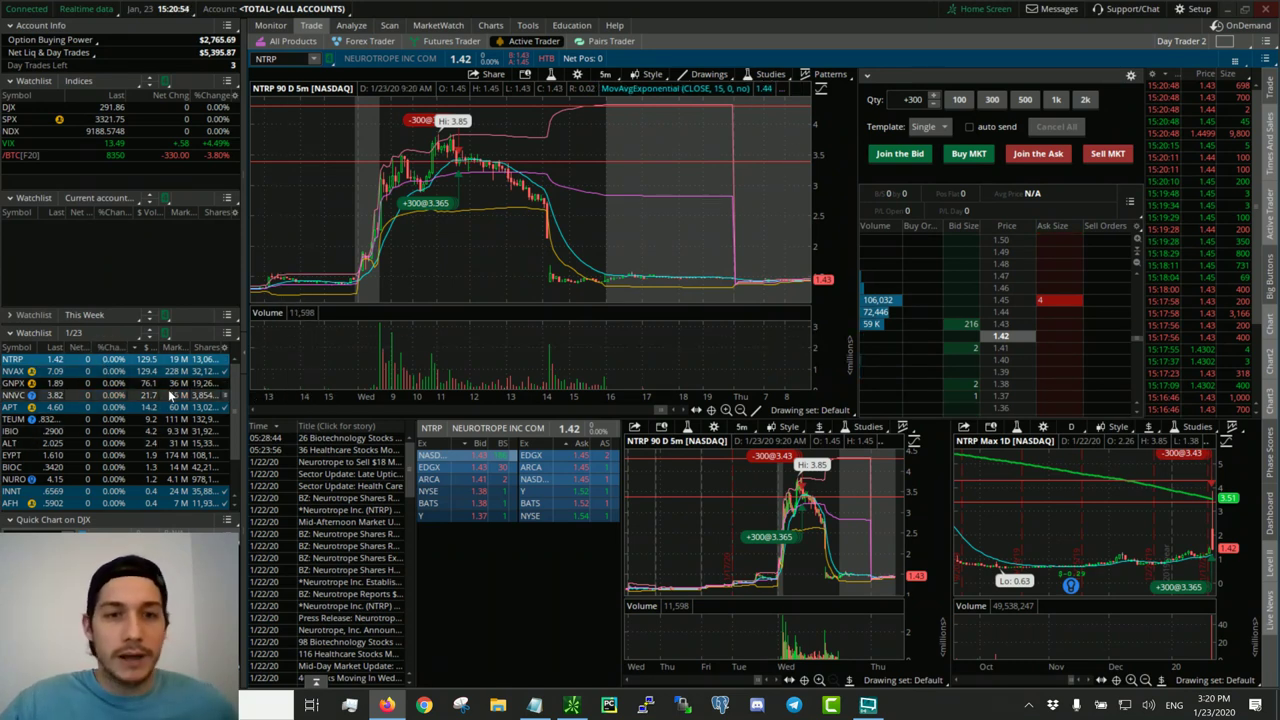
pyautogui.scroll(5, 408, 270)
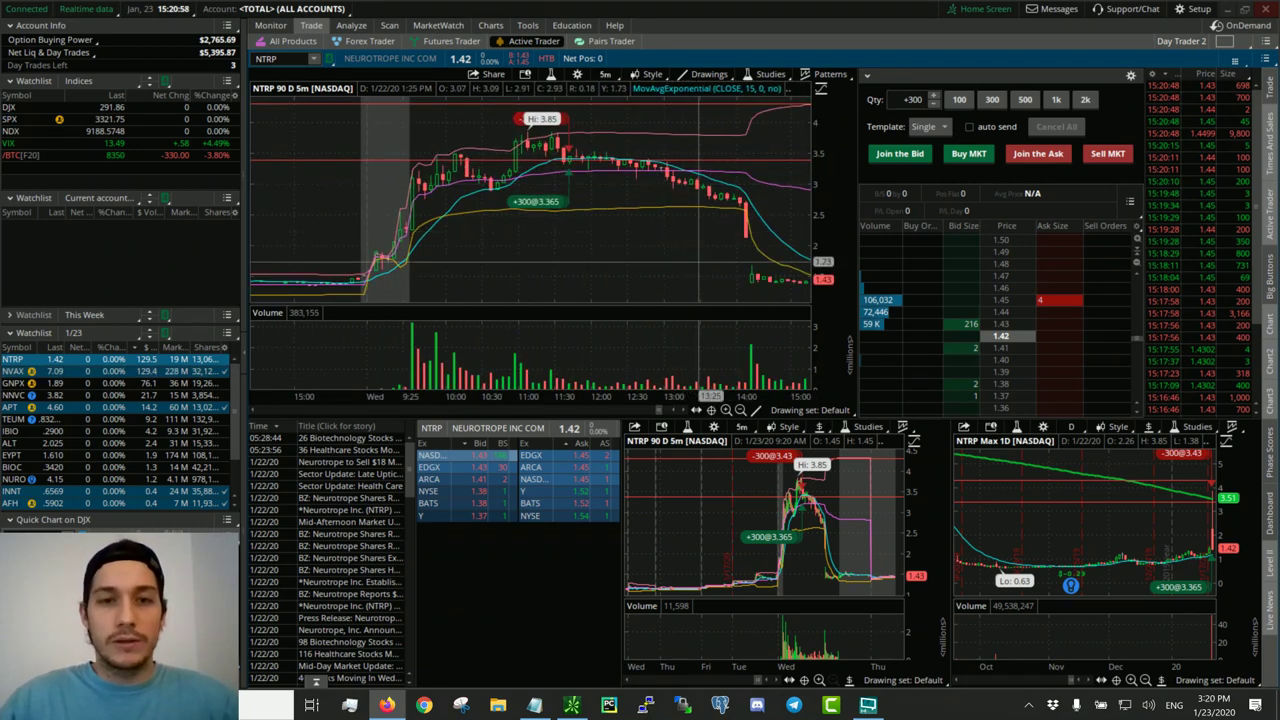
pyautogui.scroll(-3, 710, 209)
# - Review the 5-minute charts of INNT and EMAN from the 1/23 watchlist, measuring a price move beside EMAN's latest bars
pyautogui.click(113, 493)
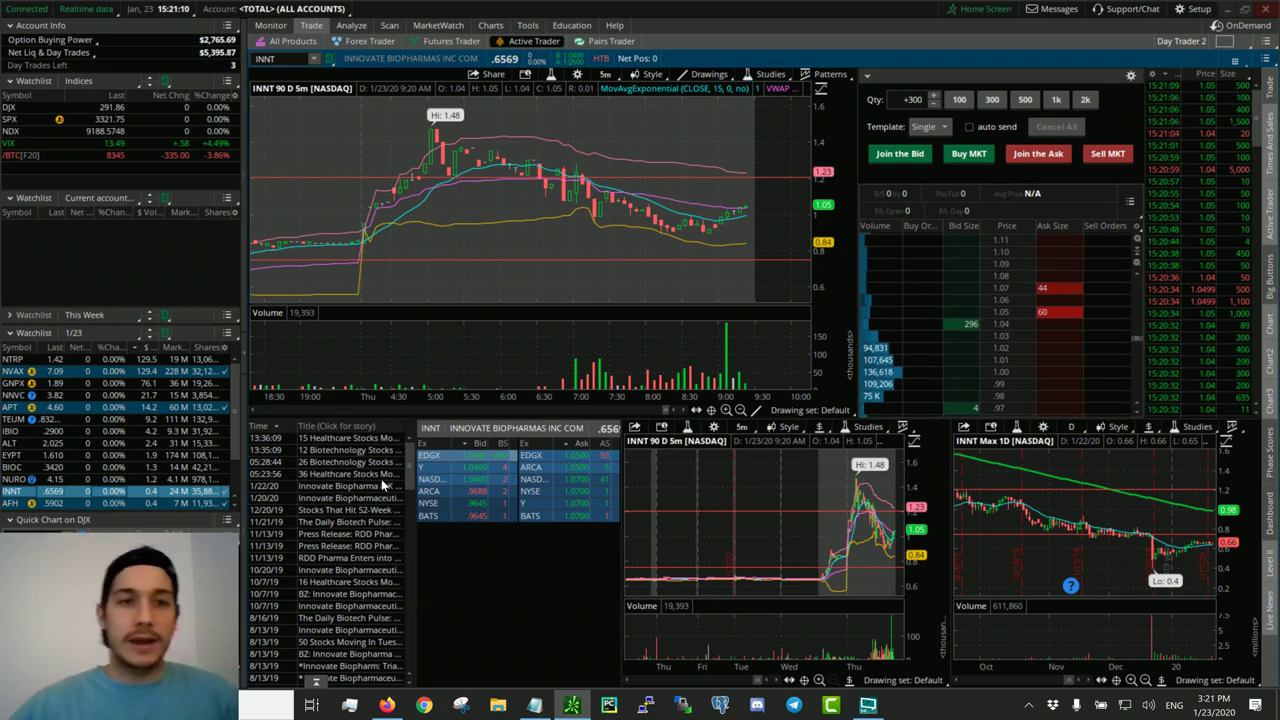
pyautogui.scroll(-3, 648, 200)
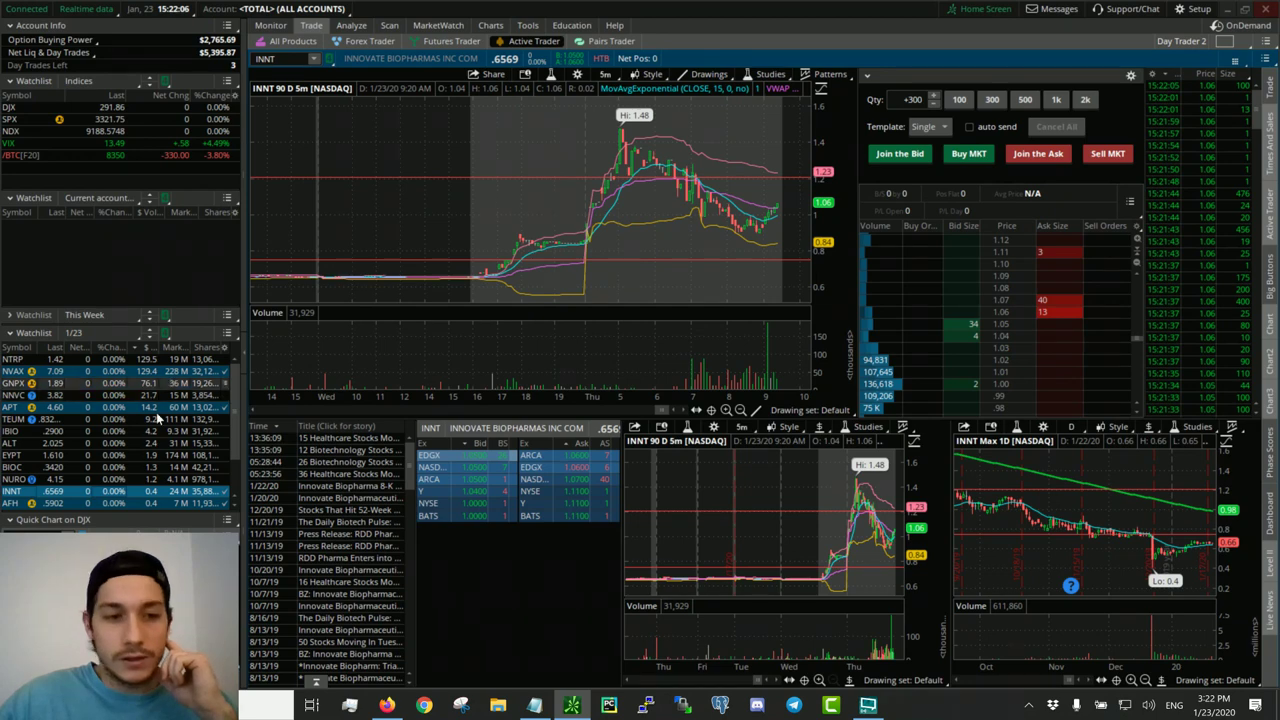
pyautogui.scroll(-2, 110, 467)
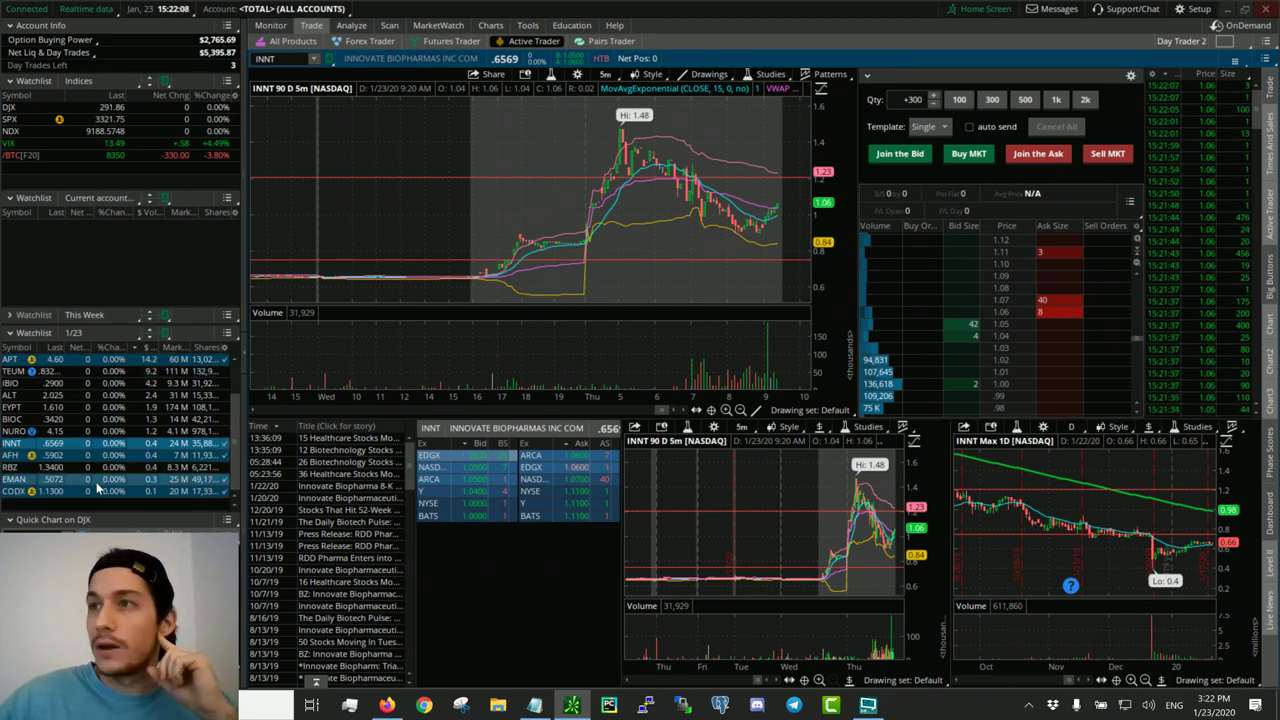
pyautogui.click(100, 480)
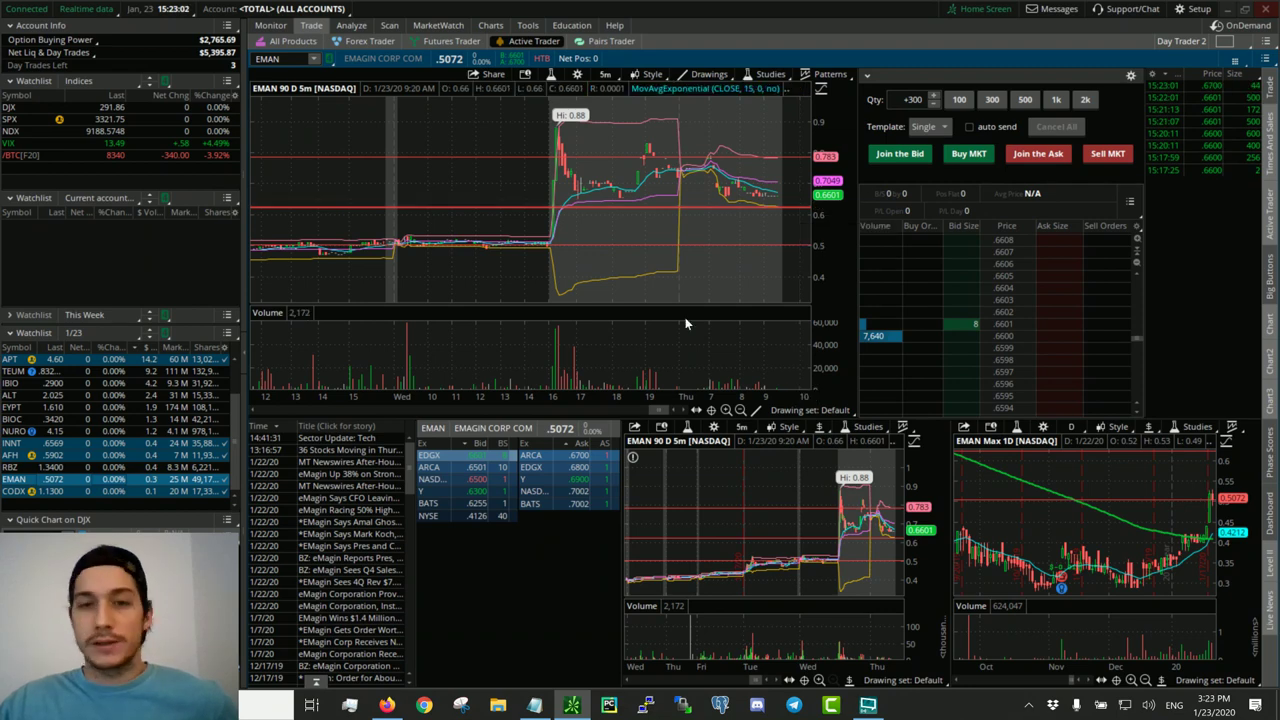
pyautogui.moveTo(745, 185); pyautogui.dragTo(790, 202)
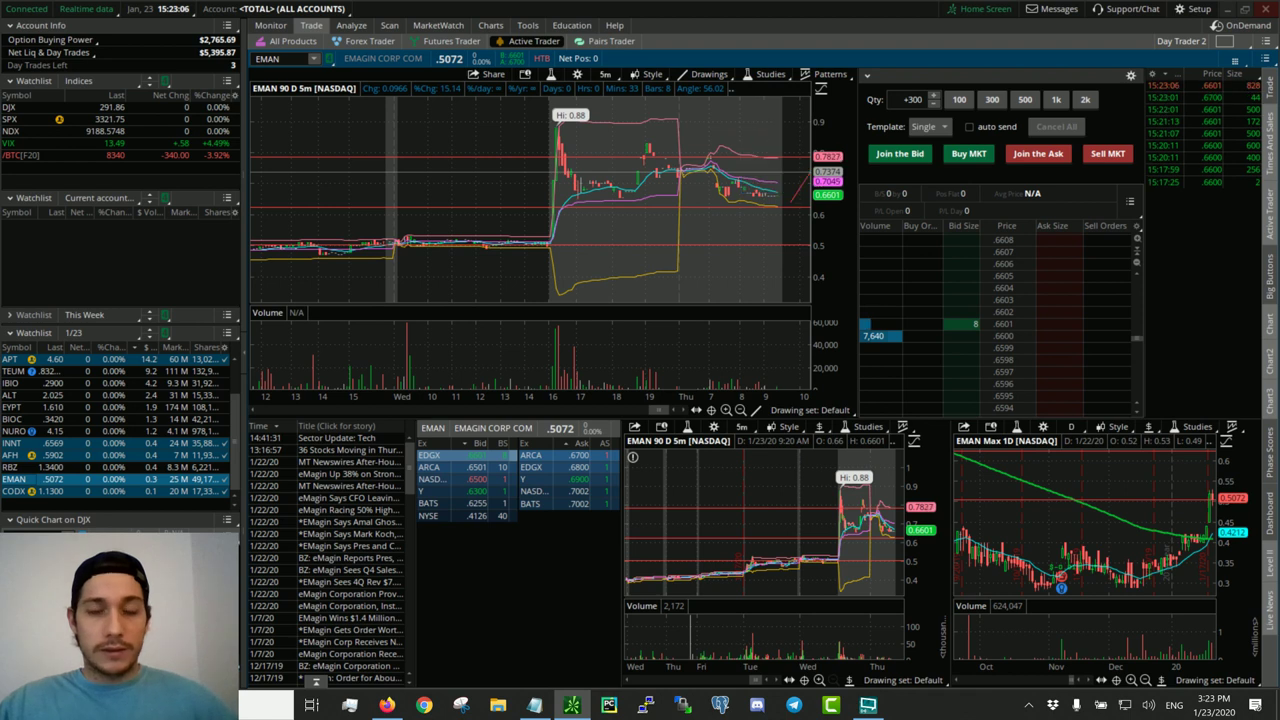
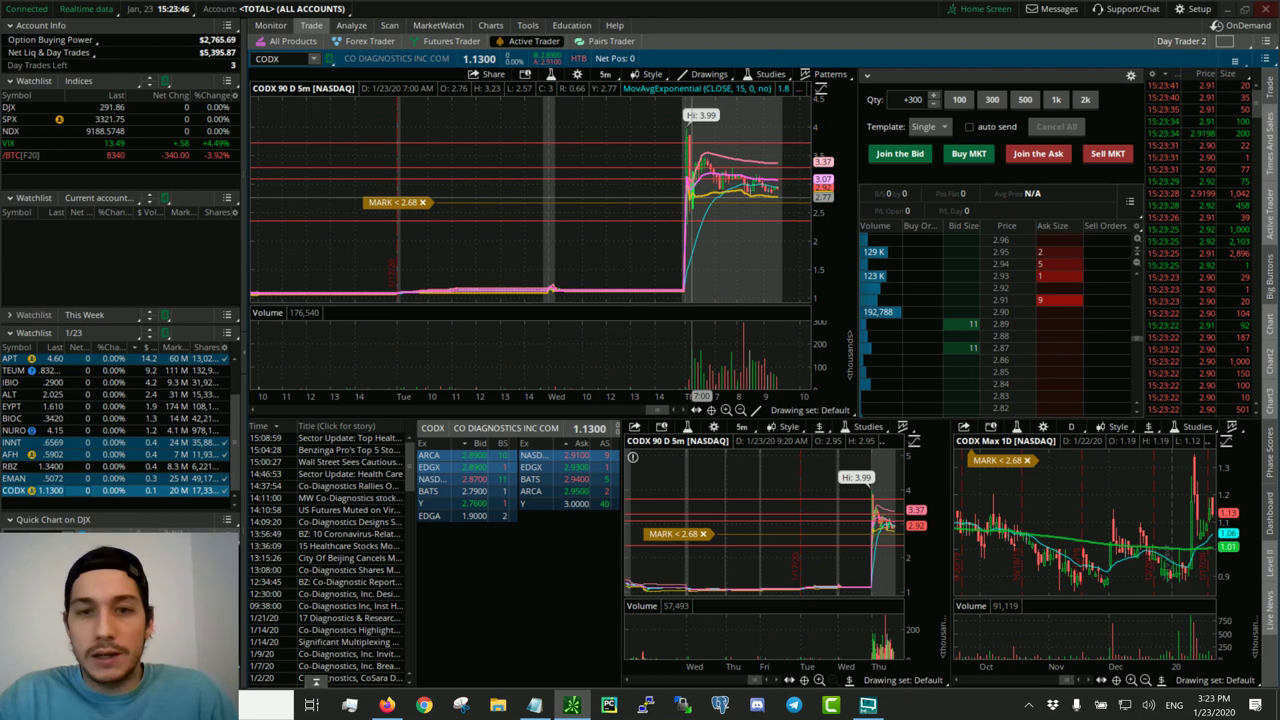
# - Examine CODX's premarket 5-minute chart and its full-size daily chart from late 2018 onward, and return to Active Trader
pyautogui.scroll(3, 693, 250)
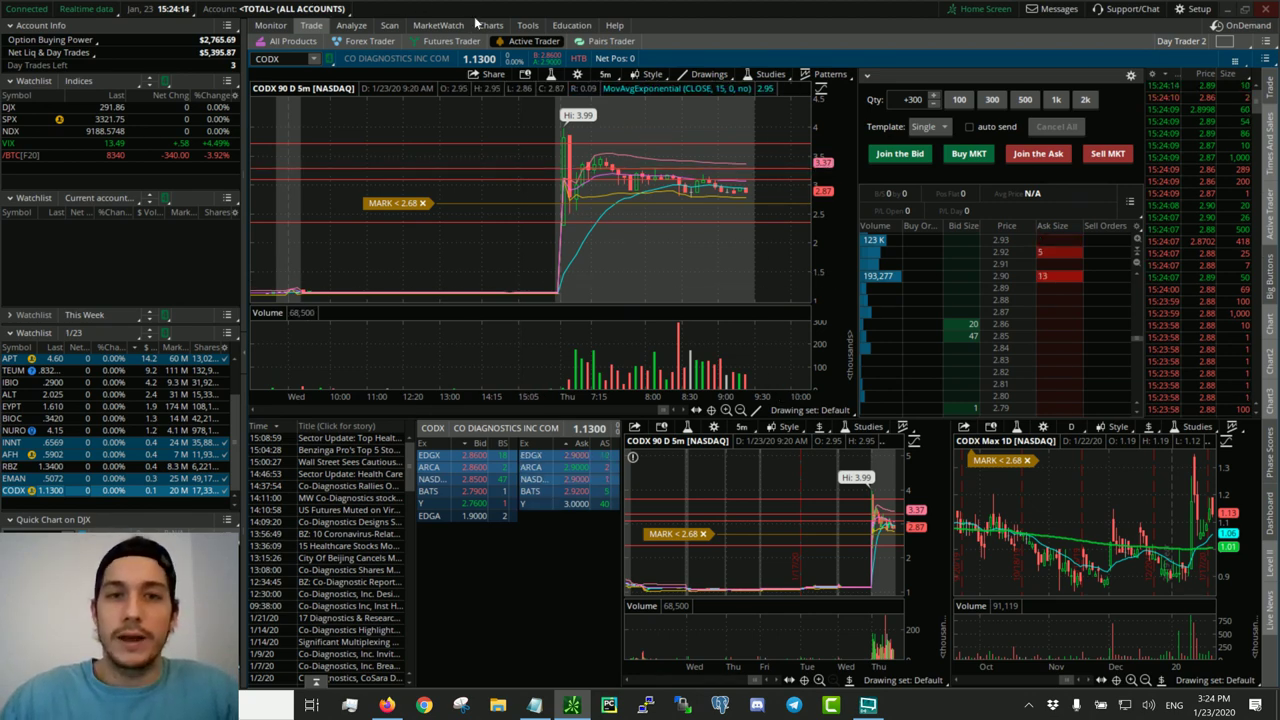
pyautogui.moveTo(480, 30)
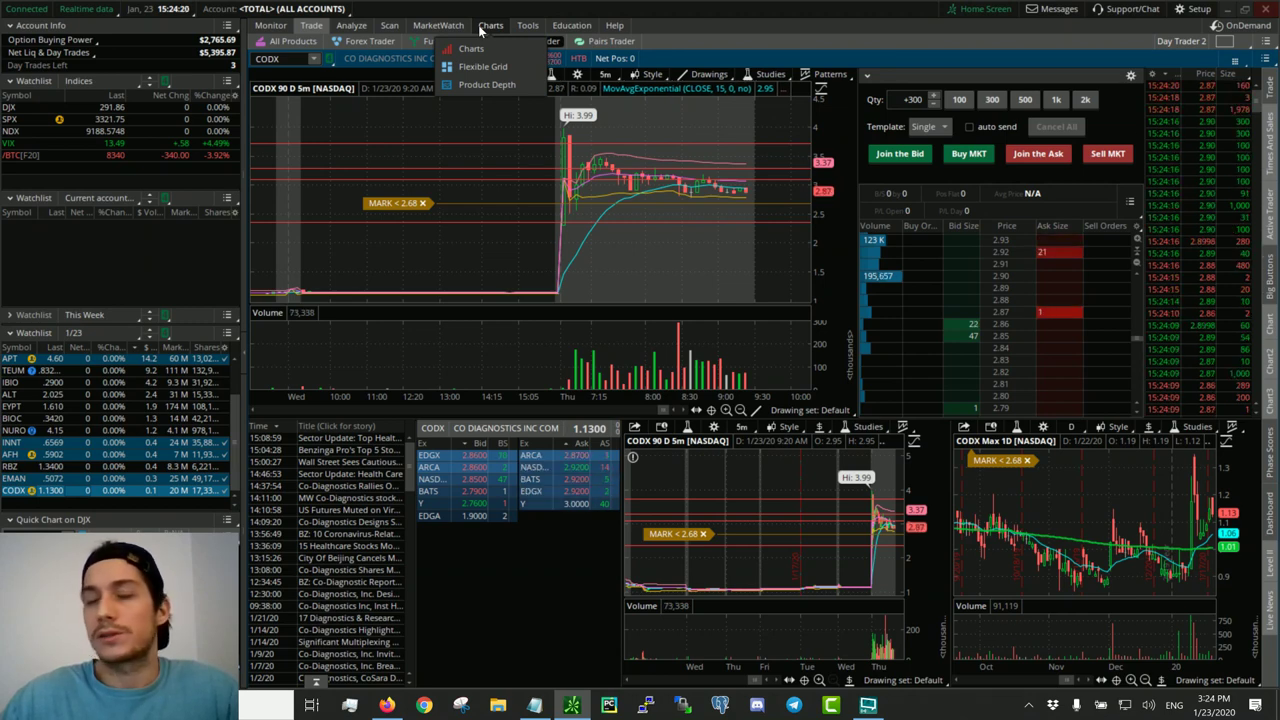
pyautogui.click(480, 28)
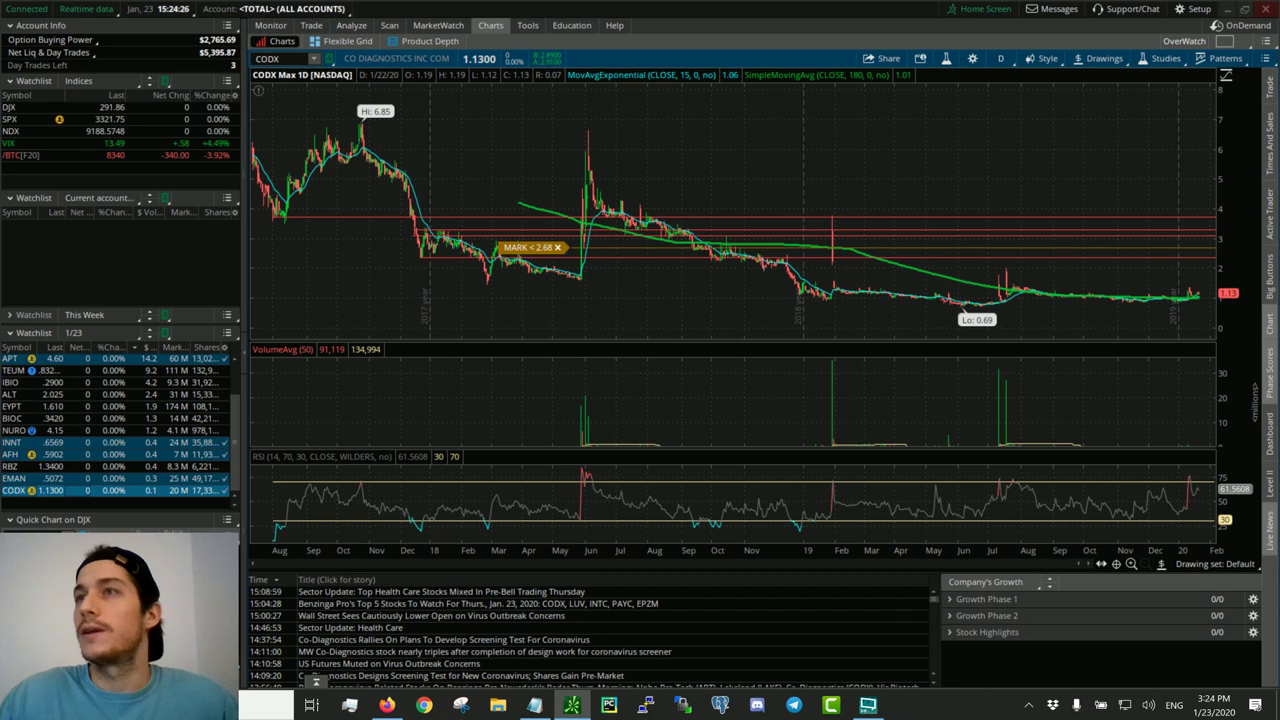
pyautogui.scroll(3, 860, 253)
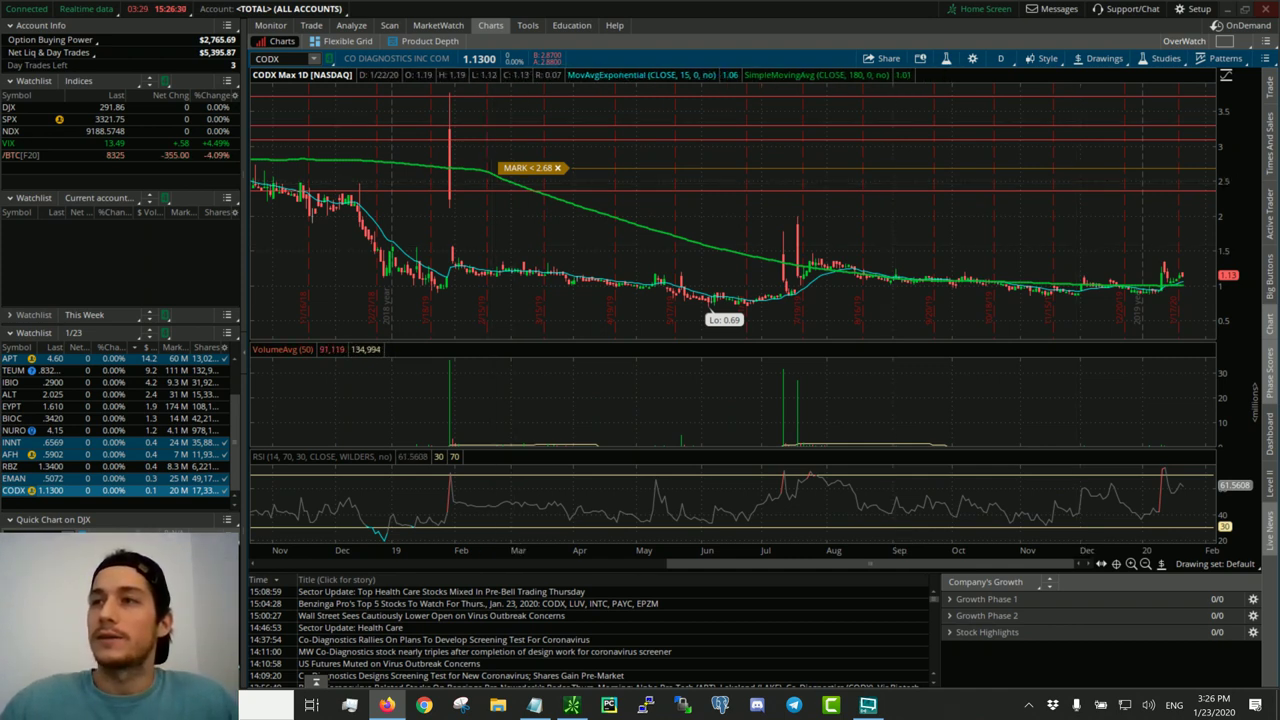
pyautogui.click(307, 26)
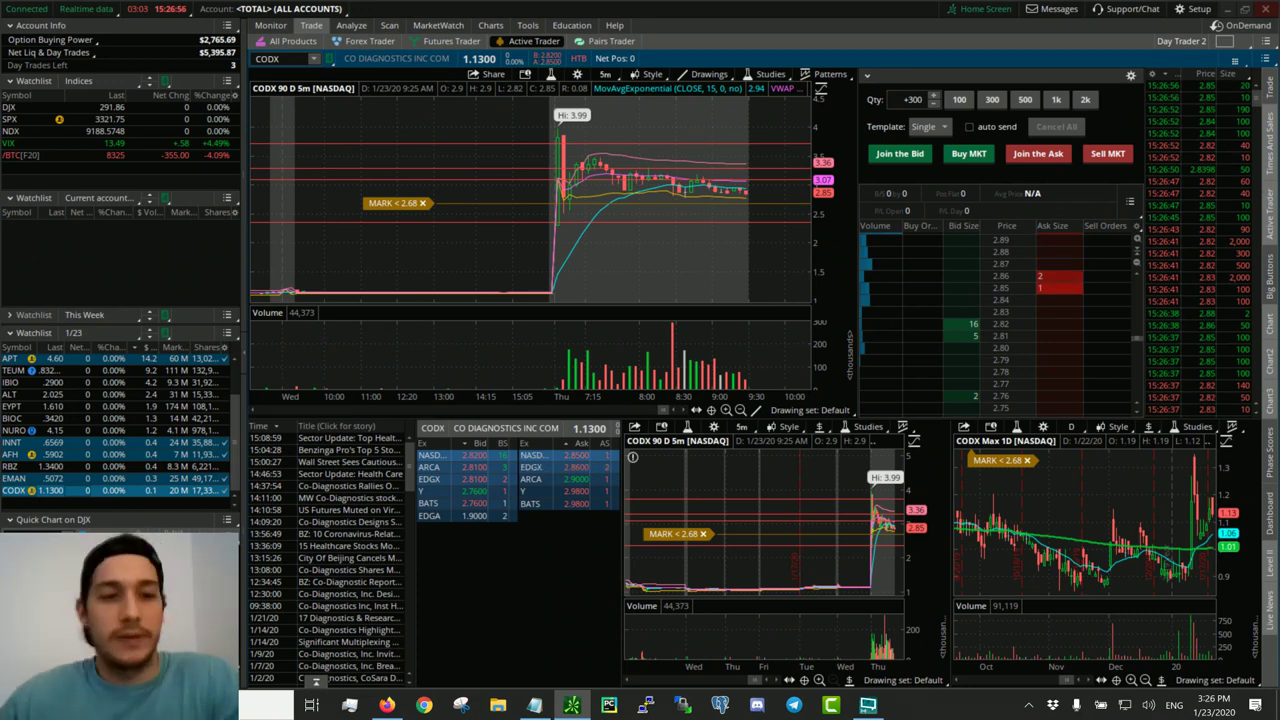
# - Load NVAX from the 1/23 watchlist and review its premarket action on the 5-minute chart
pyautogui.scroll(2, 150, 408)
pyautogui.click(150, 371)
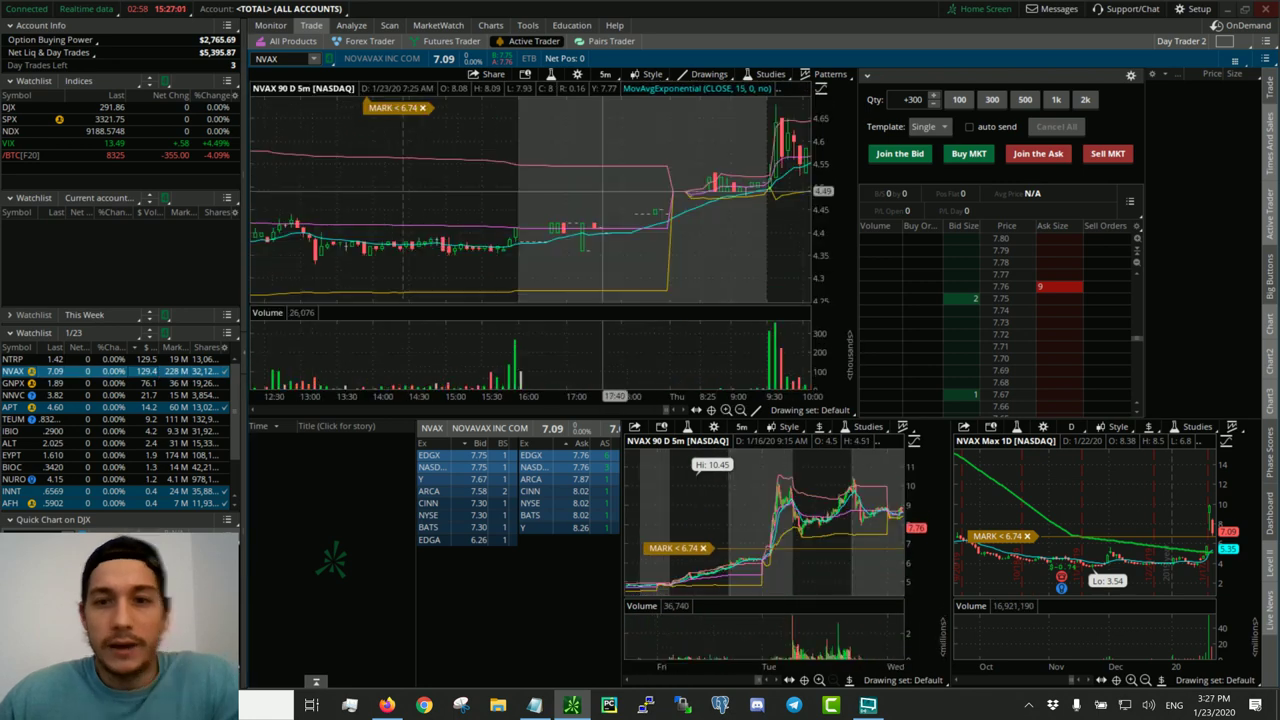
pyautogui.press('alt')
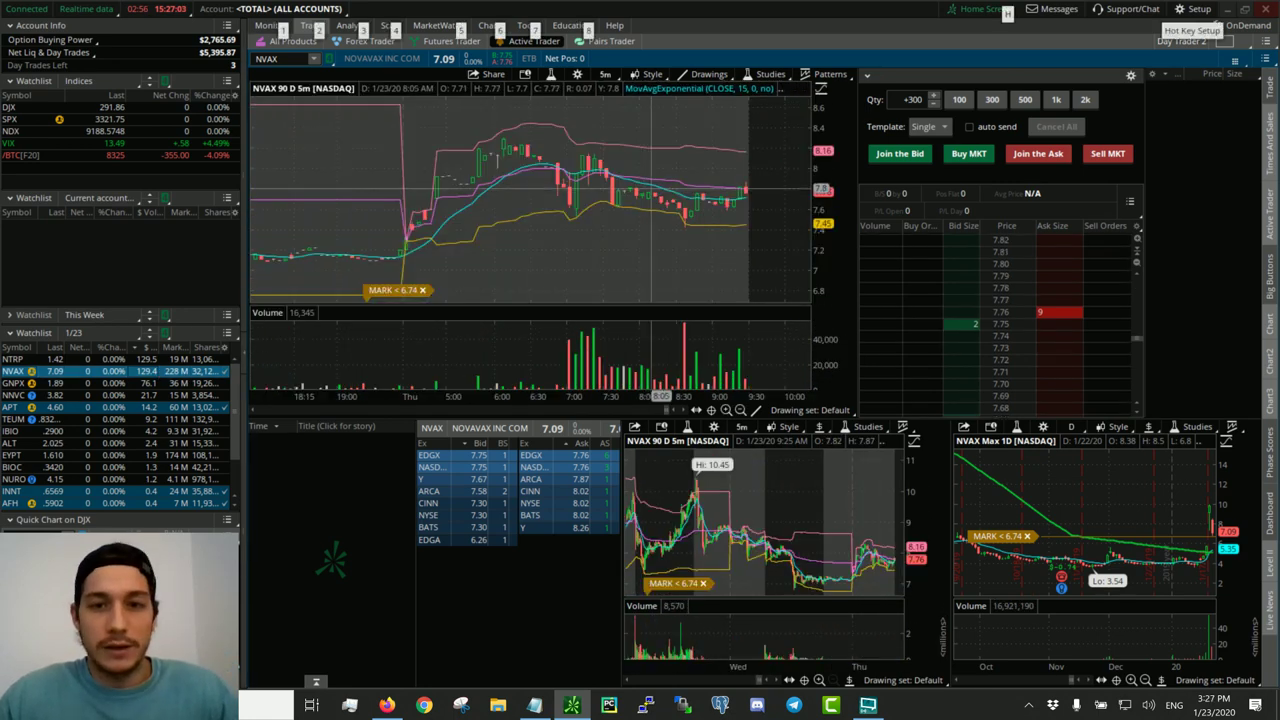
# - Load APT from the 1/23 watchlist, examine its full-size daily chart from late 2018 onward, and return to Active Trader
pyautogui.click(116, 409)
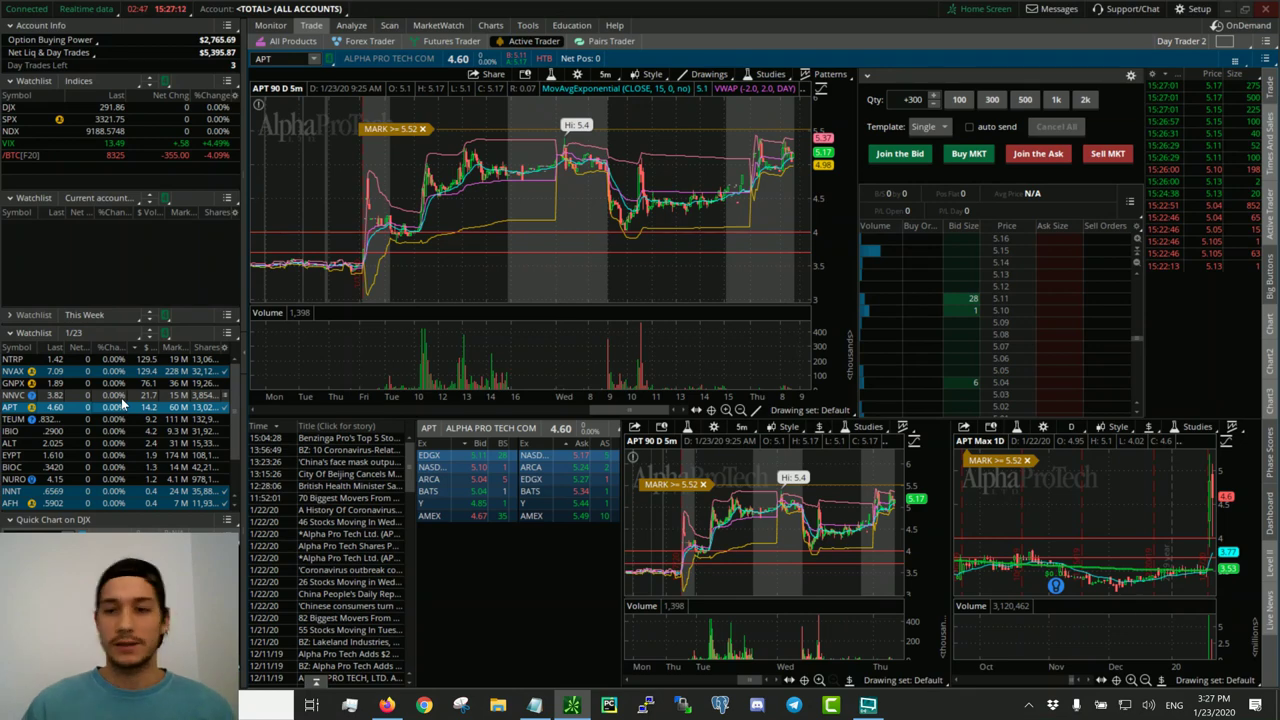
pyautogui.click(490, 25)
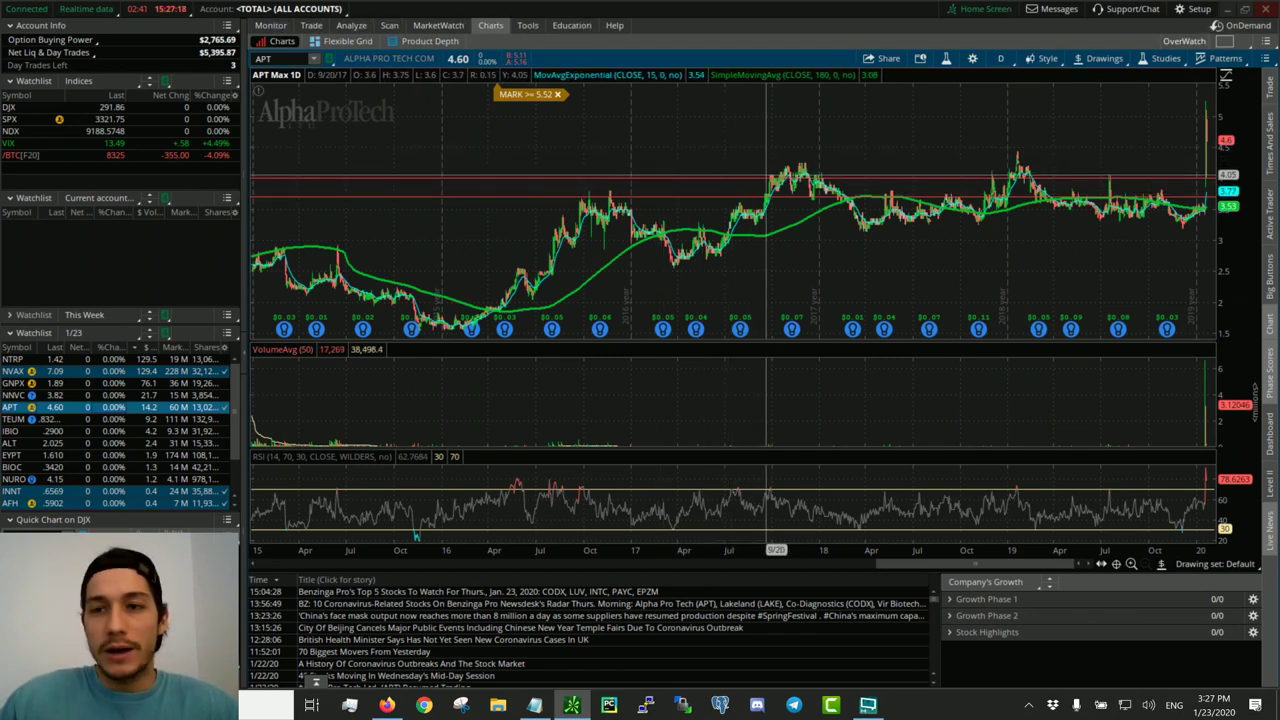
pyautogui.scroll(5, 767, 400)
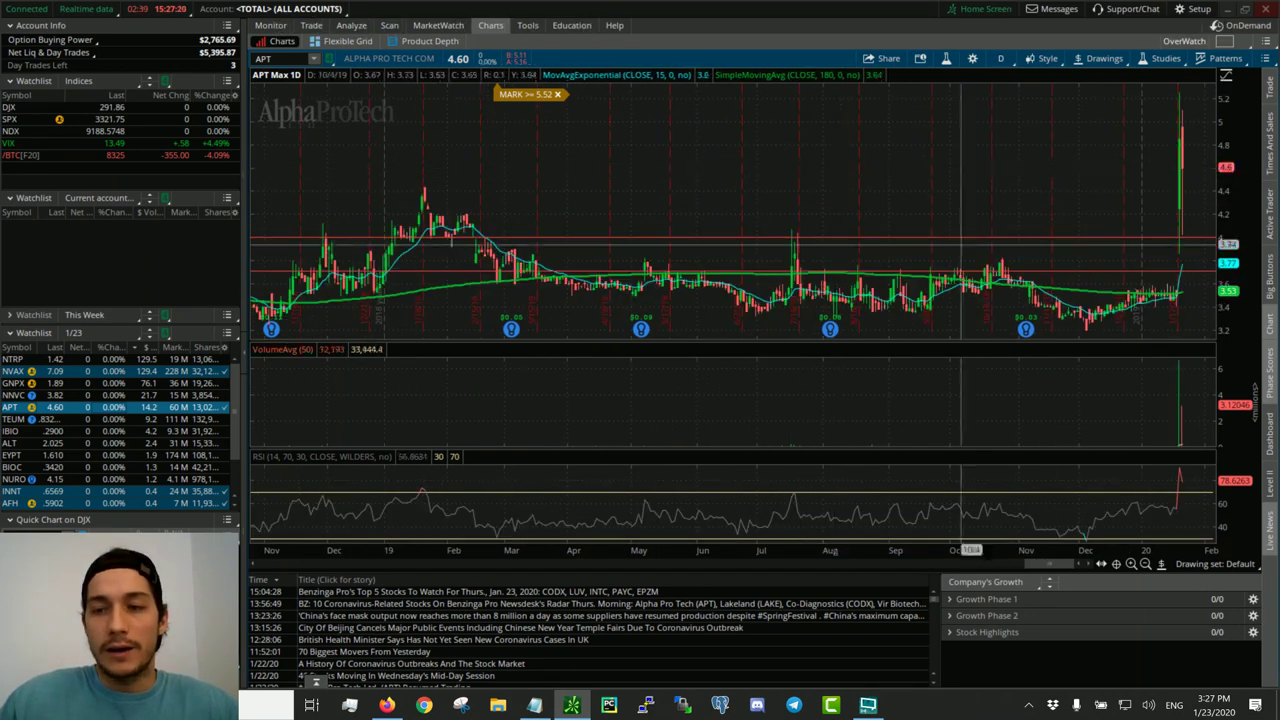
pyautogui.click(308, 25)
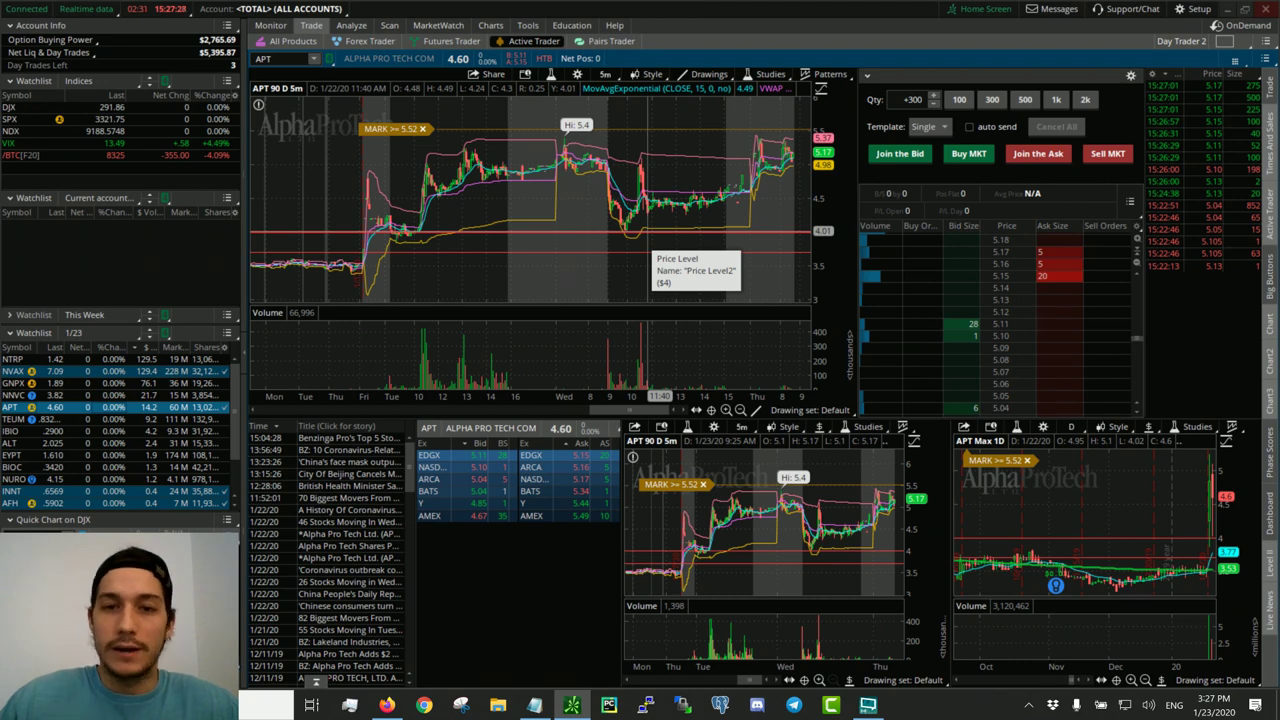
# - Measure APT's January 22 price move between the $4 level and the morning high, and examine that stretch more closely
pyautogui.moveTo(660, 231); pyautogui.dragTo(590, 142)
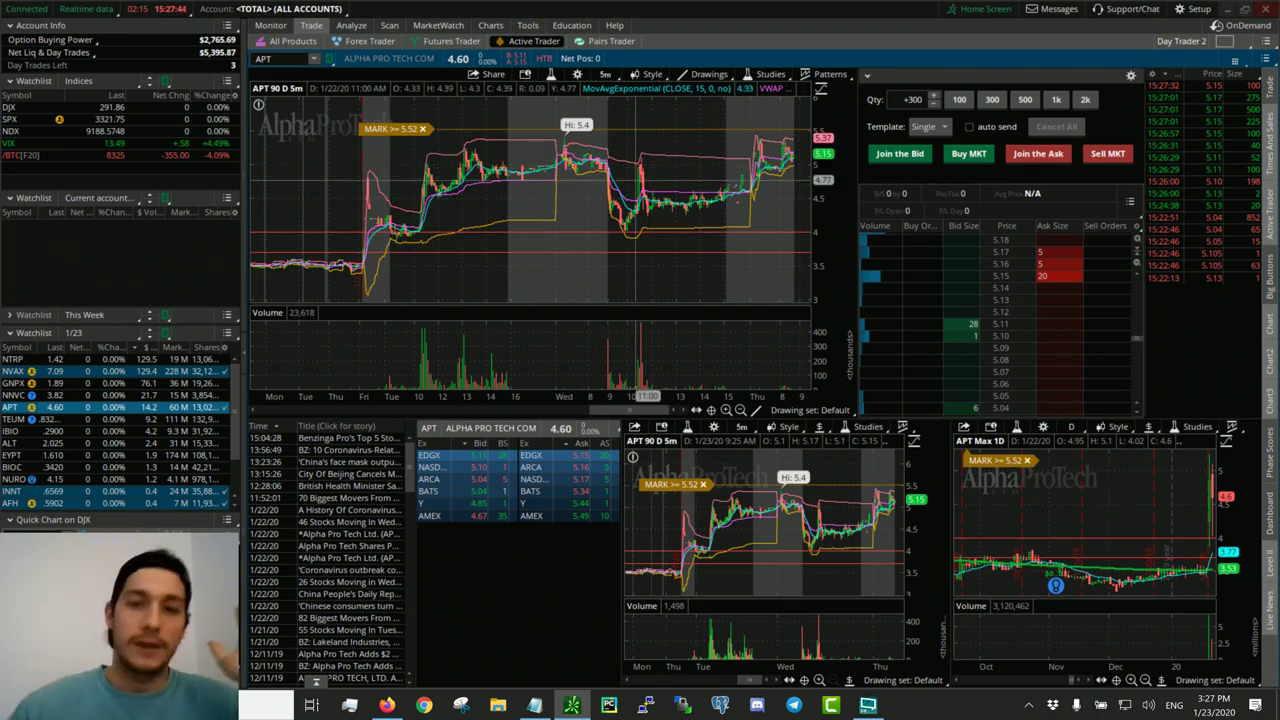
pyautogui.press('alt')
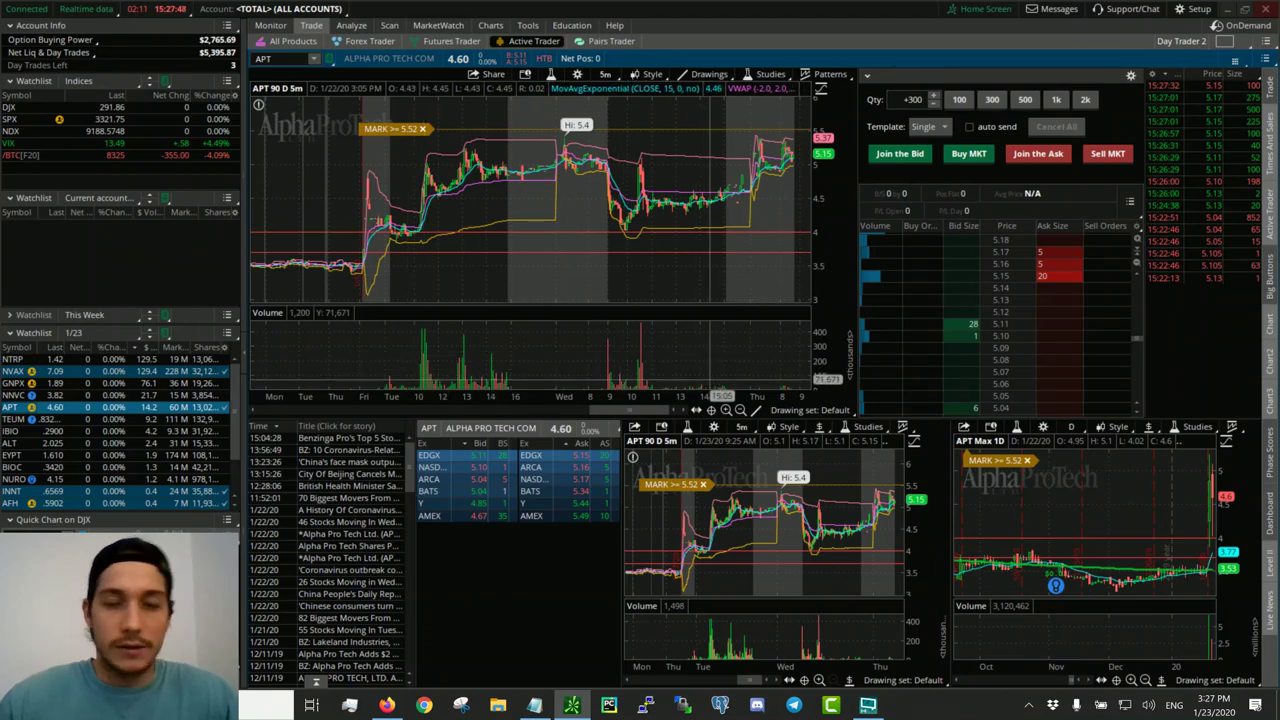
pyautogui.scroll(5, 770, 267)
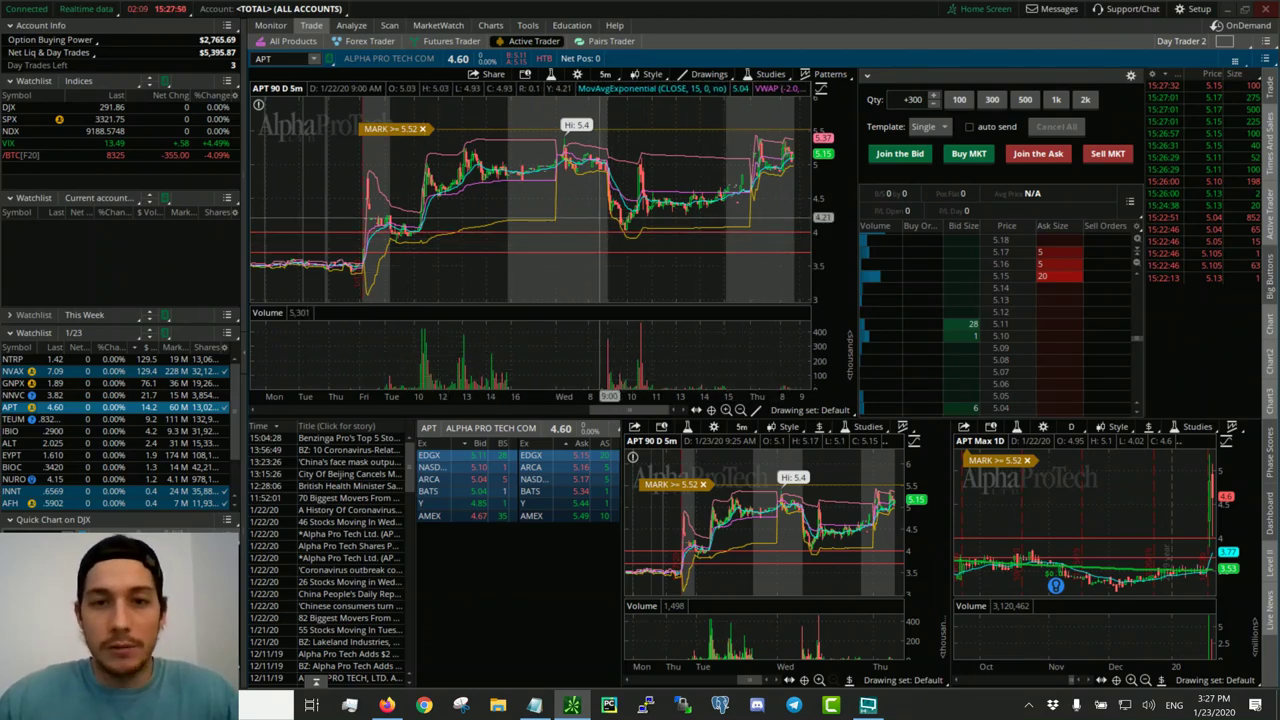
pyautogui.press('alt')
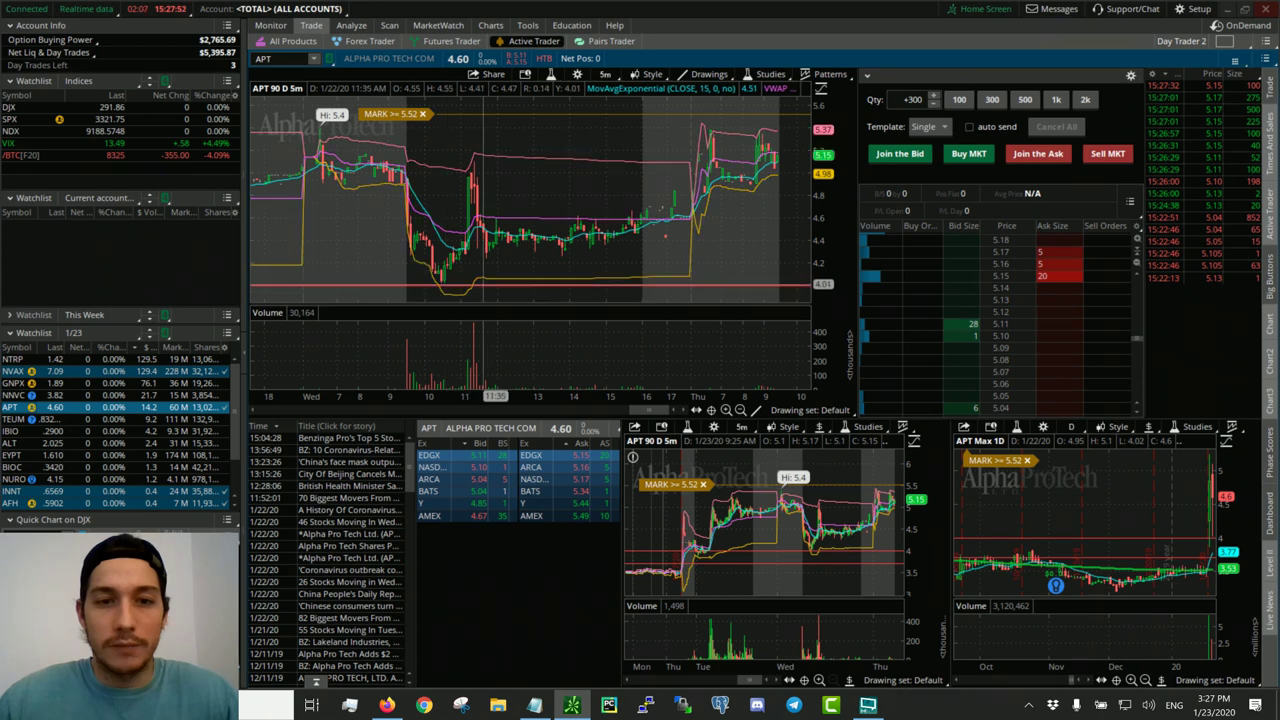
# - Measure APT's January 22 rebound from its morning low to the late-morning spike on the 5-minute chart
pyautogui.moveTo(443, 285); pyautogui.dragTo(467, 248)
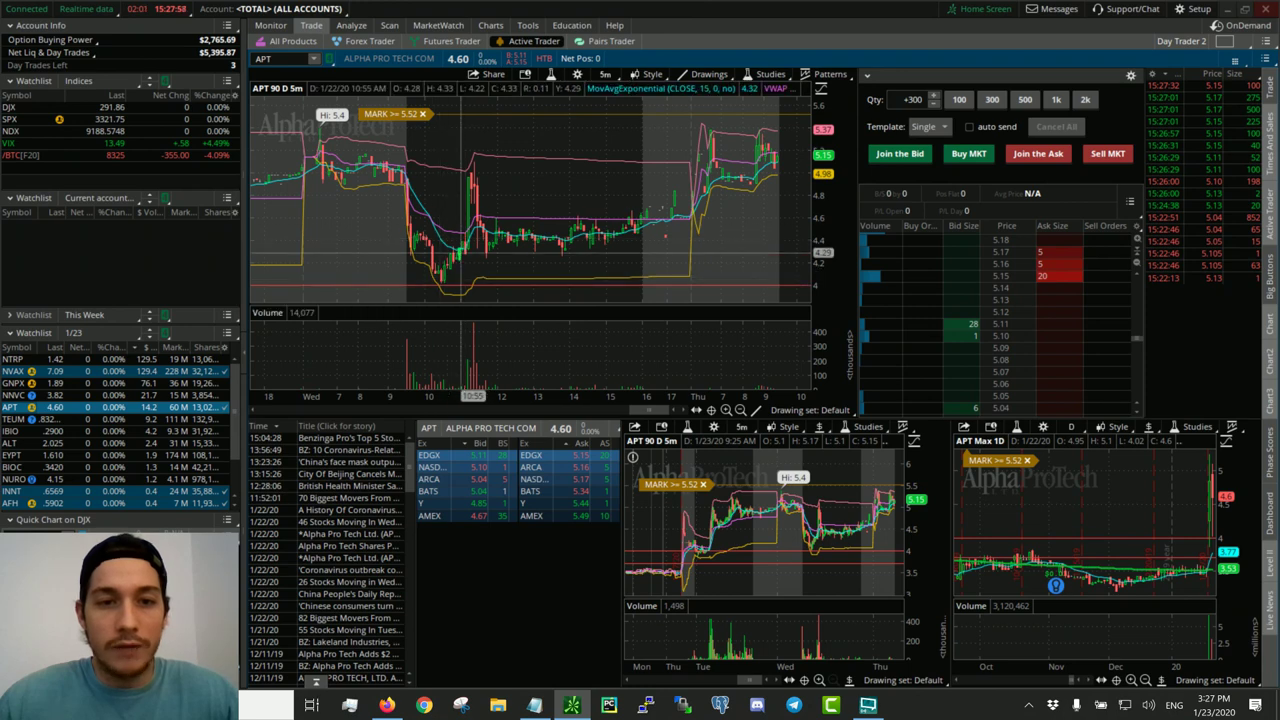
pyautogui.moveTo(451, 279); pyautogui.dragTo(480, 172)
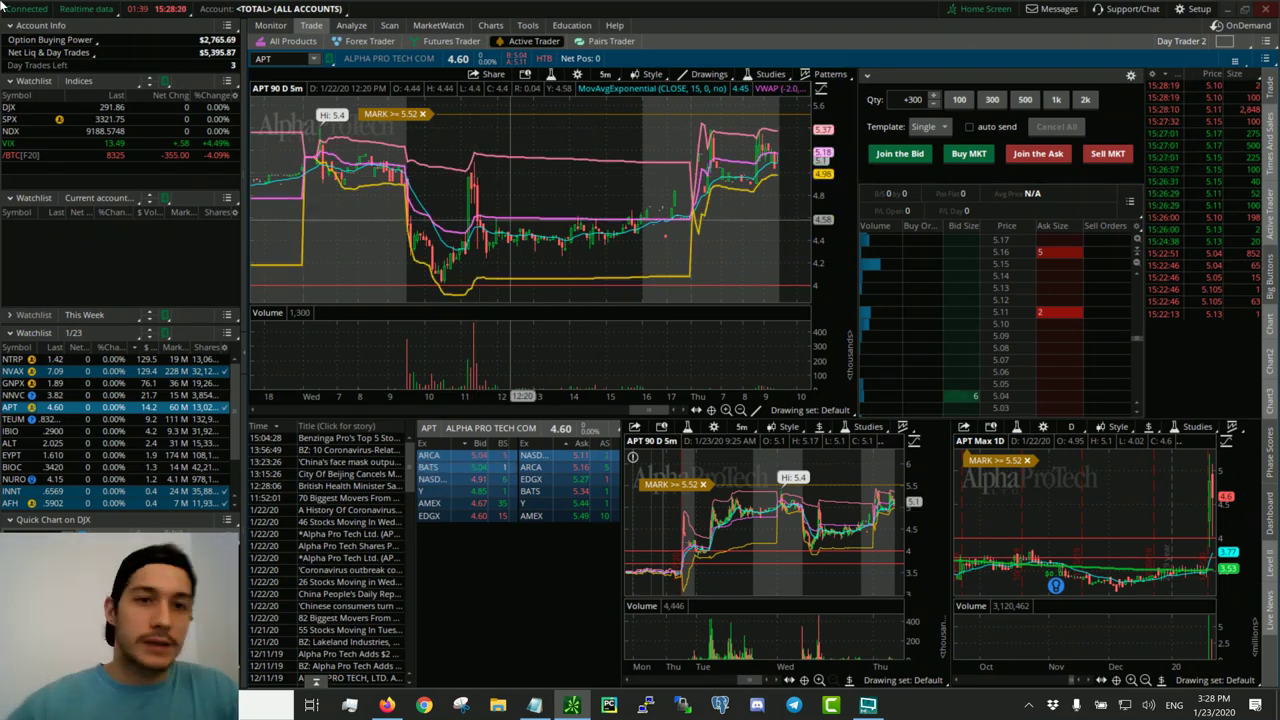
# - Switch the active trading account from all accounts to the cash account
pyautogui.click(326, 10)
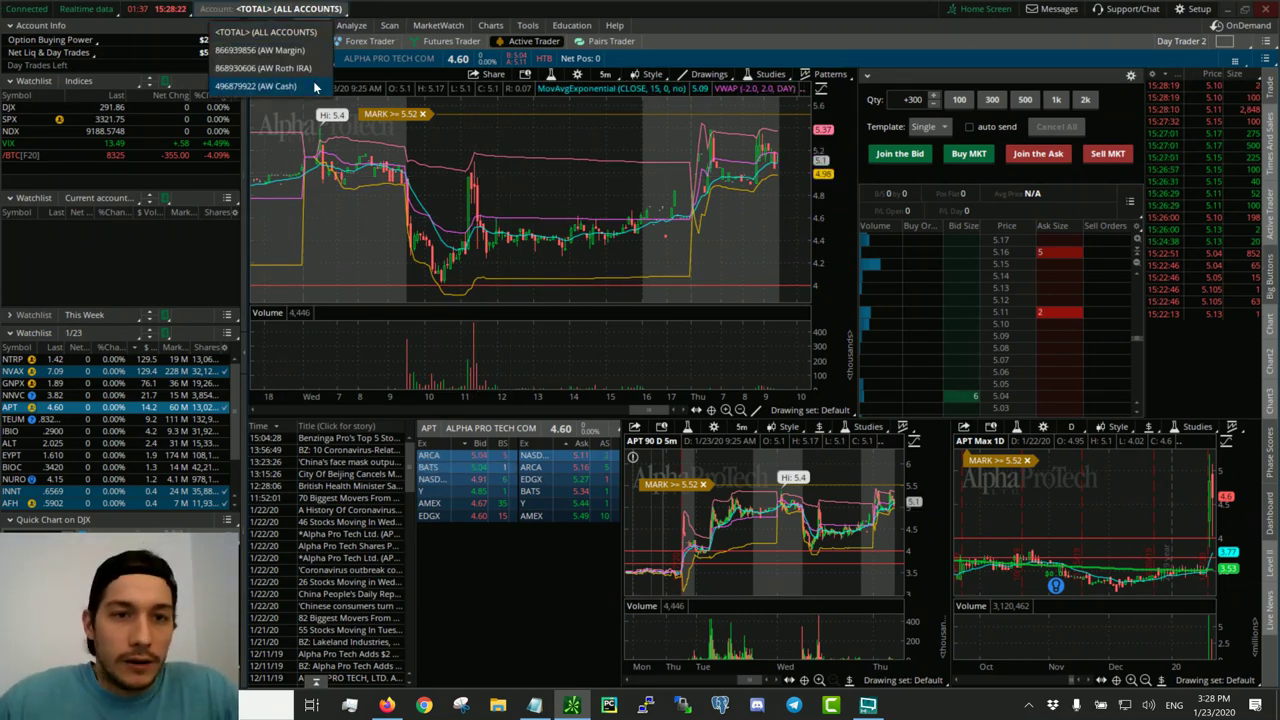
pyautogui.press('Return')
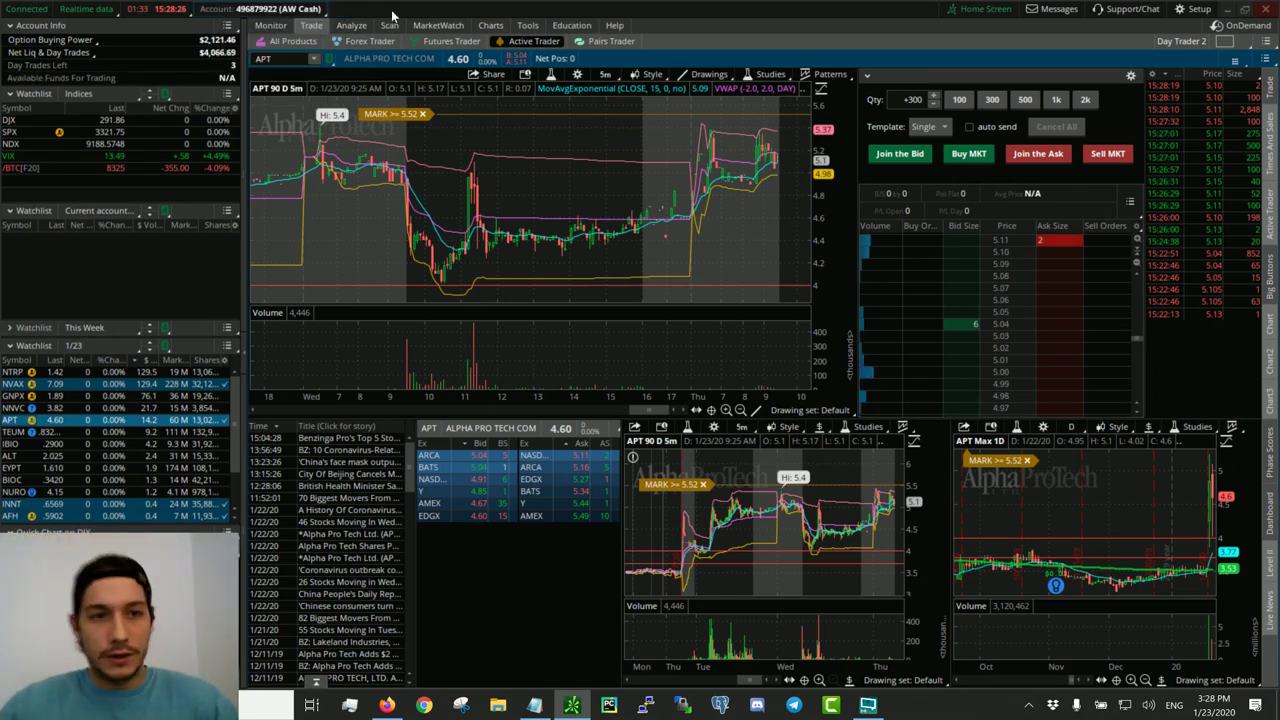
pyautogui.click(320, 10)
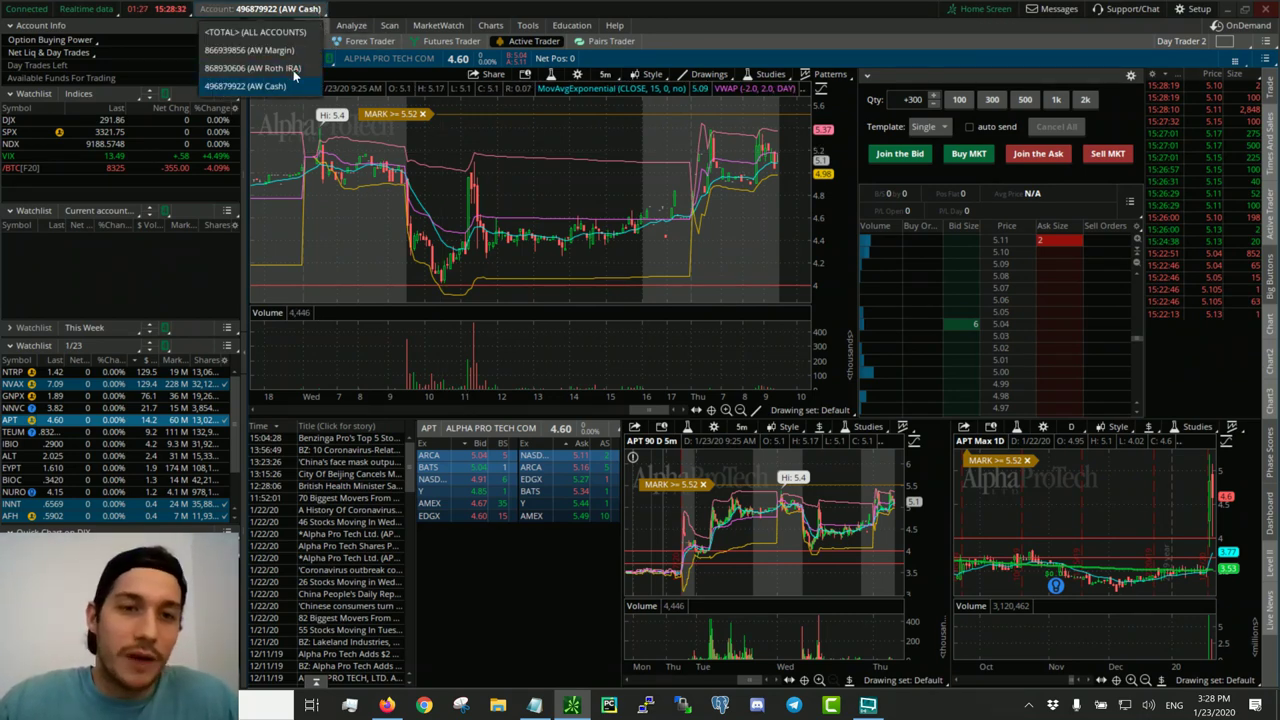
pyautogui.click(303, 10)
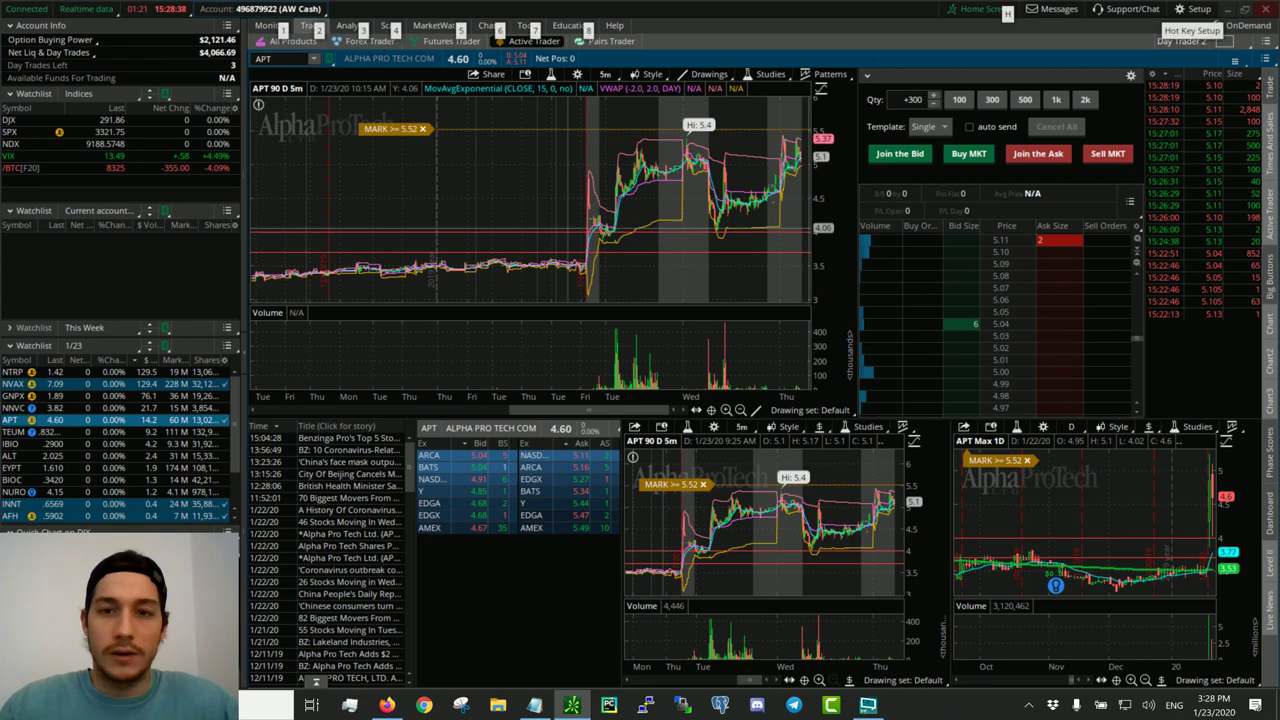
# - Review APT's recent sessions on the 5-minute chart, and load NVAX from the 1/23 watchlist
pyautogui.scroll(3, 720, 225)
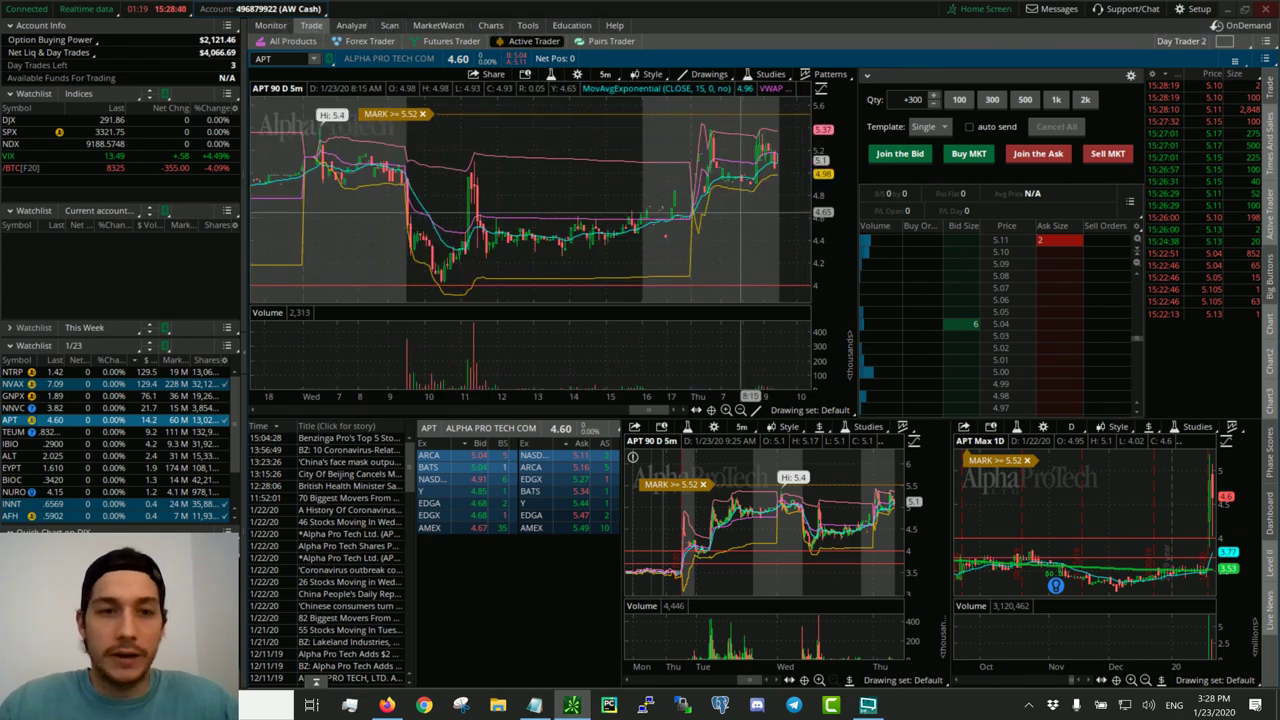
pyautogui.scroll(-3, 750, 212)
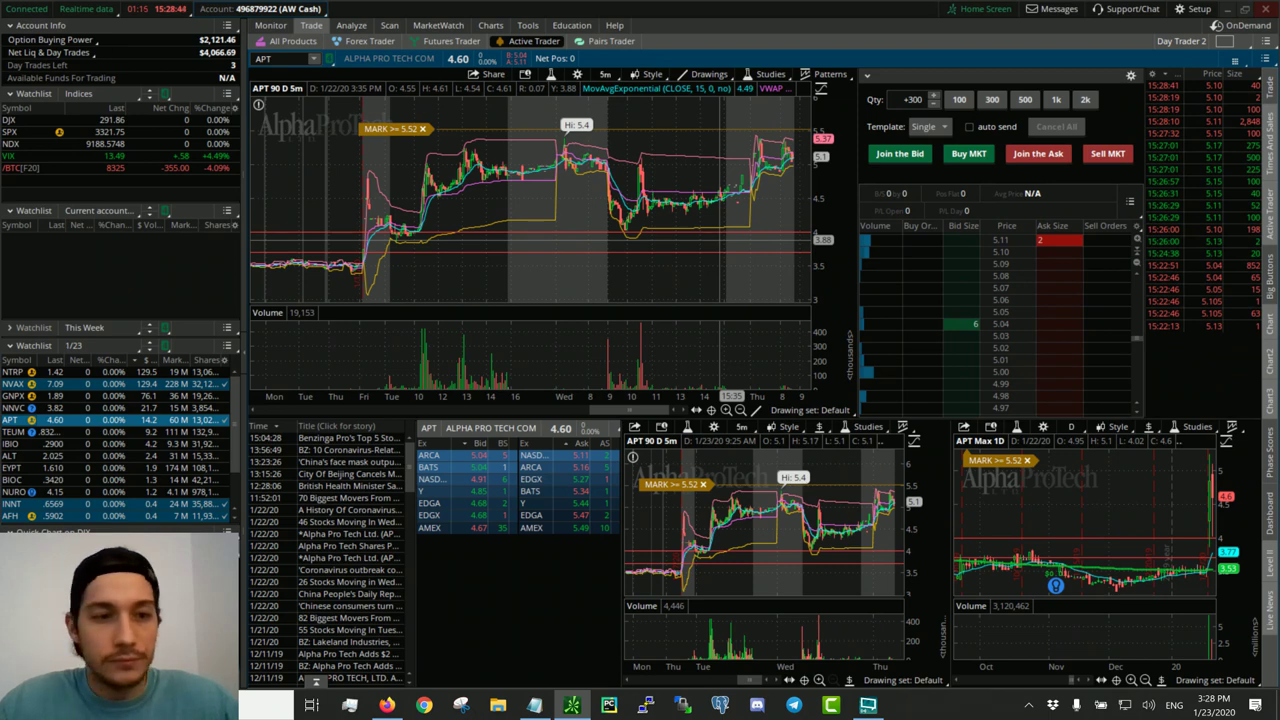
pyautogui.click(118, 388)
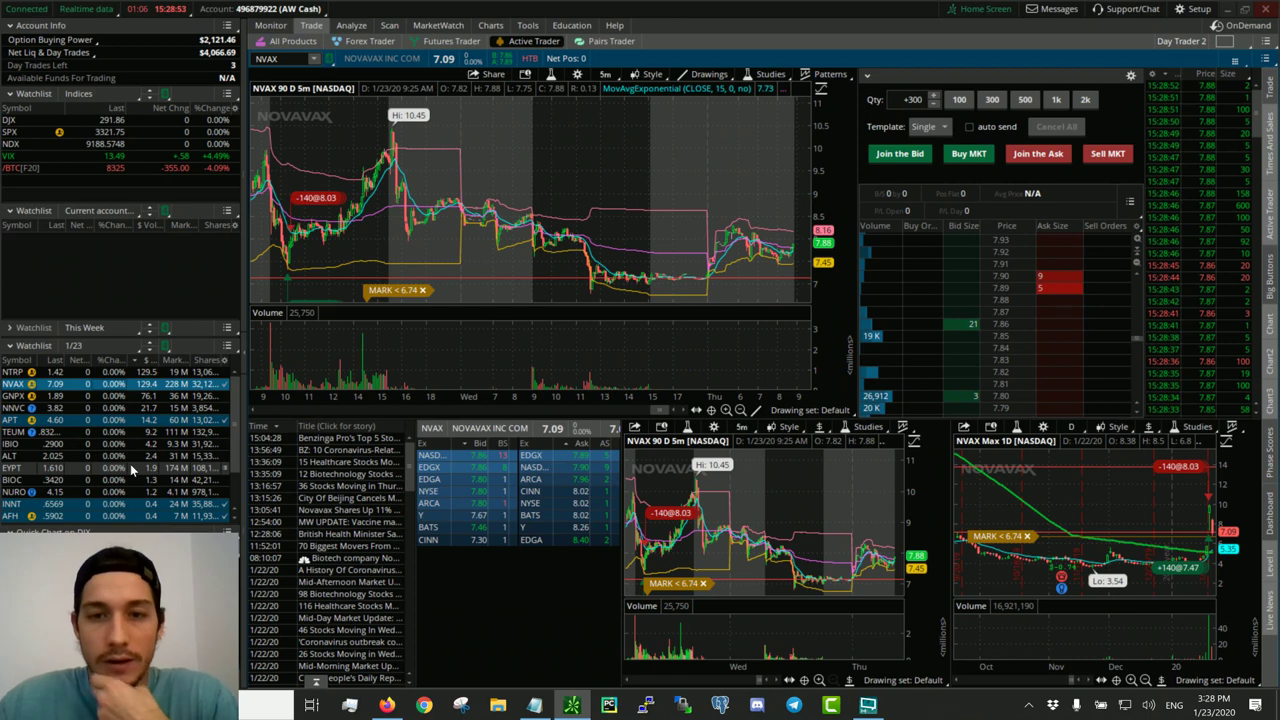
# - Load INNT from the 1/23 watchlist, examine its full-size daily chart from spring 2019 onward, and return to Active Trader
pyautogui.scroll(-2, 135, 465)
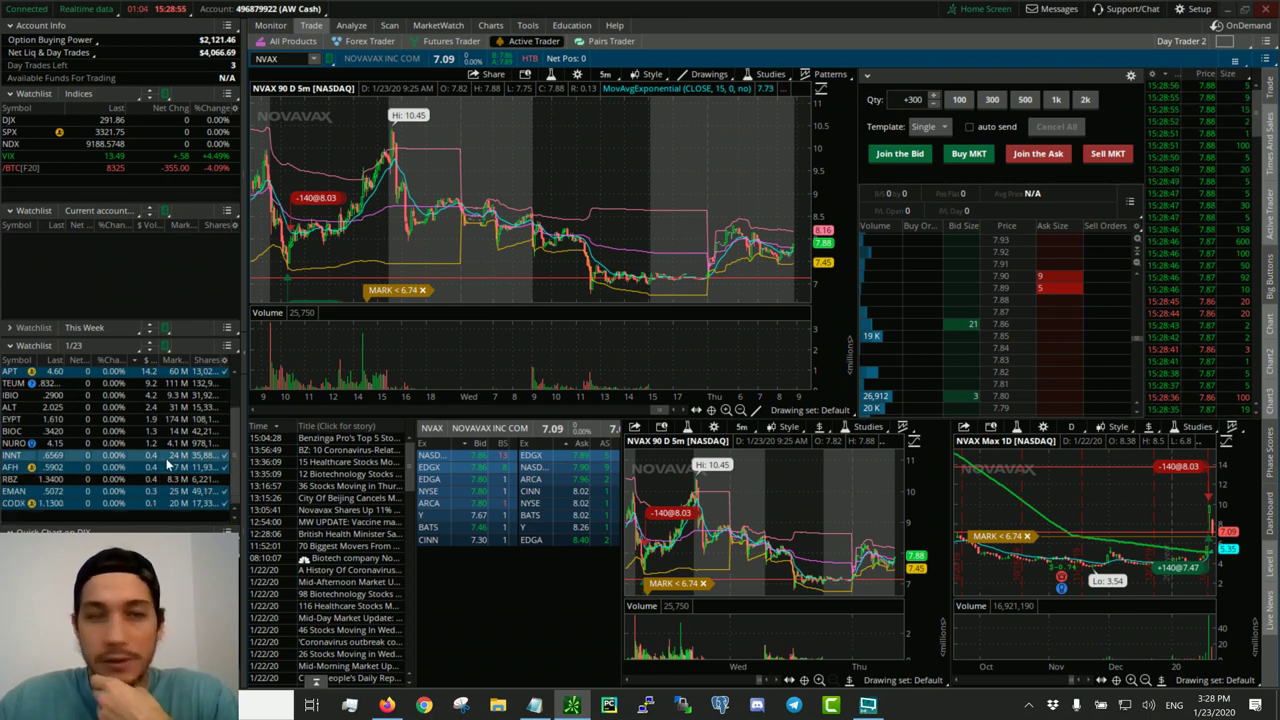
pyautogui.click(170, 457)
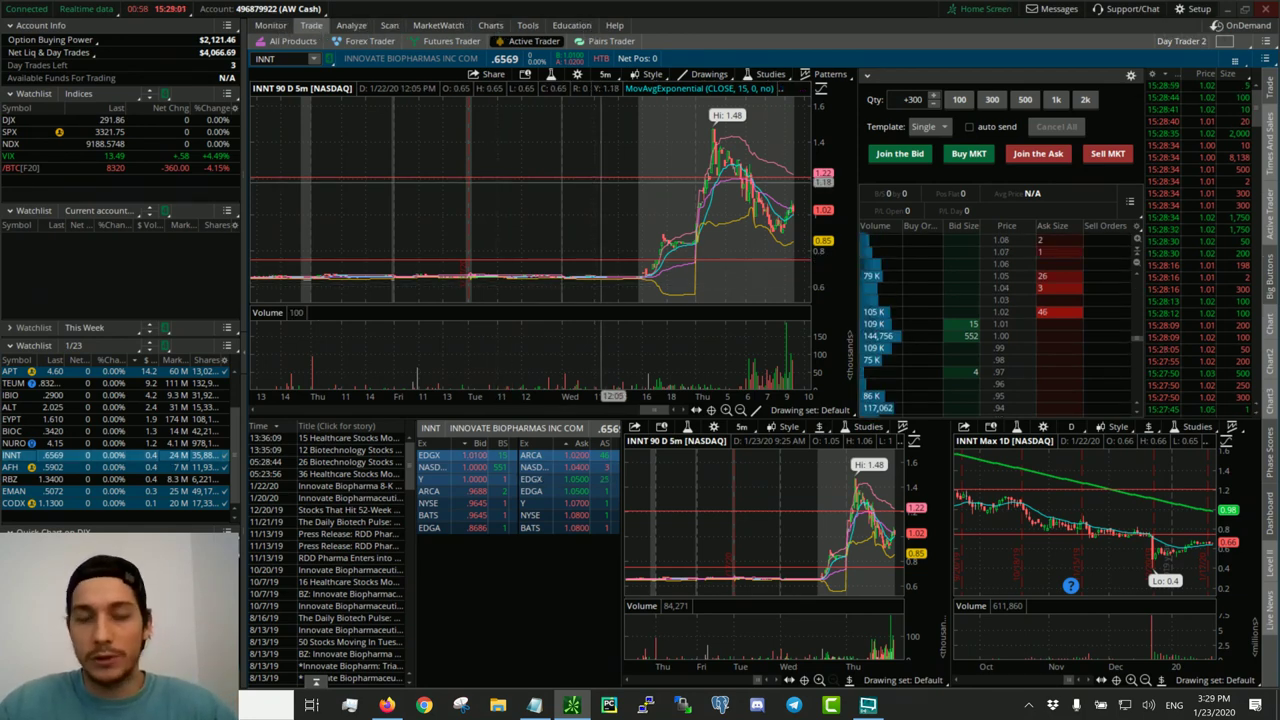
pyautogui.click(490, 26)
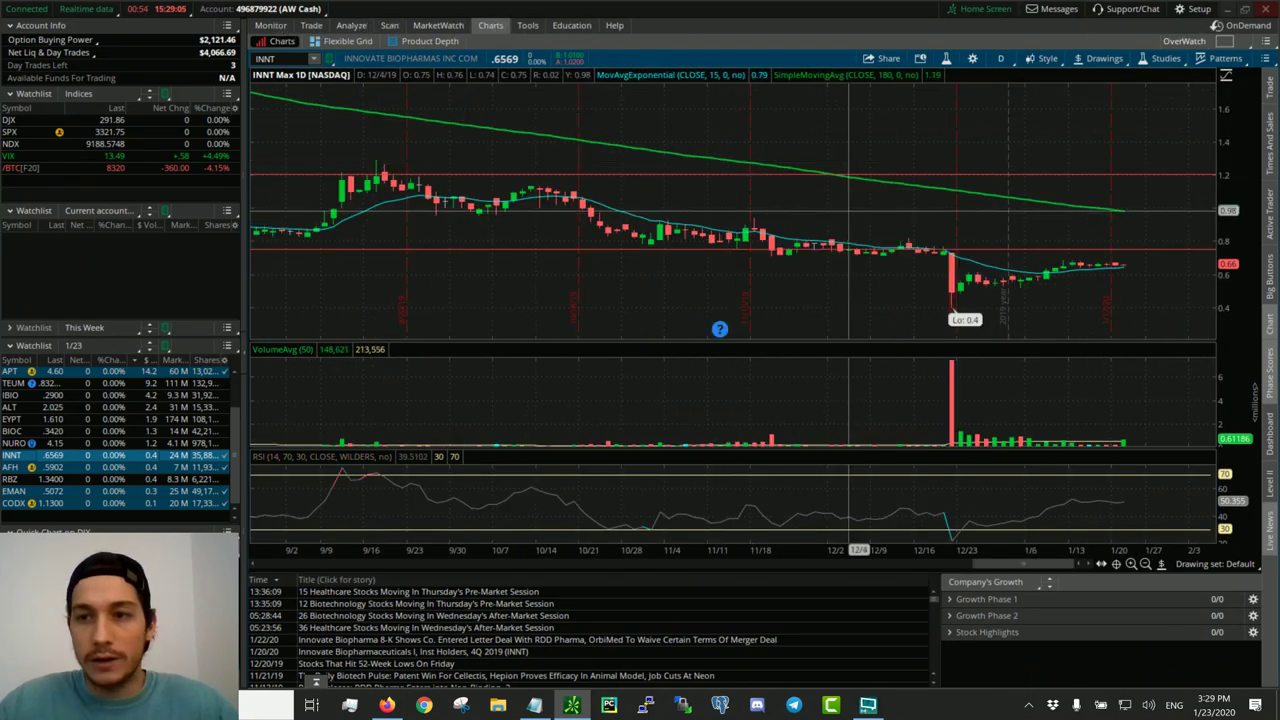
pyautogui.scroll(-3, 848, 208)
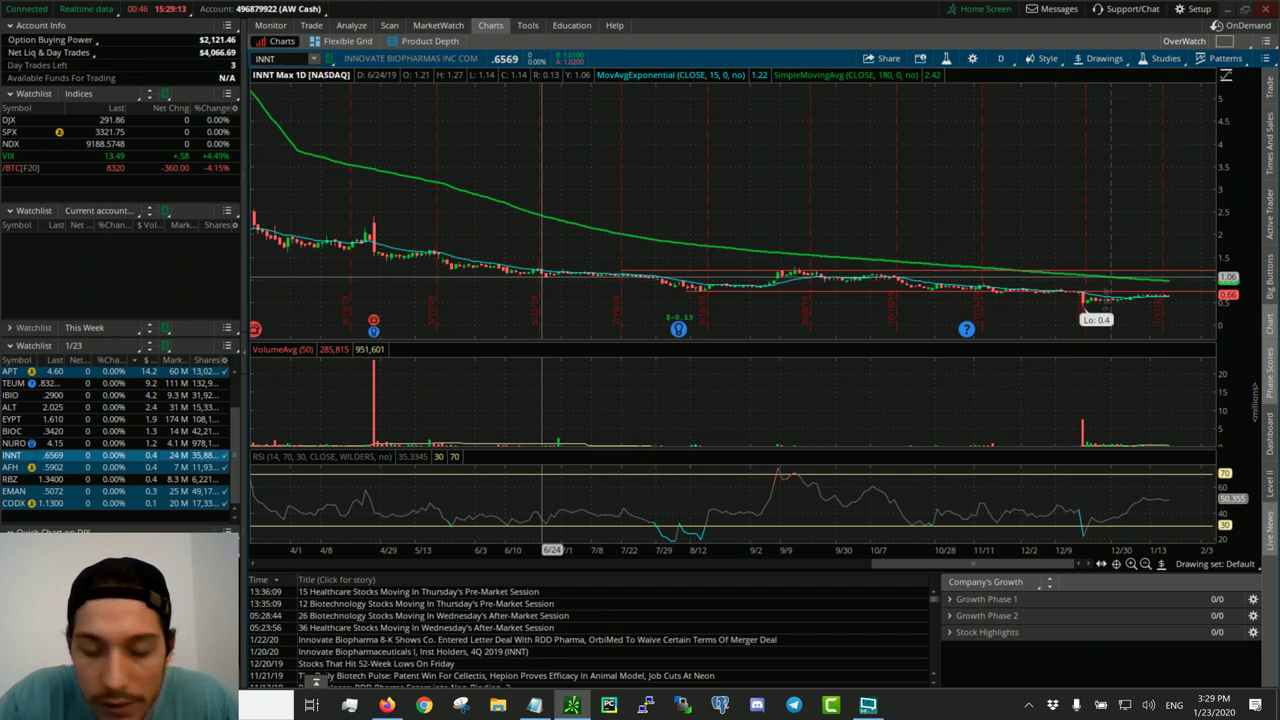
pyautogui.click(311, 25)
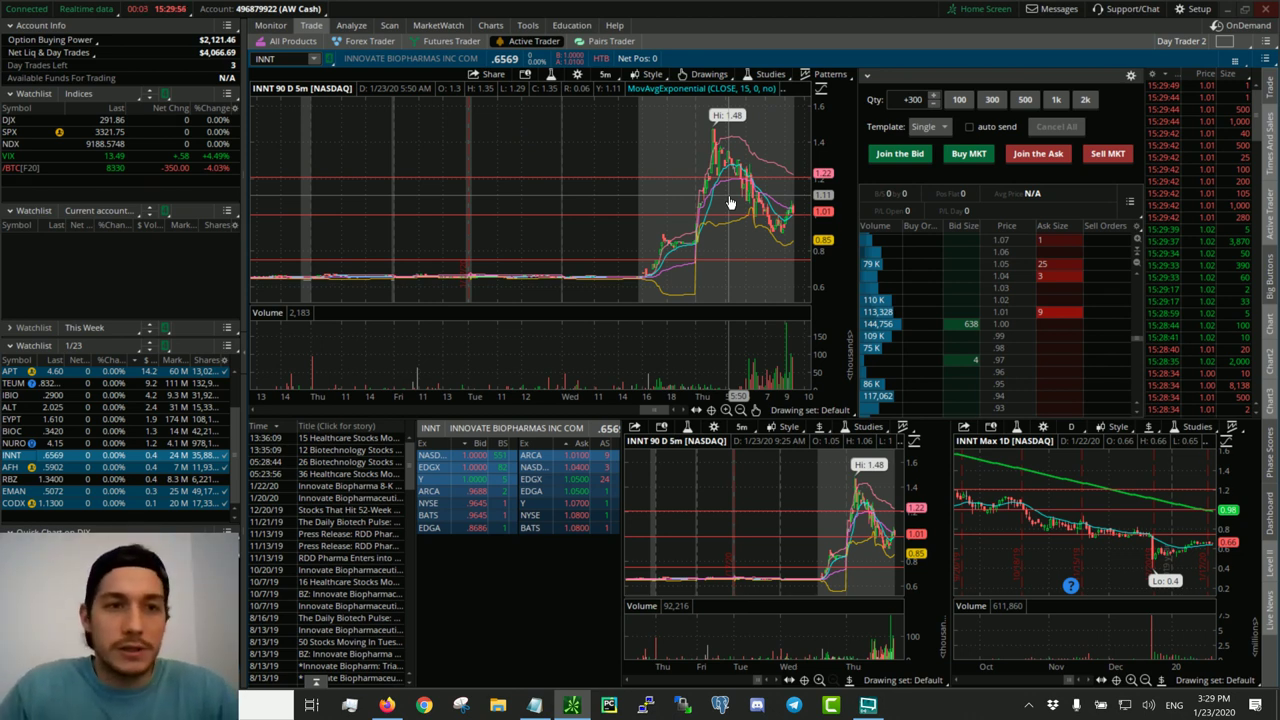
# - Adjust the computer's sound volume, raising it for the market open
pyautogui.press('XF86AudioLowerVolume')
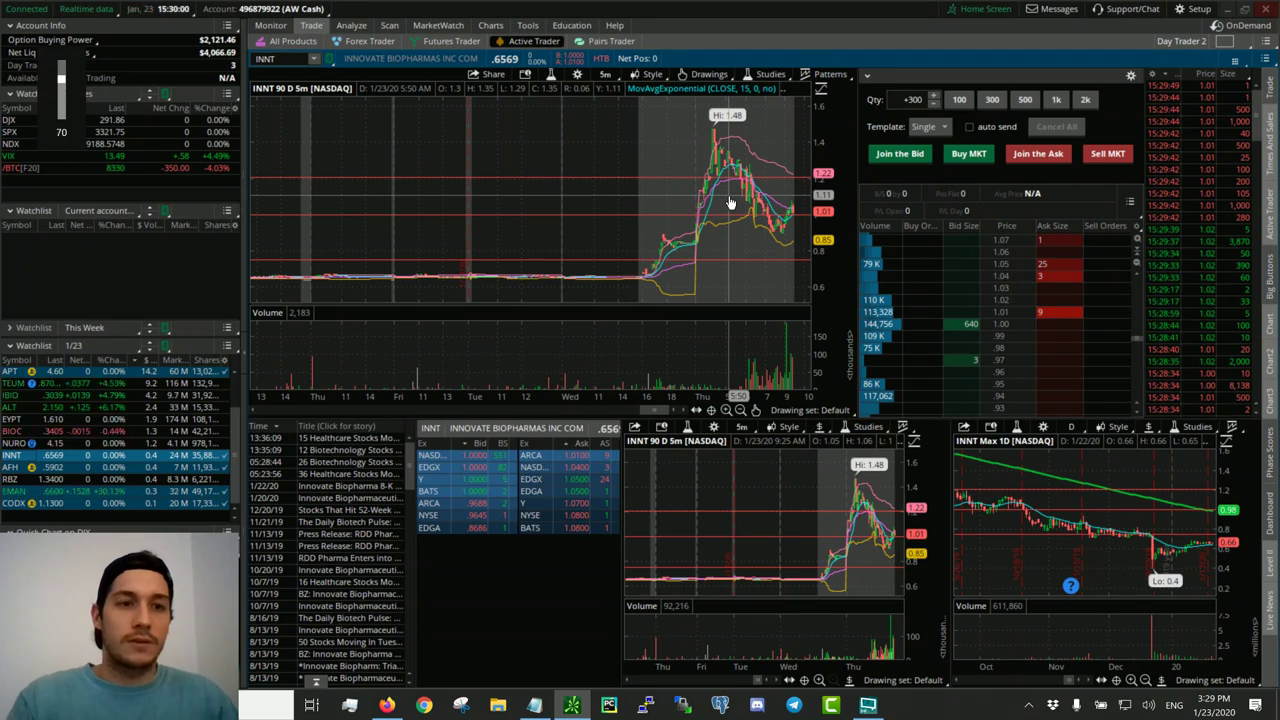
pyautogui.press('XF86AudioRaiseVolume')
pyautogui.press('XF86AudioRaiseVolume')
pyautogui.press('XF86AudioRaiseVolume')
pyautogui.press('XF86AudioRaiseVolume')
pyautogui.press('XF86AudioRaiseVolume')
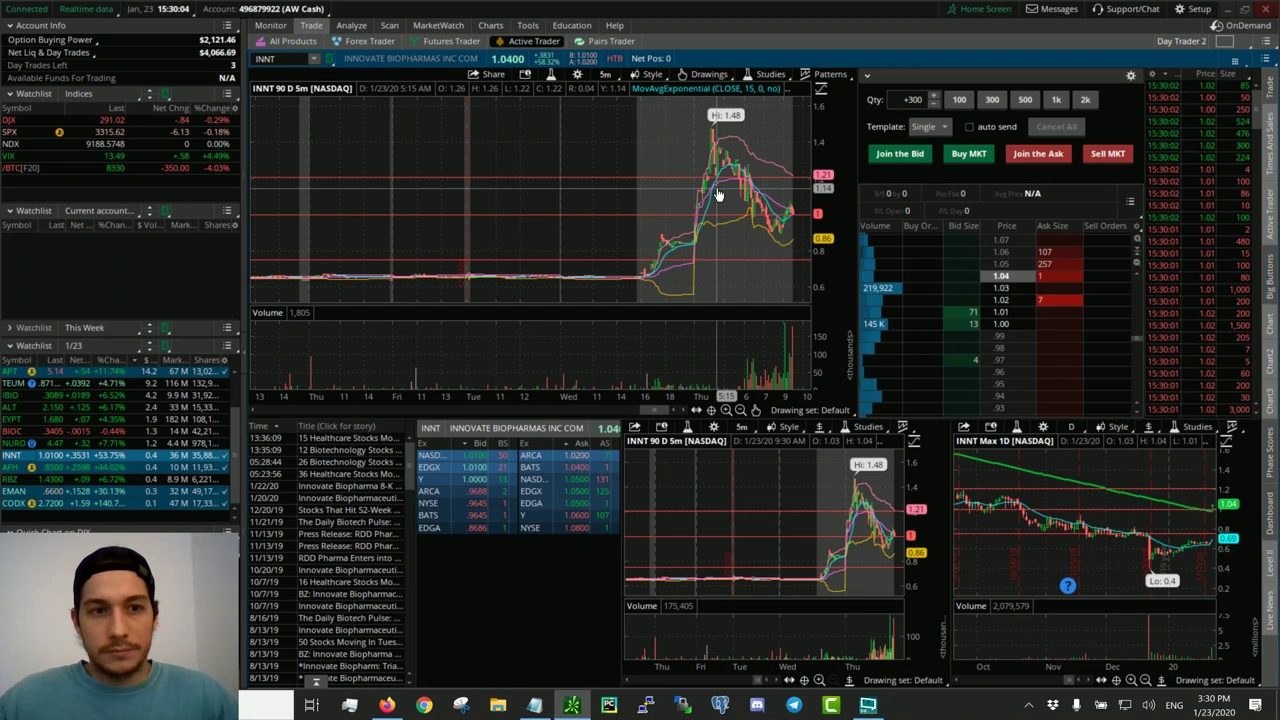
# - Examine INNT's premarket and opening action on the 5-minute chart, check its full-size daily chart, and return to Active Trader
pyautogui.scroll(3, 717, 193)
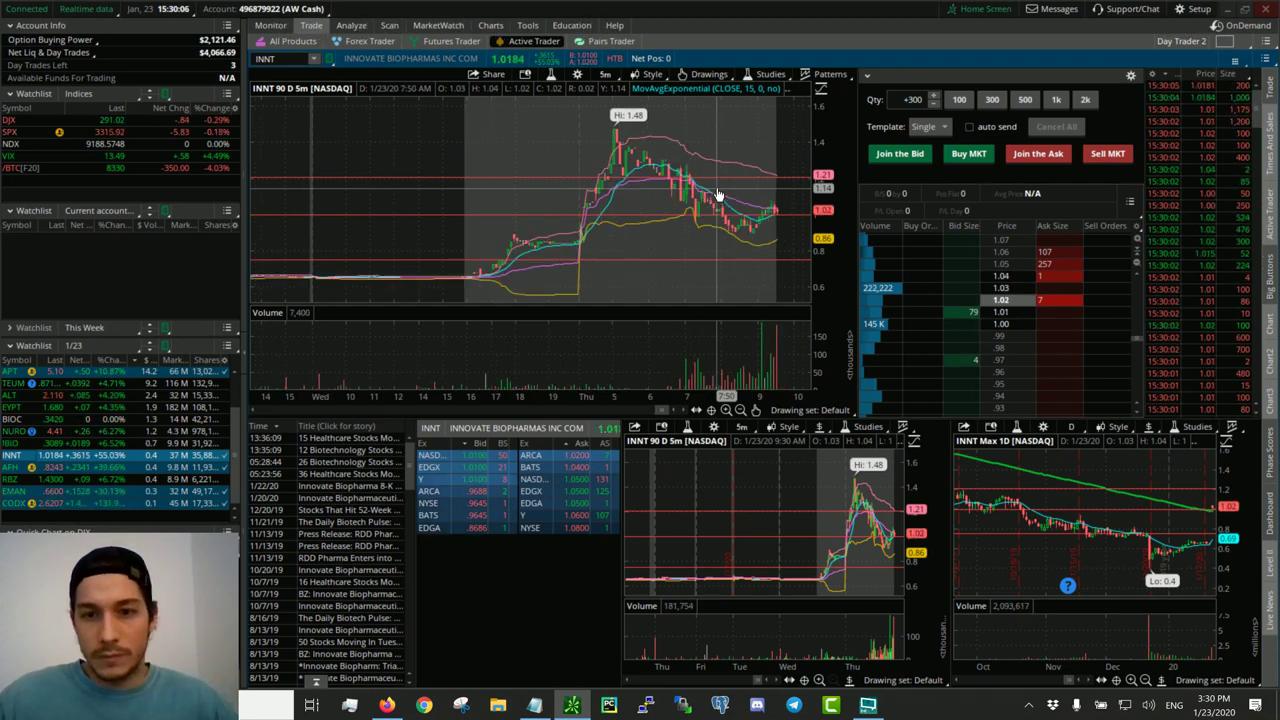
pyautogui.scroll(3, 751, 225)
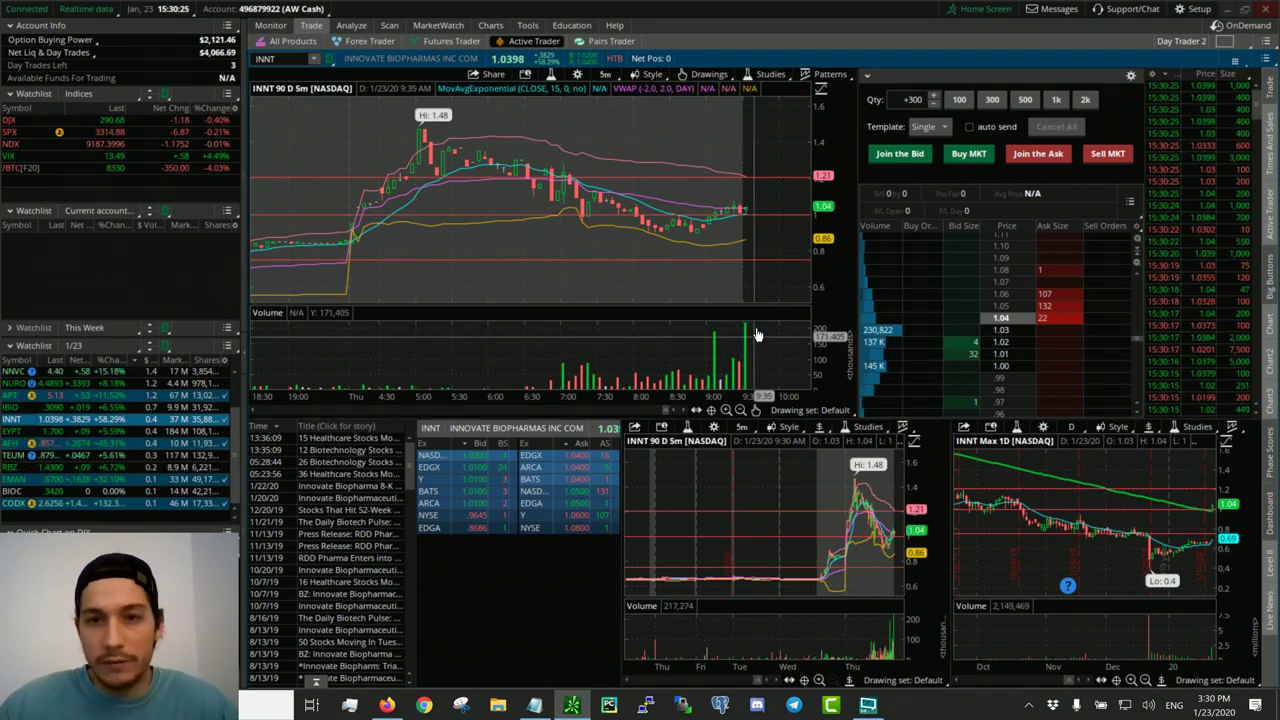
pyautogui.press('alt')
pyautogui.press('alt')
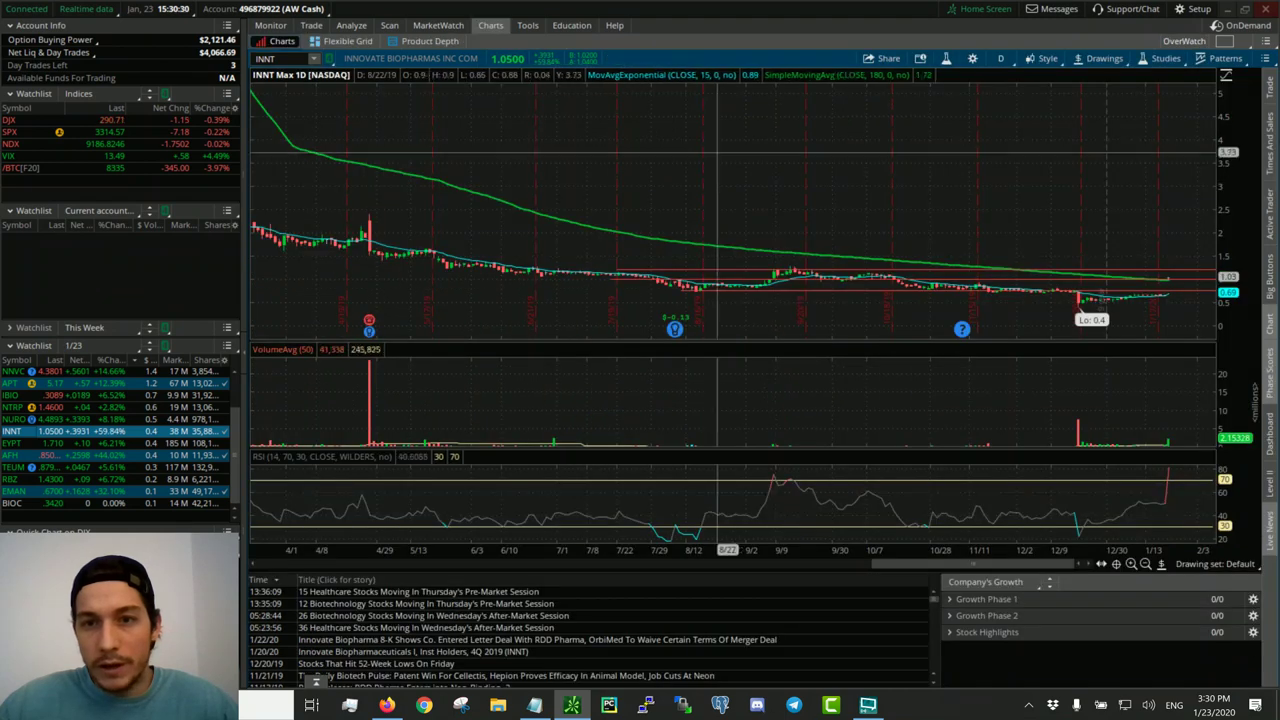
pyautogui.press('alt')
pyautogui.press('6')
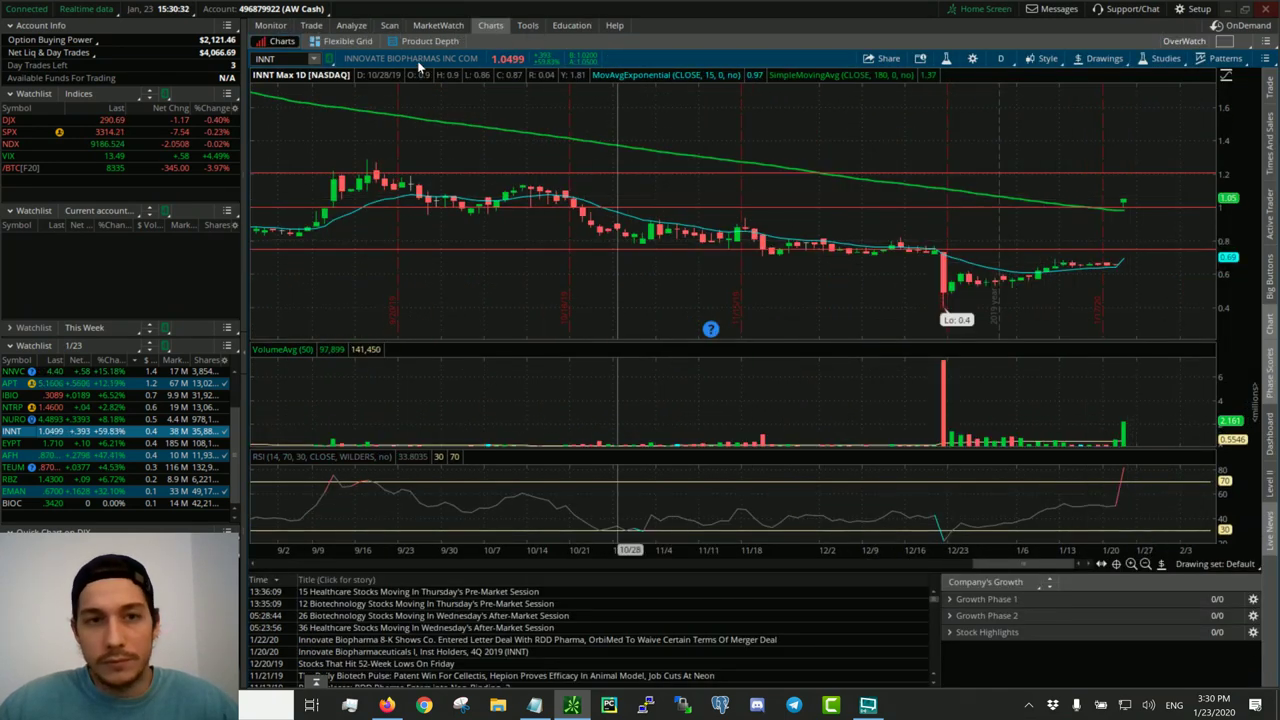
pyautogui.press('2')
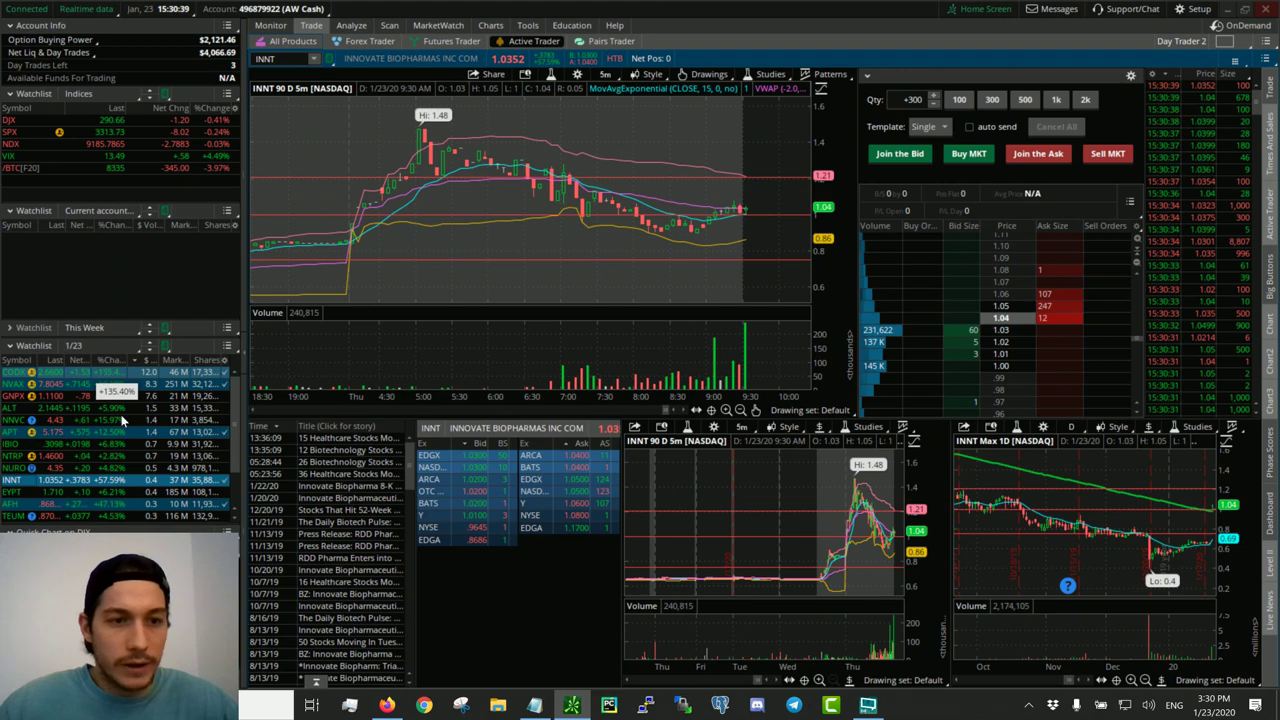
# - Load CODX from the 1/23 watchlist and switch the main chart to the 1-minute timeframe
pyautogui.click(122, 372)
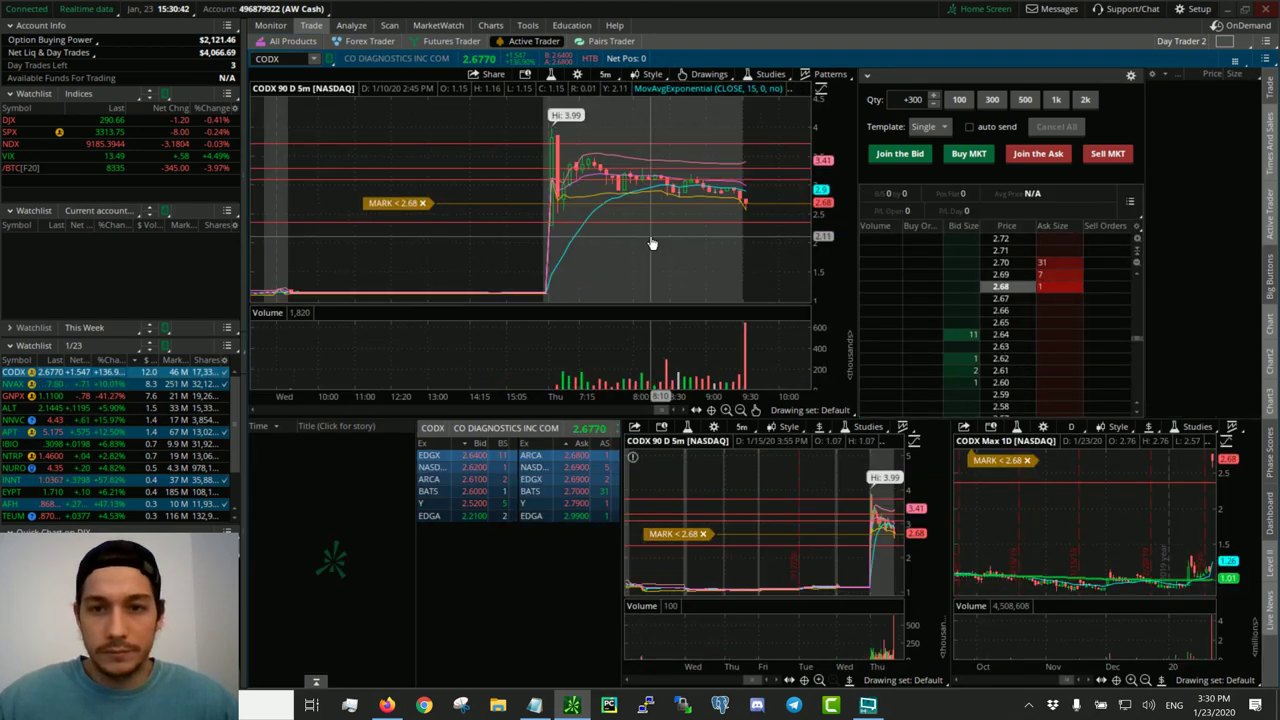
pyautogui.click(607, 75)
pyautogui.click(548, 154)
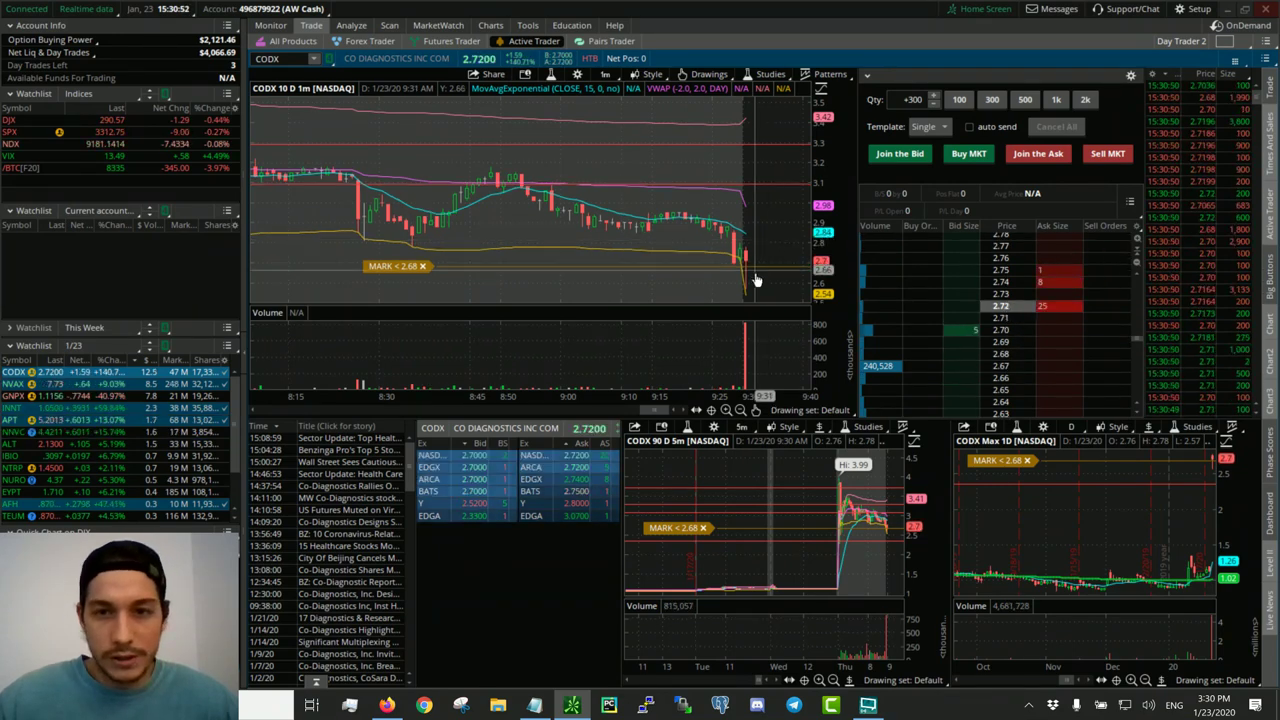
# - Activate the trendline drawing tool for the main chart
pyautogui.click(689, 77)
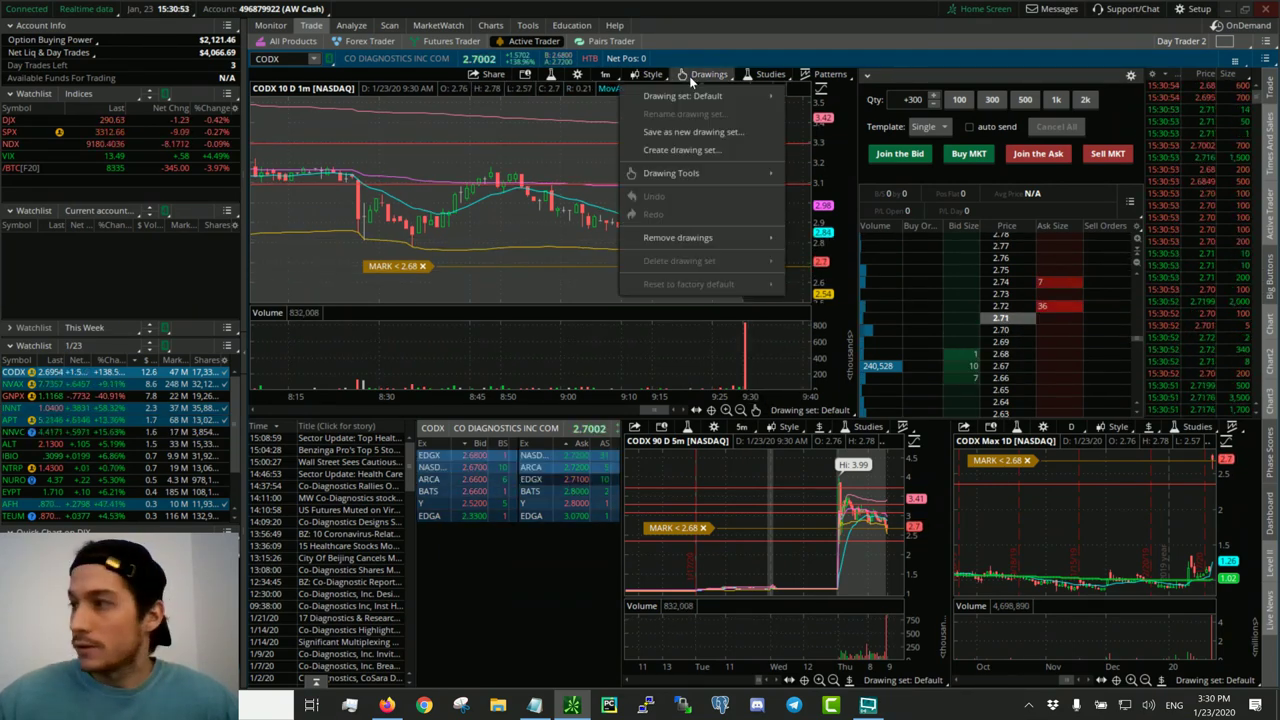
pyautogui.moveTo(687, 179)
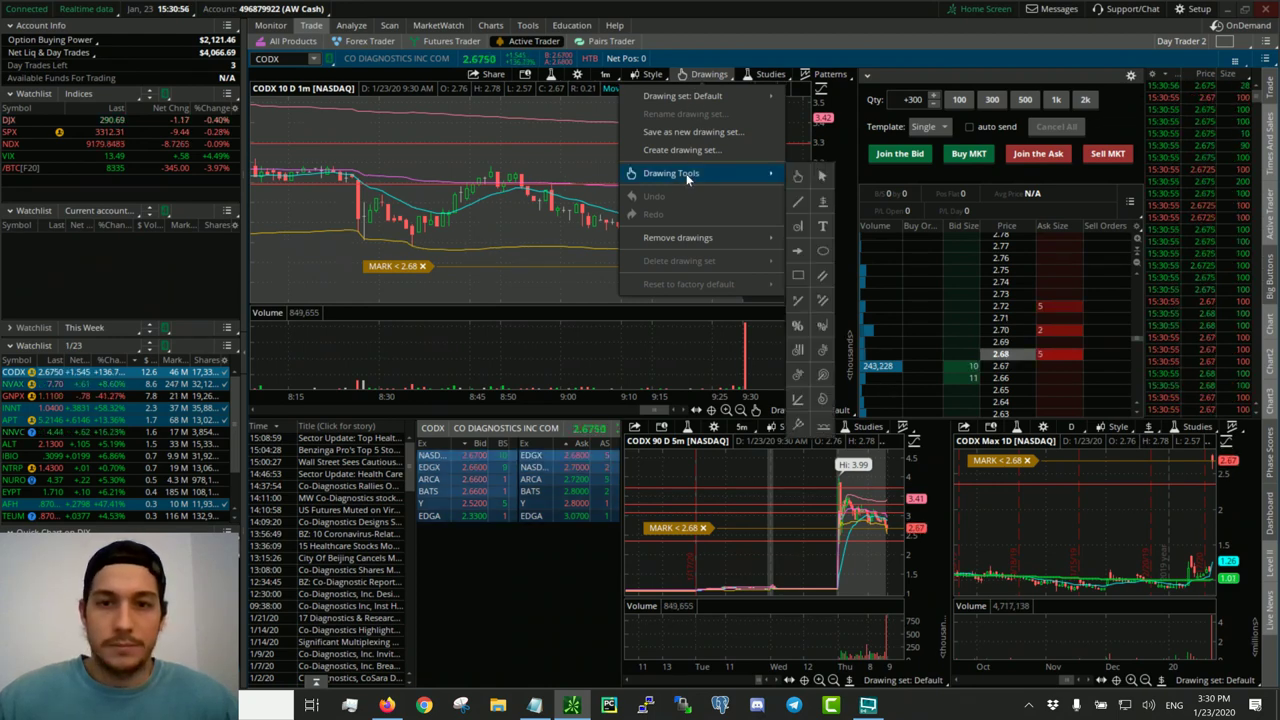
pyautogui.click(795, 202)
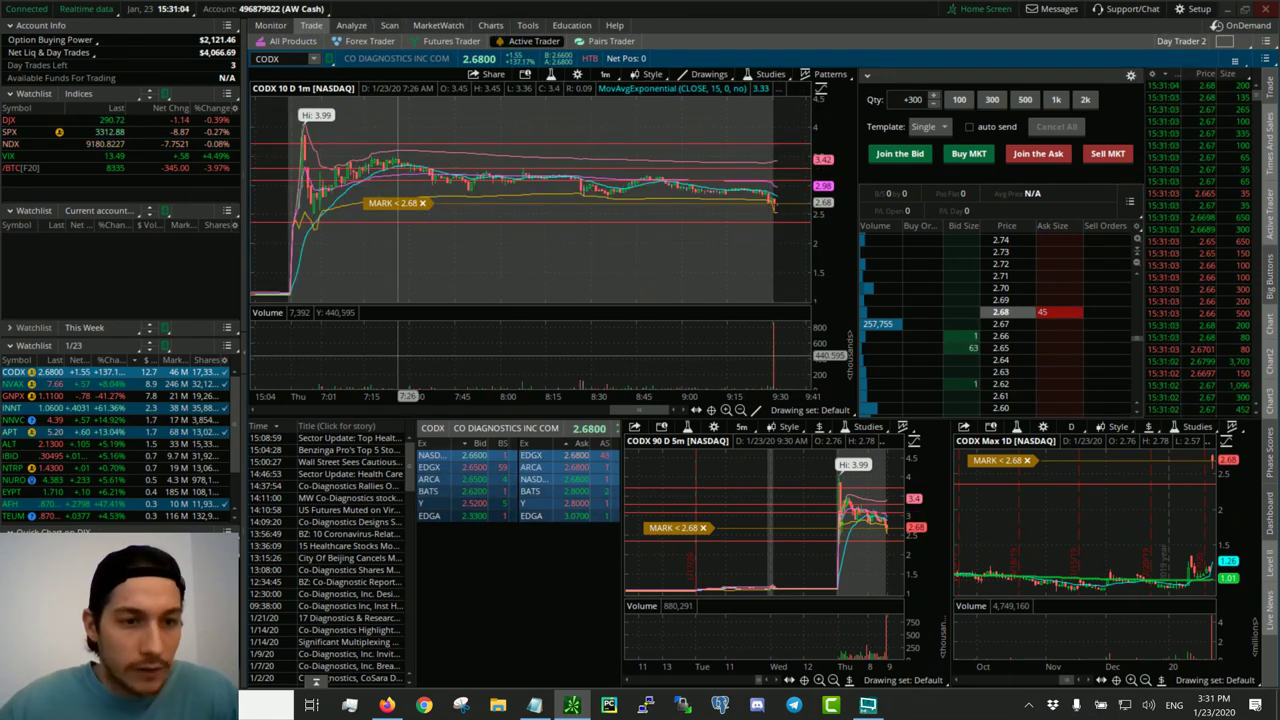
# - Load INNT from the 1/23 watchlist and measure its price rise around the open on the 1-minute chart
pyautogui.click(119, 410)
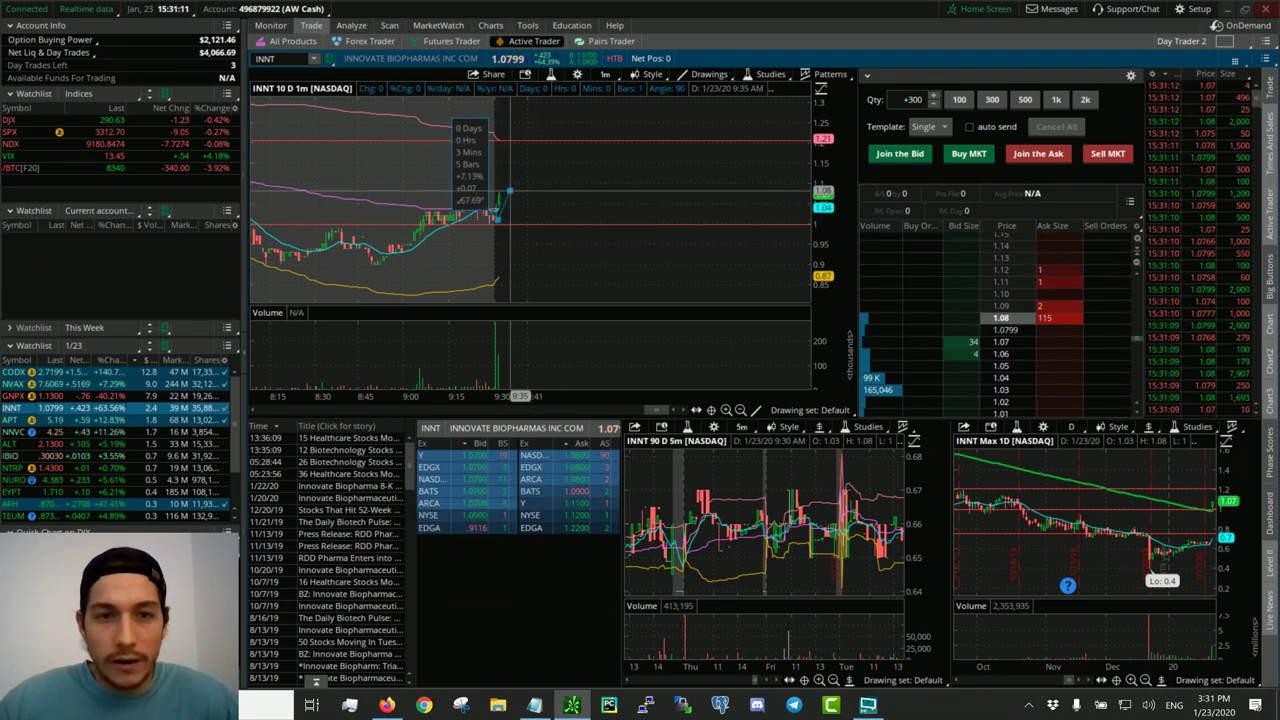
pyautogui.press('alt')
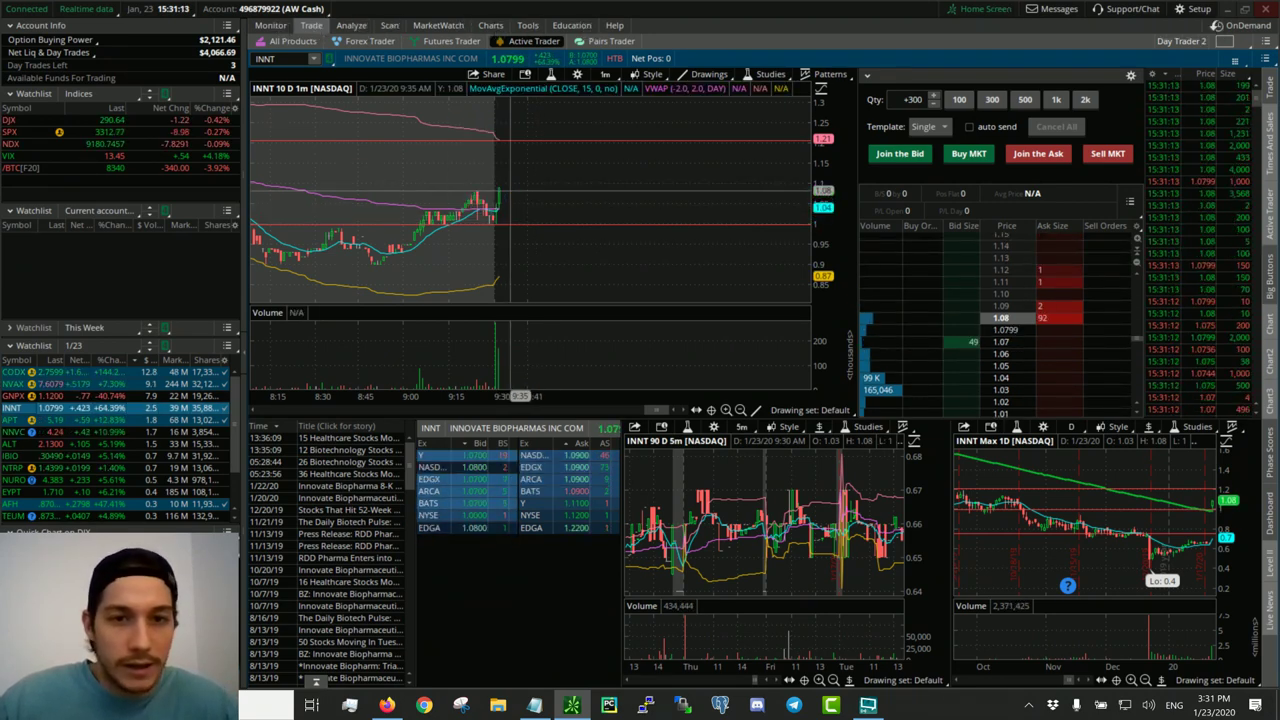
# - Review INNT's premarket and opening action on the 1-minute chart, and bring the small 5-minute chart to the latest session
pyautogui.scroll(5, 509, 189)
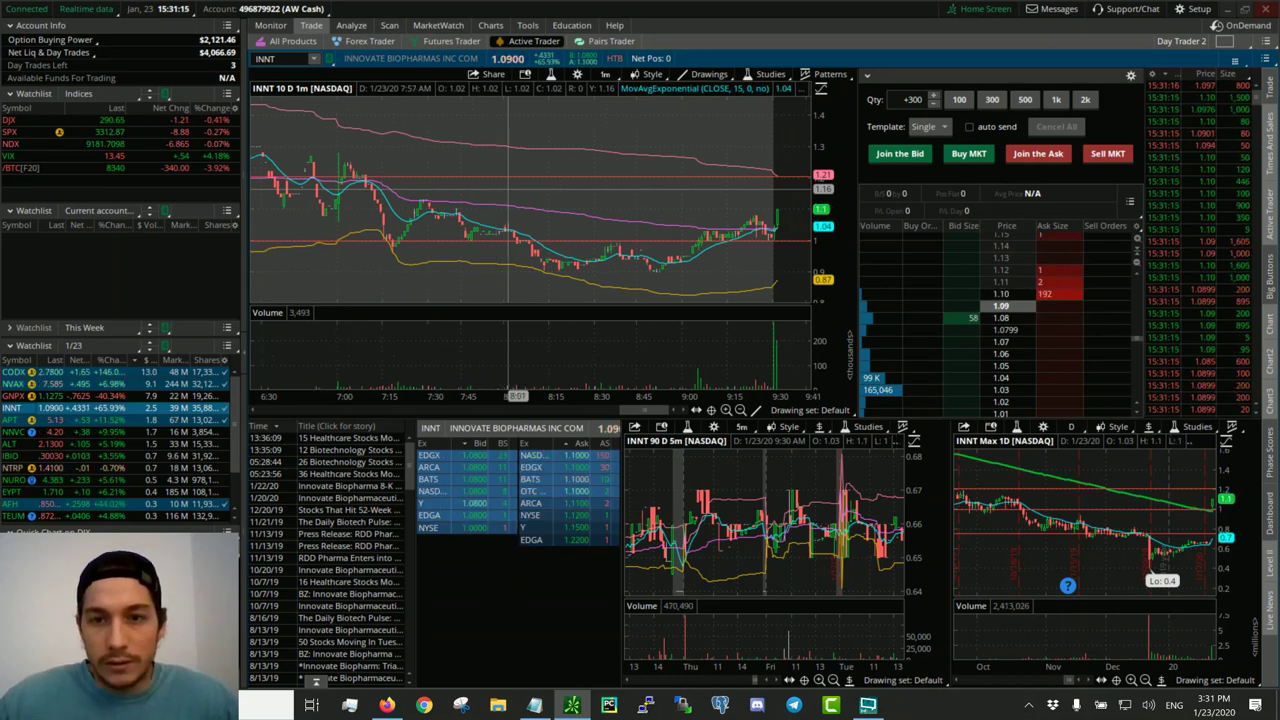
pyautogui.scroll(-1, 509, 189)
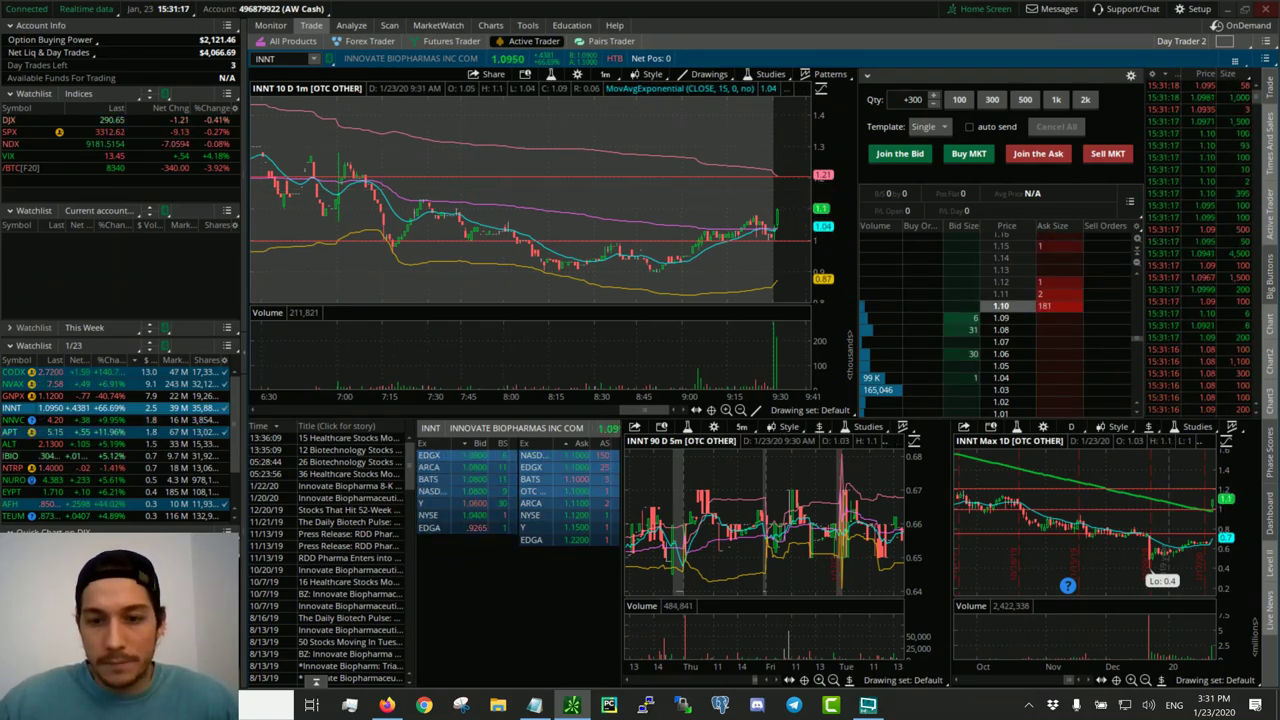
pyautogui.moveTo(745, 681); pyautogui.dragTo(785, 684)
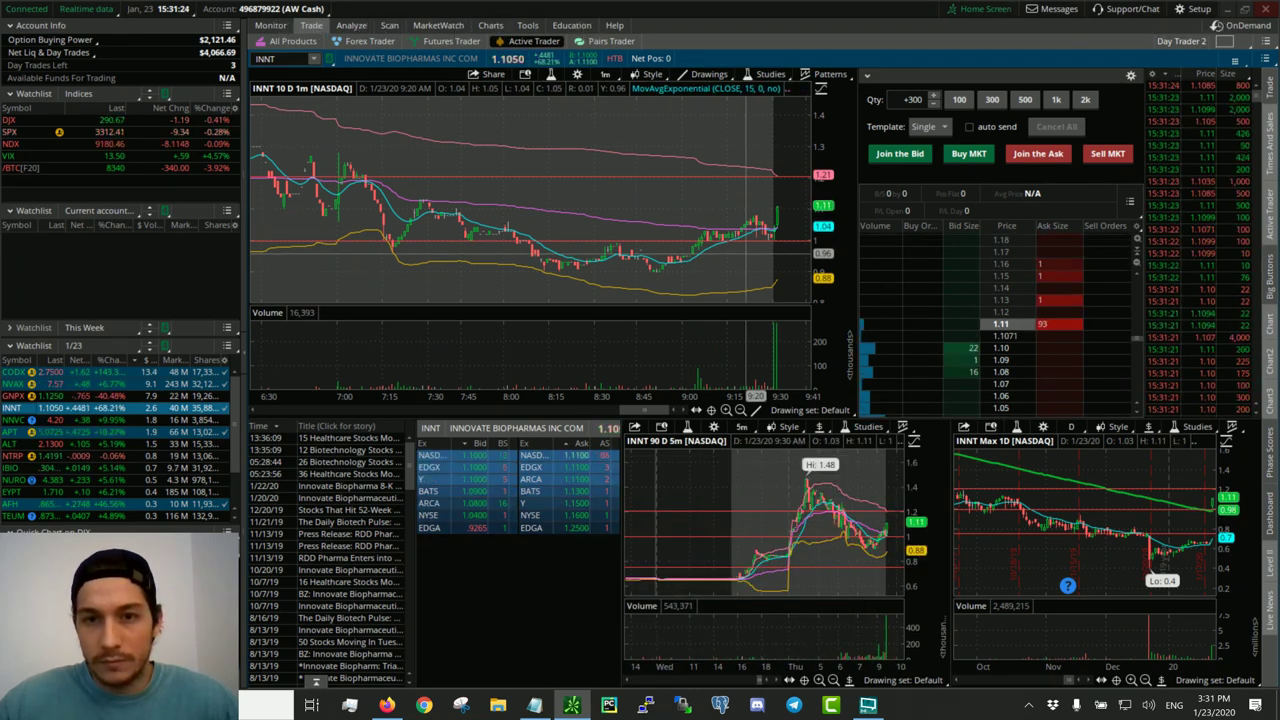
pyautogui.scroll(3, 746, 253)
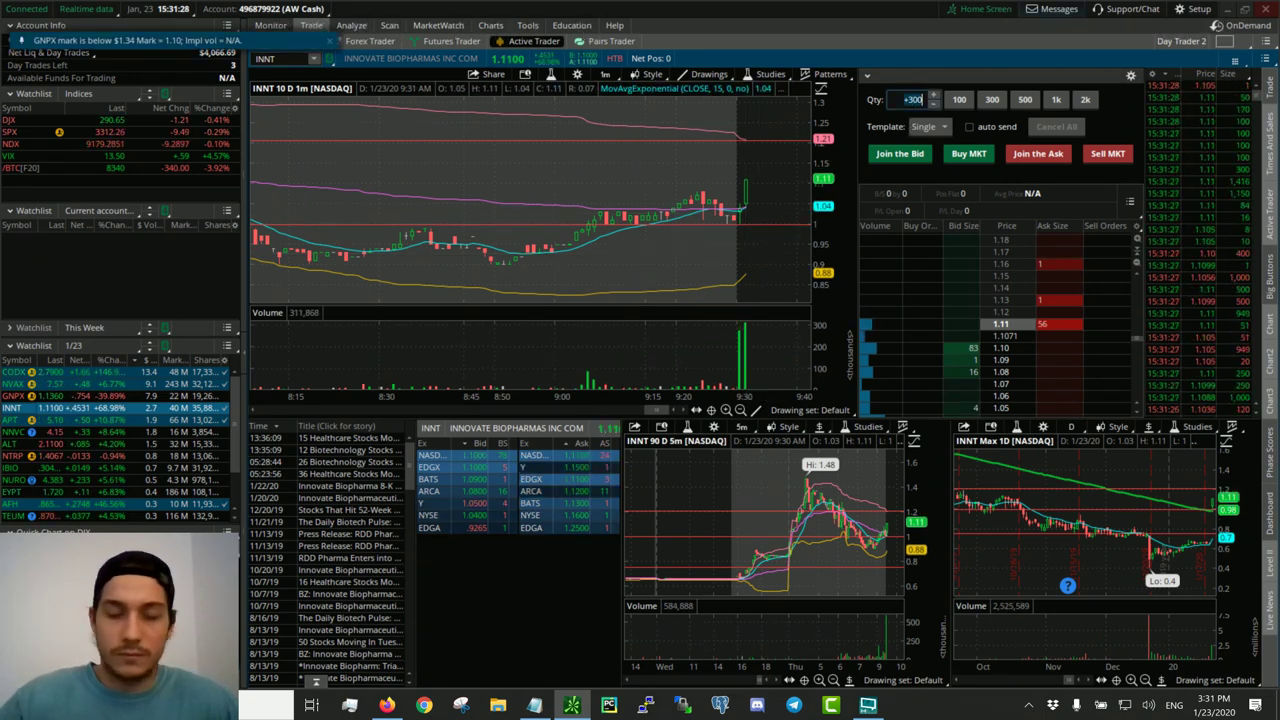
# - Set the order quantity for INNT to 1,000 shares
pyautogui.click(913, 99)
pyautogui.write('1000')
pyautogui.press('Return')
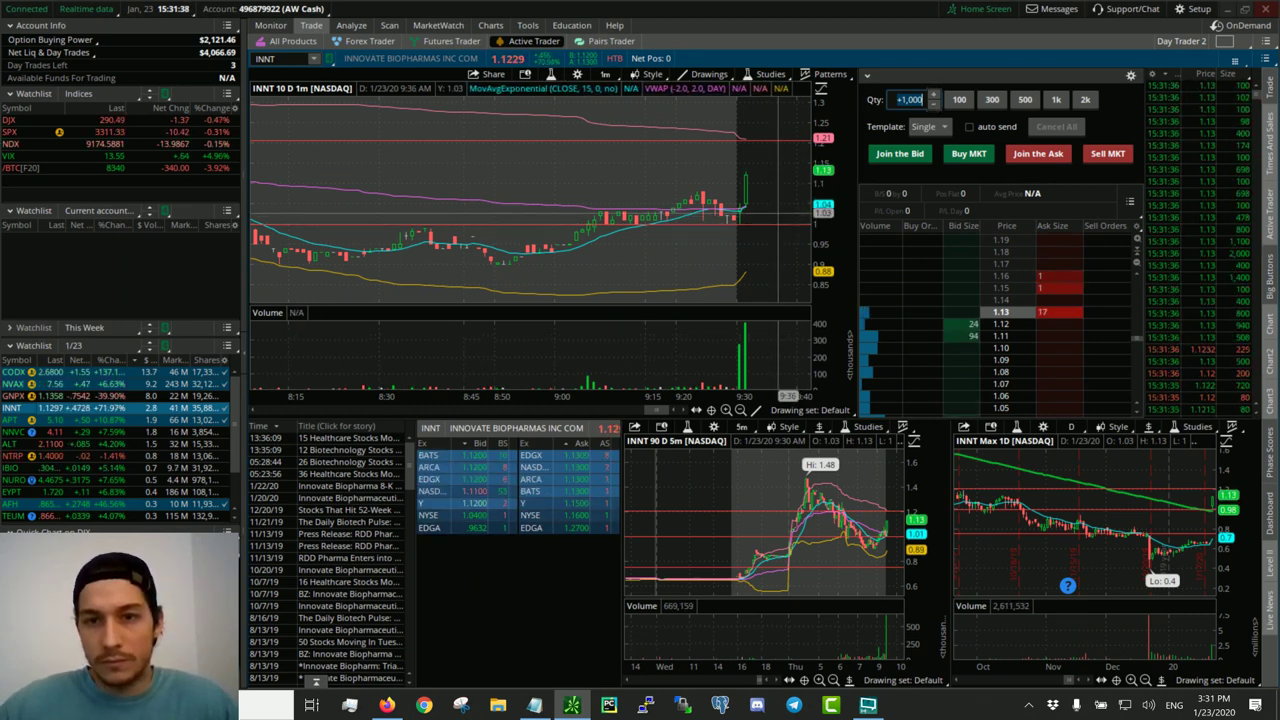
# - Stage a limit order to buy 1,000 INNT shares at 1.08, and discard it without sending
pyautogui.click(965, 396)
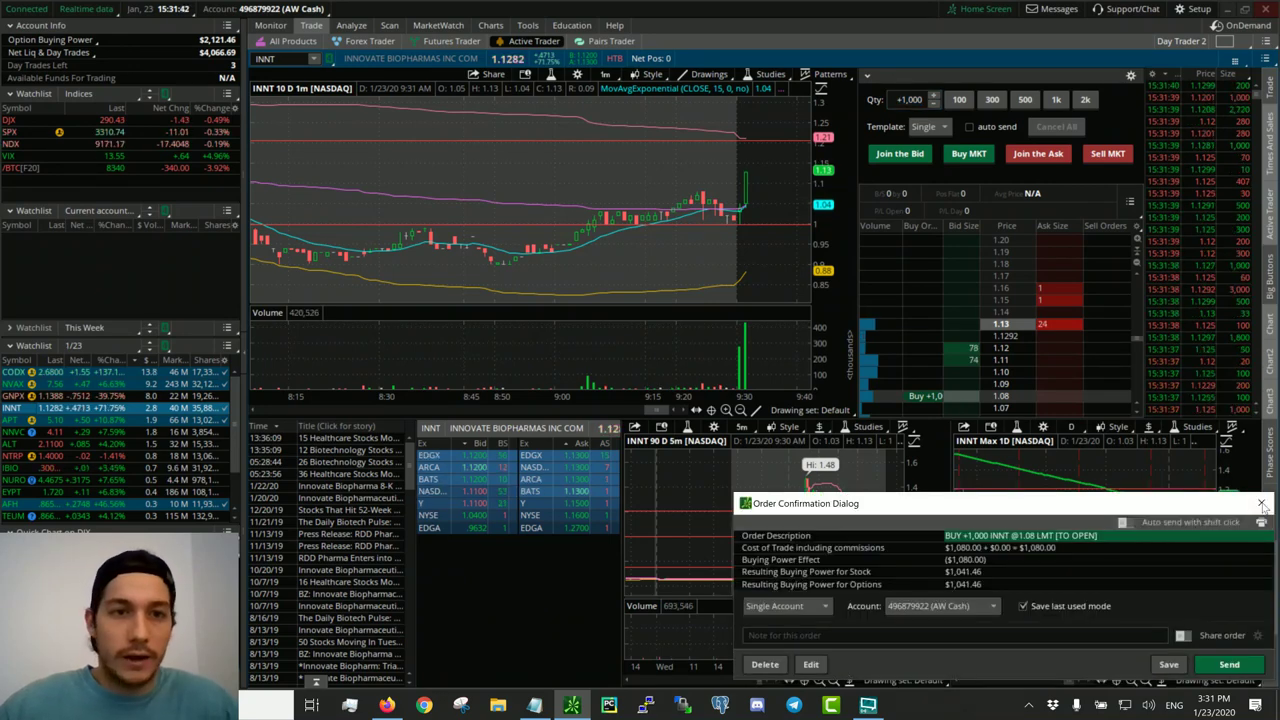
pyautogui.click(1261, 503)
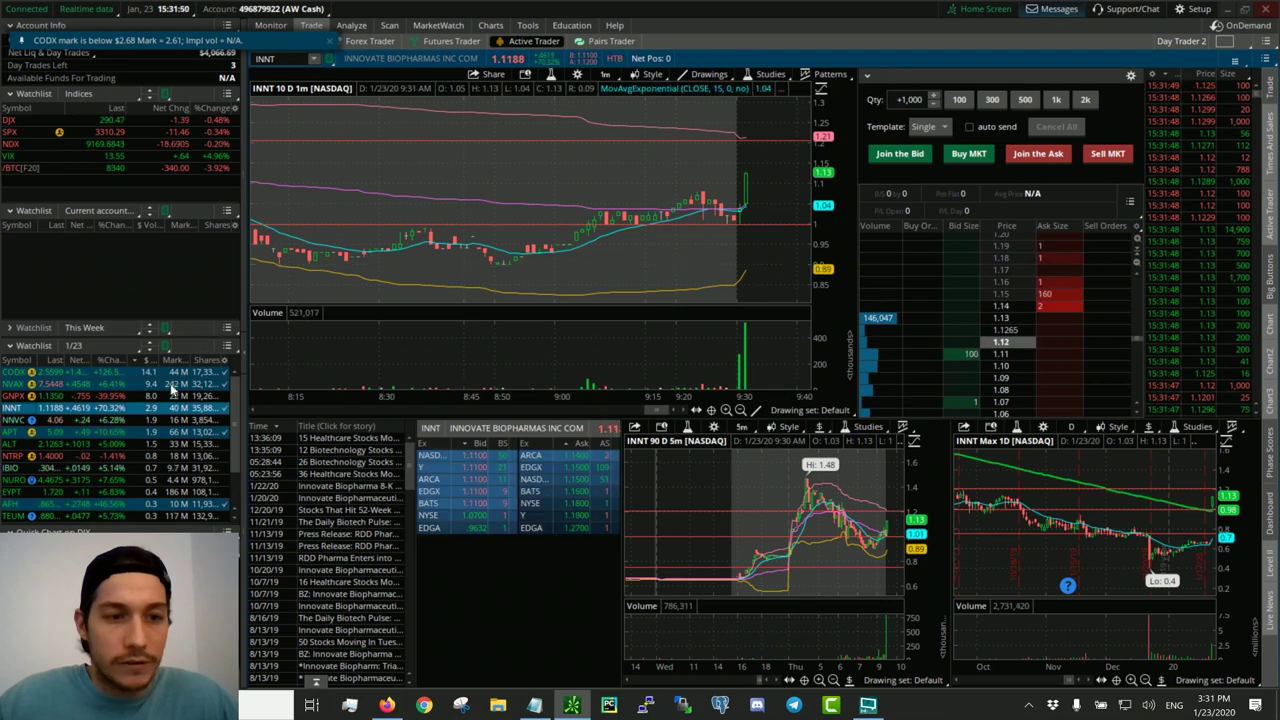
# - Return to INNT after a glance at GNPX, and stage a limit order to buy 1,000 shares at 1.02, discarding it unsent
pyautogui.click(115, 397)
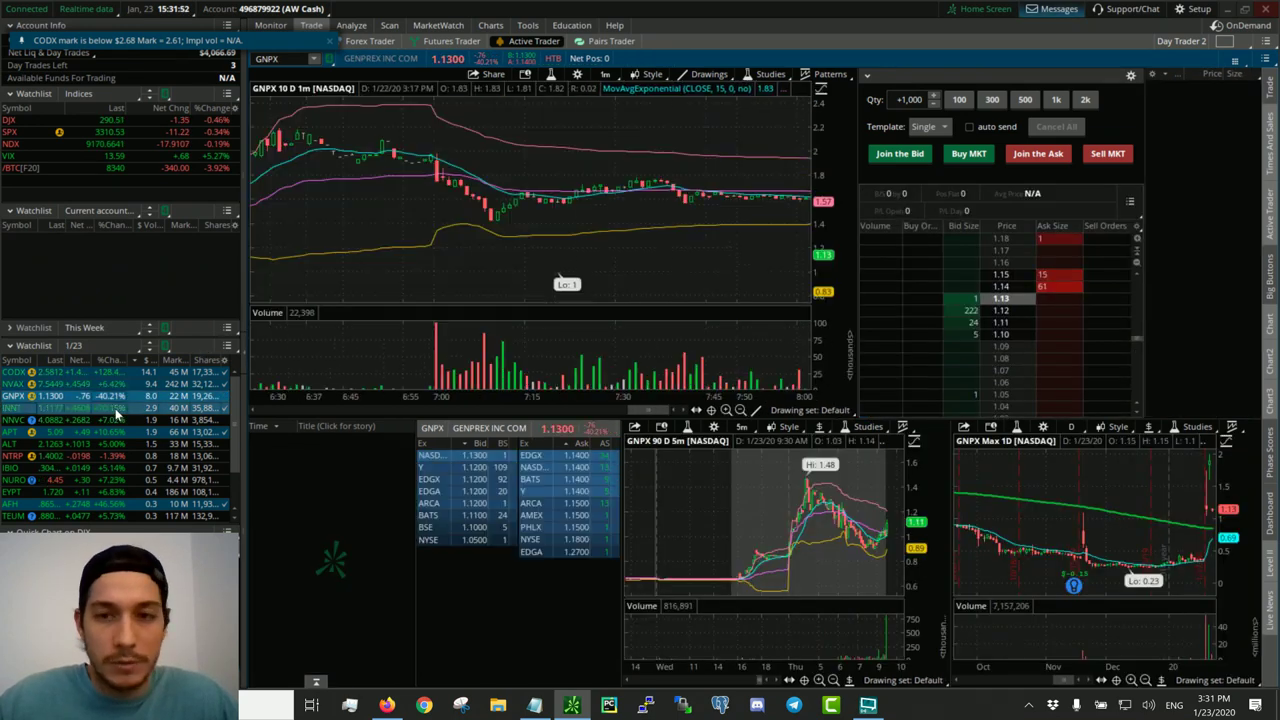
pyautogui.click(116, 410)
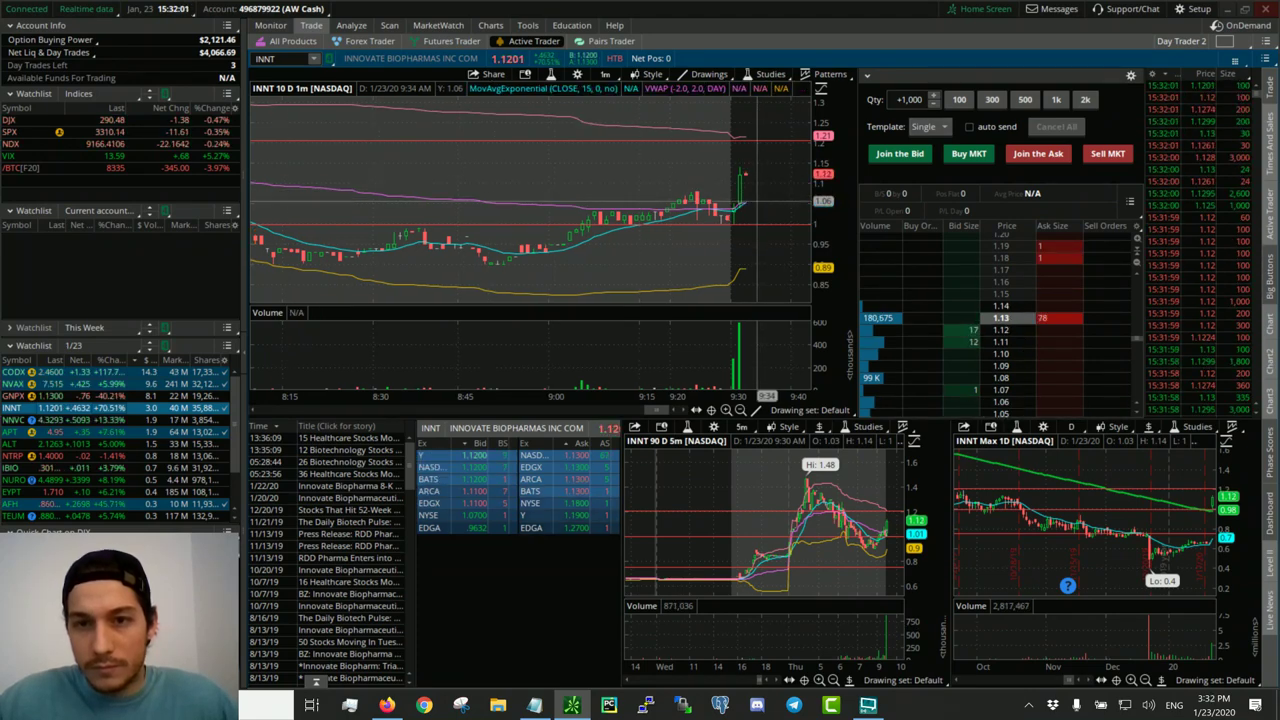
pyautogui.click(964, 364)
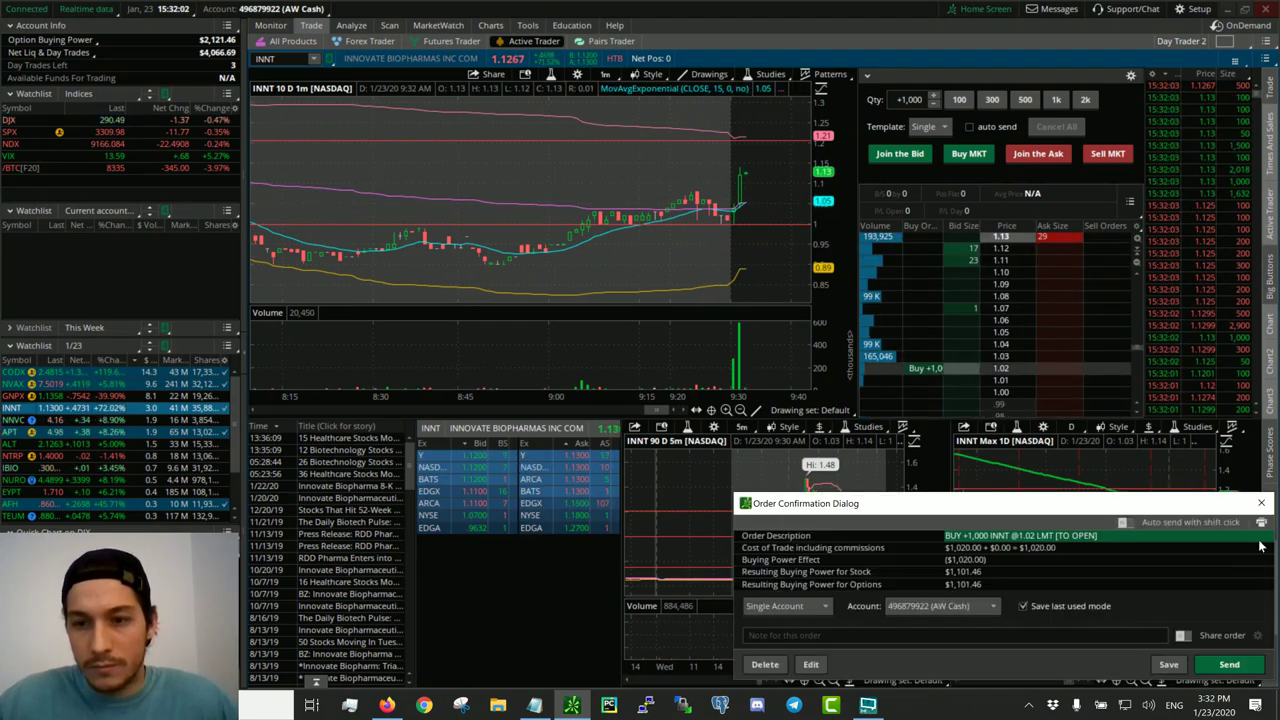
pyautogui.click(1261, 503)
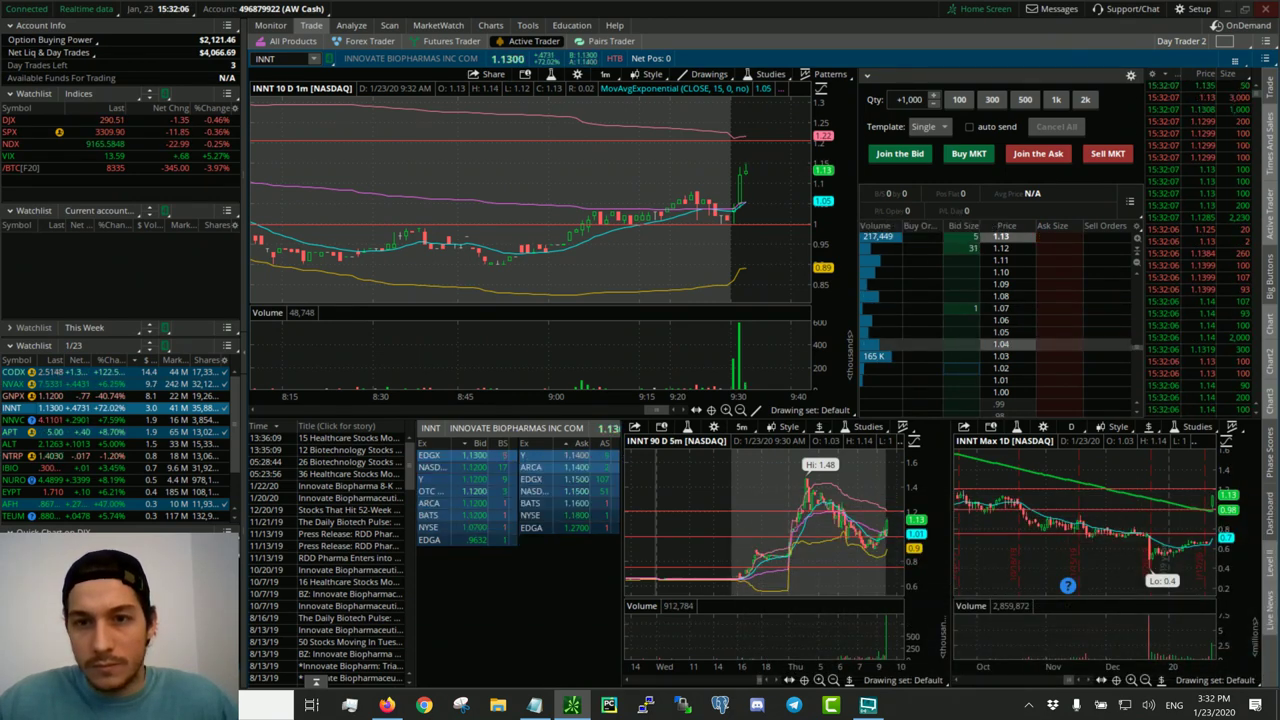
pyautogui.click(921, 356)
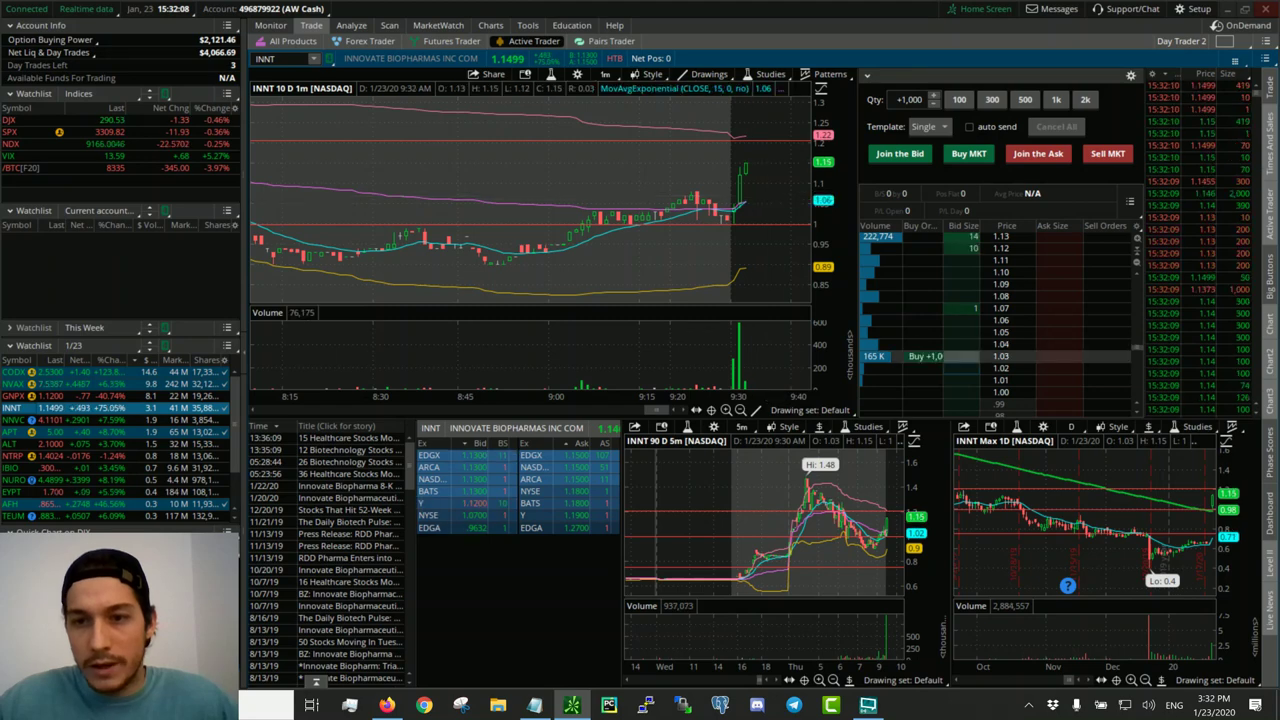
# - Check GNPX's price action on its charts, and reload INNT from the 1/23 watchlist
pyautogui.write('GNPX')
pyautogui.press('Return')
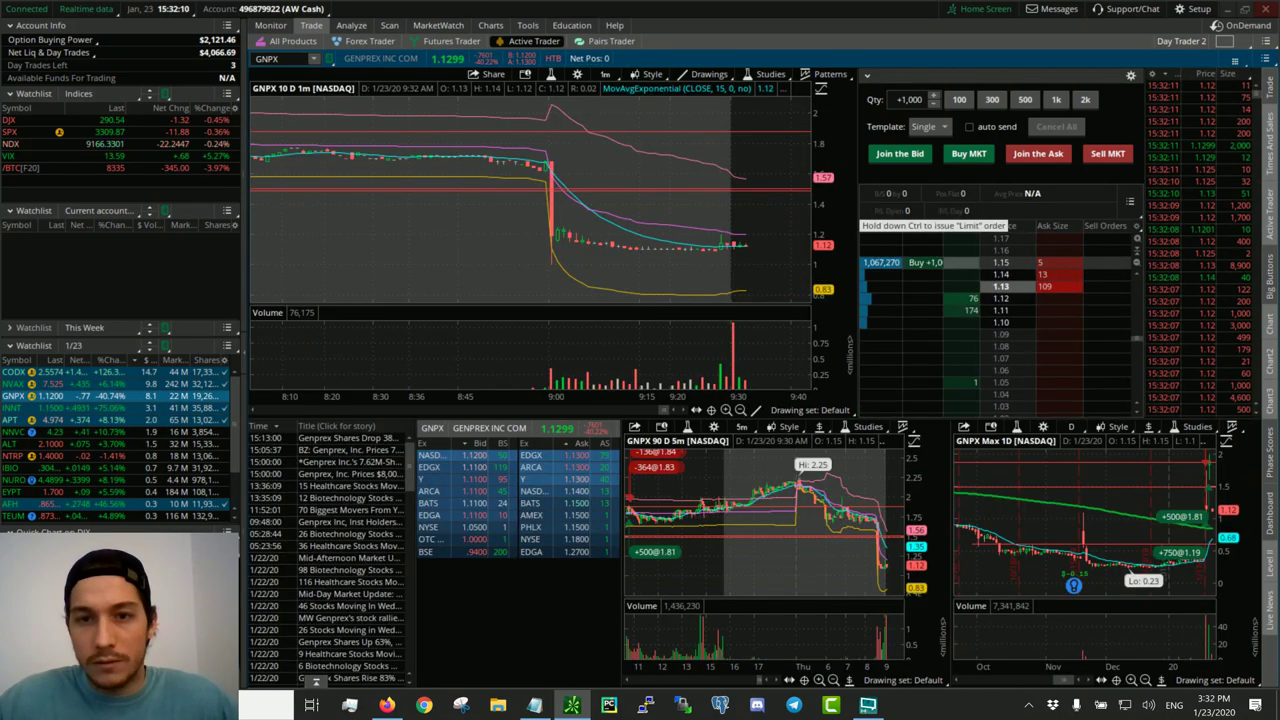
pyautogui.click(80, 409)
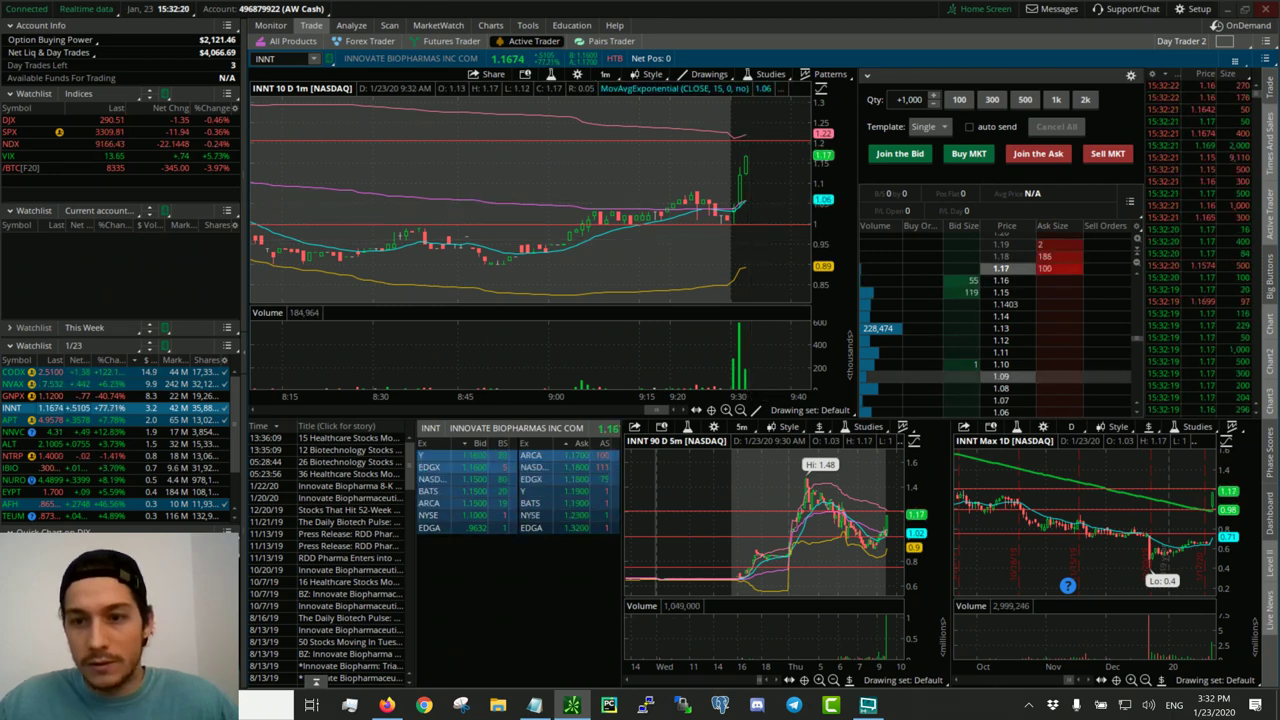
# - Send a limit order to buy 1,000 INNT shares at 1.07, and lower its price to 1.05
pyautogui.click(959, 401)
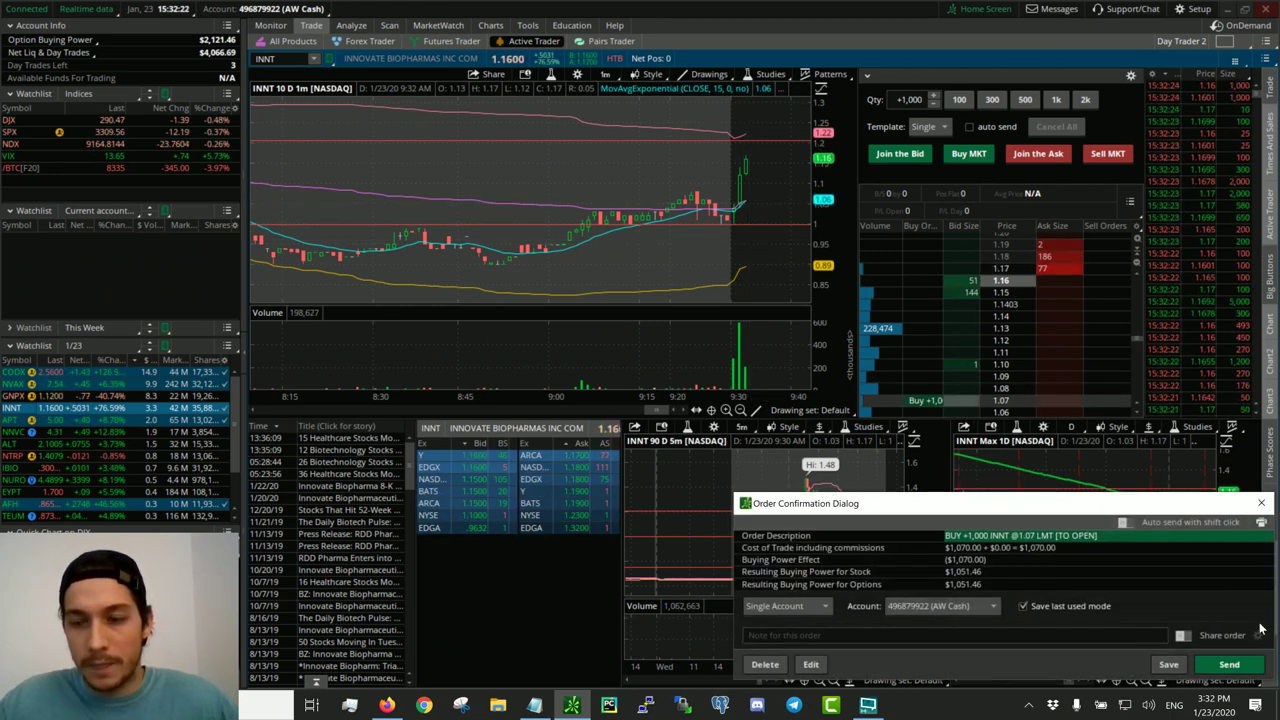
pyautogui.click(1242, 667)
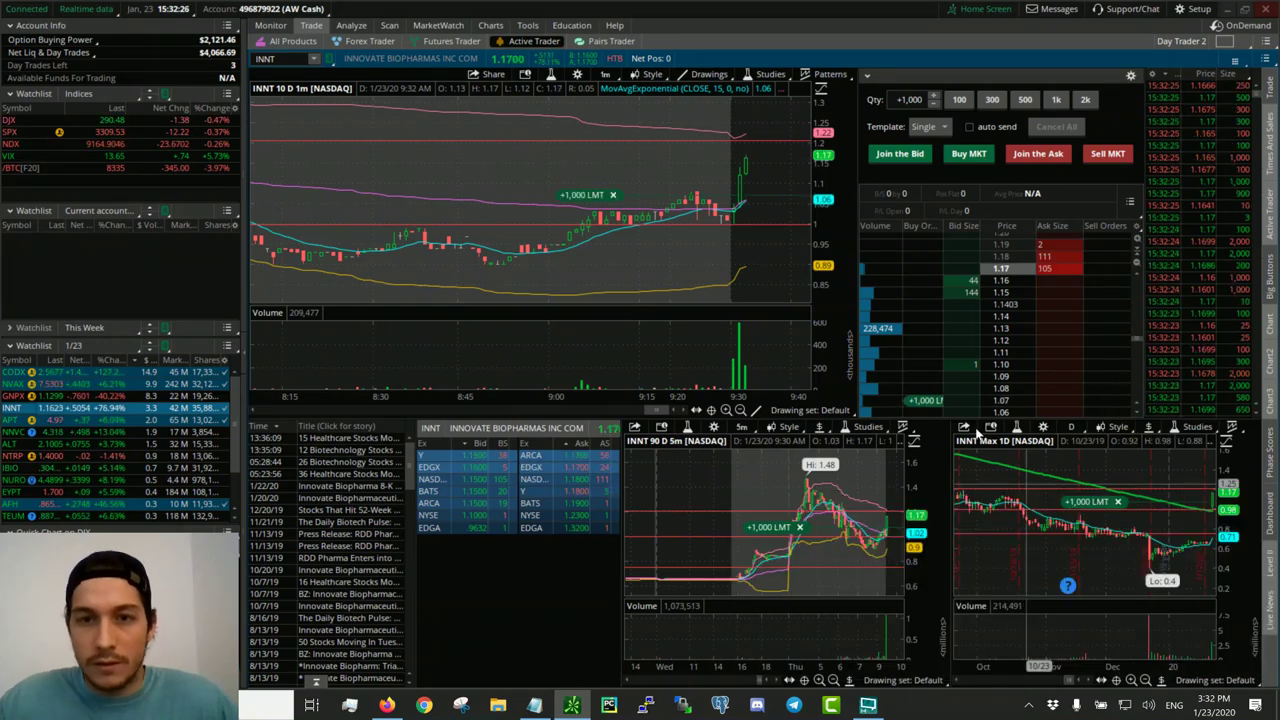
pyautogui.scroll(-5, 1014, 343)
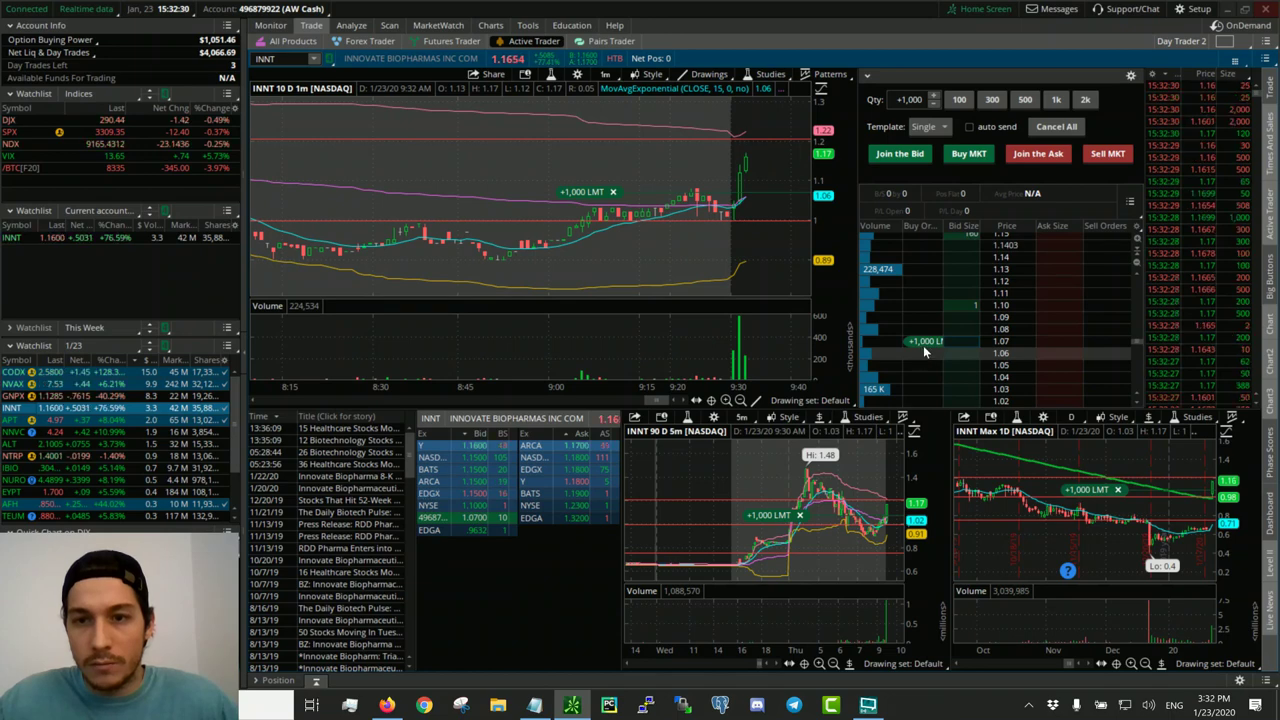
pyautogui.moveTo(926, 370); pyautogui.dragTo(926, 367)
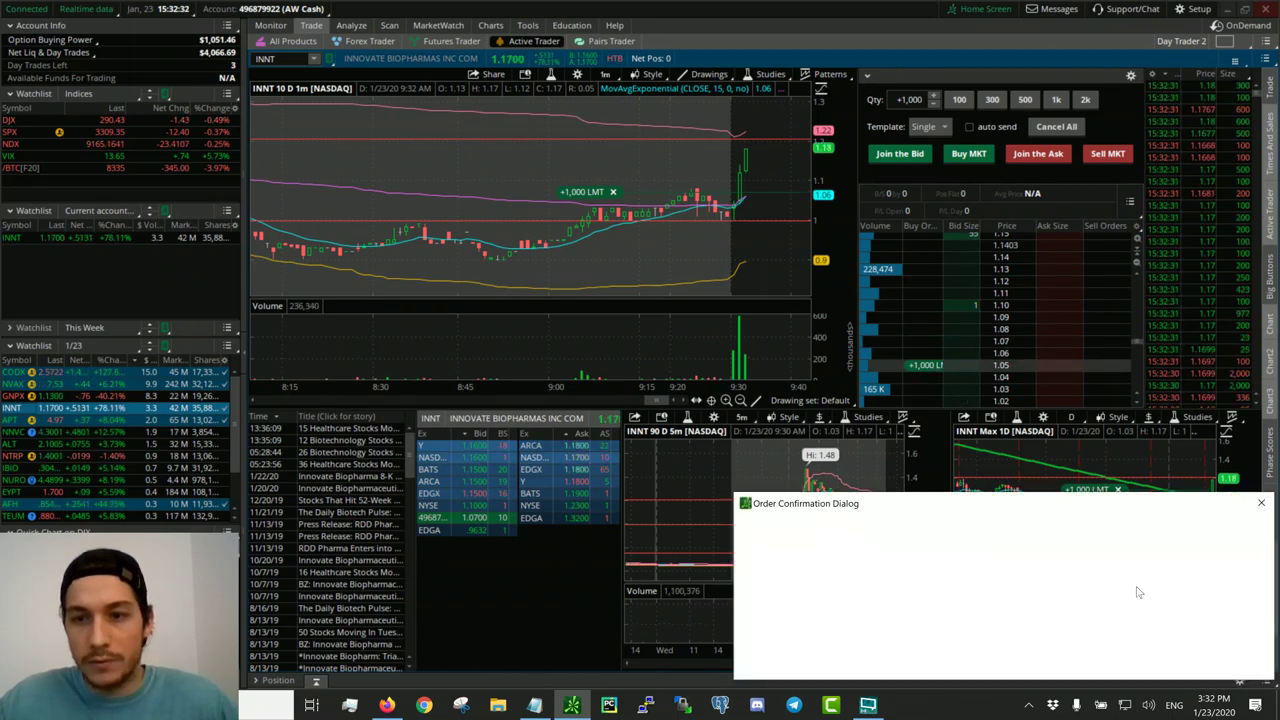
pyautogui.click(1228, 665)
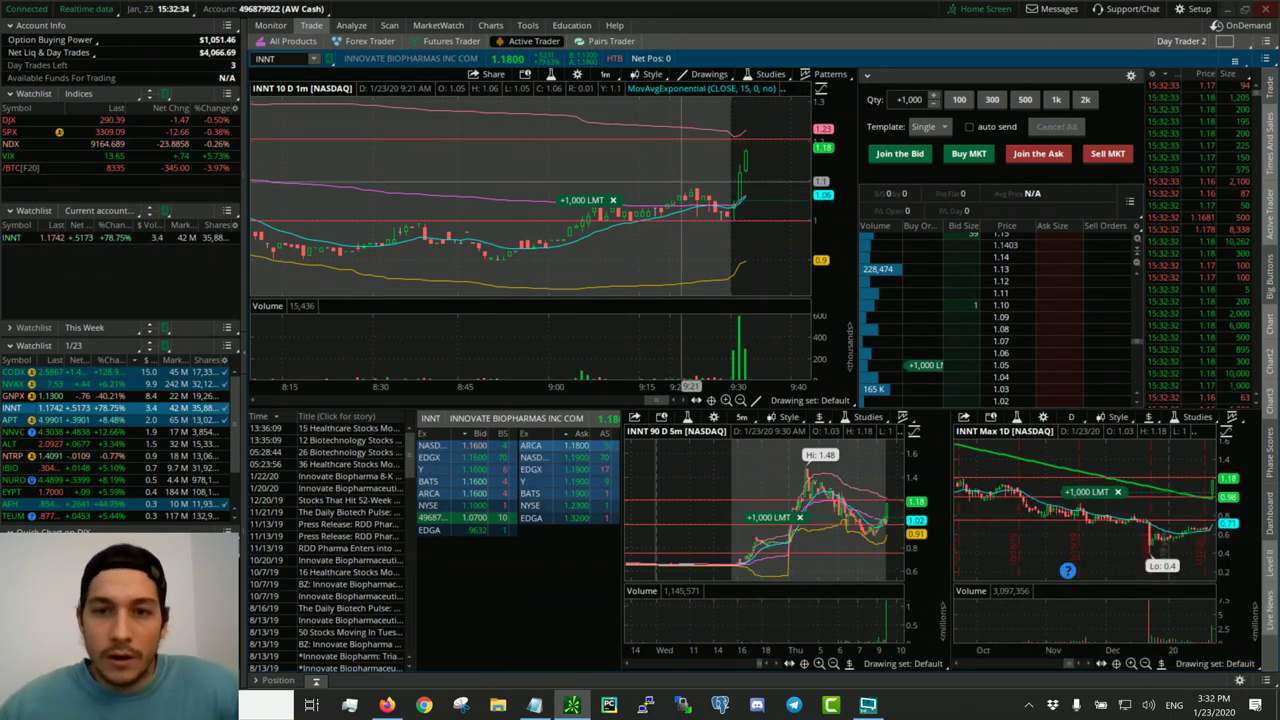
# - Review INNT's premarket and opening moves on the 1-minute chart, and measure the latest price swing
pyautogui.scroll(-5, 697, 200)
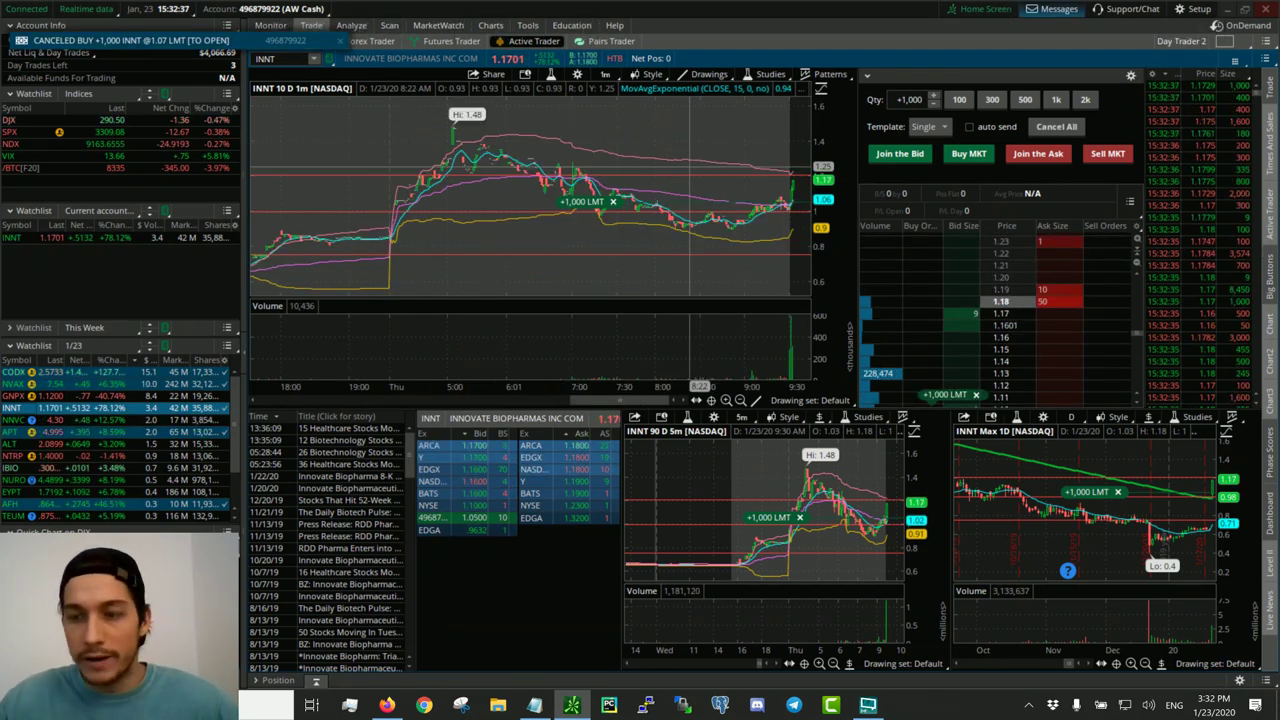
pyautogui.scroll(5, 690, 200)
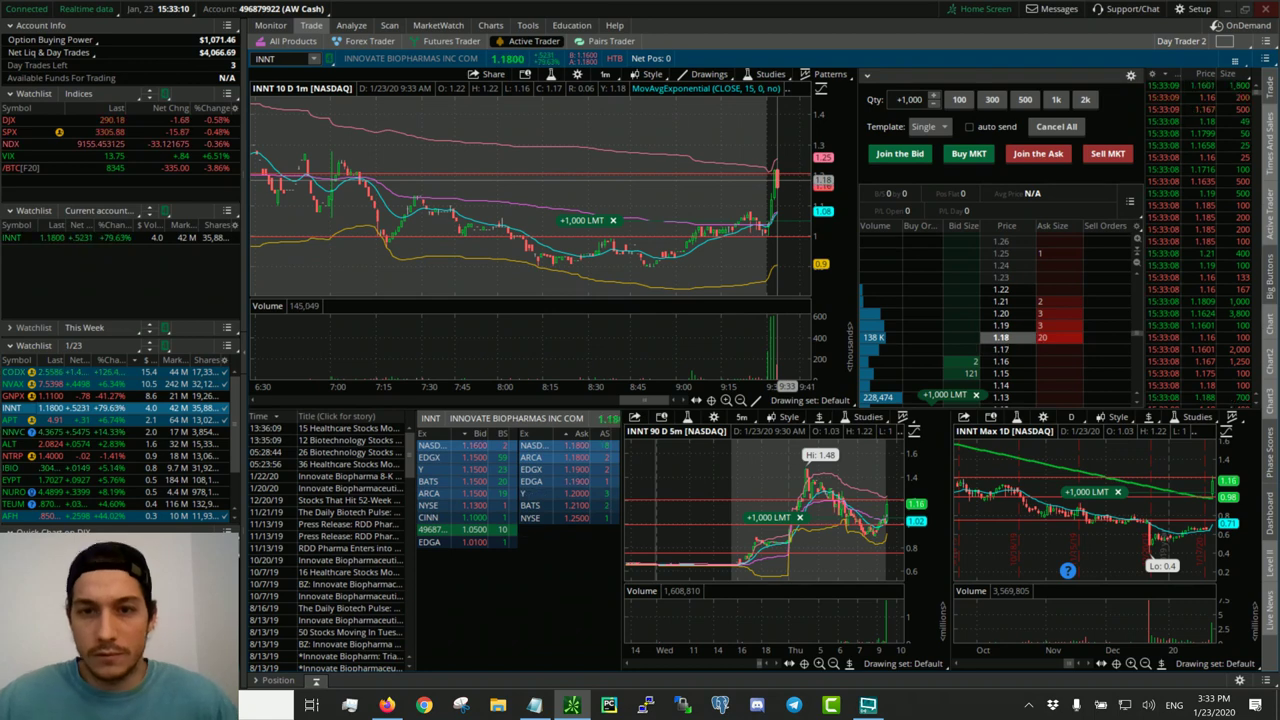
pyautogui.scroll(3, 530, 200)
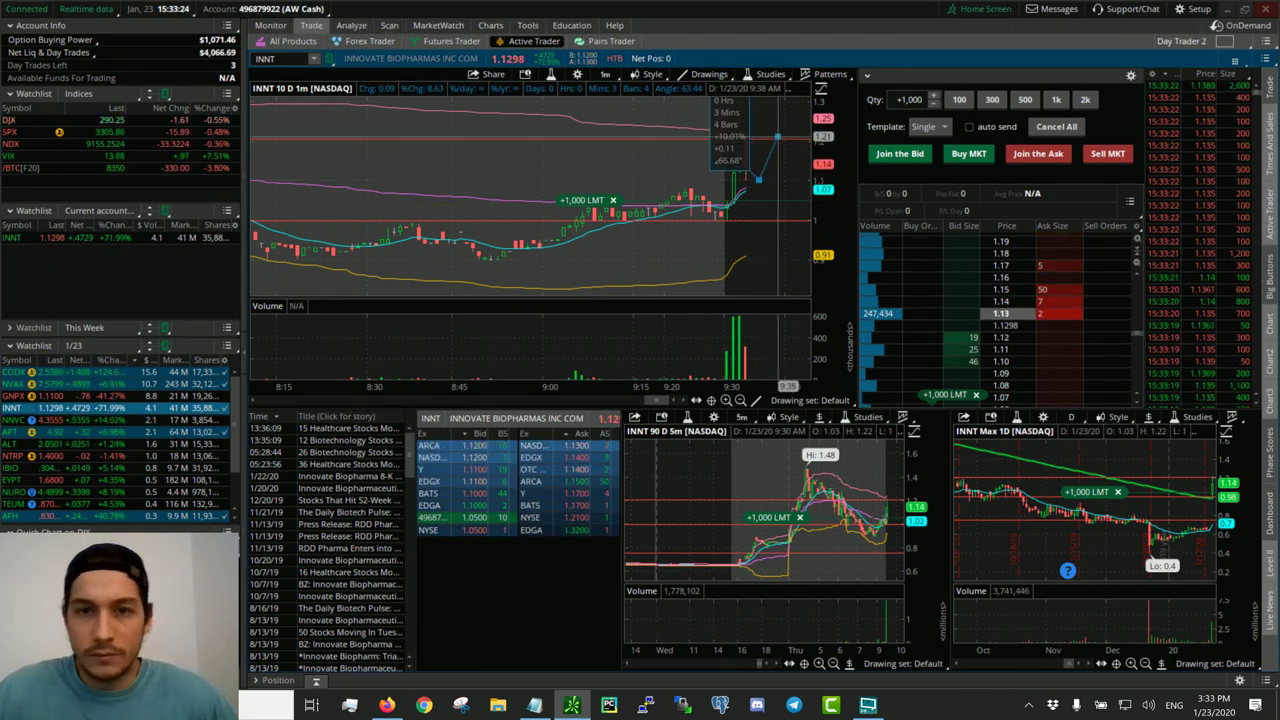
pyautogui.scroll(-3, 932, 277)
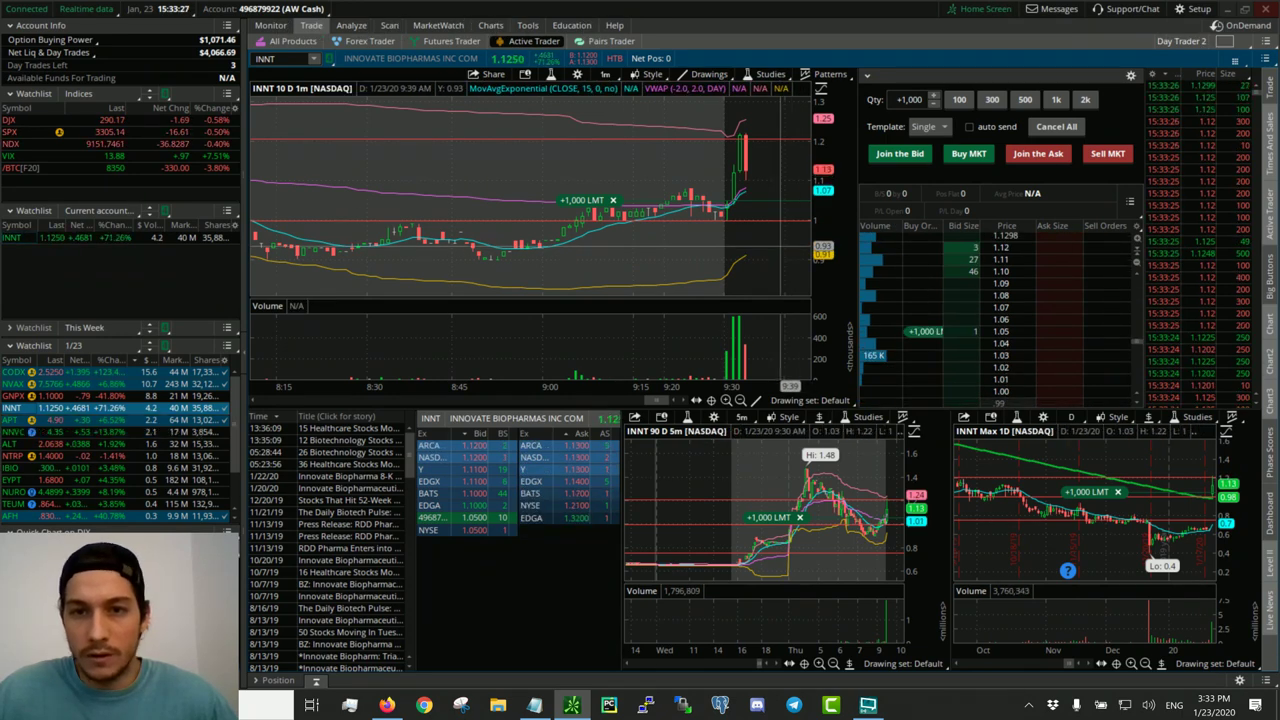
# - Examine INNT's latest session and the preceding days on the small 5-minute chart
pyautogui.press('alt')
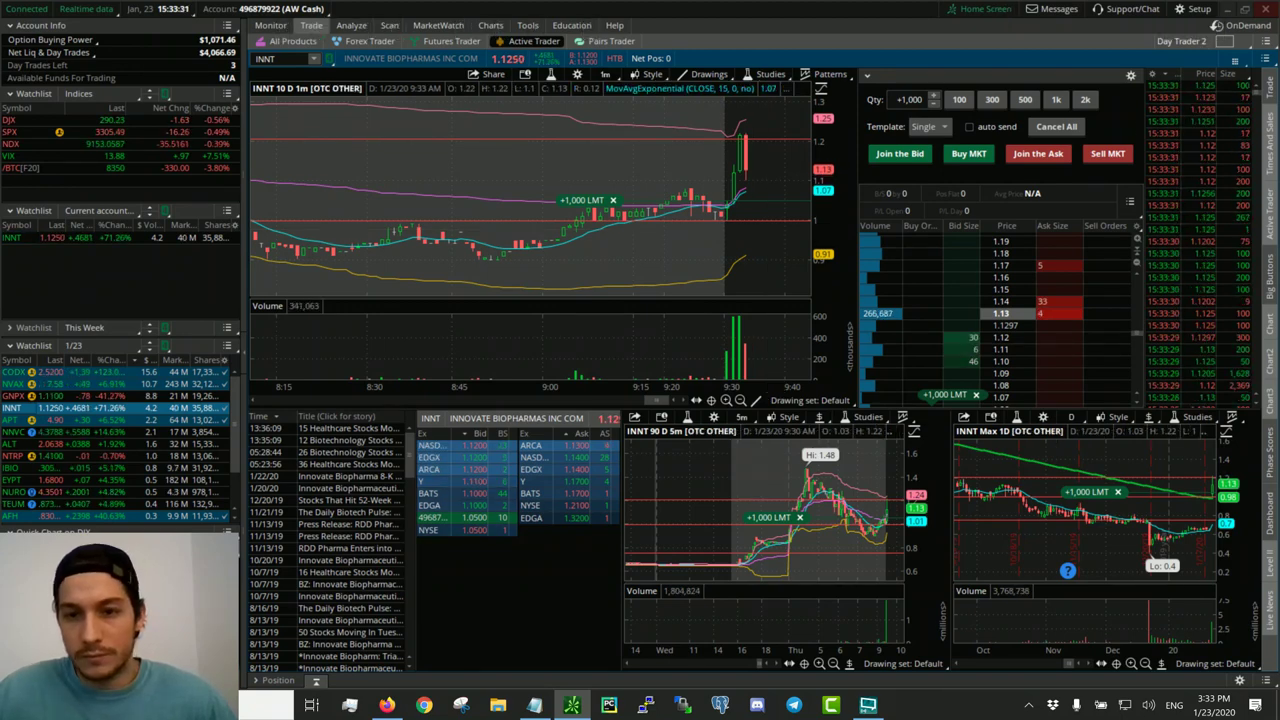
pyautogui.press('alt')
pyautogui.scroll(2, 885, 520)
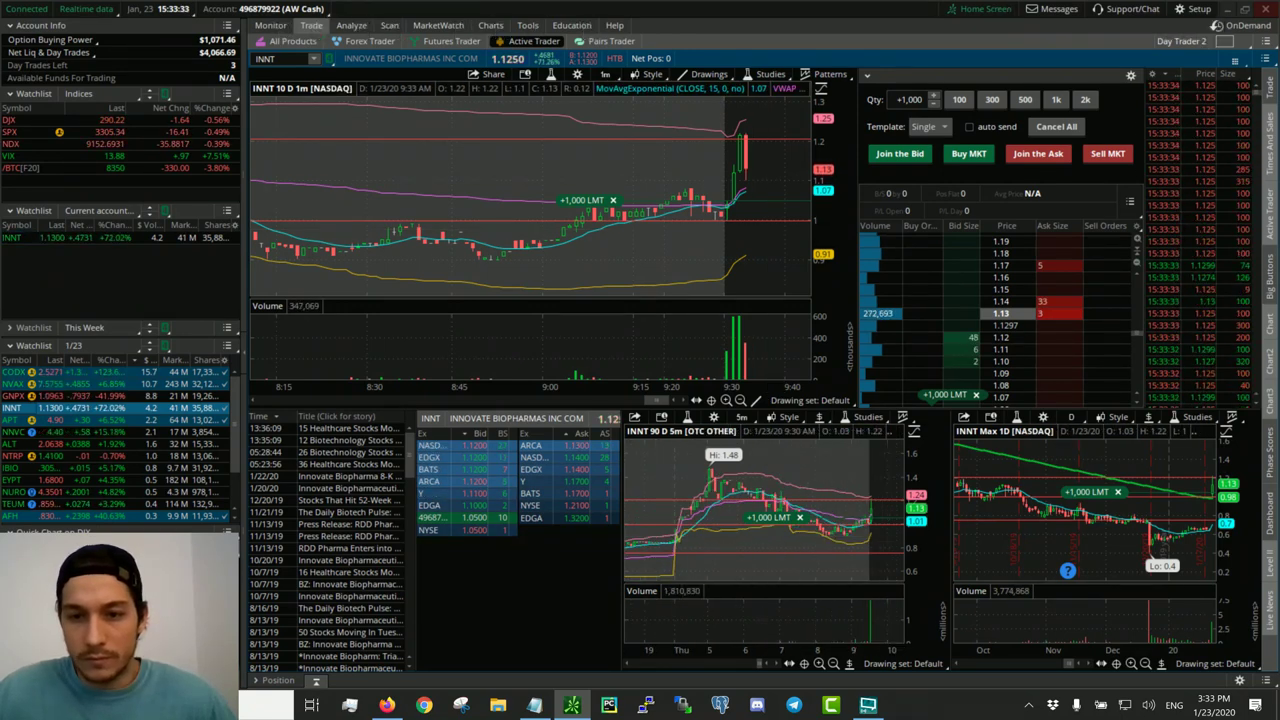
pyautogui.press('alt')
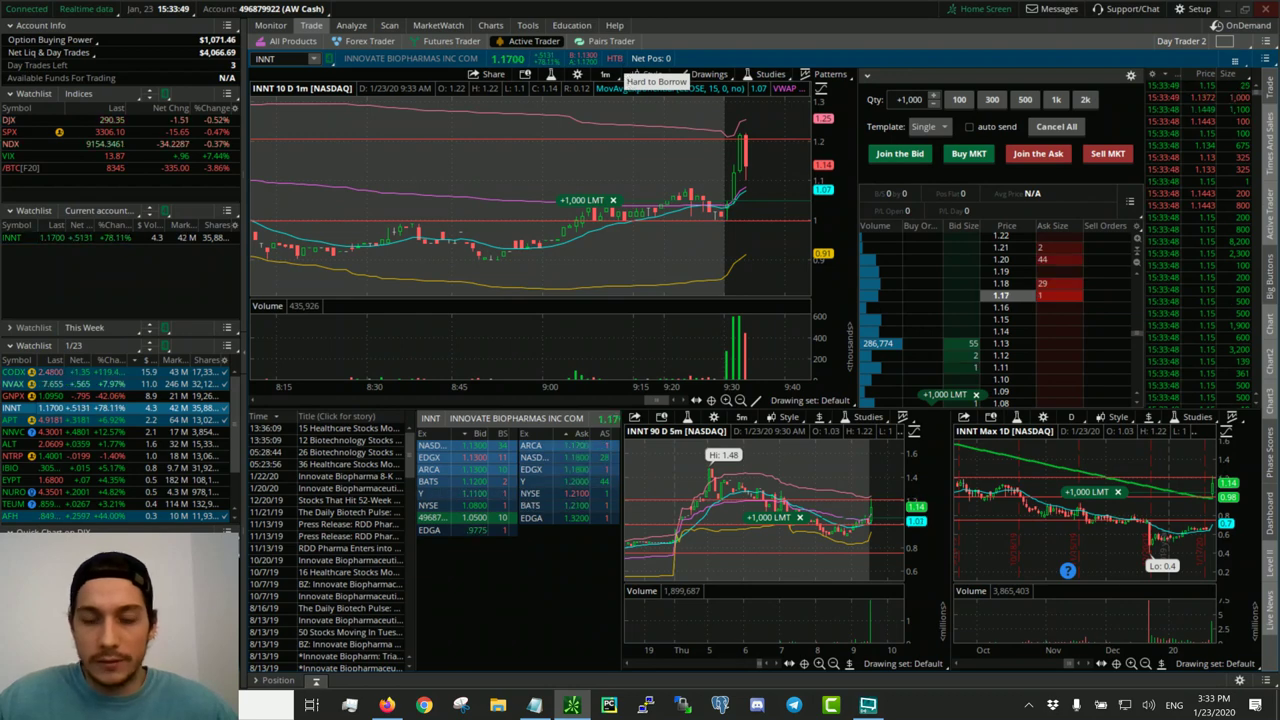
pyautogui.press('ctrl')
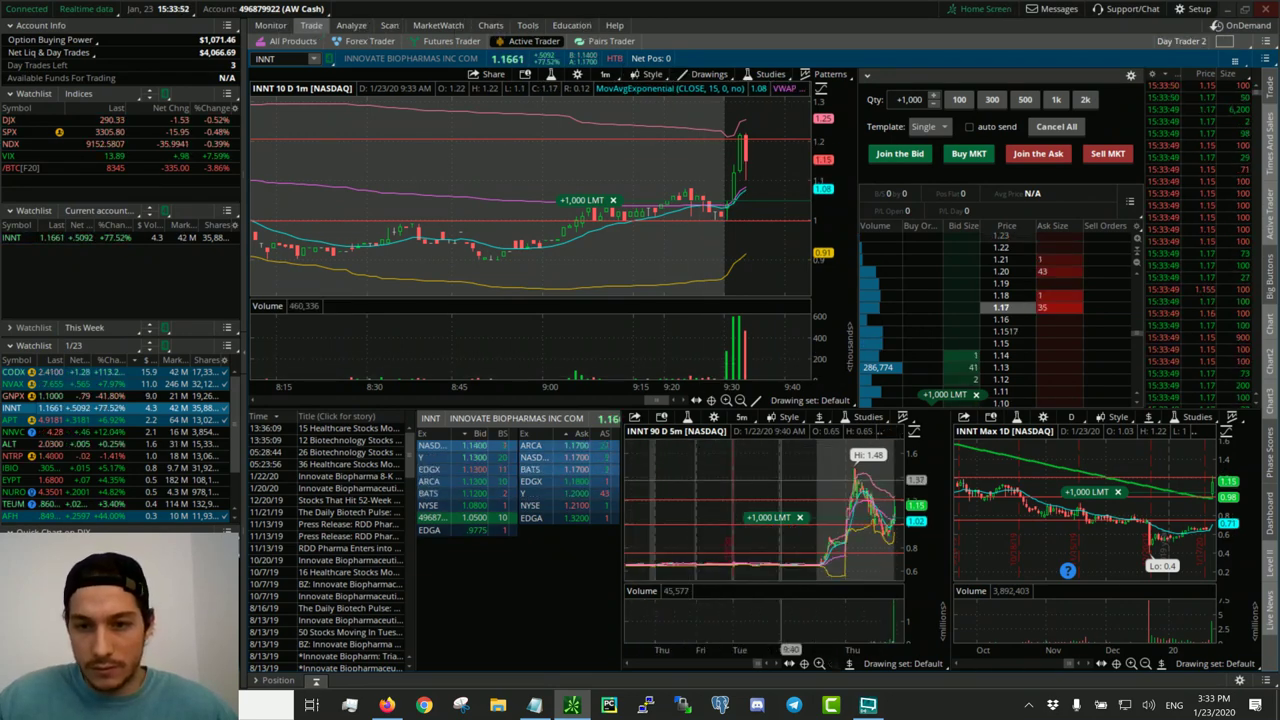
pyautogui.scroll(1, 790, 540)
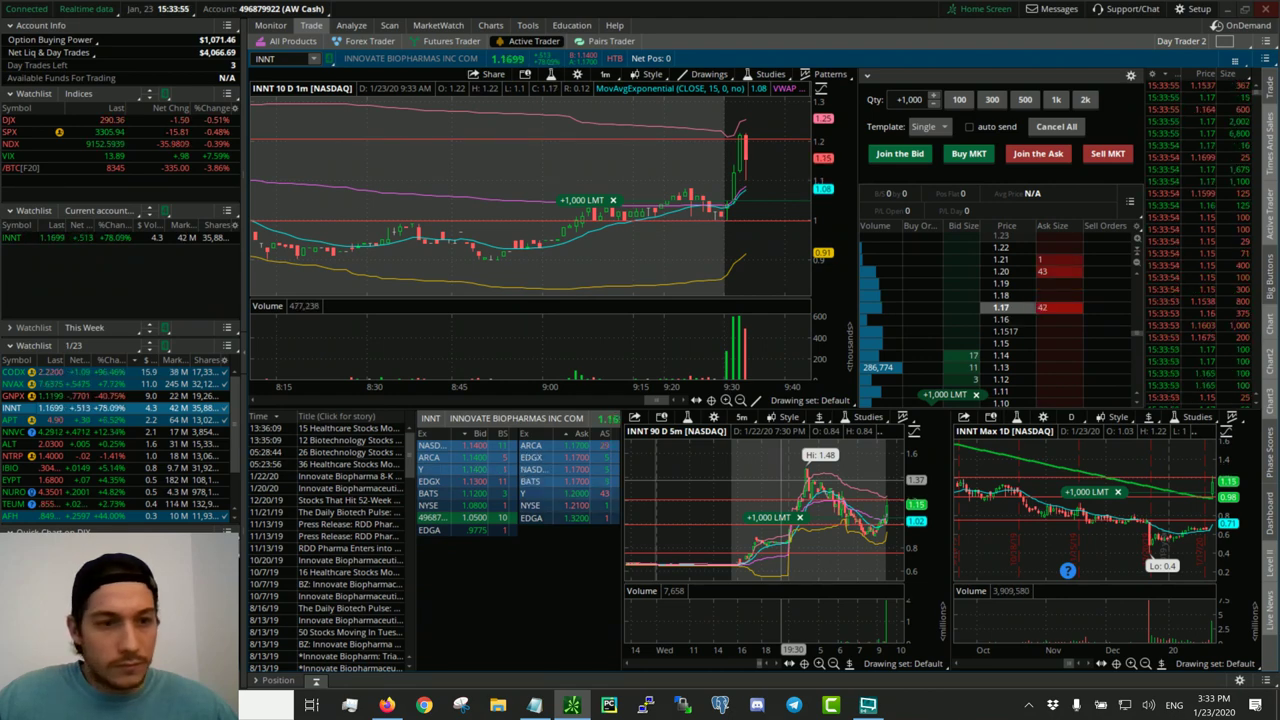
# - Check CODX's 1-minute chart, and examine INNT's rise since the open against the 1.21 price level
pyautogui.click(110, 374)
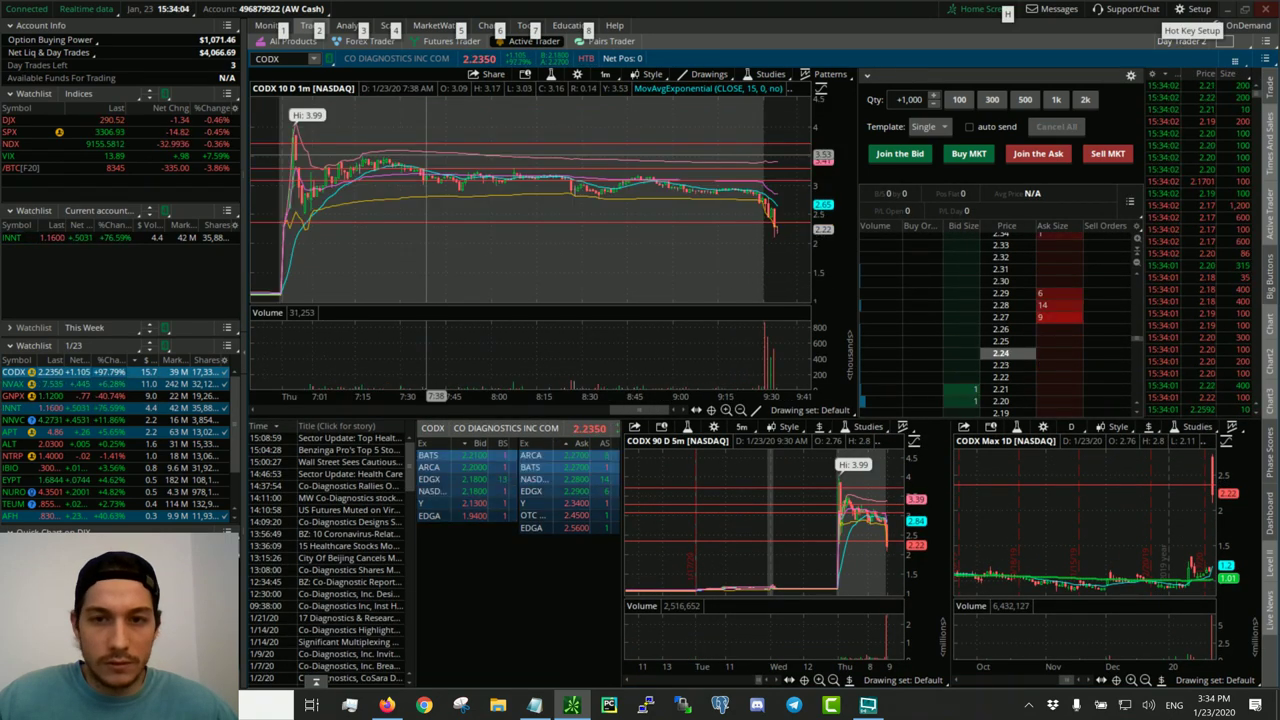
pyautogui.click(112, 410)
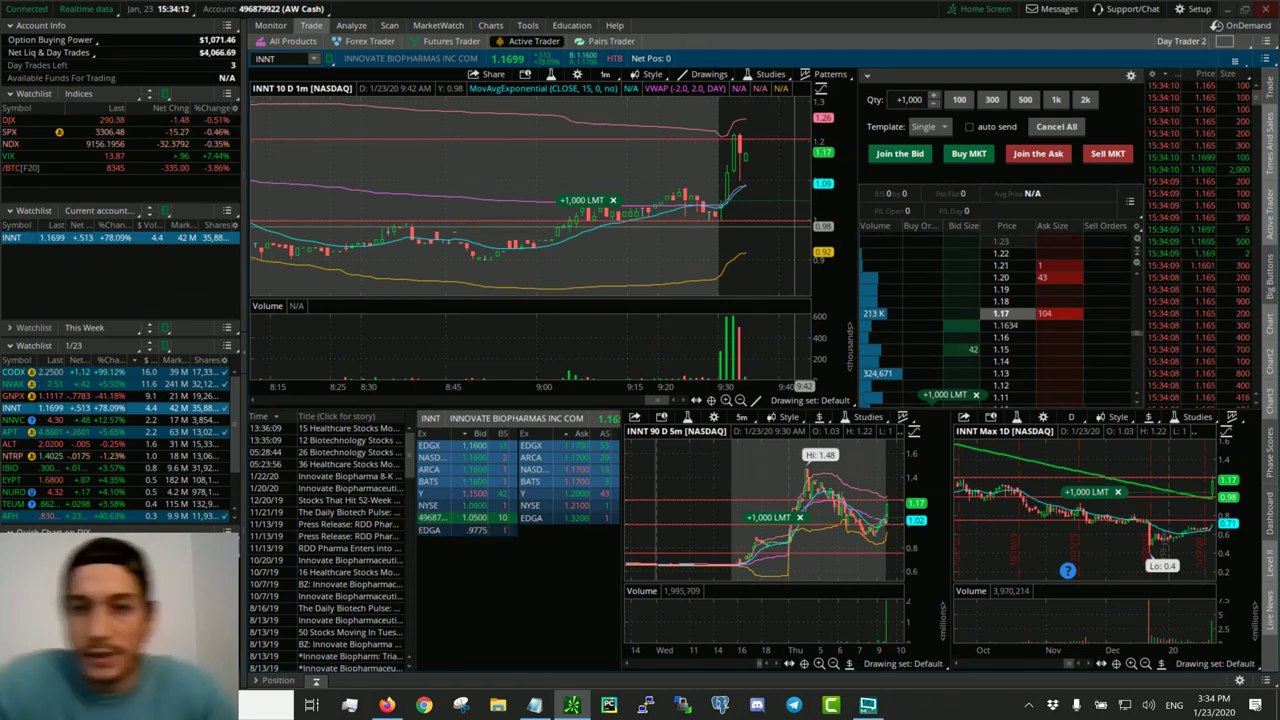
pyautogui.moveTo(738, 213); pyautogui.dragTo(760, 134)
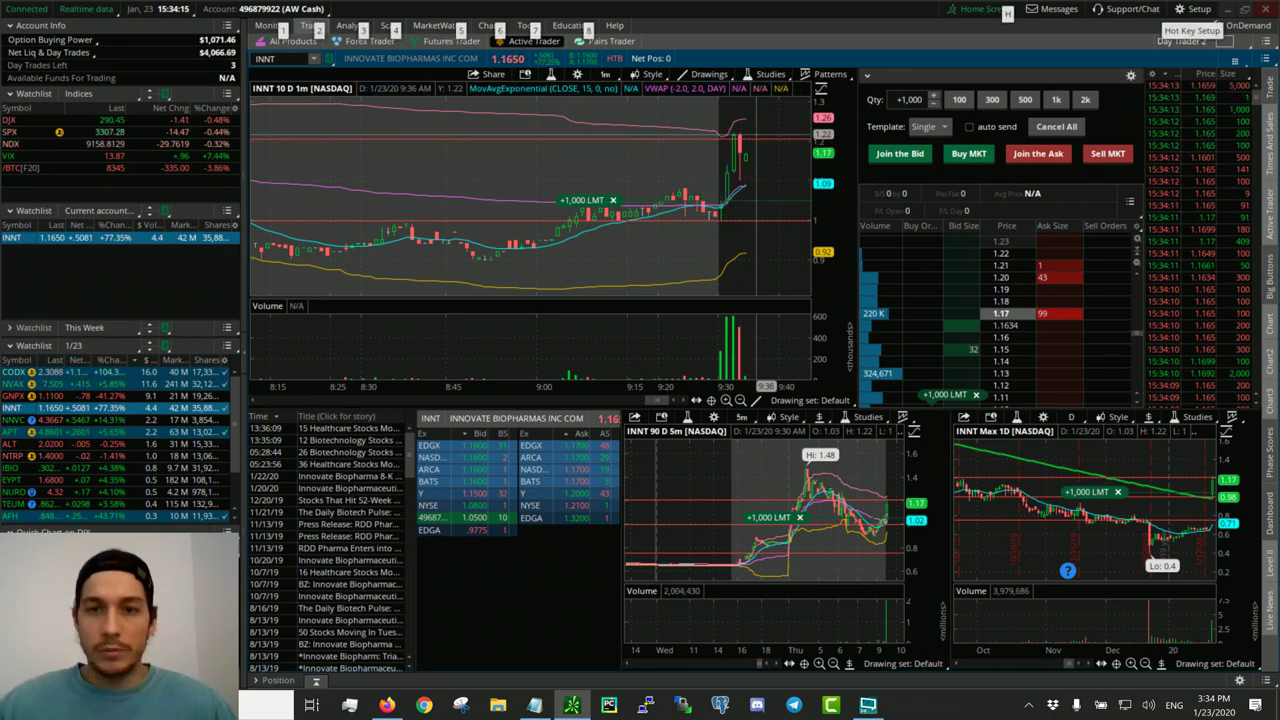
pyautogui.scroll(-3, 767, 134)
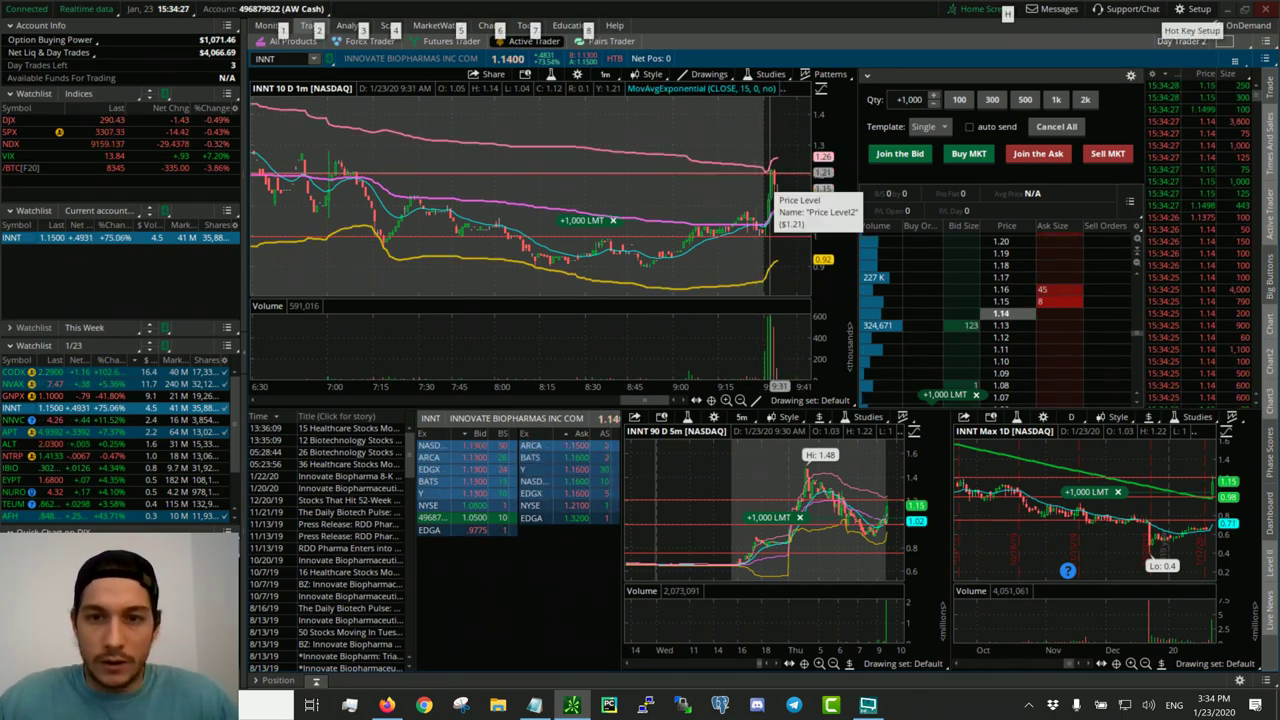
pyautogui.scroll(3, 772, 193)
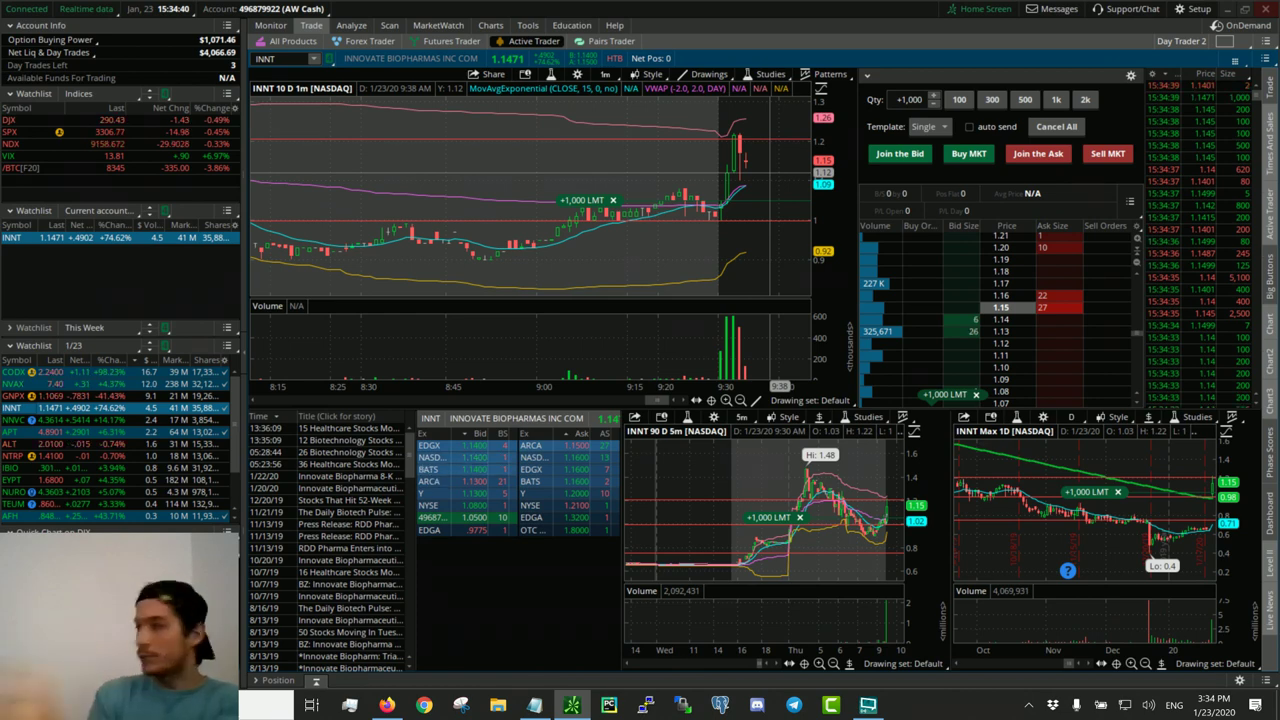
# - Look at CODX once more, and return to INNT with its 5-minute chart zoomed in on the latest session
pyautogui.click(60, 371)
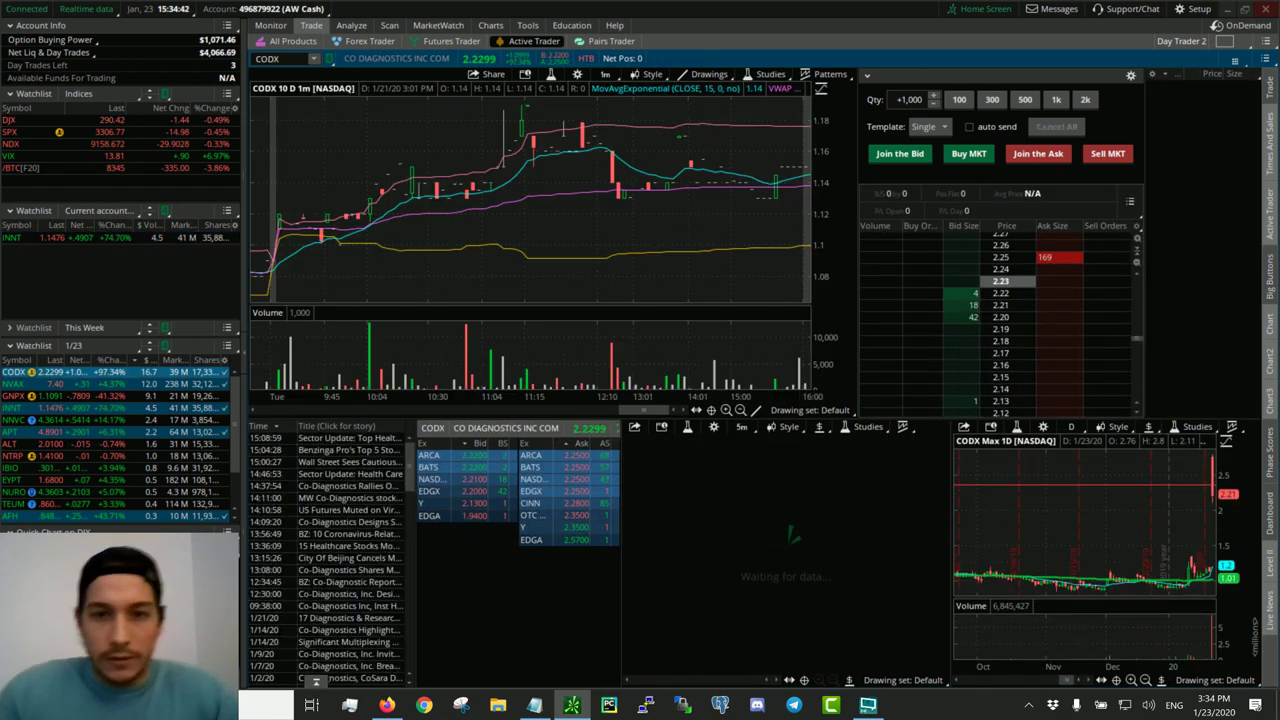
pyautogui.click(105, 408)
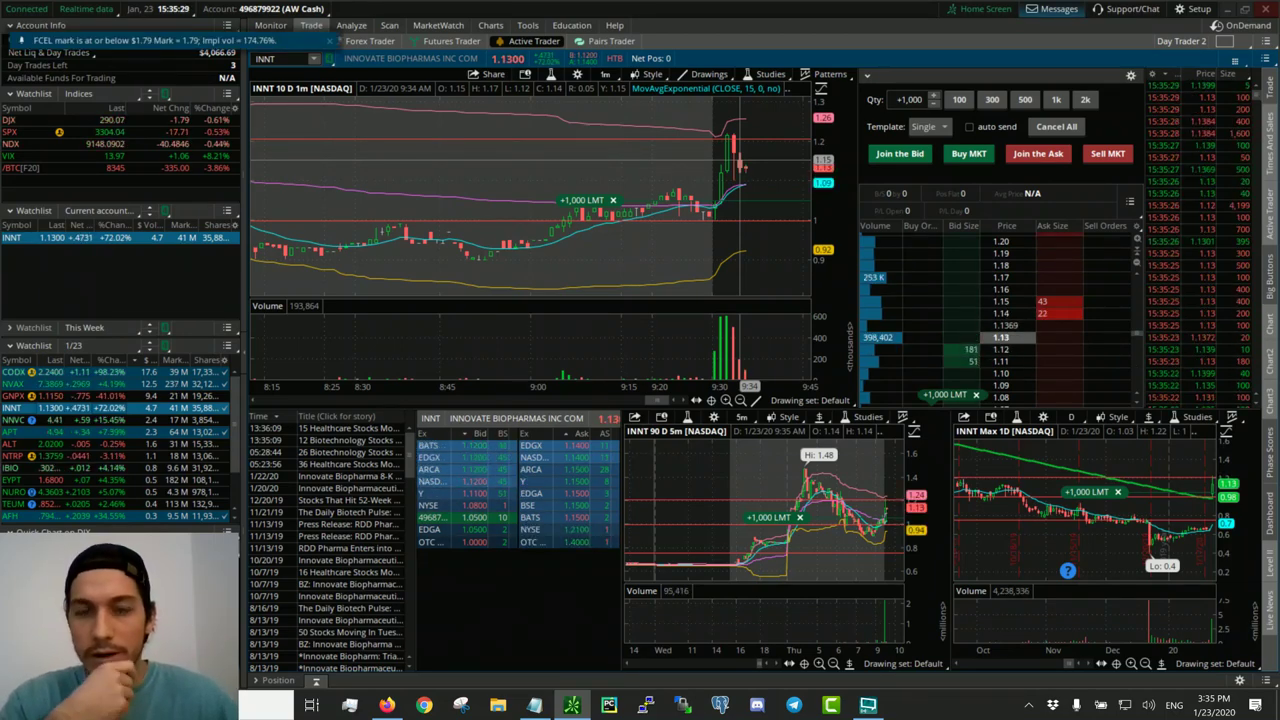
pyautogui.press('alt')
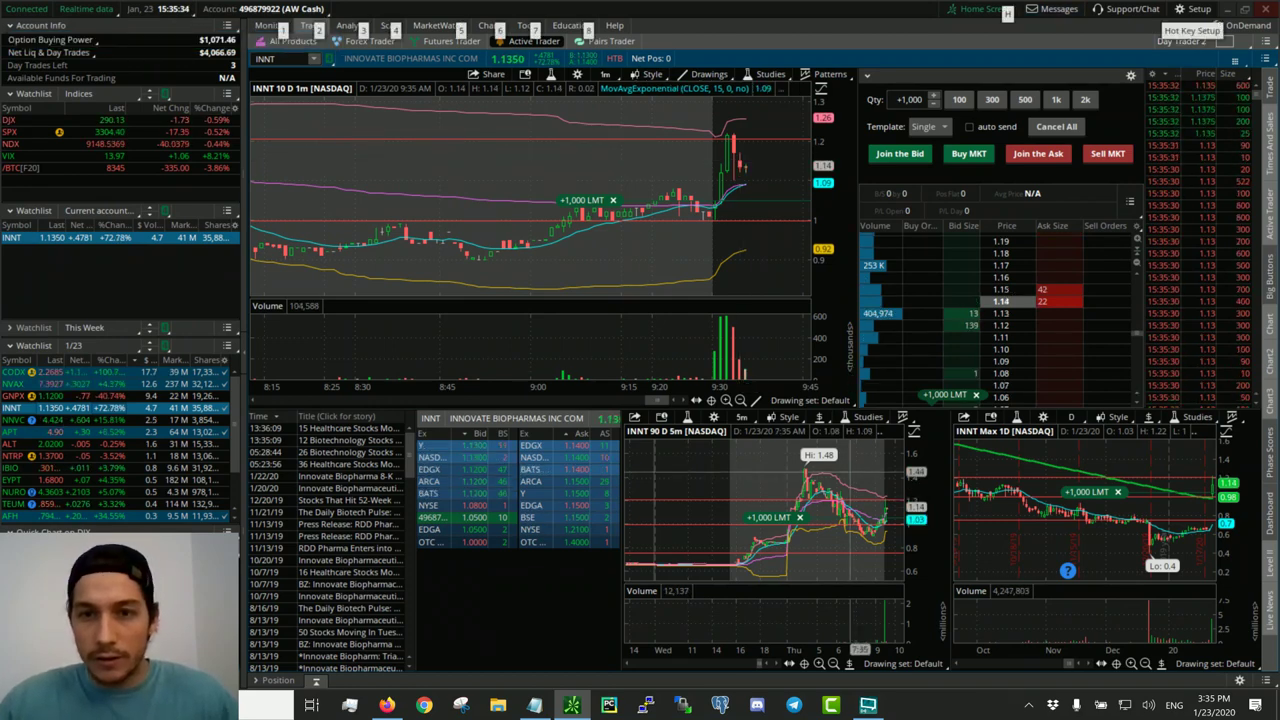
pyautogui.scroll(3, 858, 475)
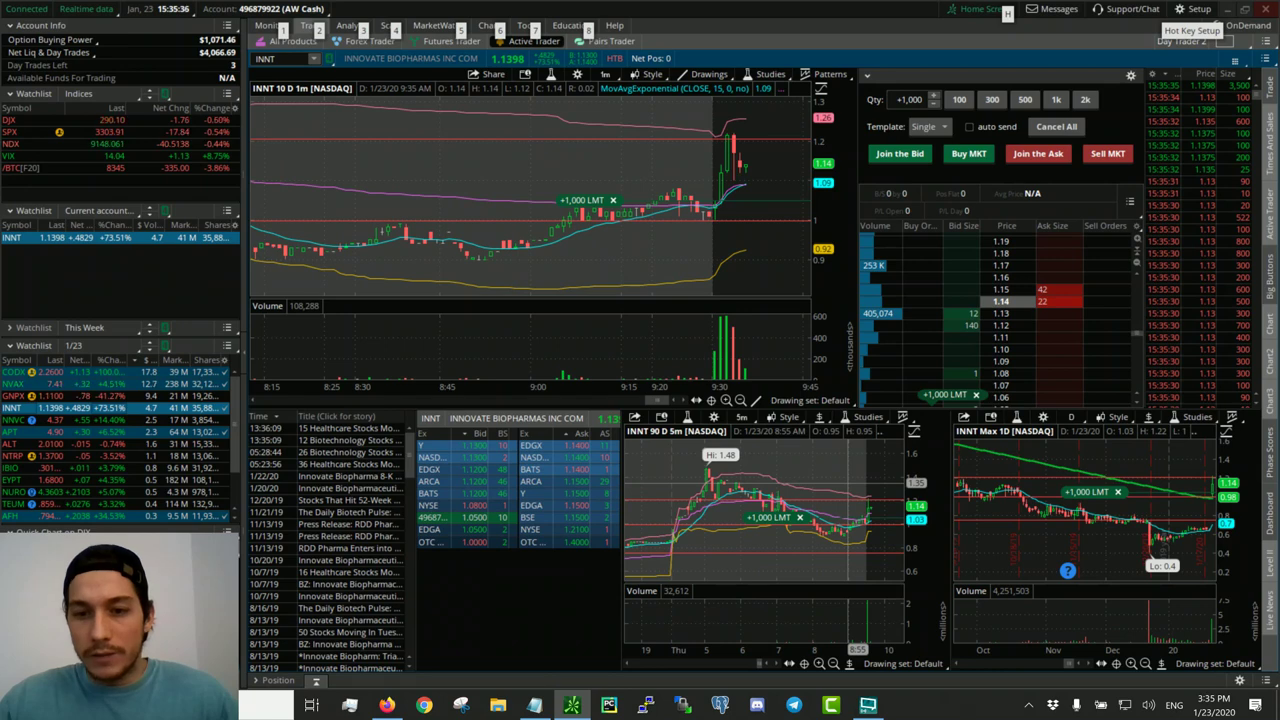
pyautogui.press('alt')
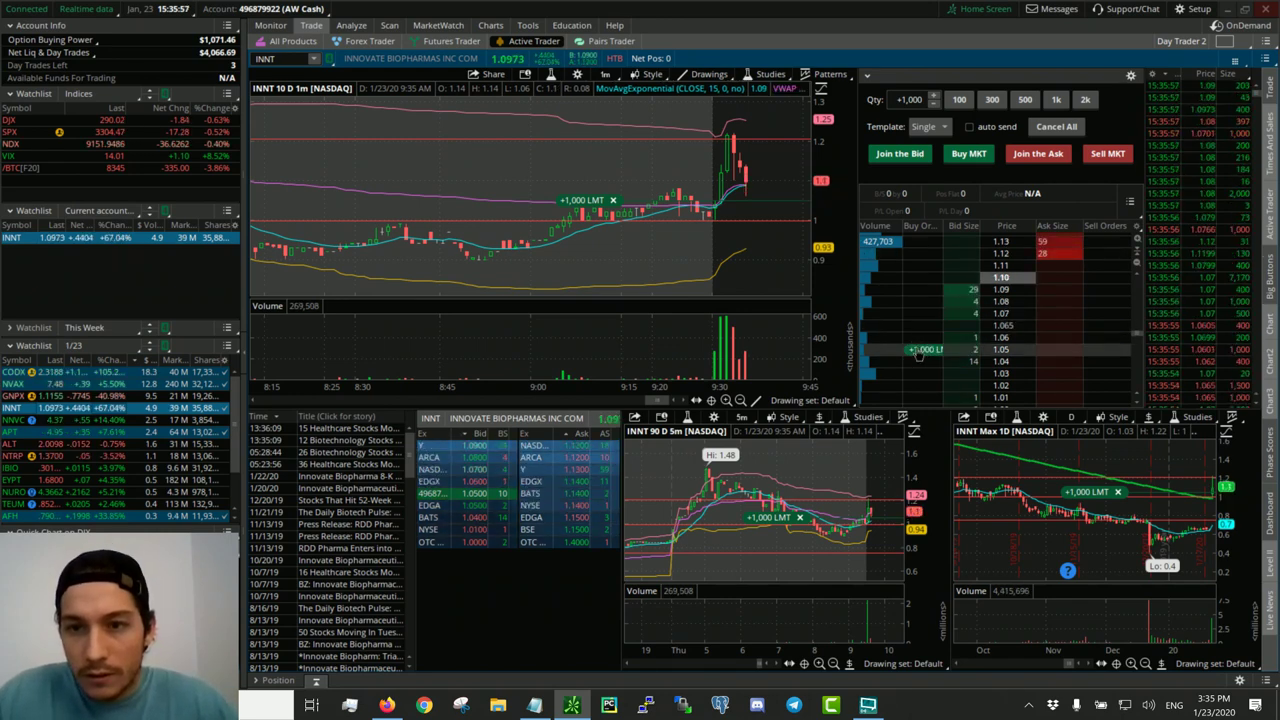
# - Try to raise the INNT buy order's price to 1.065, and enable auto send for orders
pyautogui.moveTo(918, 352); pyautogui.dragTo(916, 327)
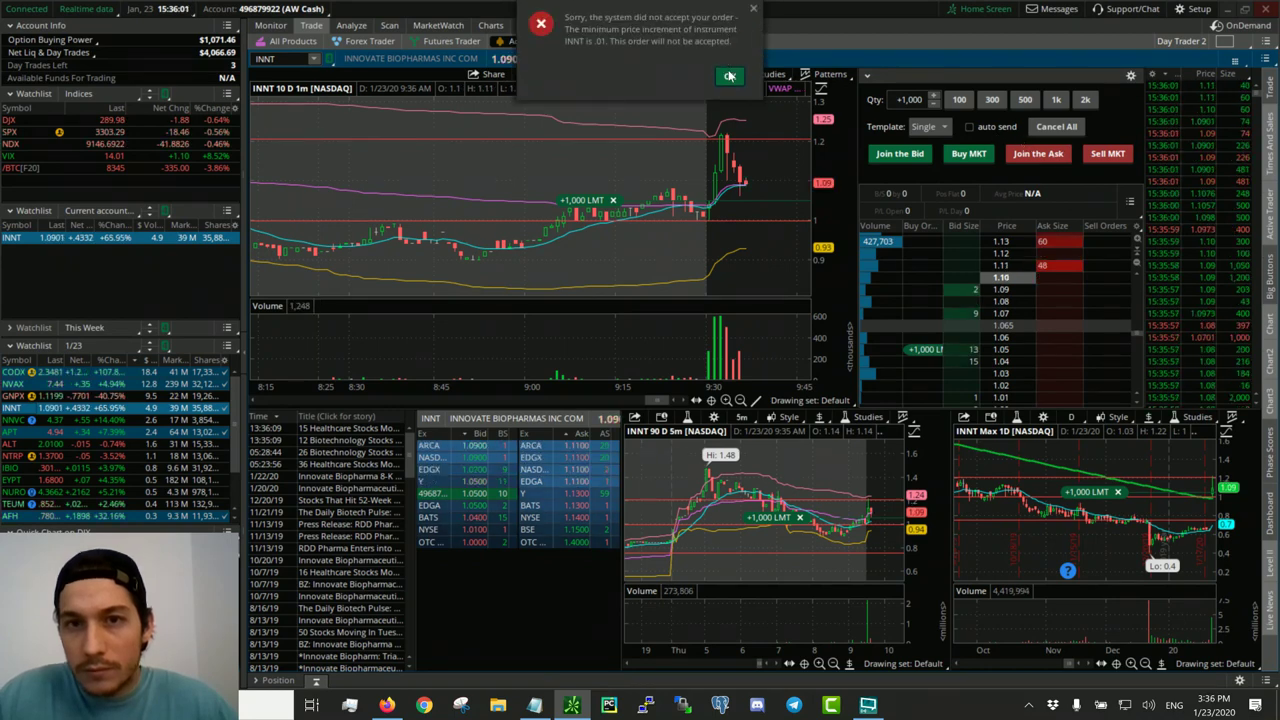
pyautogui.click(729, 76)
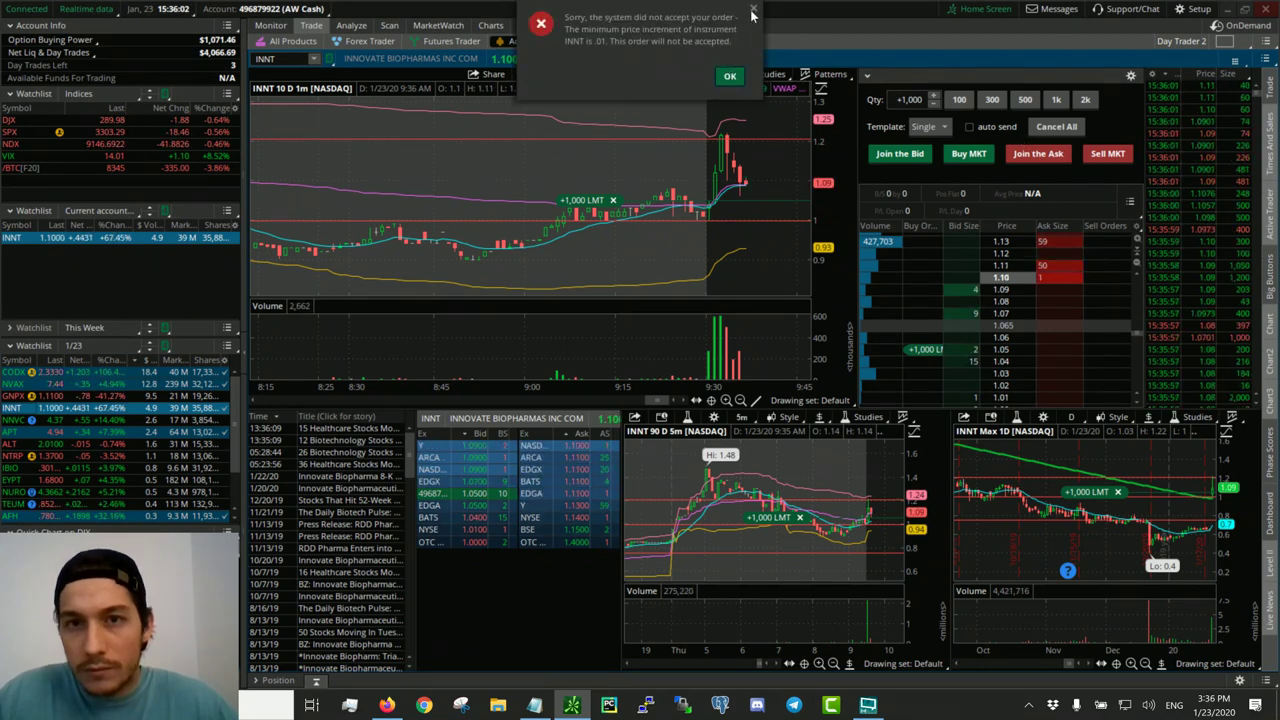
pyautogui.click(996, 127)
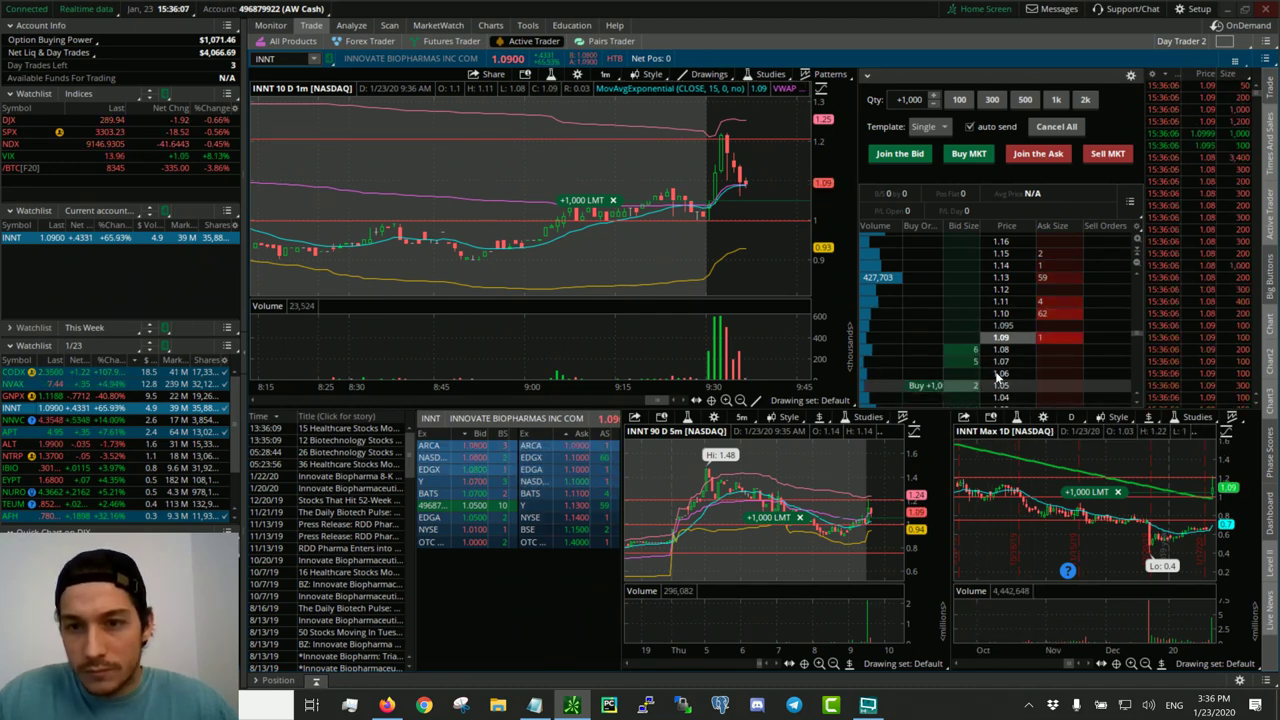
pyautogui.scroll(-4, 1000, 378)
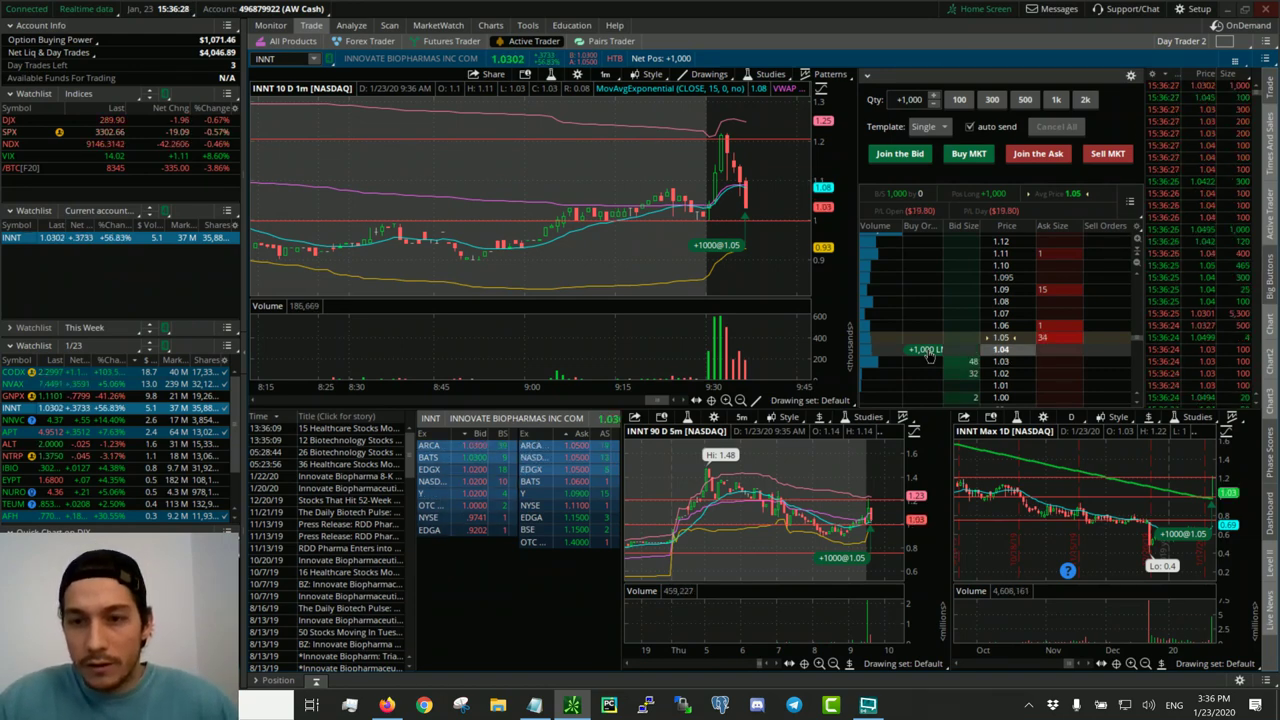
# - Examine INNT's pullback from its post-open spike on the 1-minute chart against the premarket session
pyautogui.click(927, 355)
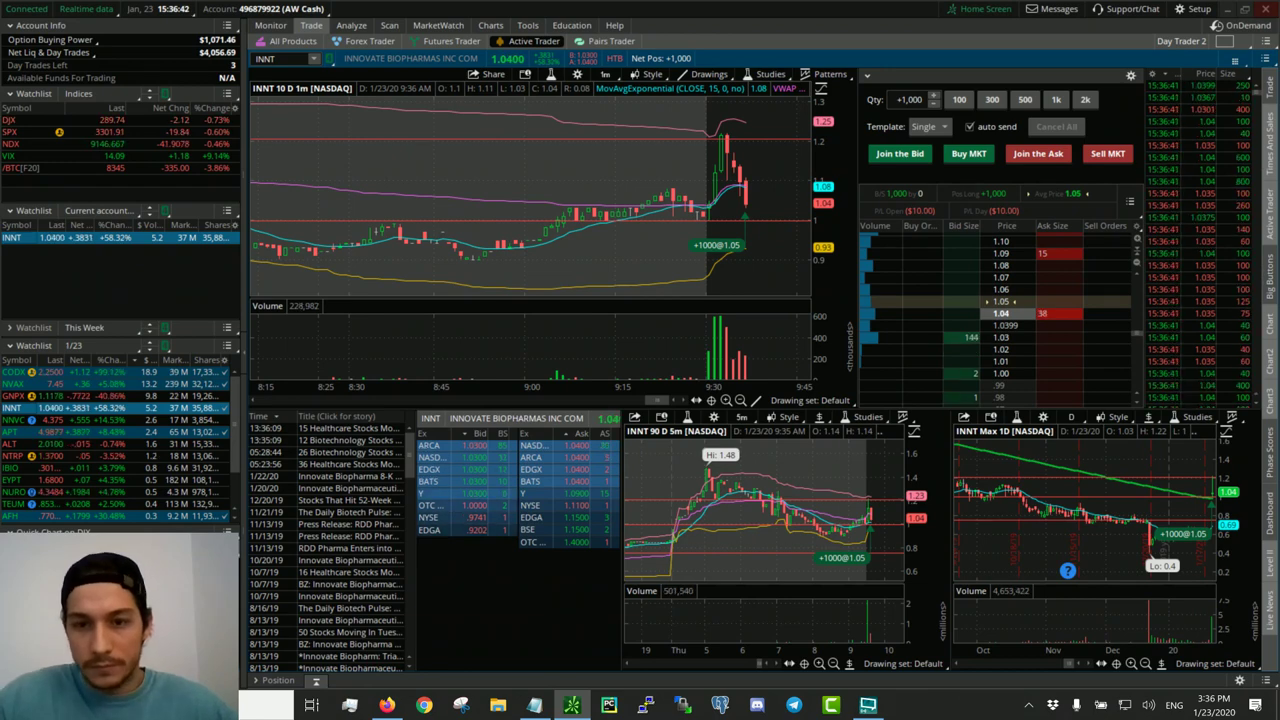
pyautogui.scroll(-5, 757, 152)
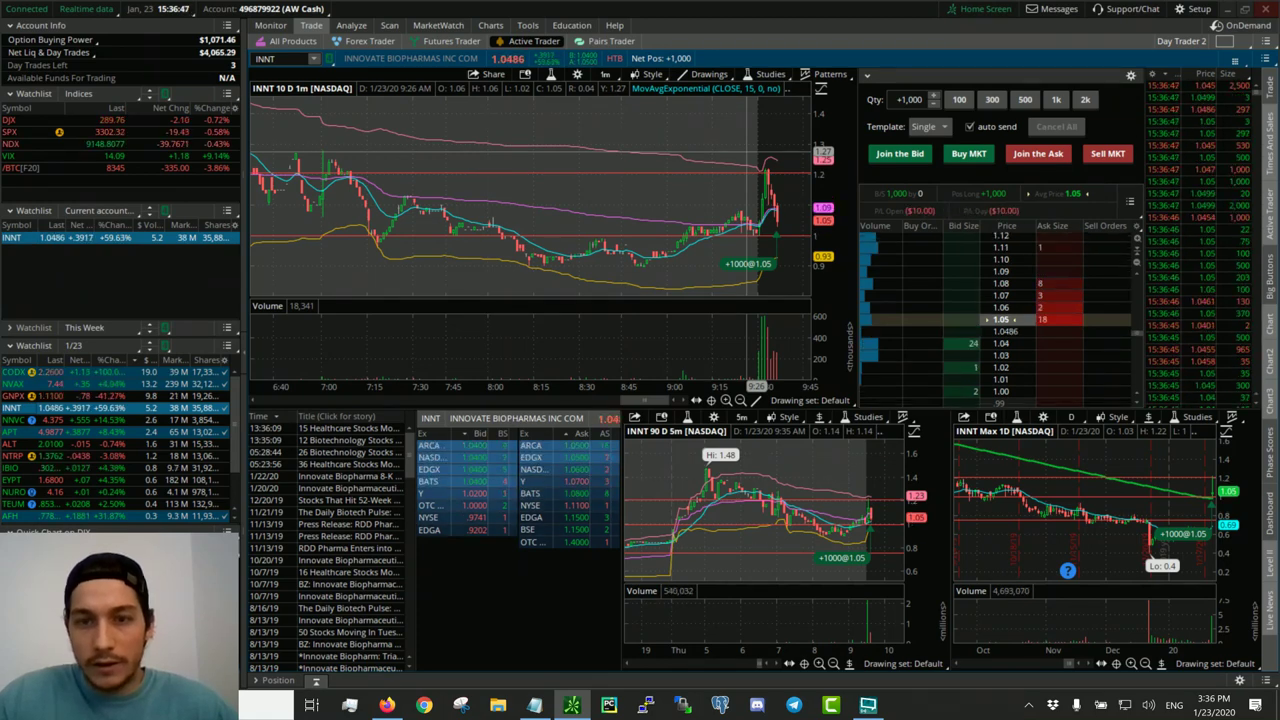
pyautogui.scroll(5, 757, 152)
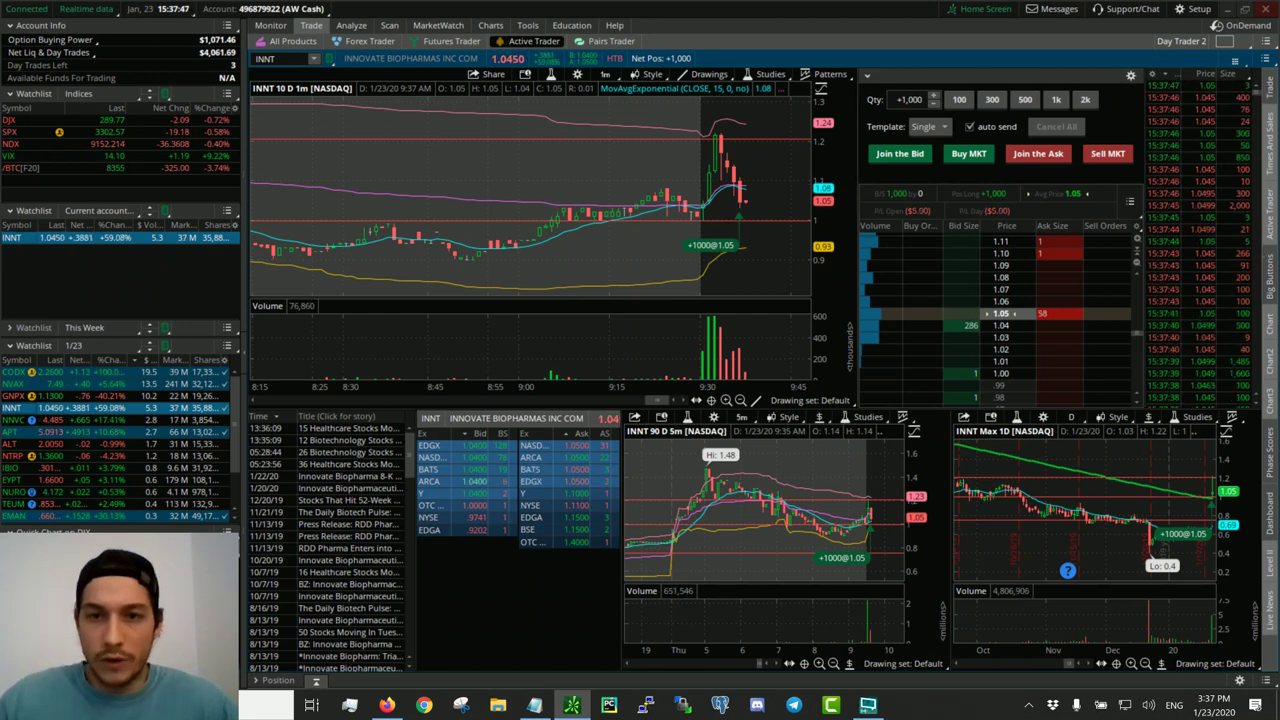
pyautogui.moveTo(714, 137); pyautogui.dragTo(741, 190)
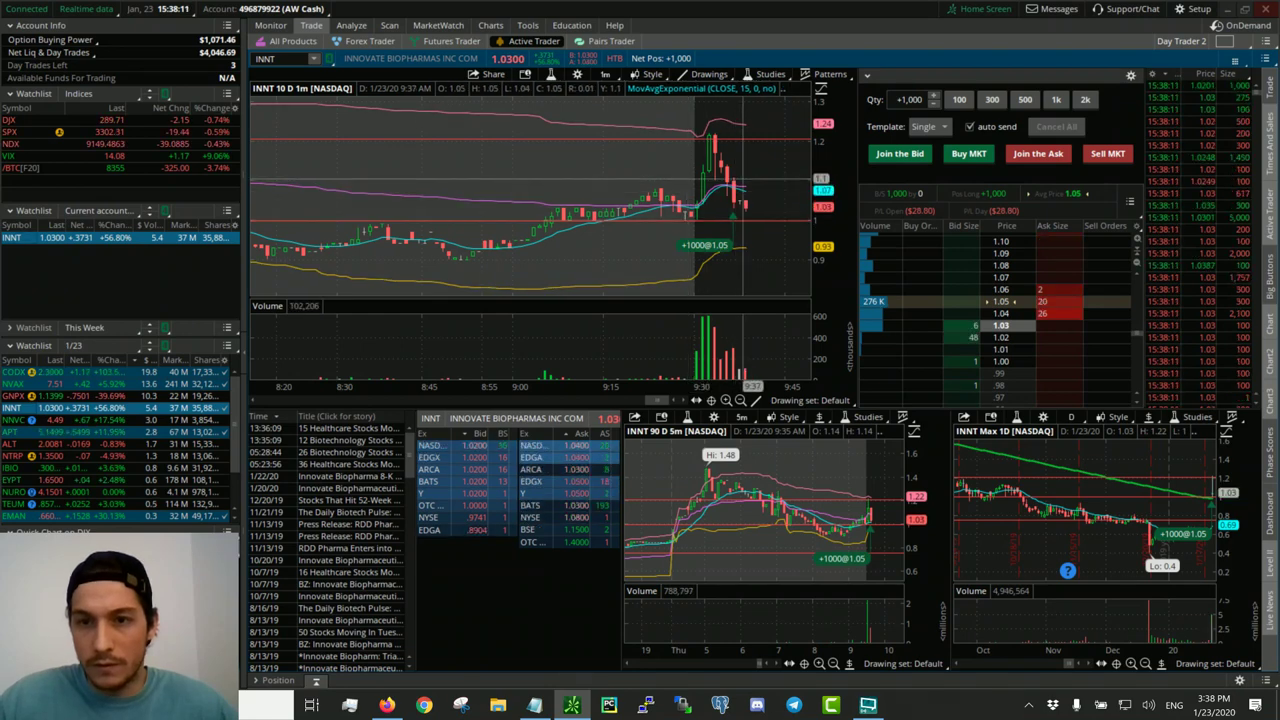
# - Place a limit order to sell 1,000 INNT shares at 1.02, and lower the remaining order's limit to .98
pyautogui.click(1062, 338)
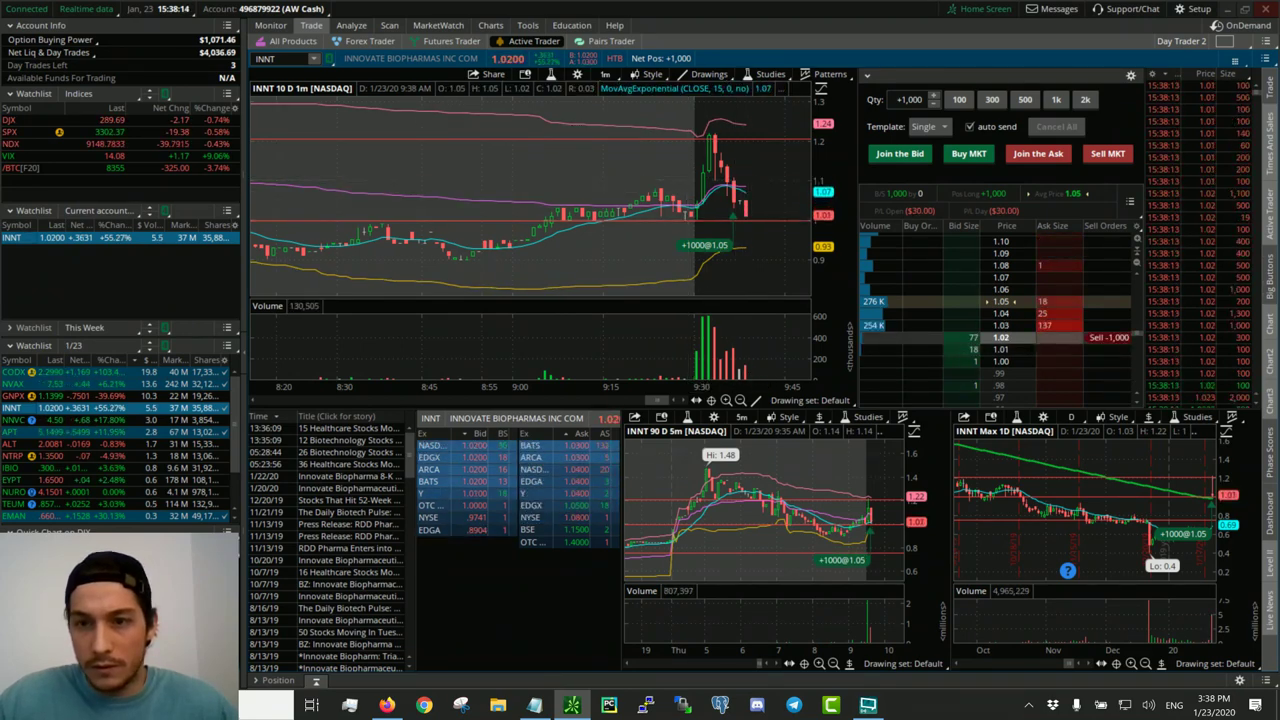
pyautogui.click(1122, 338)
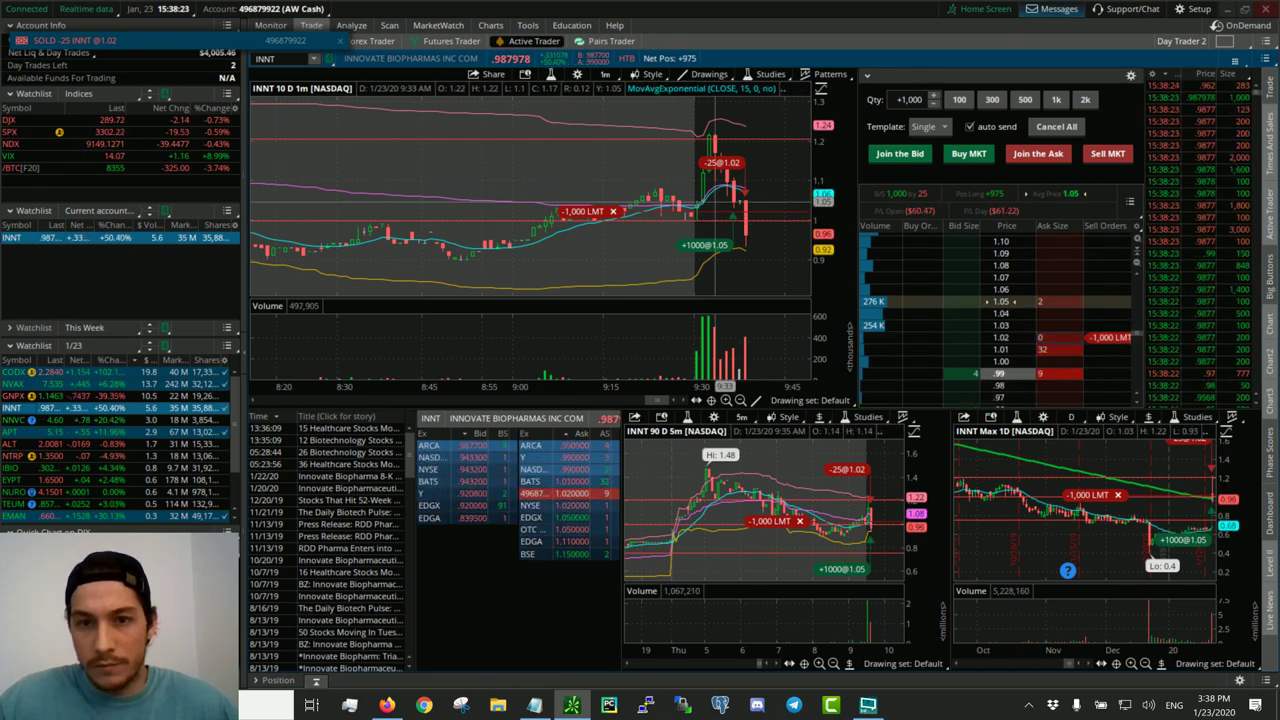
pyautogui.scroll(-3, 720, 200)
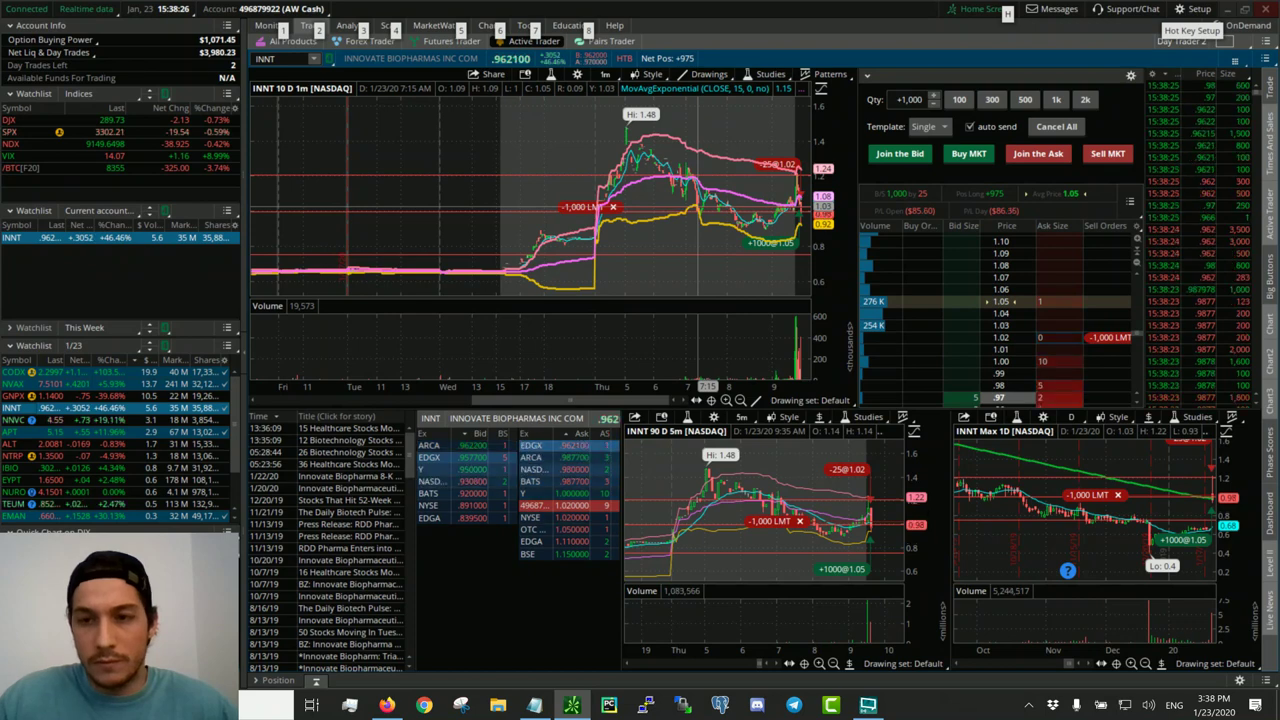
pyautogui.scroll(3, 698, 200)
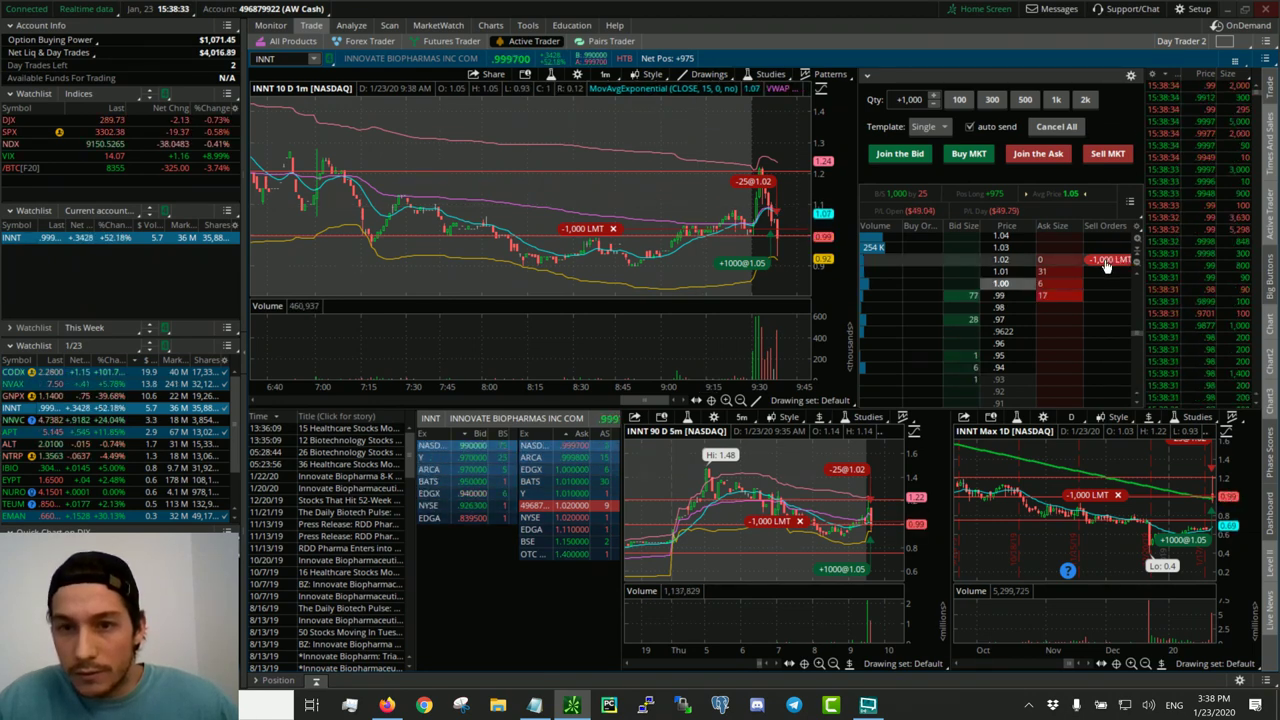
pyautogui.click(1075, 307)
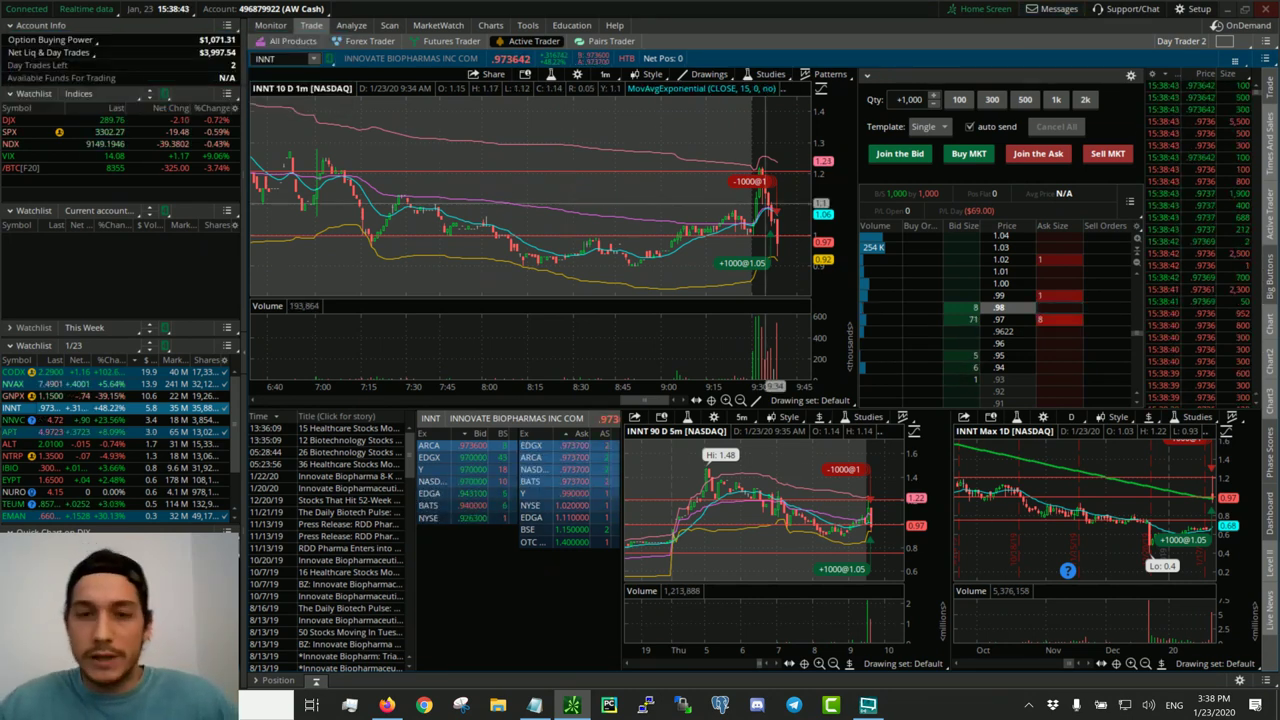
# - Review INNT's 1-minute chart around the buy and sell fills, and disable auto send for orders
pyautogui.press('alt')
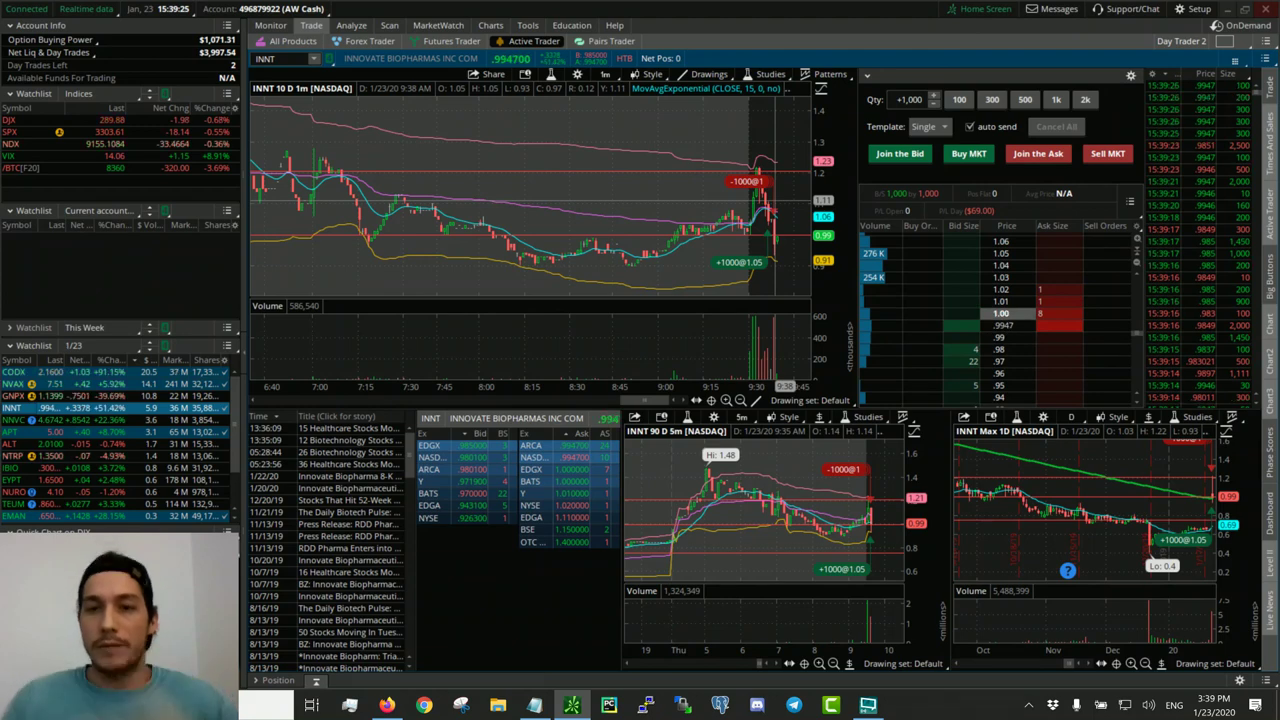
pyautogui.press('alt')
pyautogui.scroll(5, 780, 179)
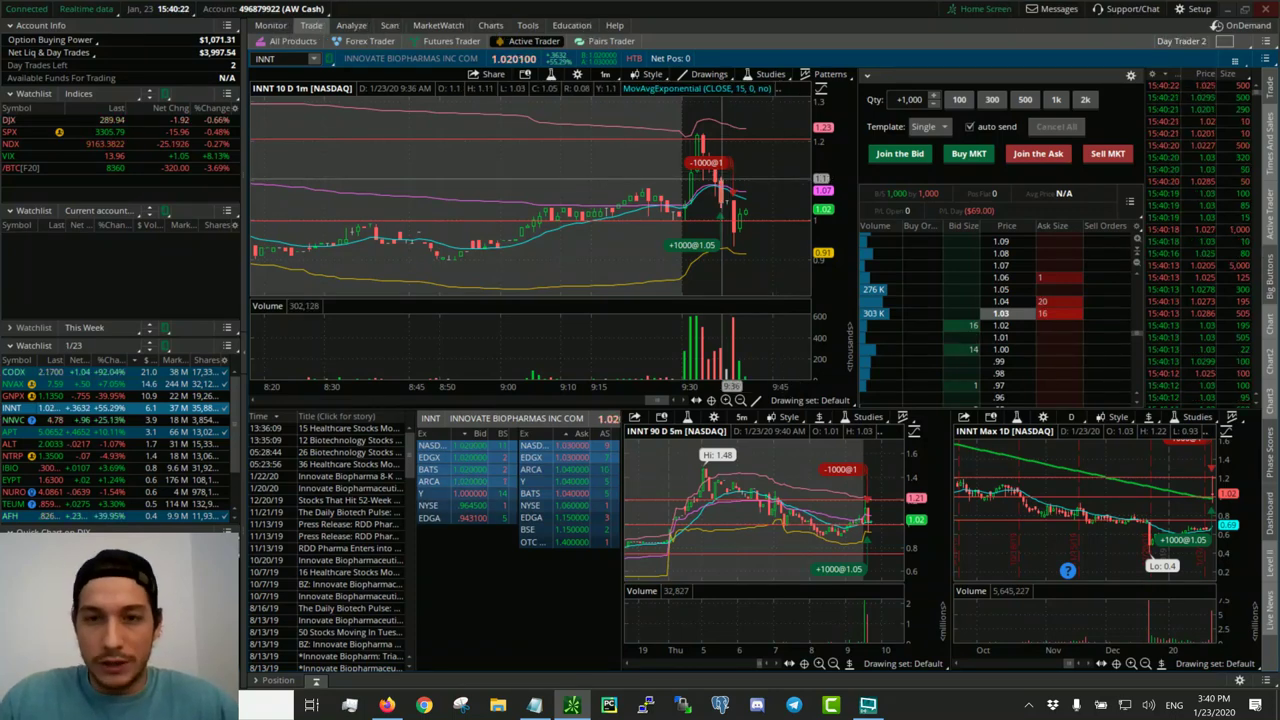
pyautogui.scroll(-5, 726, 260)
pyautogui.scroll(5, 726, 260)
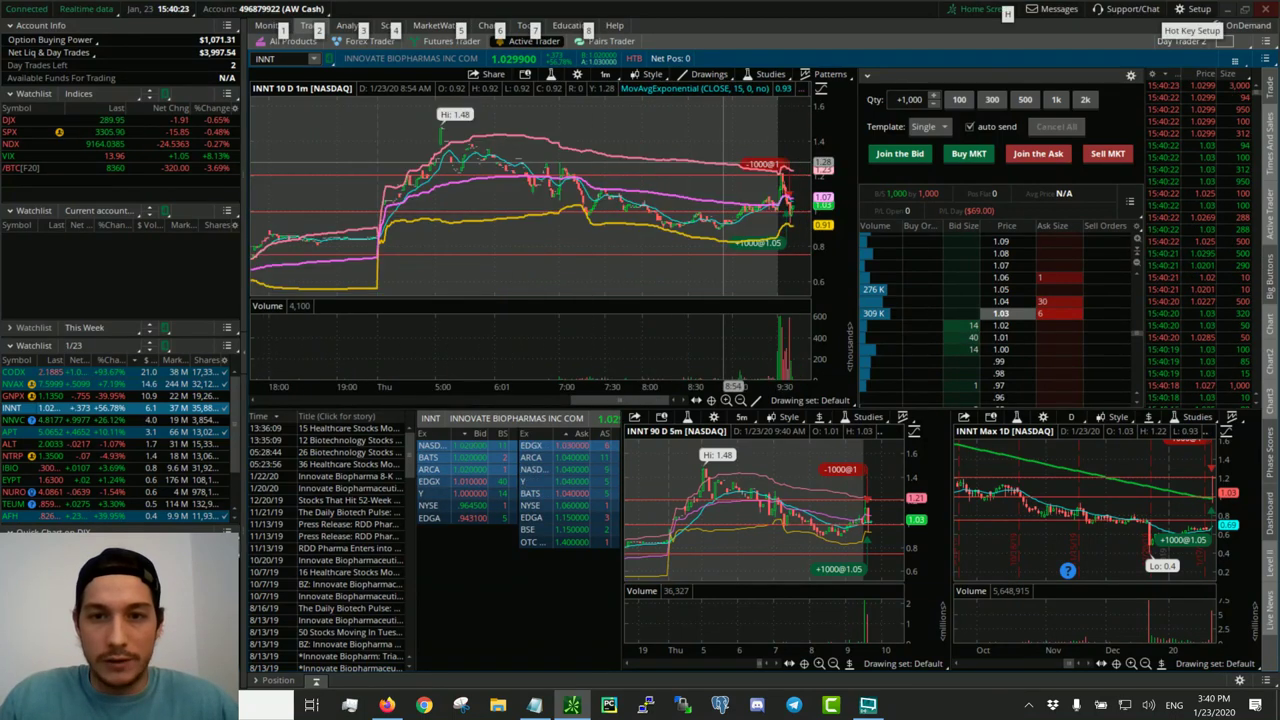
pyautogui.scroll(3, 726, 260)
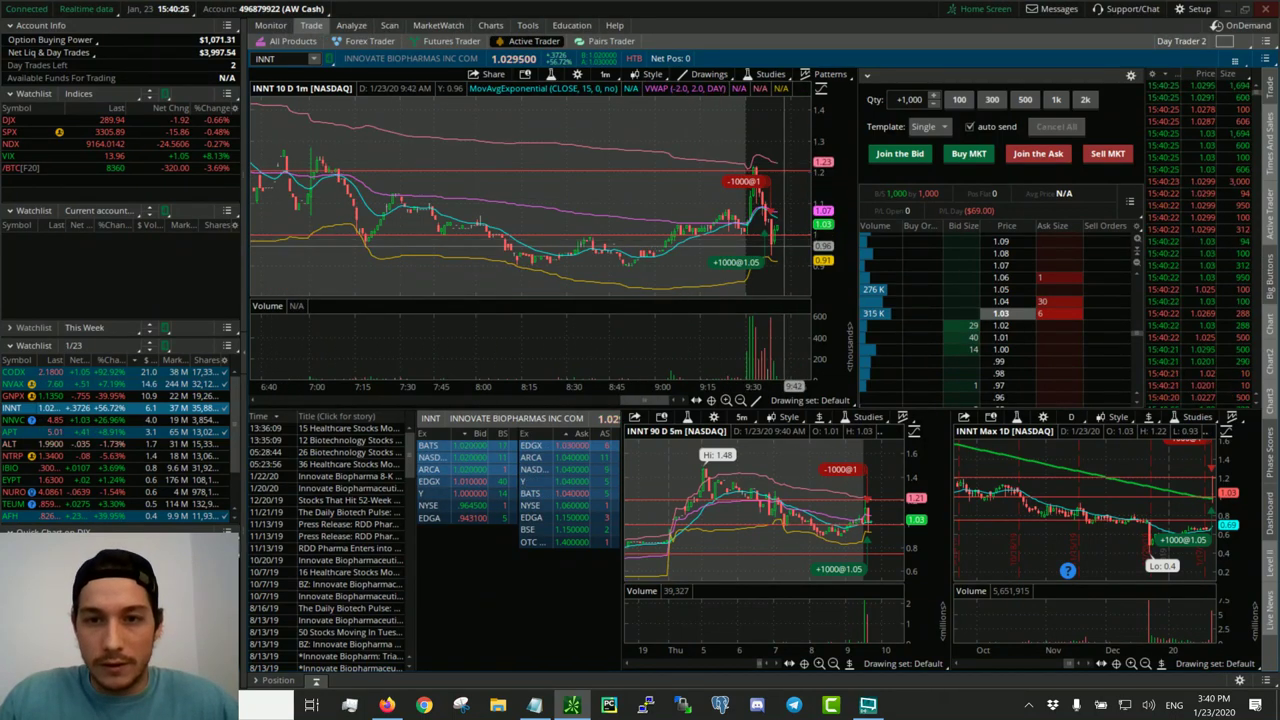
pyautogui.click(970, 126)
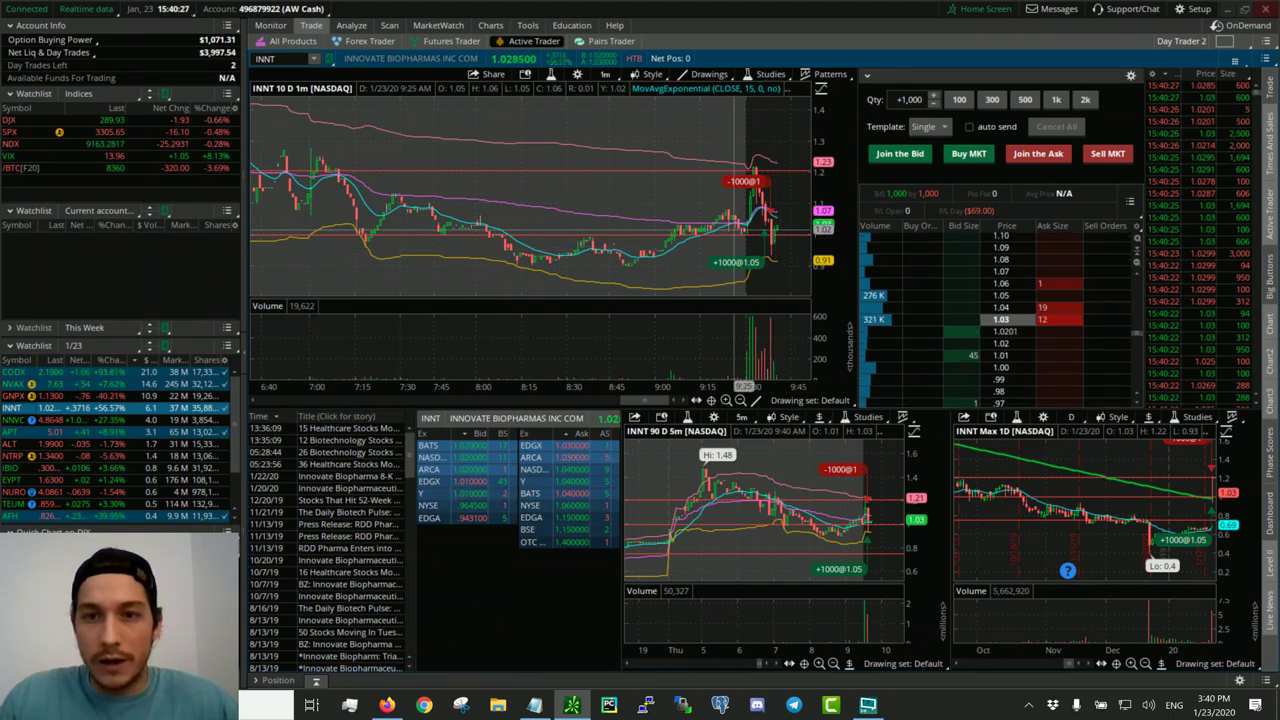
# - Examine INNT's individual 1-minute candles from the open through the drop and bounce
pyautogui.scroll(3, 662, 245)
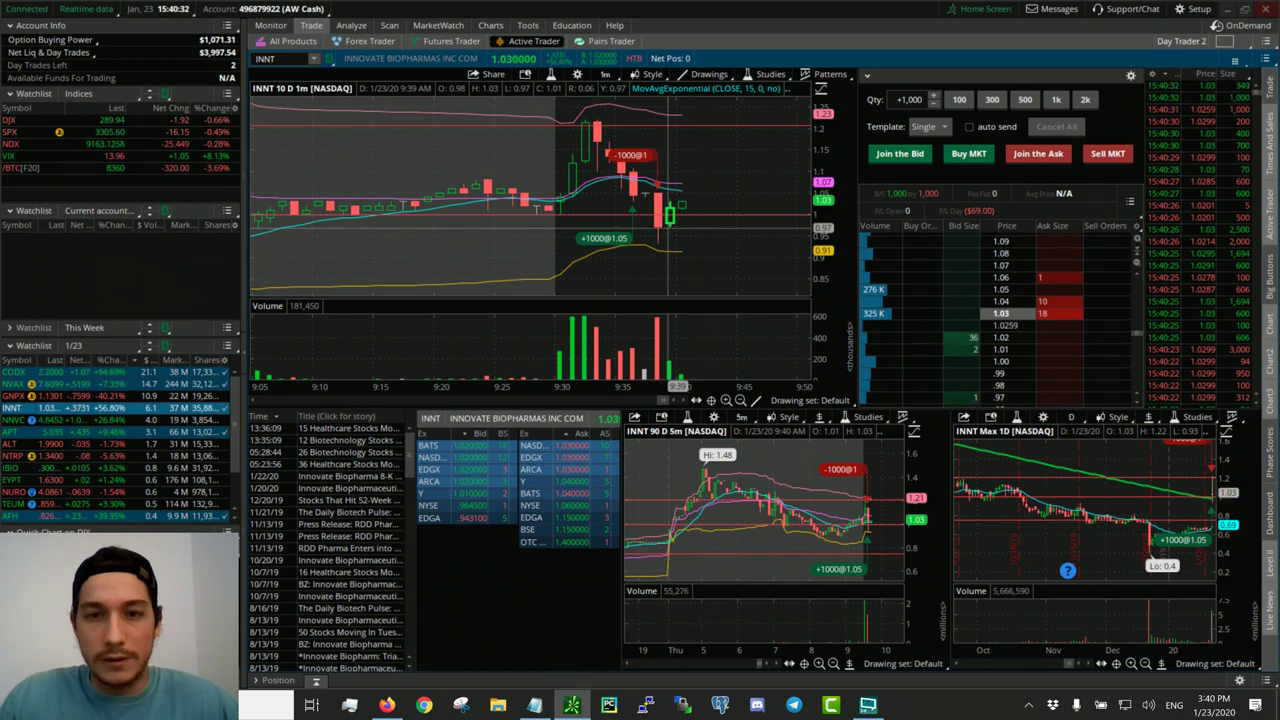
pyautogui.moveTo(661, 235); pyautogui.dragTo(690, 190)
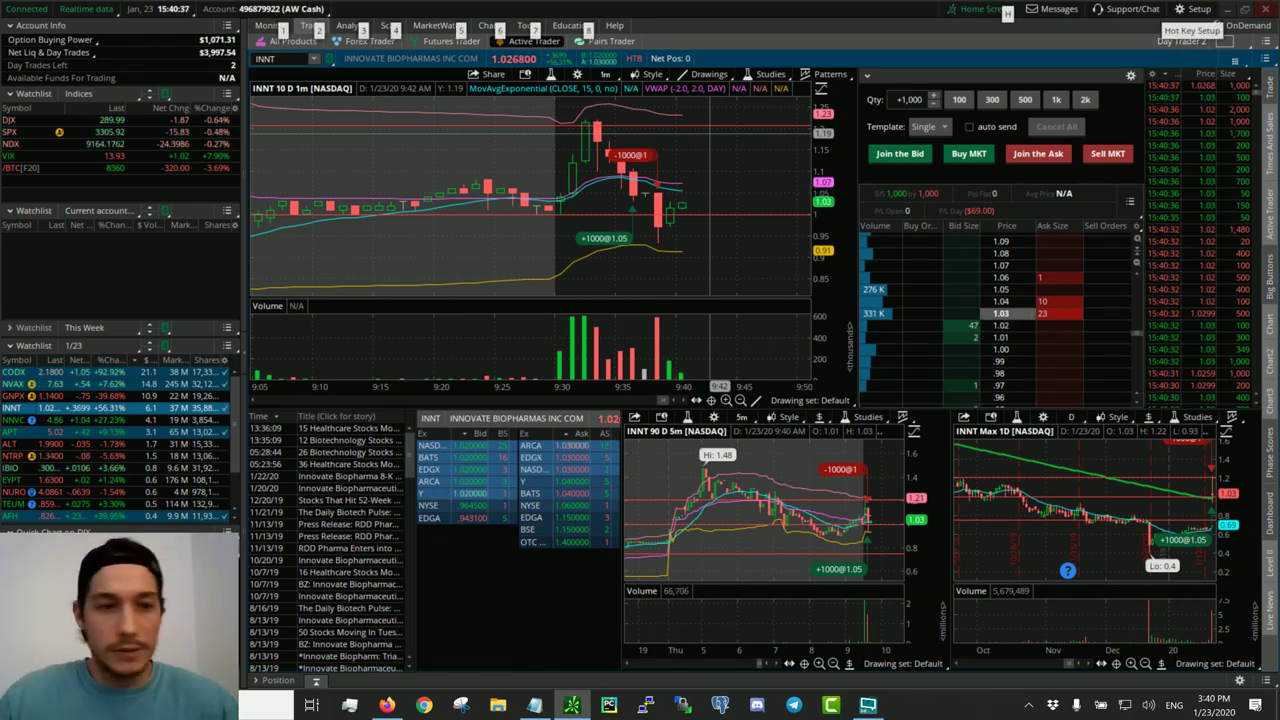
pyautogui.scroll(-2, 710, 131)
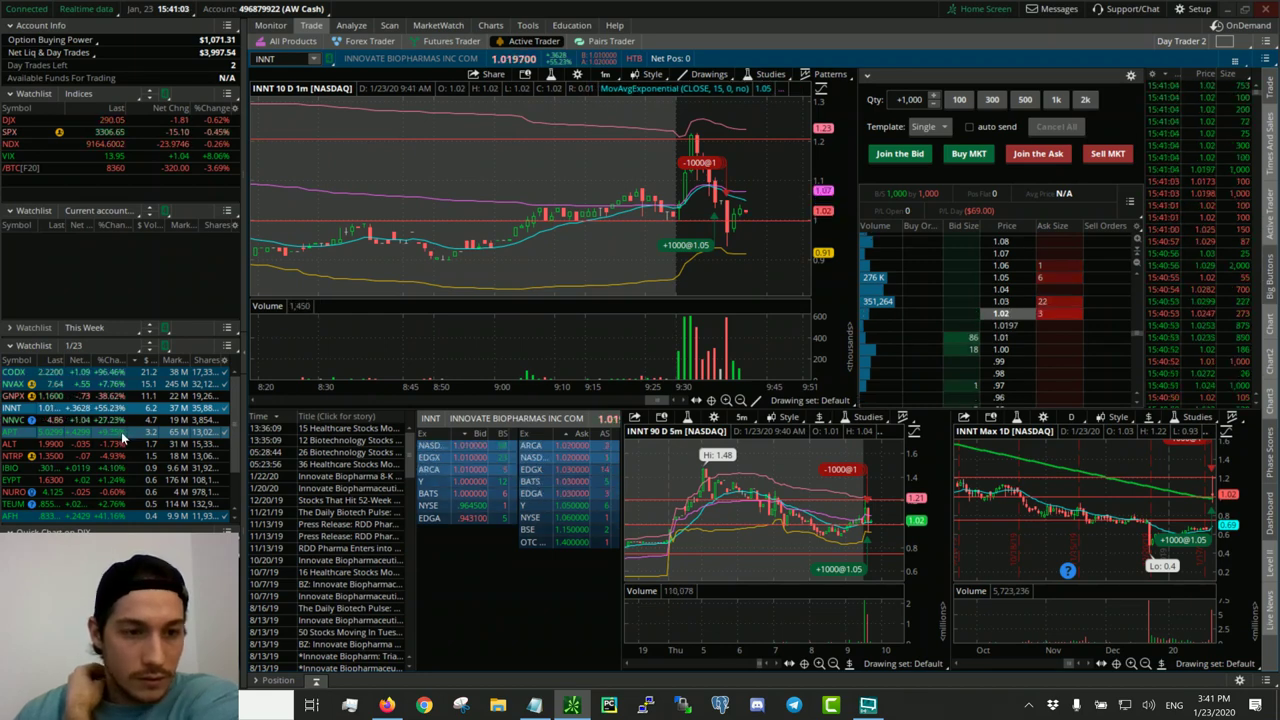
# - Find AFH in the 1/23 watchlist and examine its latest session on the 1-minute chart
pyautogui.scroll(-3, 121, 431)
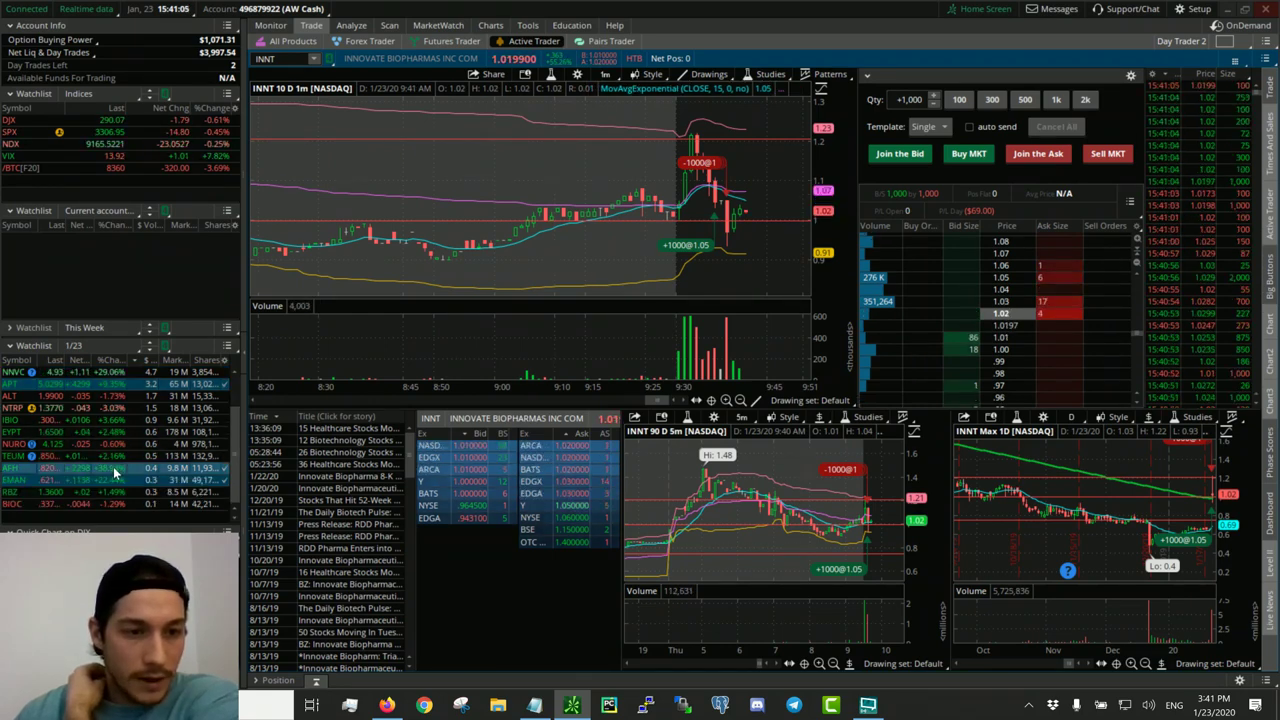
pyautogui.click(120, 467)
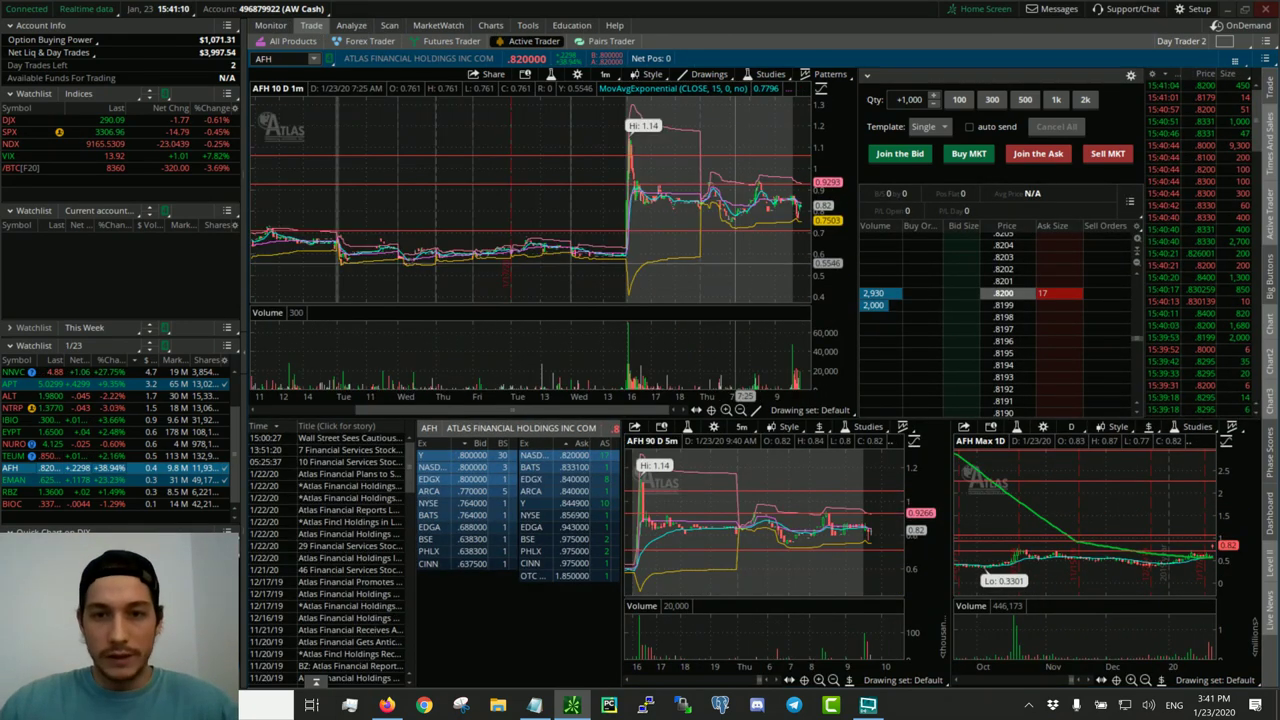
pyautogui.scroll(5, 740, 262)
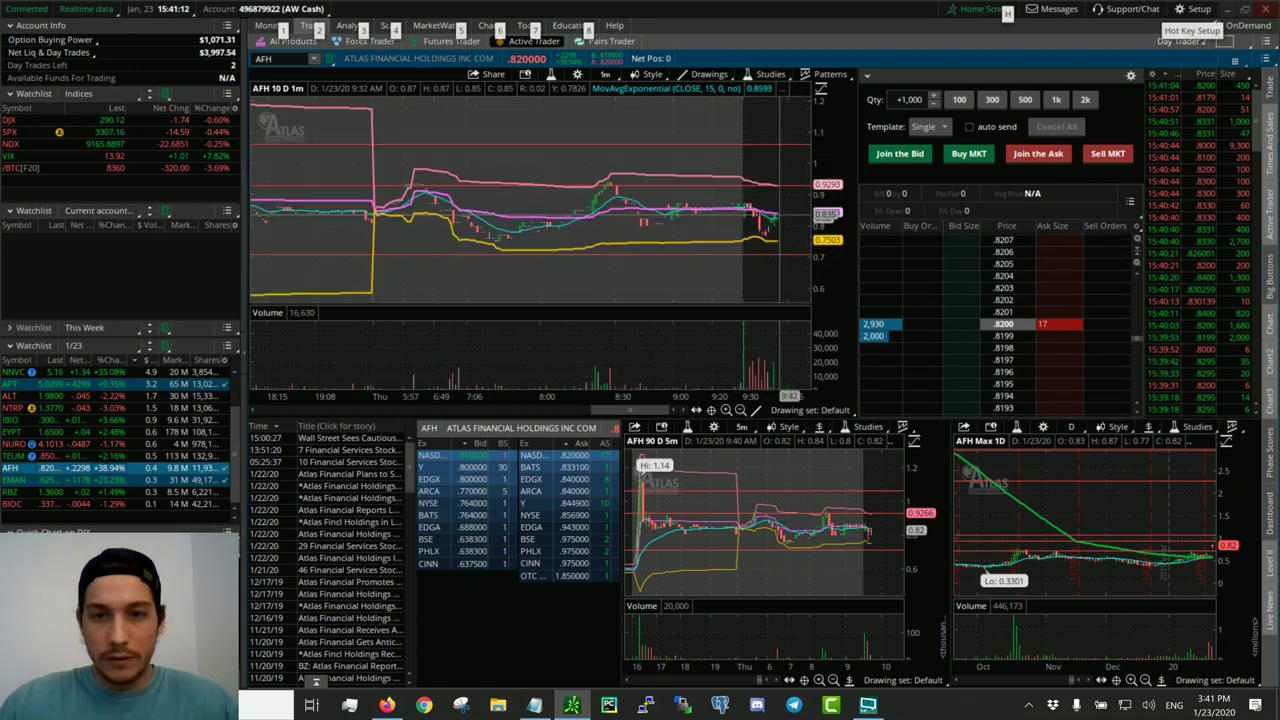
pyautogui.moveTo(769, 237); pyautogui.dragTo(772, 215)
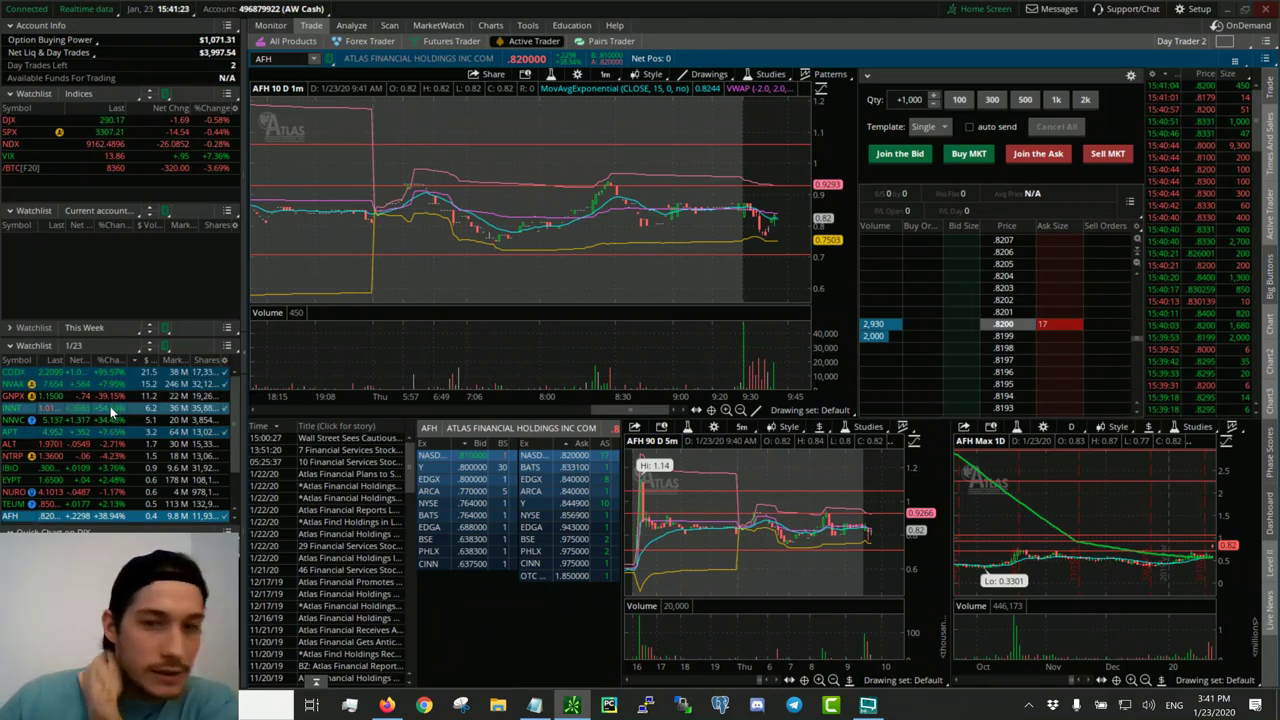
# - Return to INNT and compare its moves since the open with the premarket range on the 1-minute chart
pyautogui.click(113, 409)
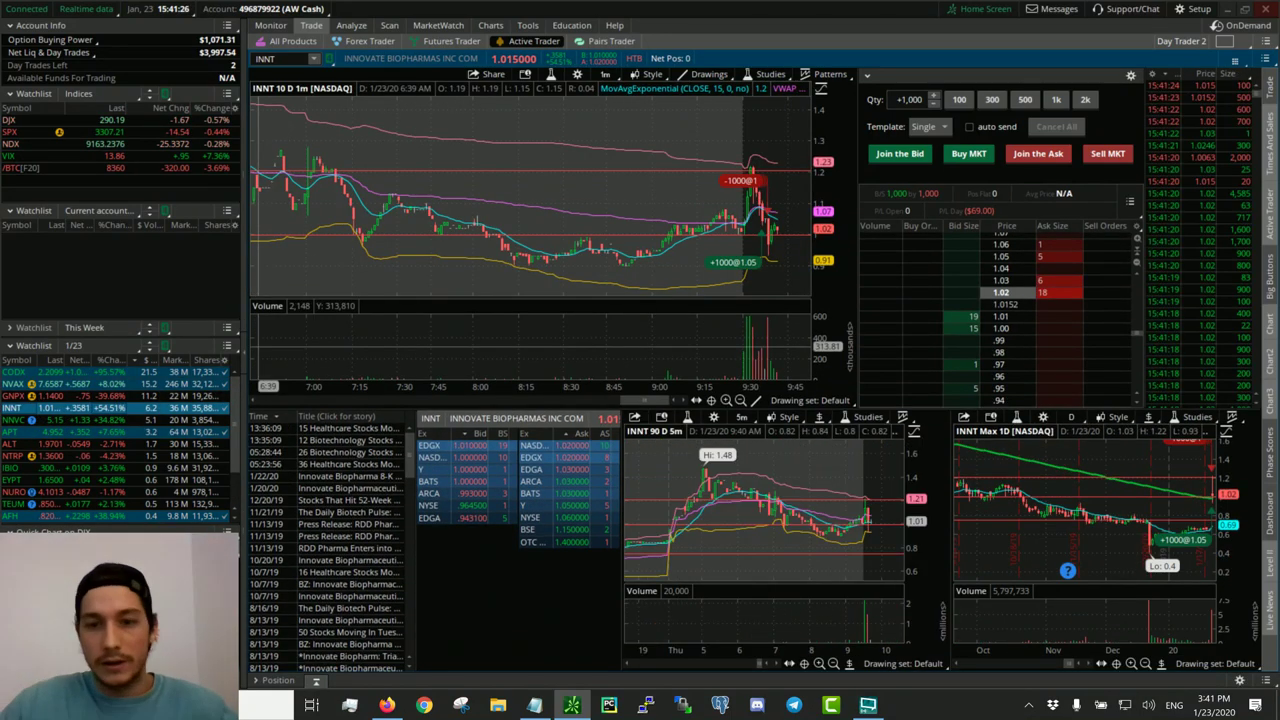
pyautogui.scroll(3, 633, 210)
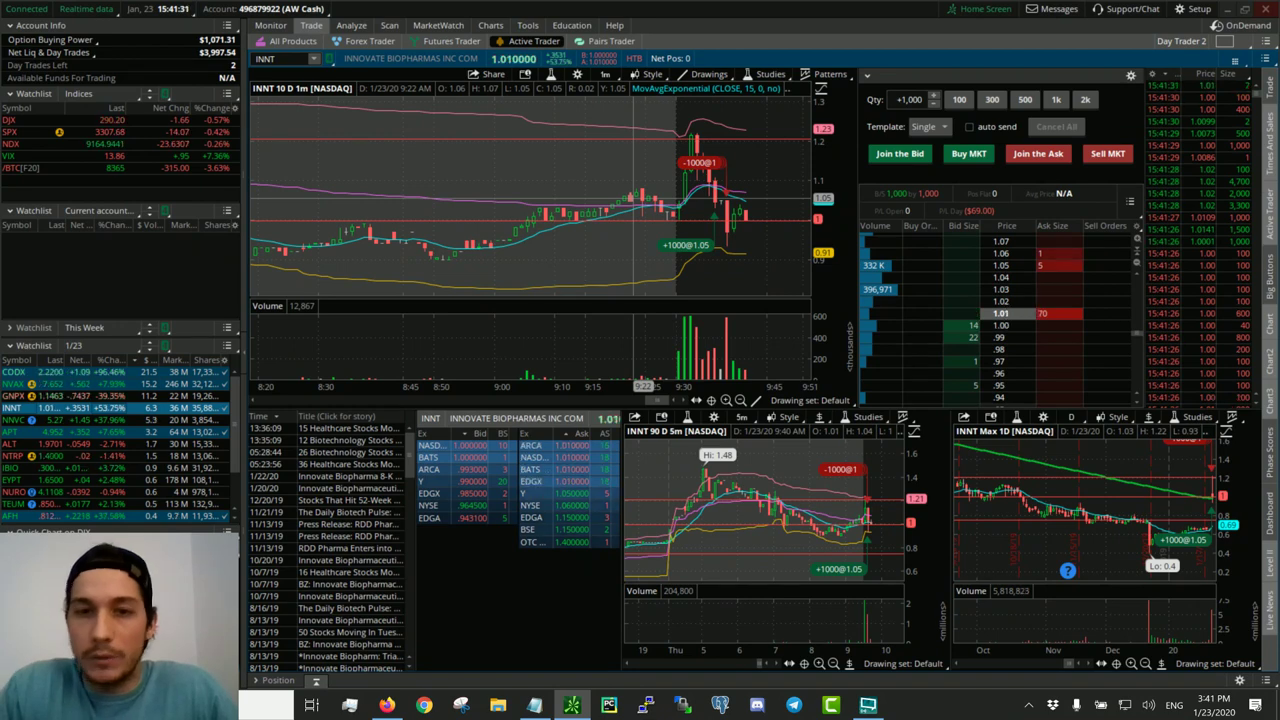
pyautogui.scroll(-3, 633, 250)
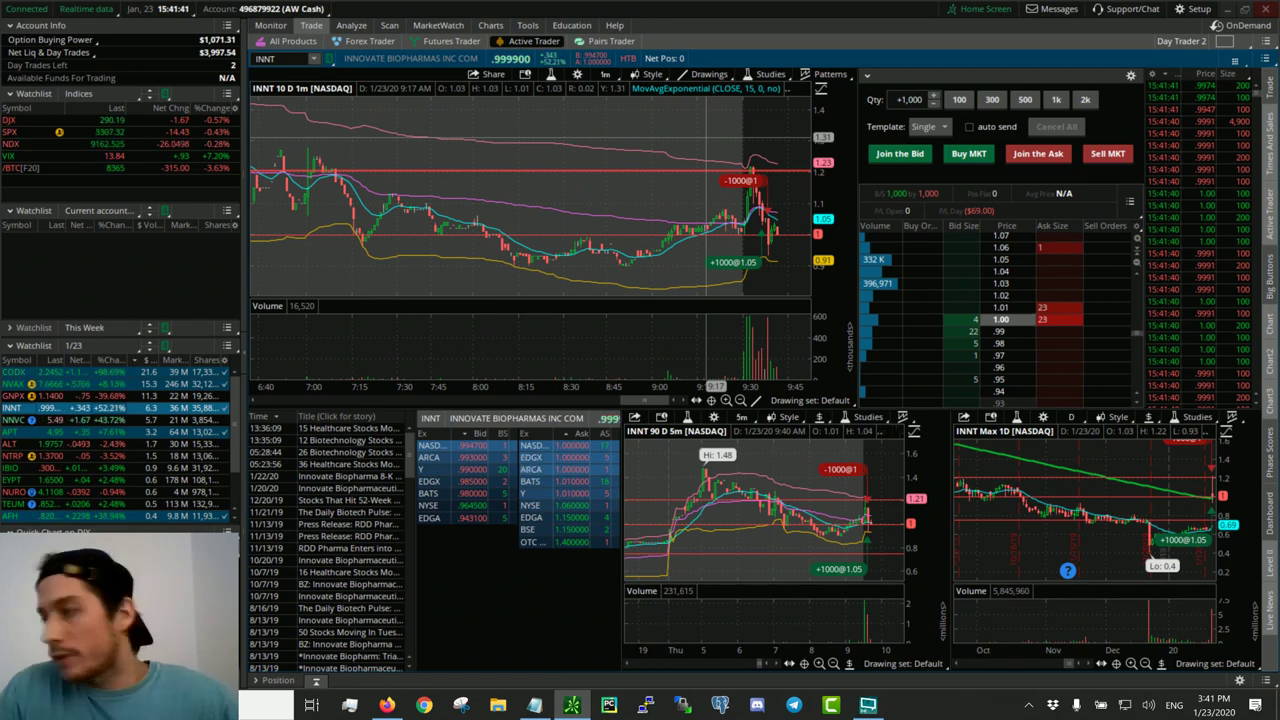
# - Check AFH and NVAX again, and go back to INNT to examine its 1-minute candles from the open to the spike
pyautogui.click(20, 515)
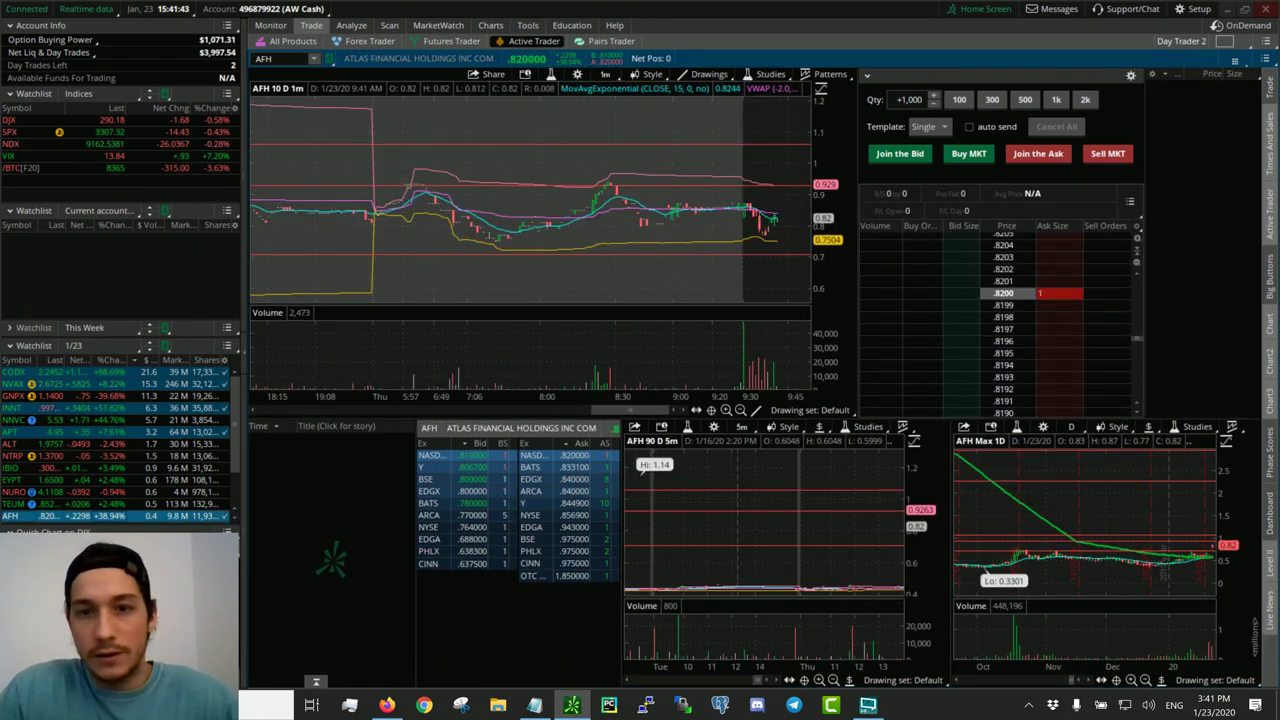
pyautogui.click(100, 386)
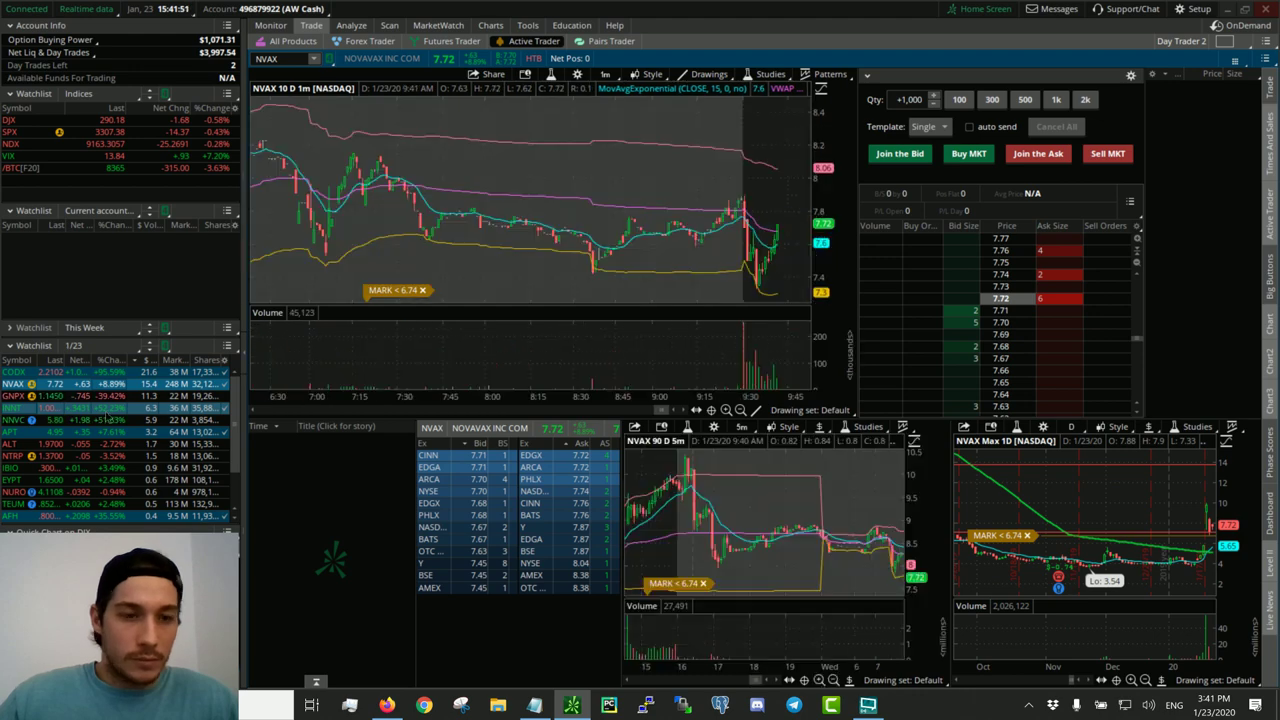
pyautogui.click(104, 409)
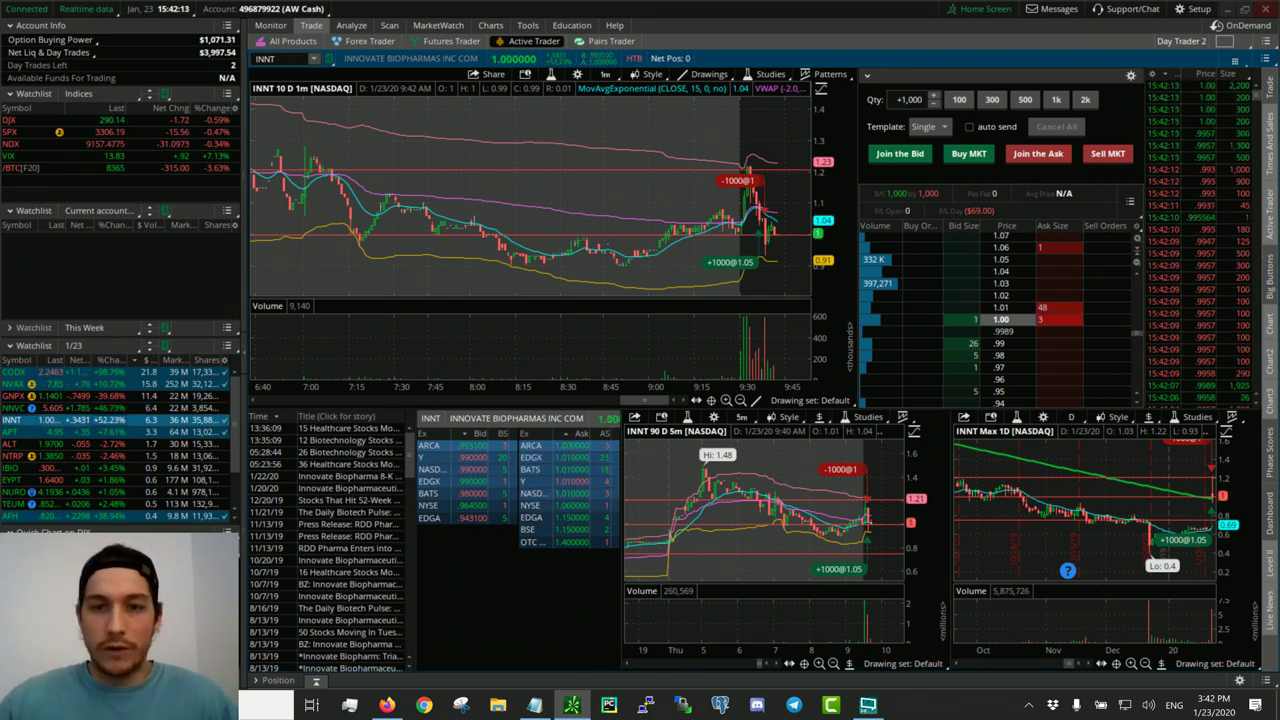
pyautogui.scroll(3, 693, 215)
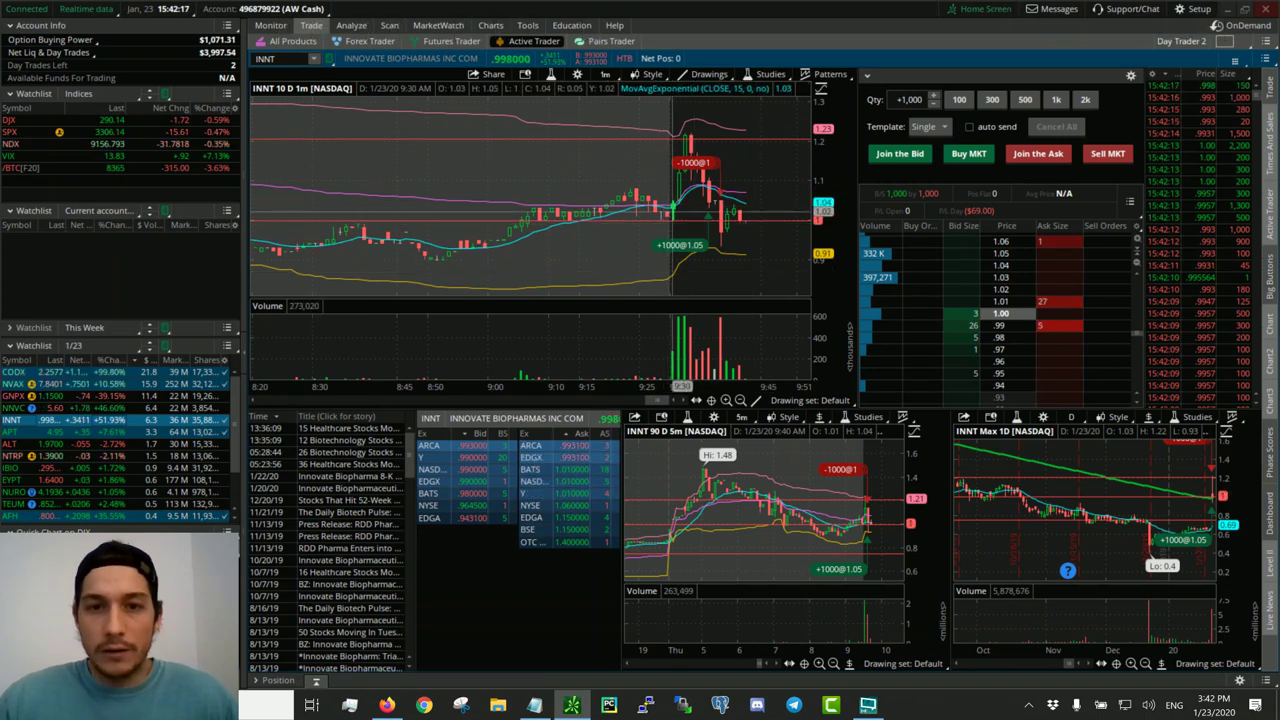
pyautogui.moveTo(676, 200); pyautogui.dragTo(695, 138)
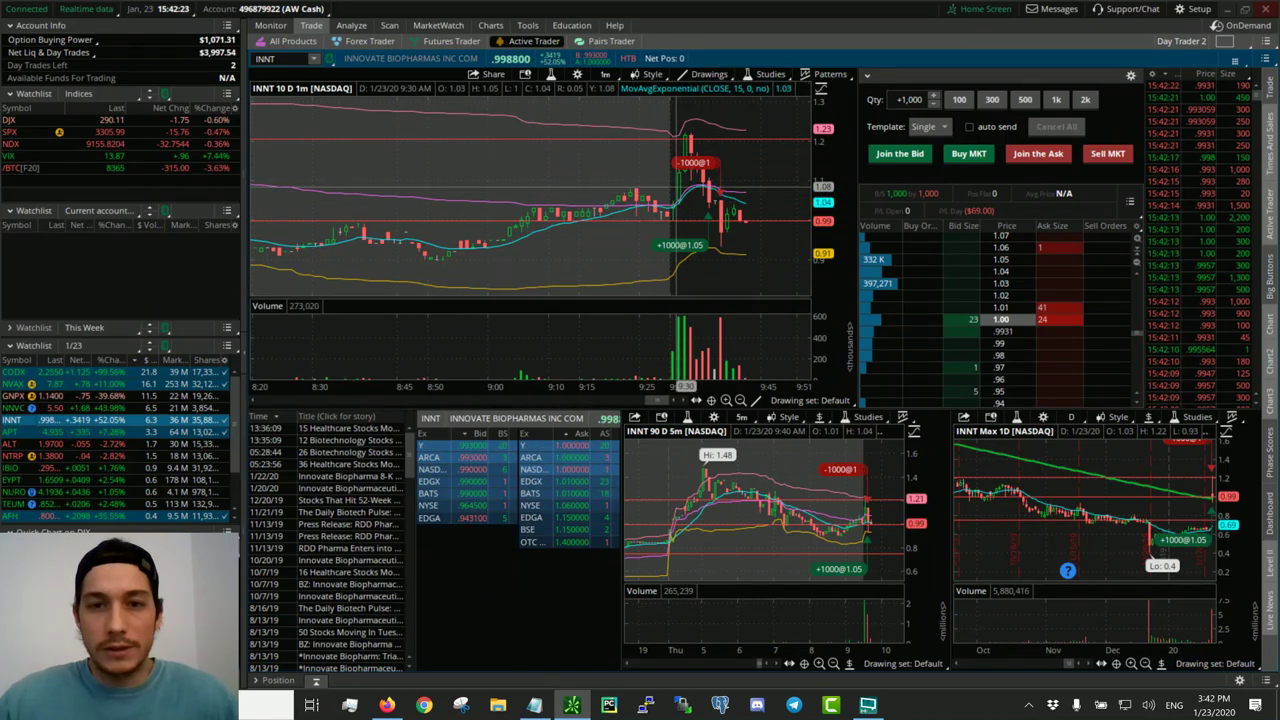
# - Look at NVAX once more, and return to INNT's latest 1-minute candles near the 1.00 level
pyautogui.click(40, 383)
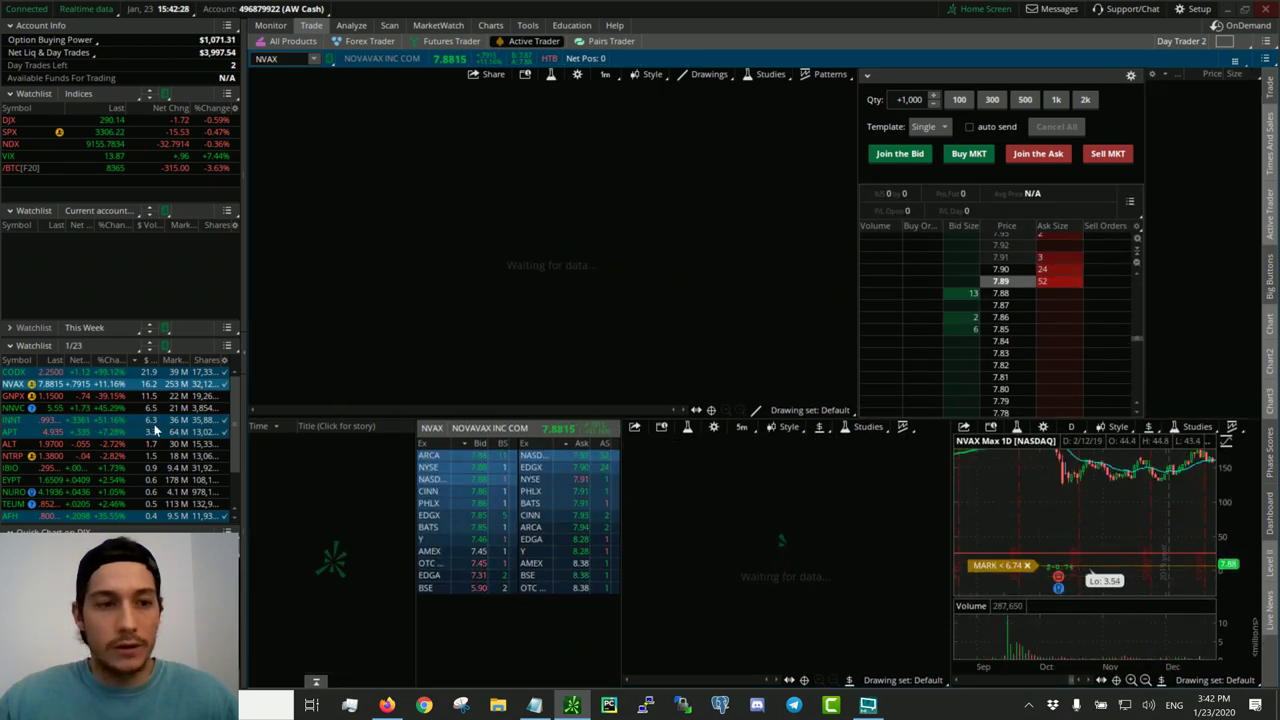
pyautogui.click(101, 420)
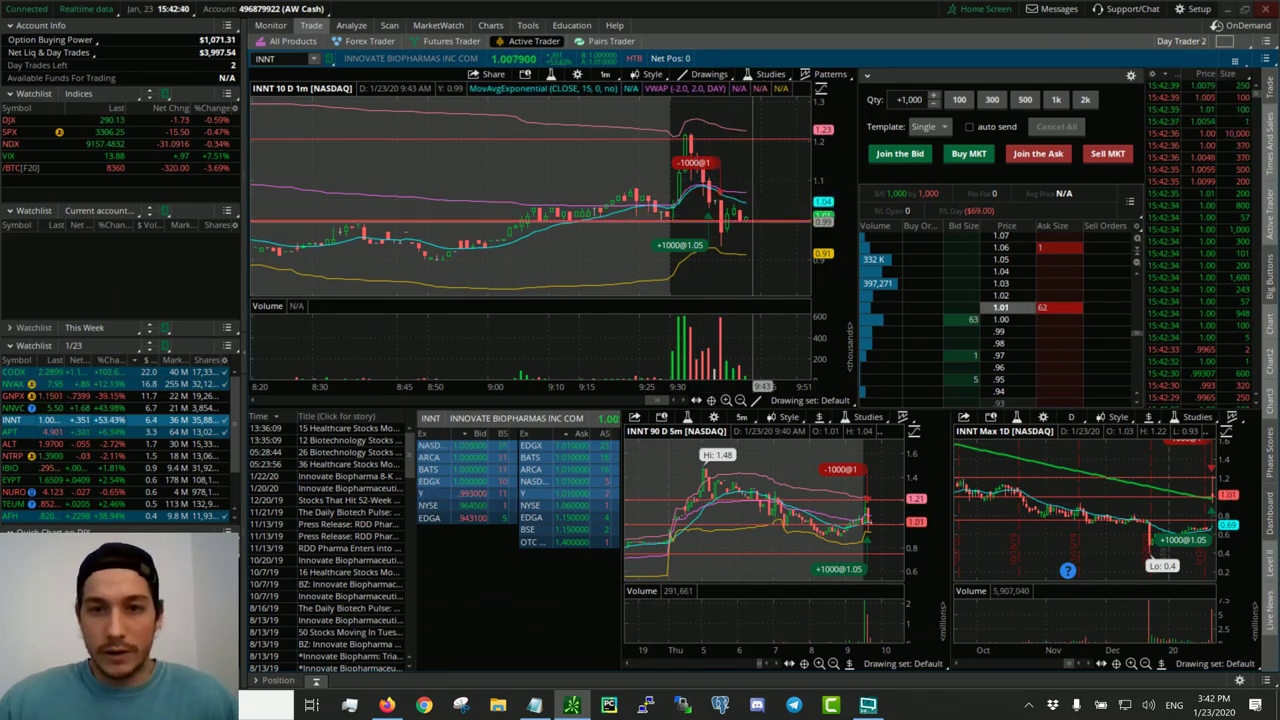
pyautogui.press('alt')
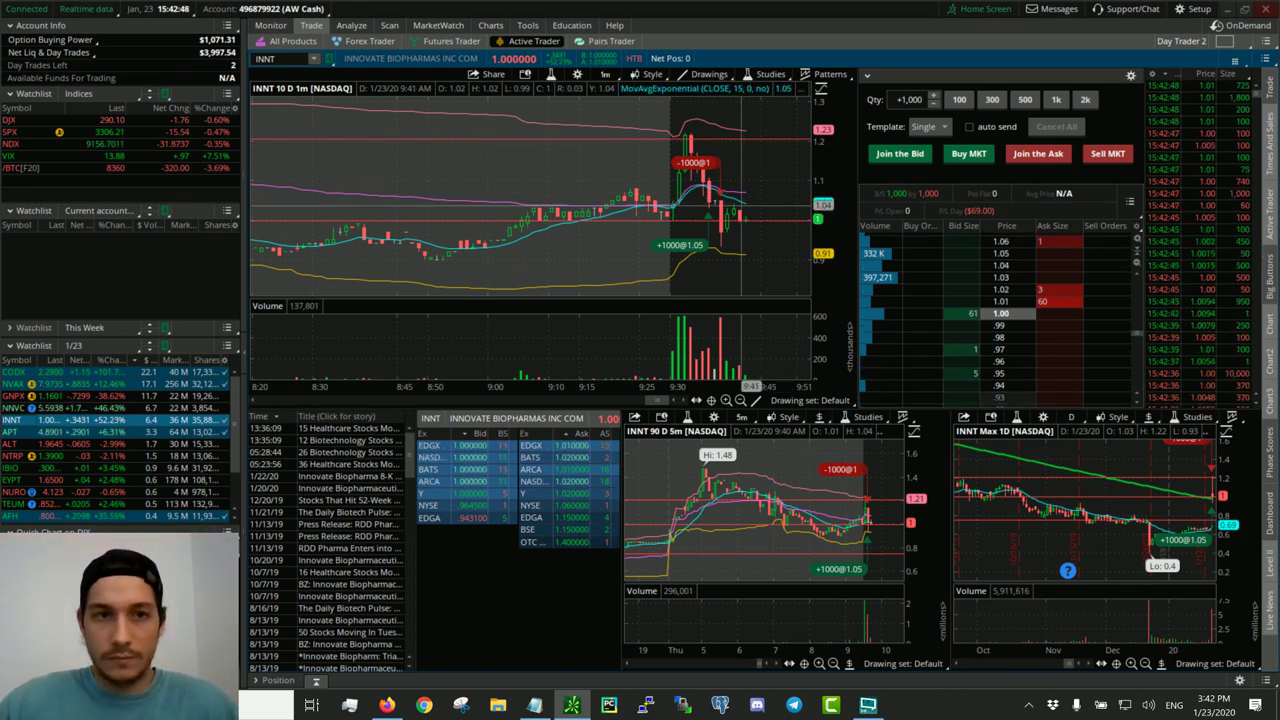
# - Review today's filled INNT orders and profit/loss in Activity and Positions, and return to the trading view
pyautogui.click(284, 26)
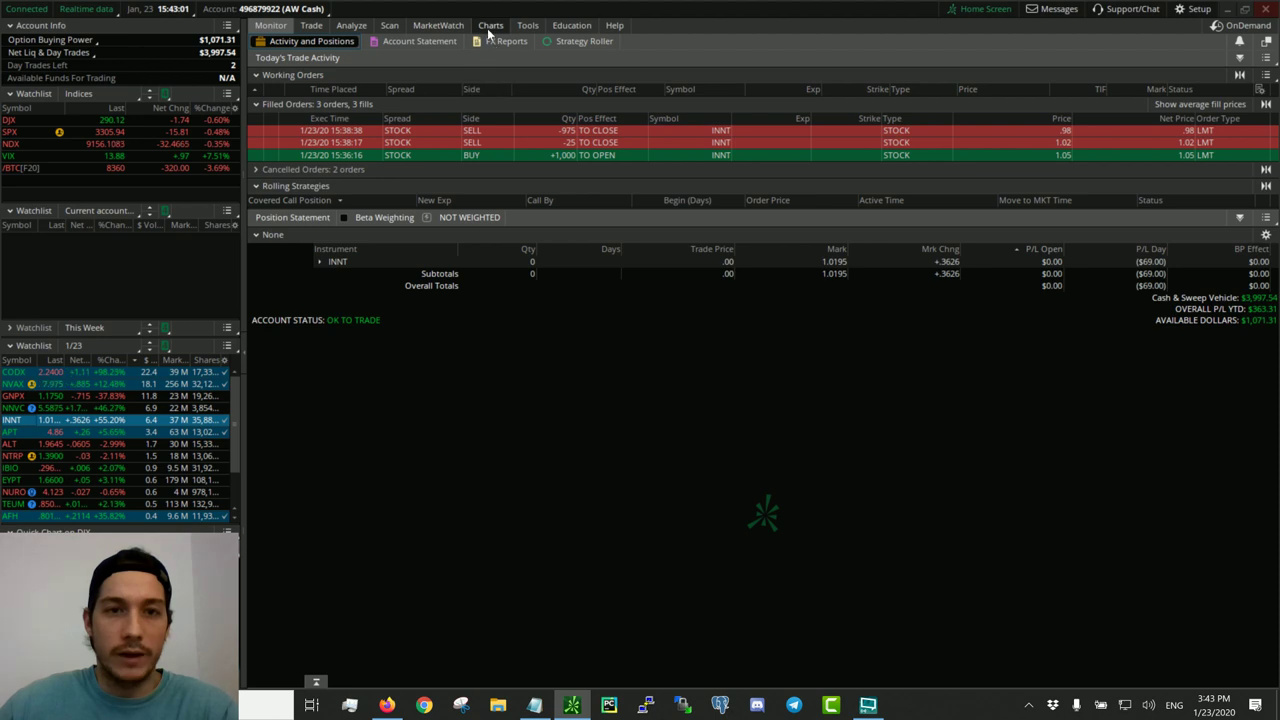
pyautogui.moveTo(485, 29)
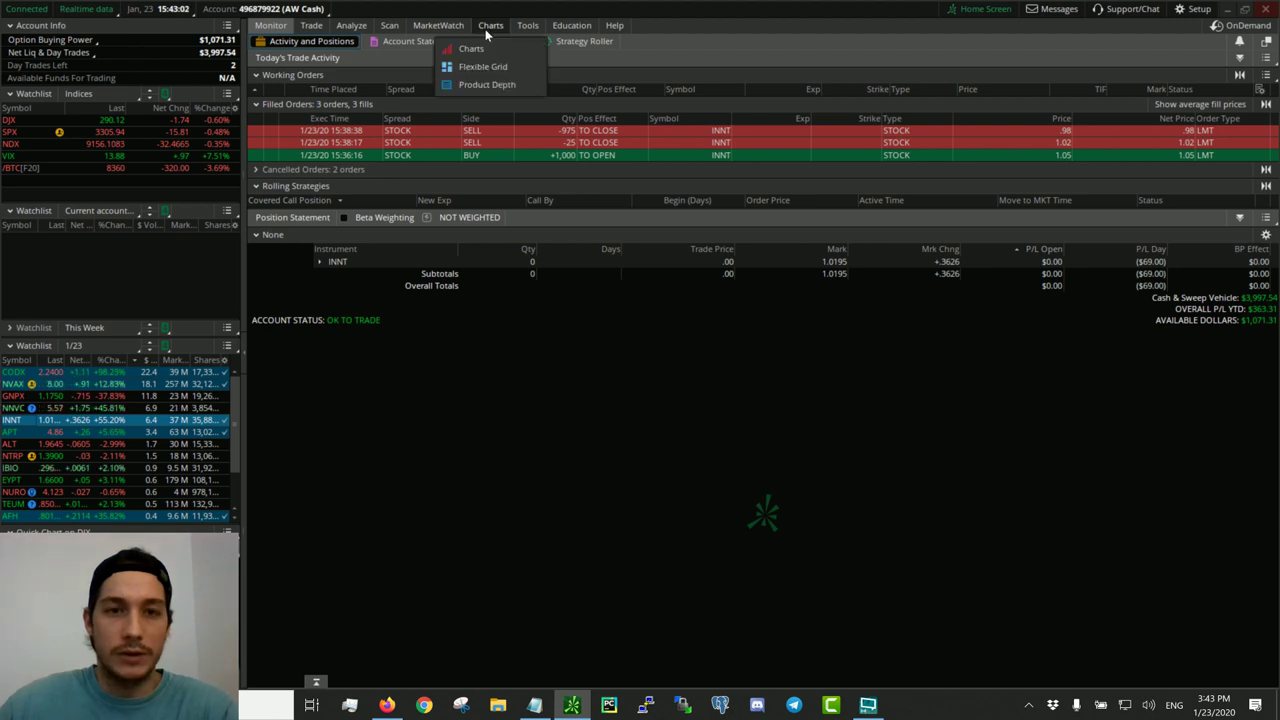
pyautogui.click(306, 27)
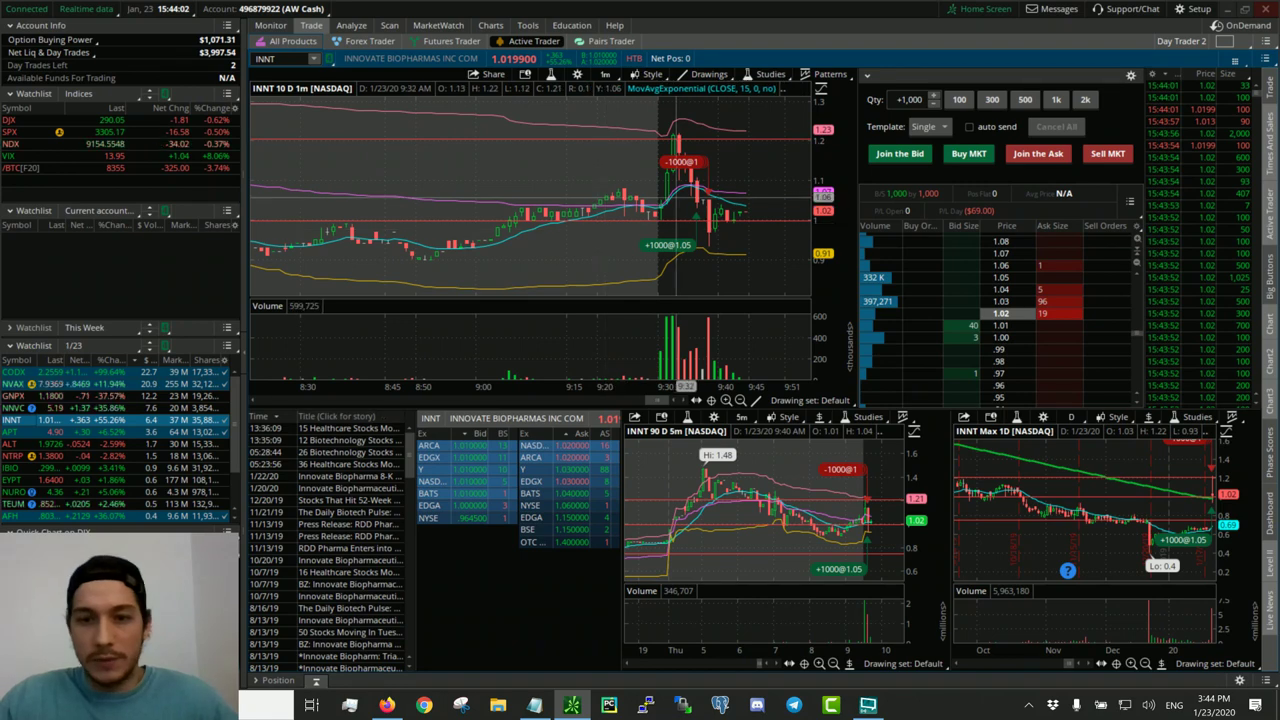
# - Compare INNT's premarket range with its move since the open on the 1-minute chart, and check its daily chart
pyautogui.press('alt')
pyautogui.scroll(-3, 678, 193)
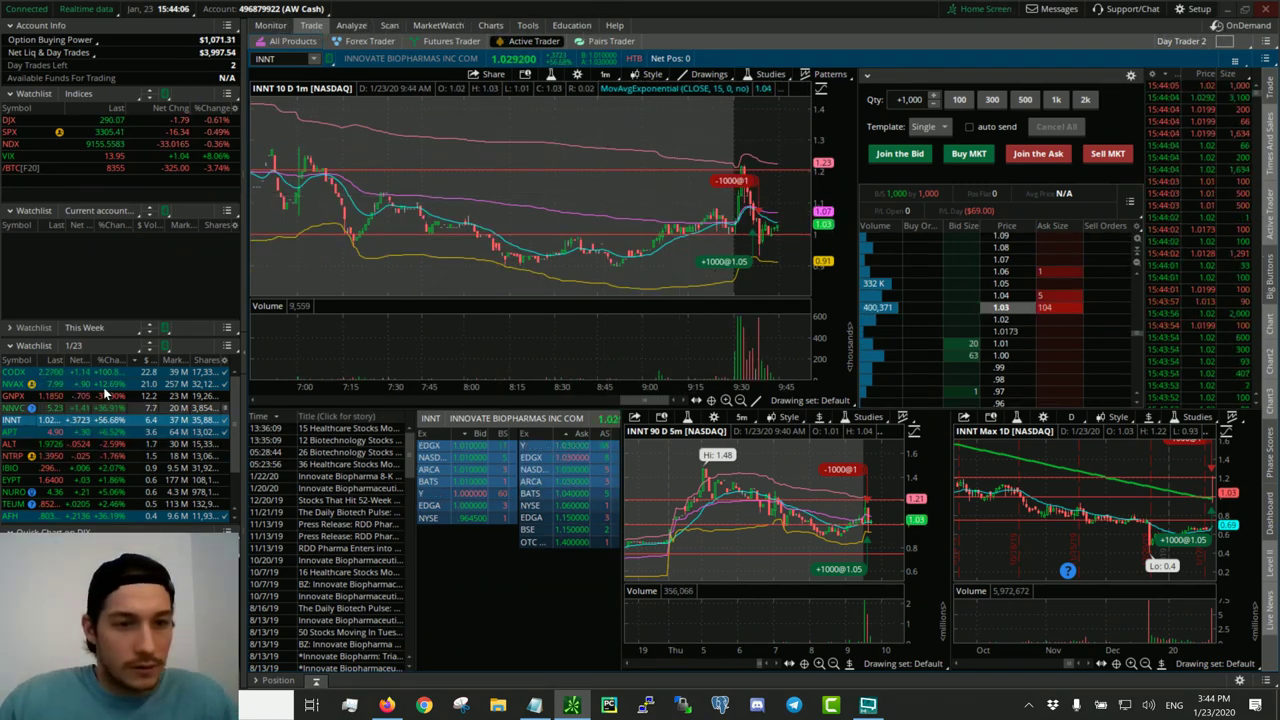
pyautogui.scroll(-2, 108, 385)
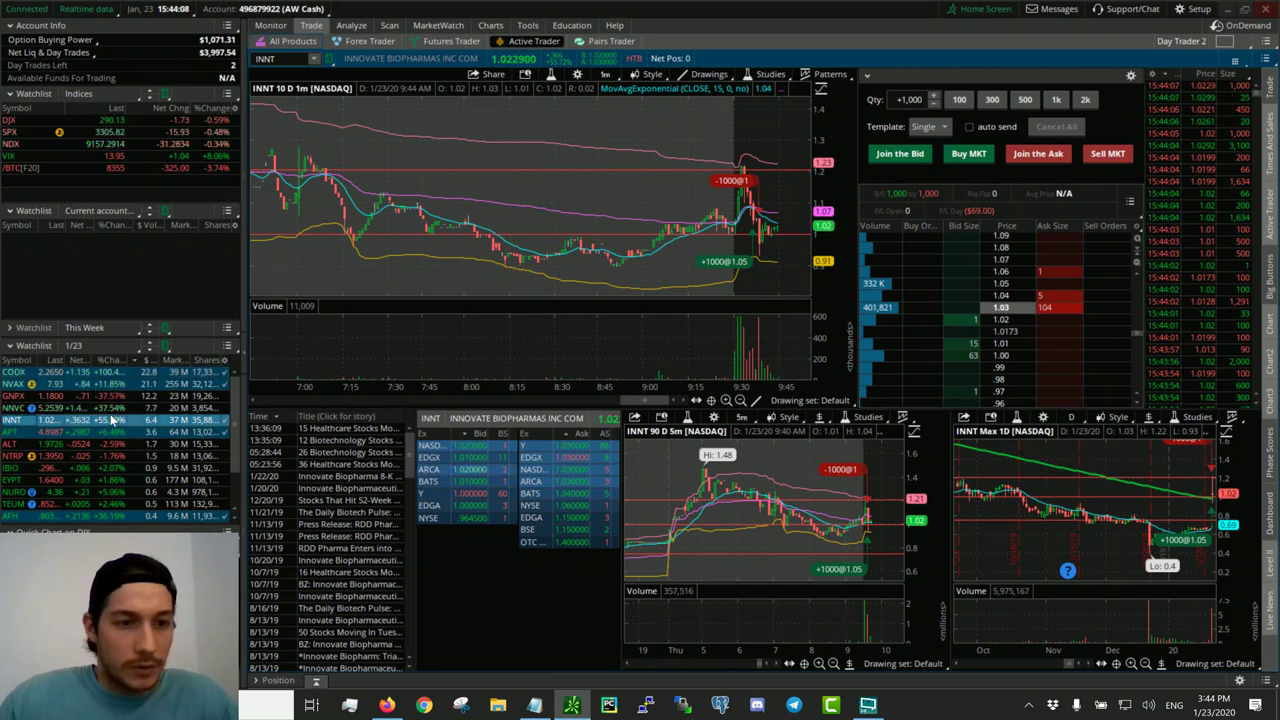
pyautogui.click(490, 25)
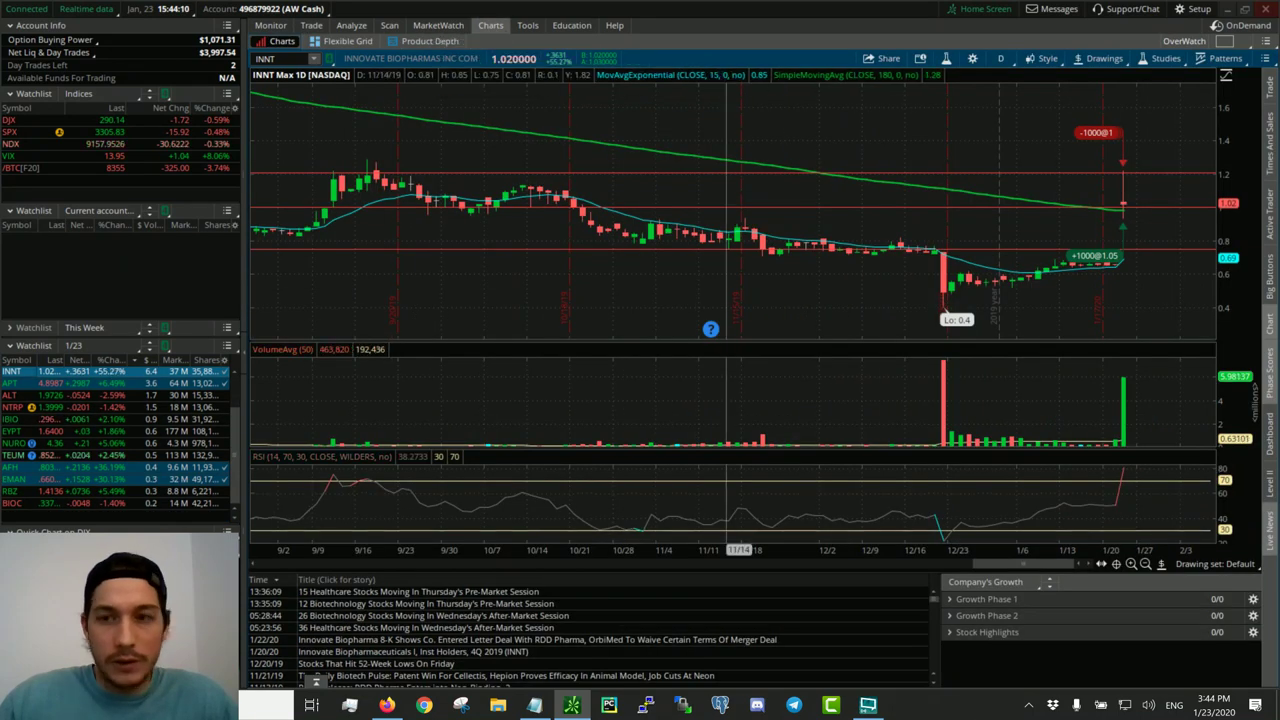
# - Load the personal scan query "Small Cap Movers (After Market Opens)" in Stock Hacker and run it
pyautogui.click(389, 25)
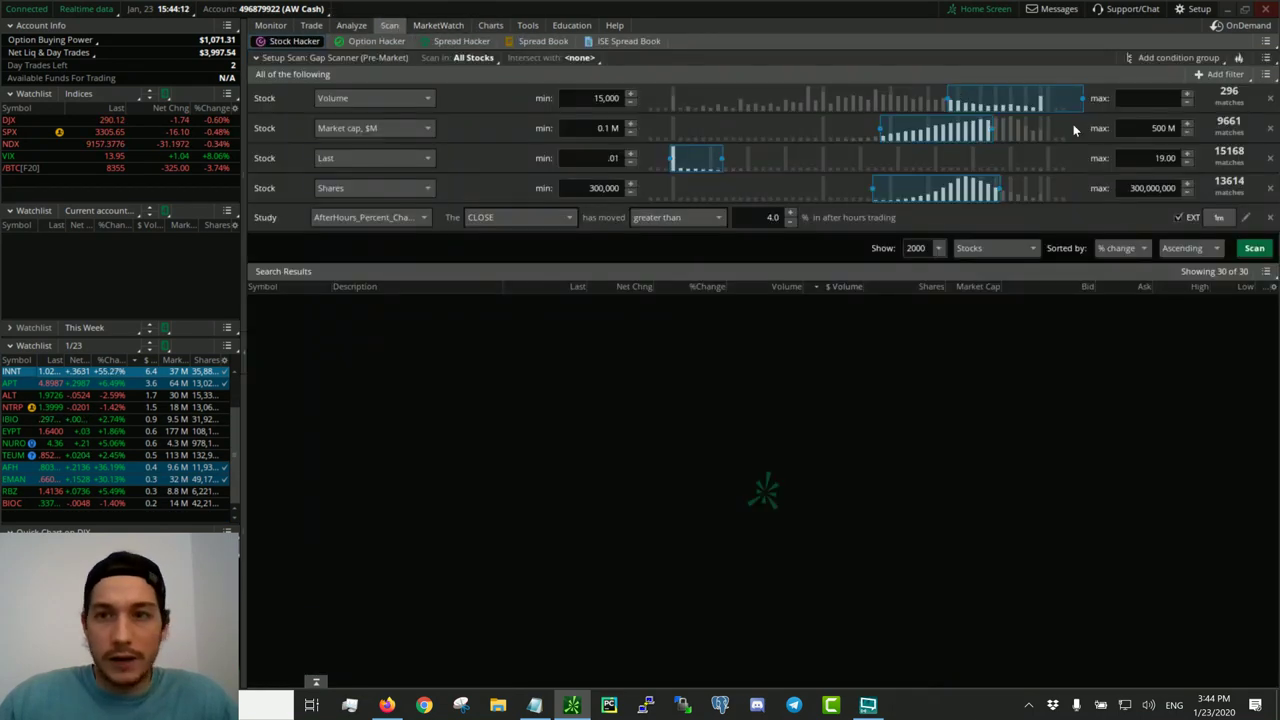
pyautogui.click(1267, 75)
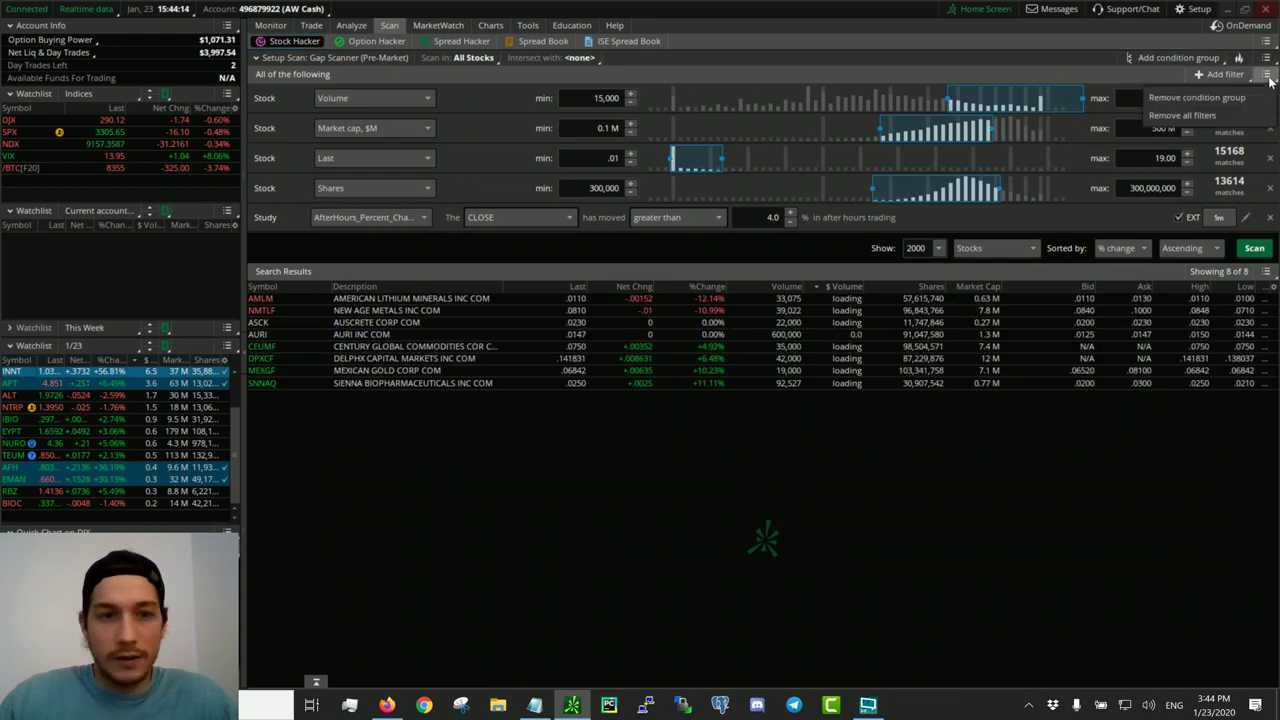
pyautogui.click(920, 501)
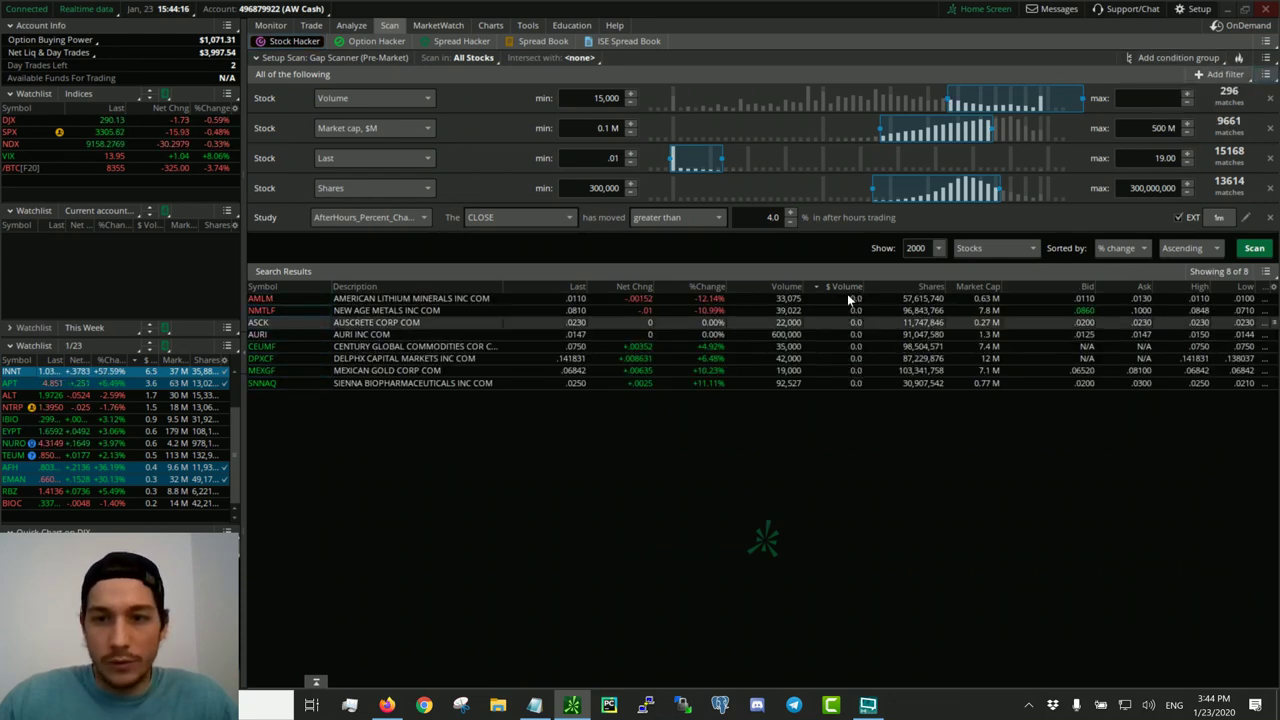
pyautogui.click(1266, 44)
pyautogui.click(1267, 58)
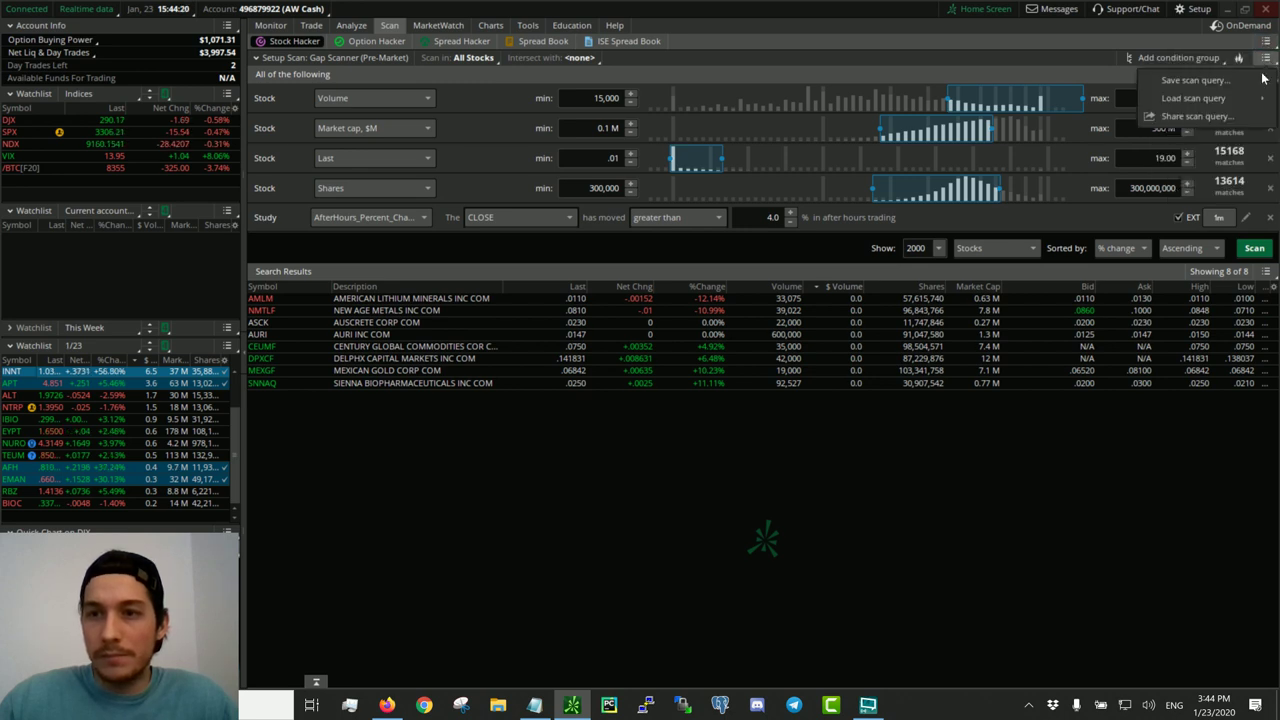
pyautogui.moveTo(1248, 104)
pyautogui.moveTo(1079, 100)
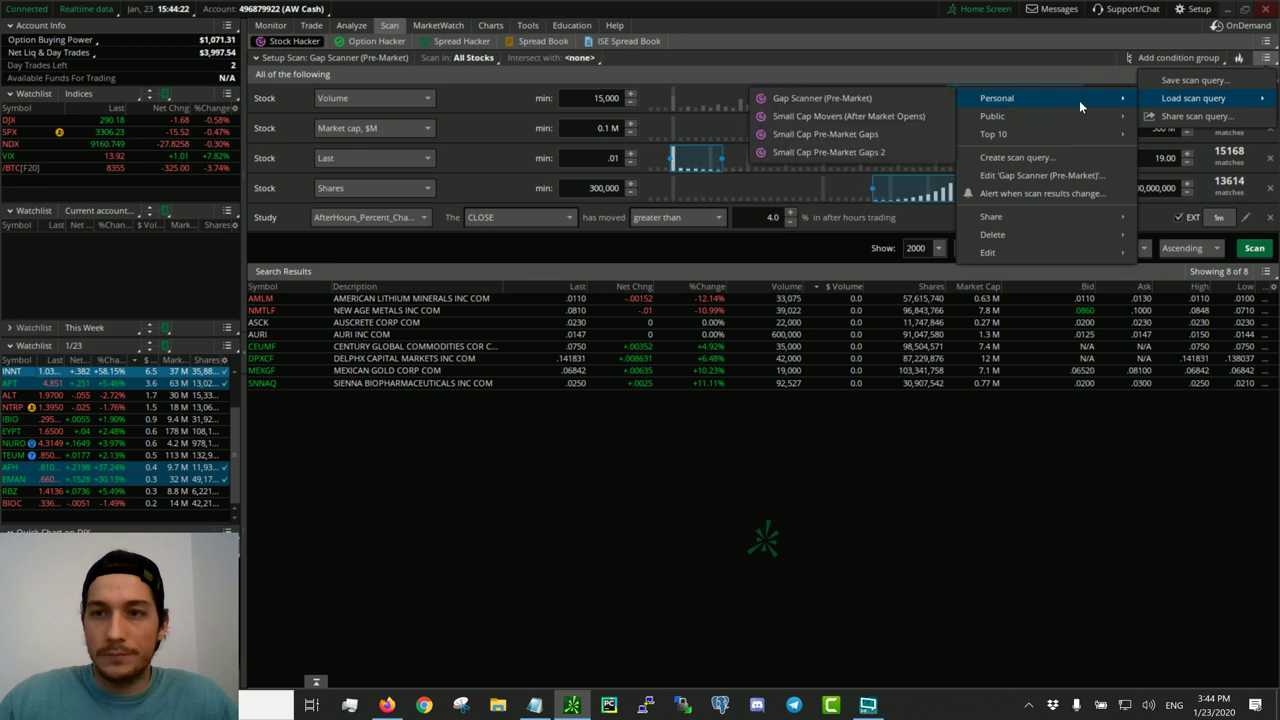
pyautogui.click(897, 115)
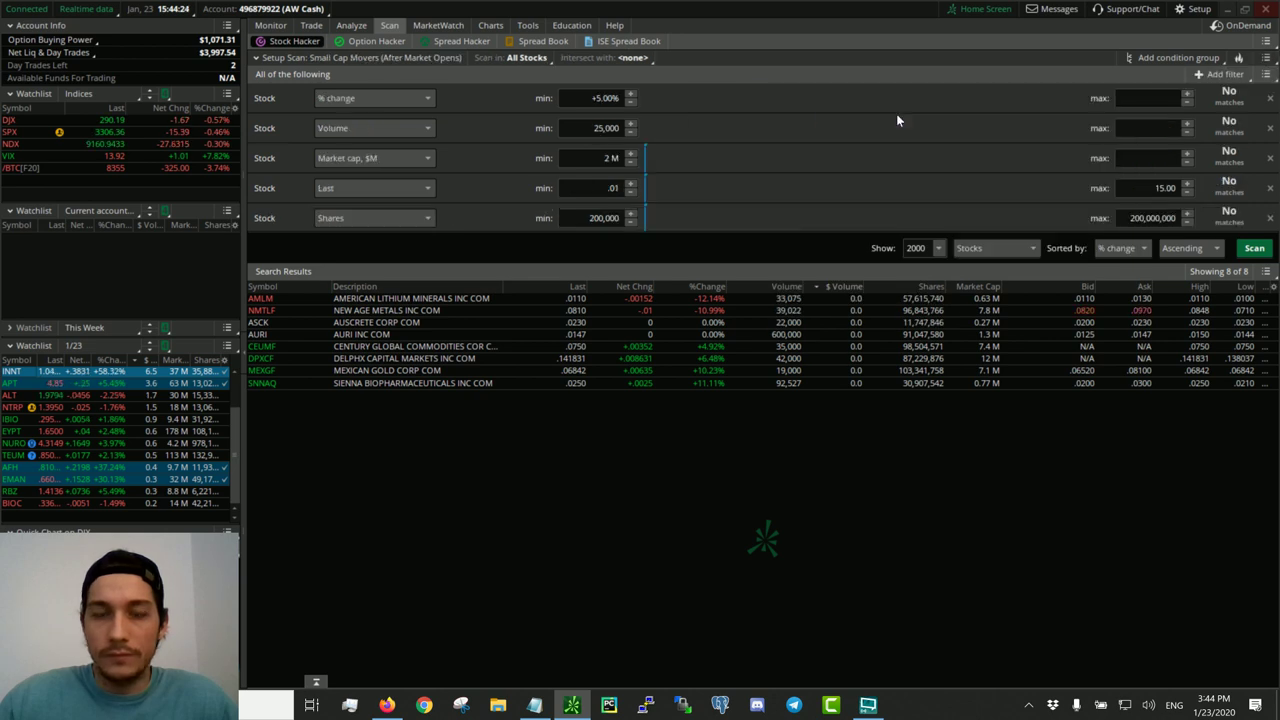
pyautogui.click(1248, 250)
pyautogui.click(806, 147)
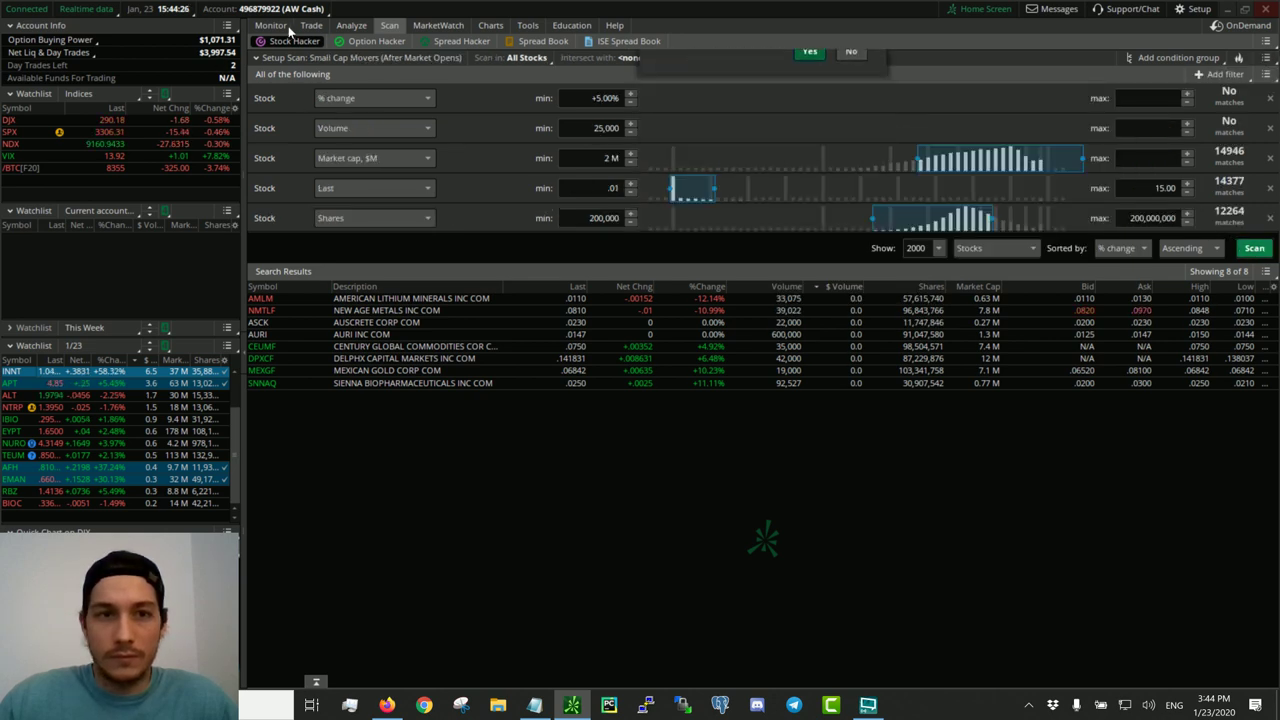
# - Glance at INNT in the trading view, and return to the stock scan to review the full results list
pyautogui.click(311, 25)
pyautogui.moveTo(380, 26)
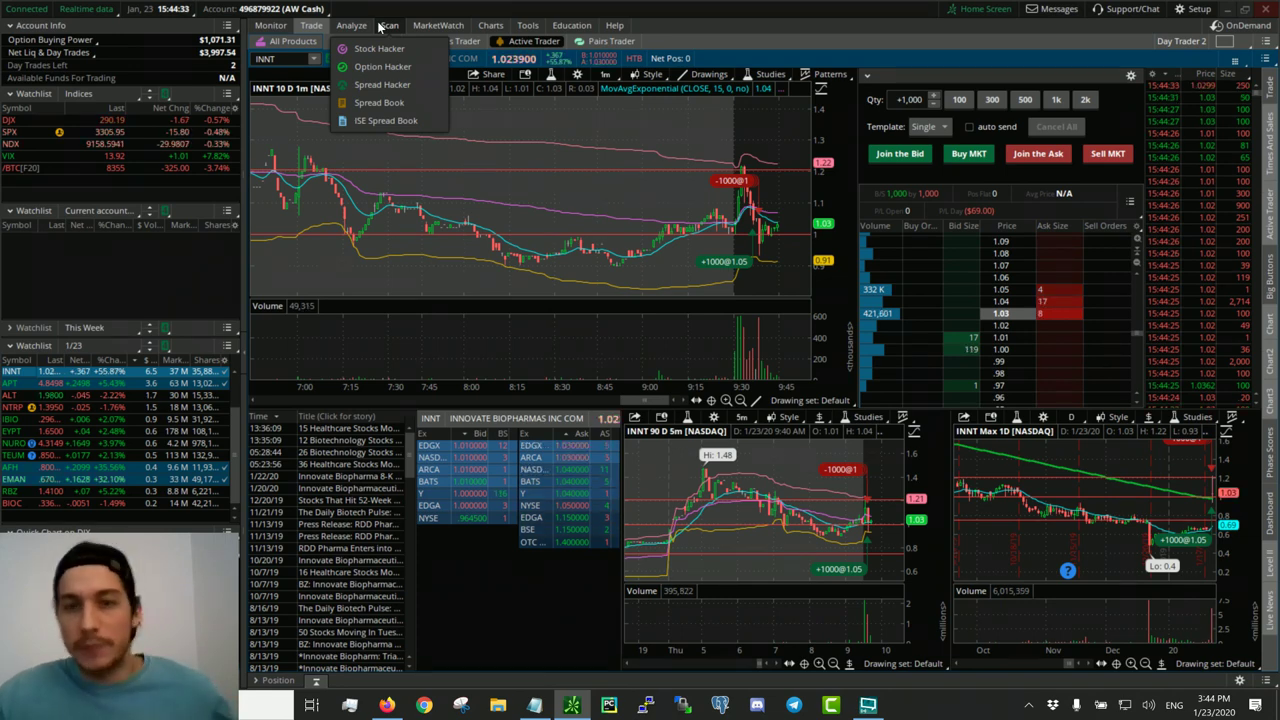
pyautogui.click(384, 26)
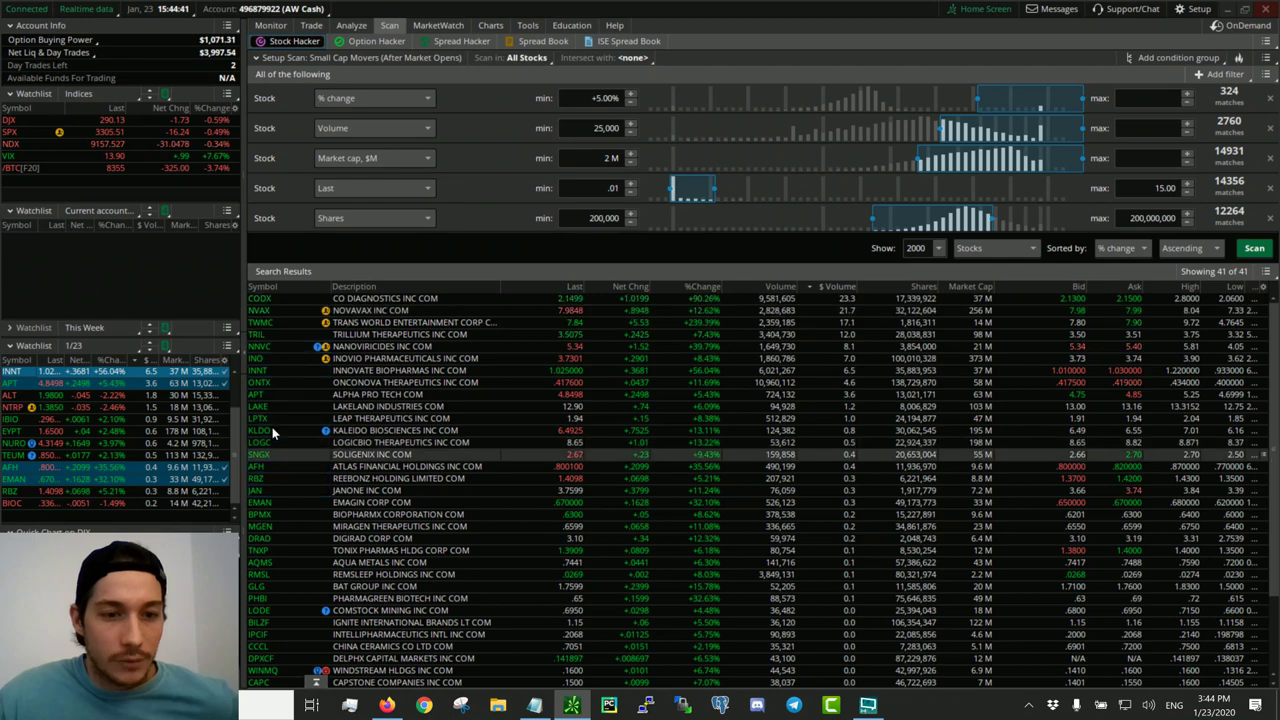
pyautogui.scroll(-3, 306, 497)
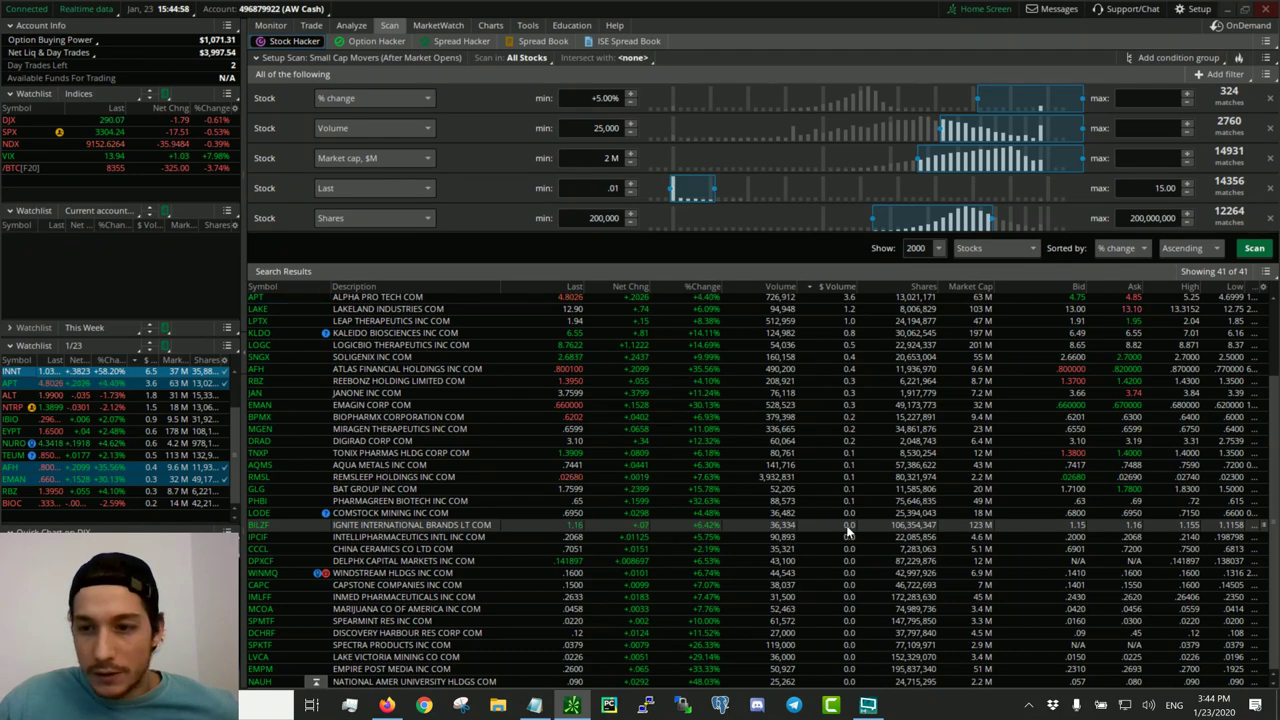
pyautogui.scroll(3, 846, 531)
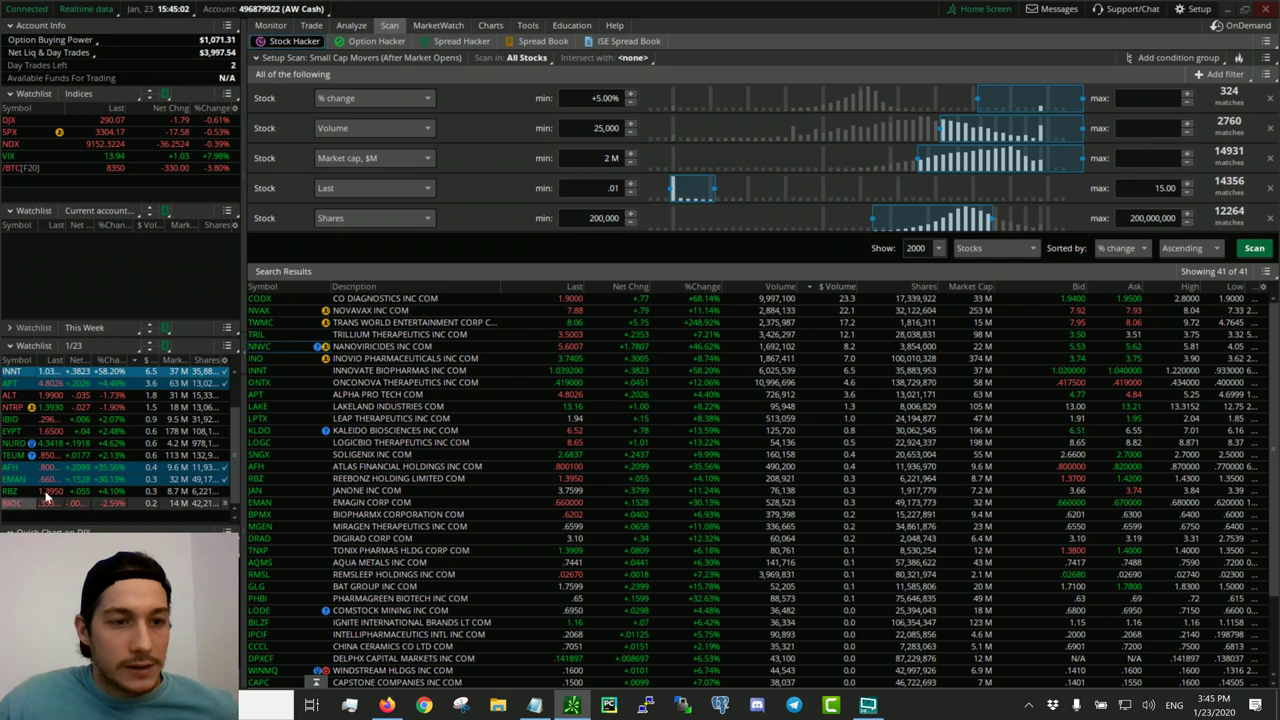
# - Compare the scan results with the 1/23 watchlist and add TWMC to that watchlist
pyautogui.scroll(2, 67, 356)
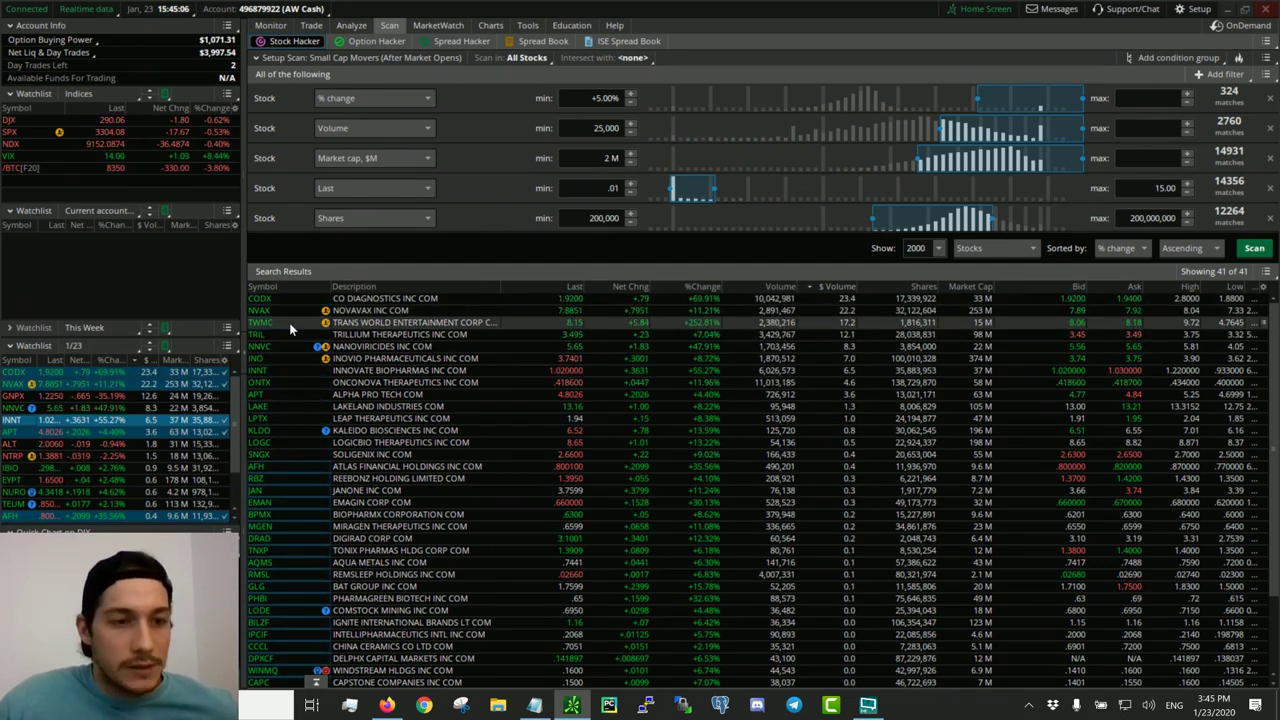
pyautogui.scroll(-2, 117, 447)
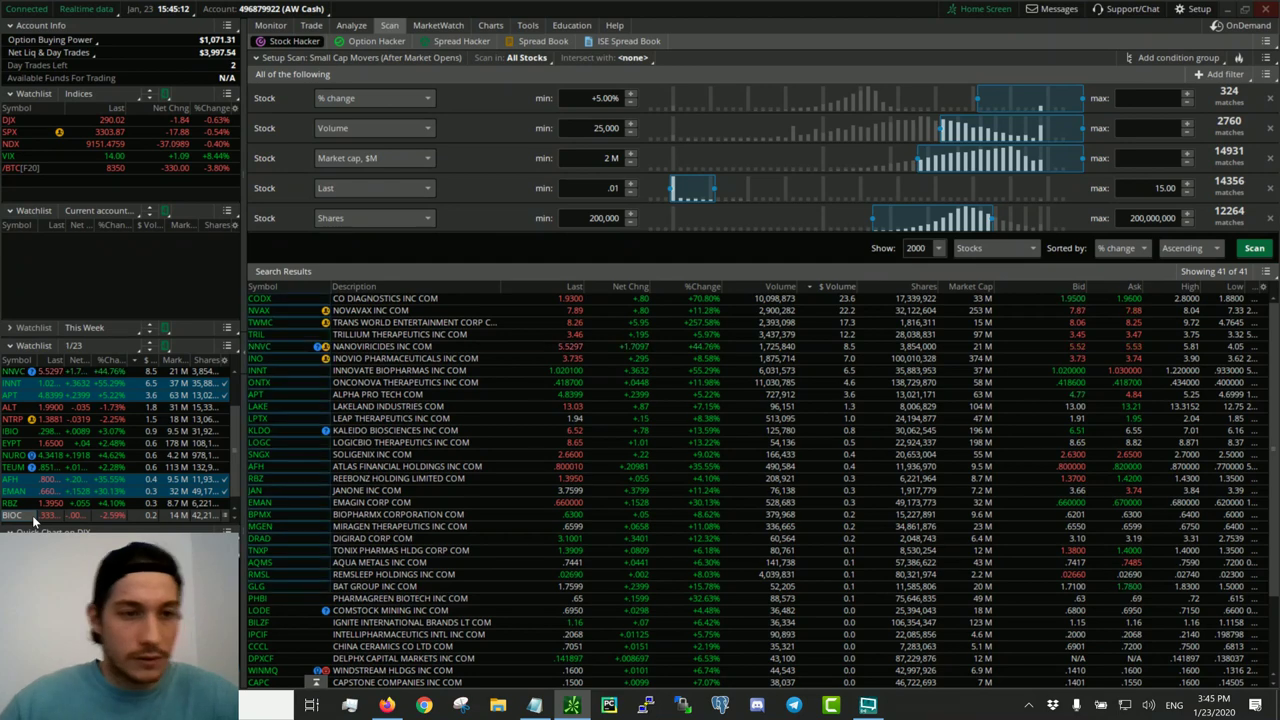
pyautogui.press('Return')
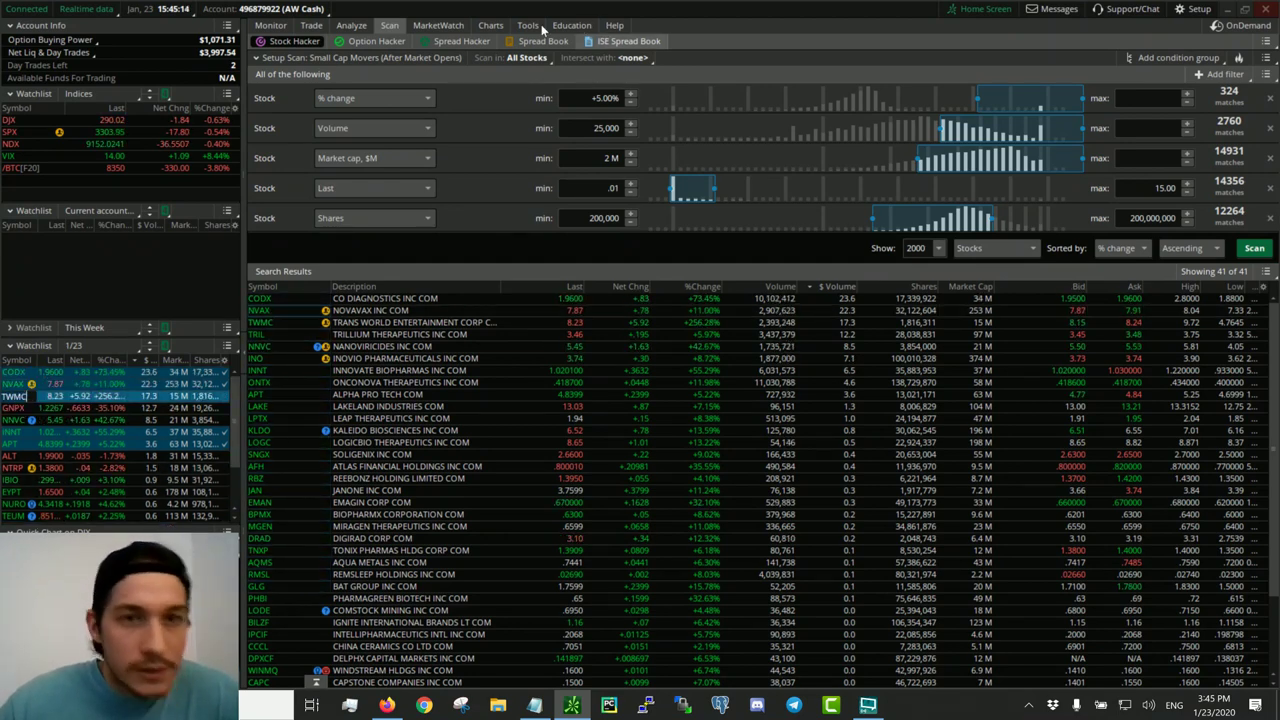
# - Open TWMC's daily chart and mark horizontal price levels at about 10 and 7.6
pyautogui.click(490, 25)
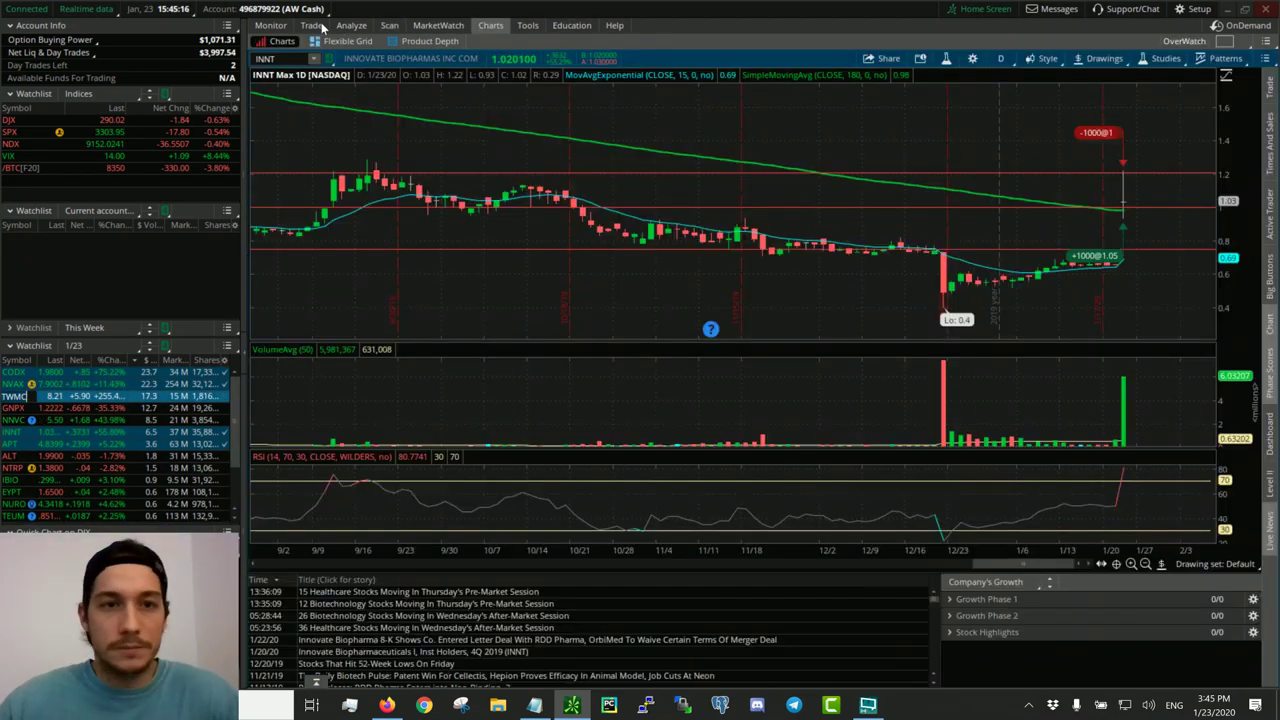
pyautogui.moveTo(311, 25)
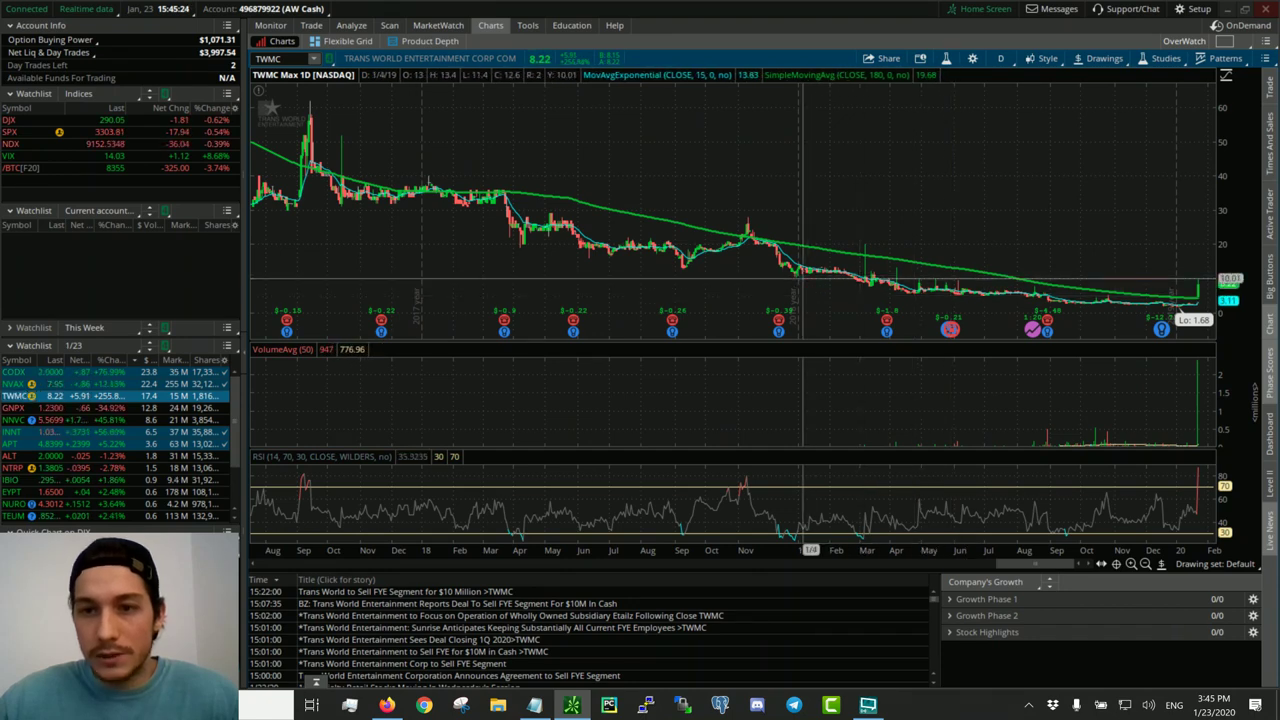
pyautogui.scroll(4, 802, 279)
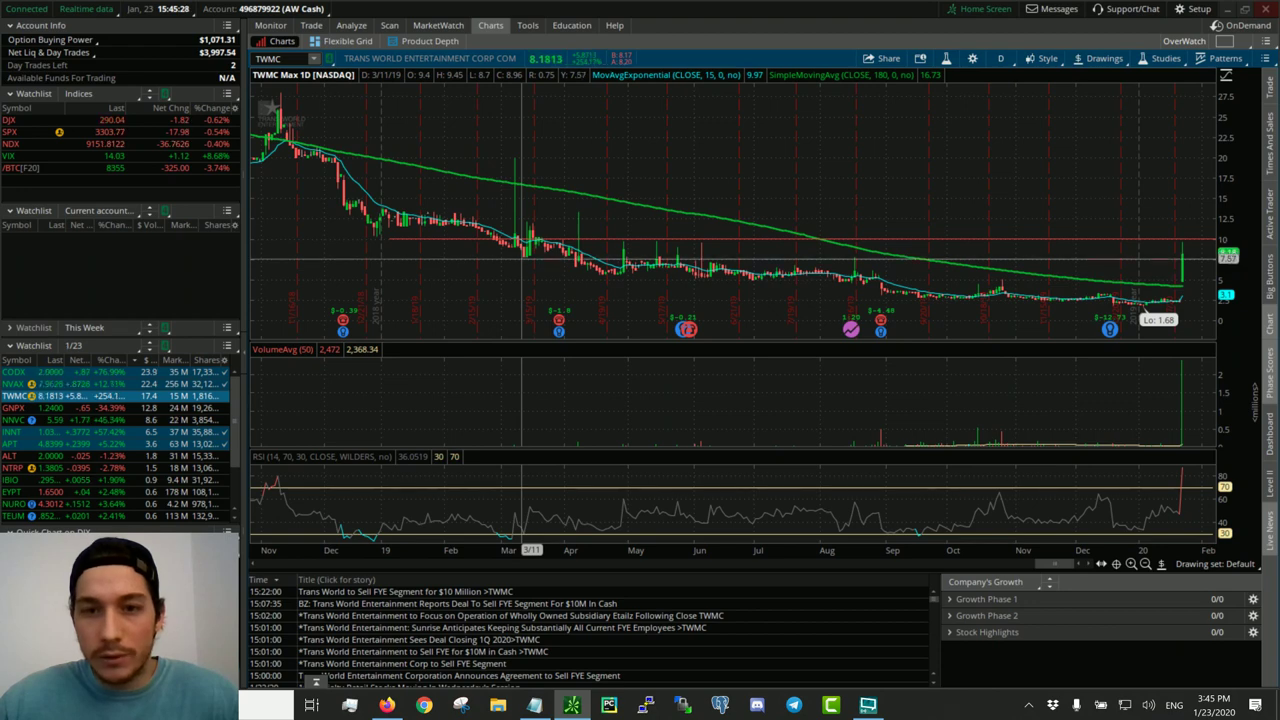
# - Bring up TWMC in the trading view and set the order quantity to 110 shares
pyautogui.click(311, 25)
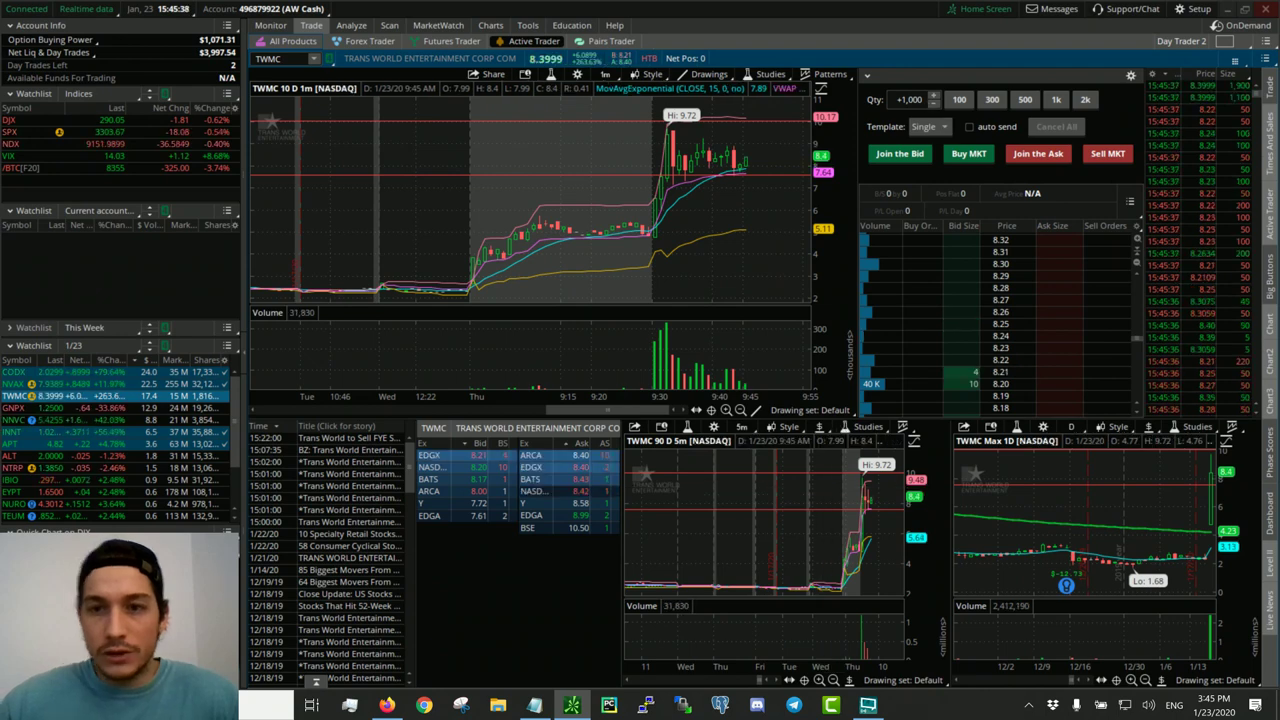
pyautogui.click(909, 99)
pyautogui.write('110')
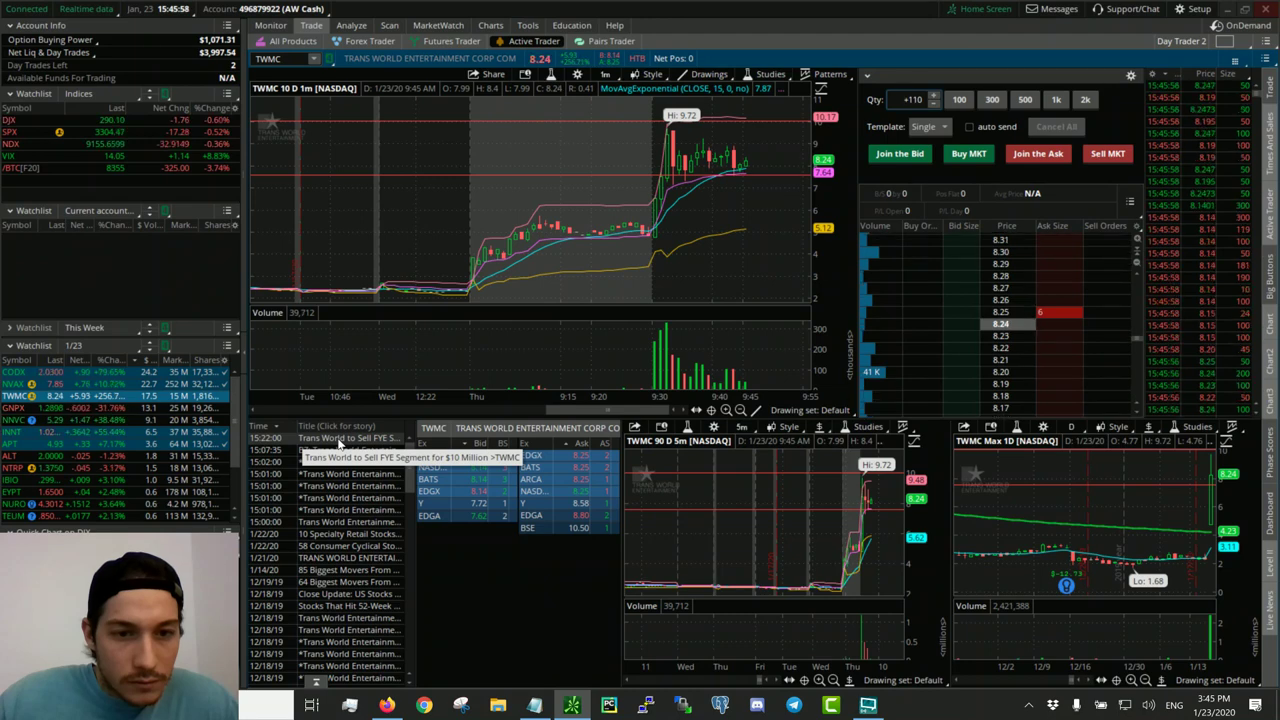
# - Examine TWMC's multi-year daily chart history back to 2015
pyautogui.click(490, 25)
pyautogui.scroll(-3, 562, 120)
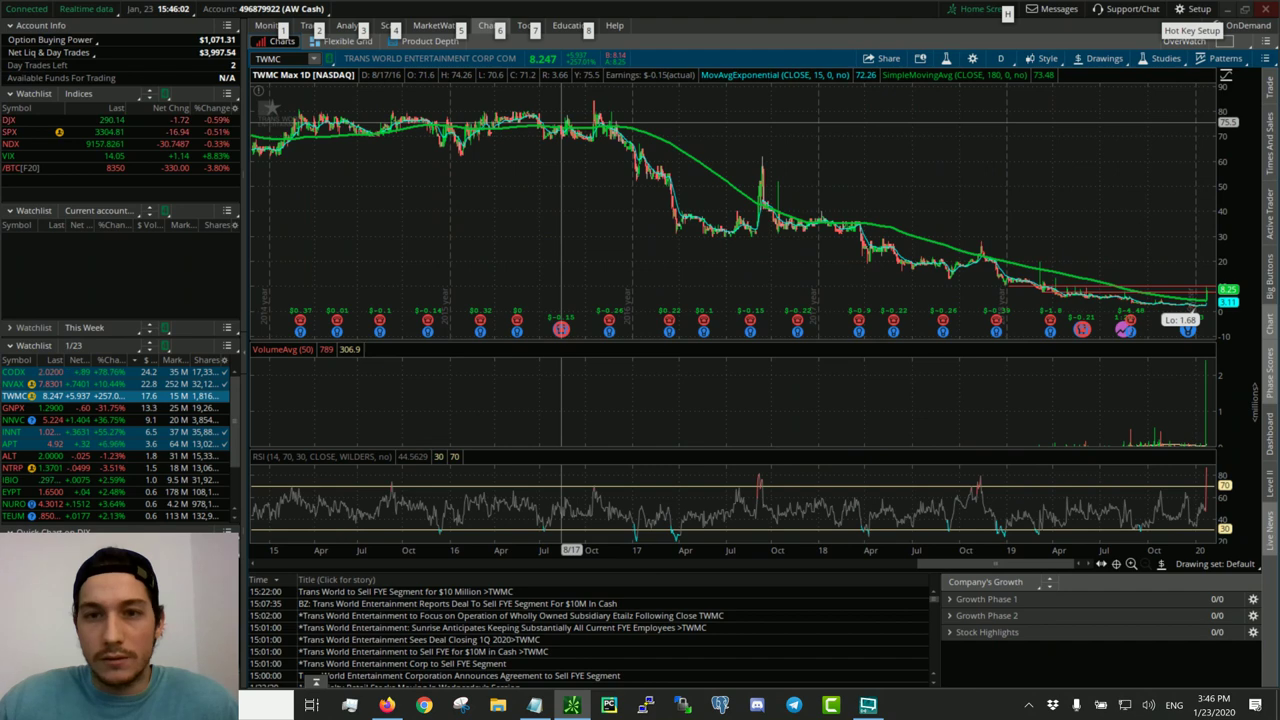
pyautogui.scroll(3, 562, 122)
pyautogui.scroll(-3, 556, 124)
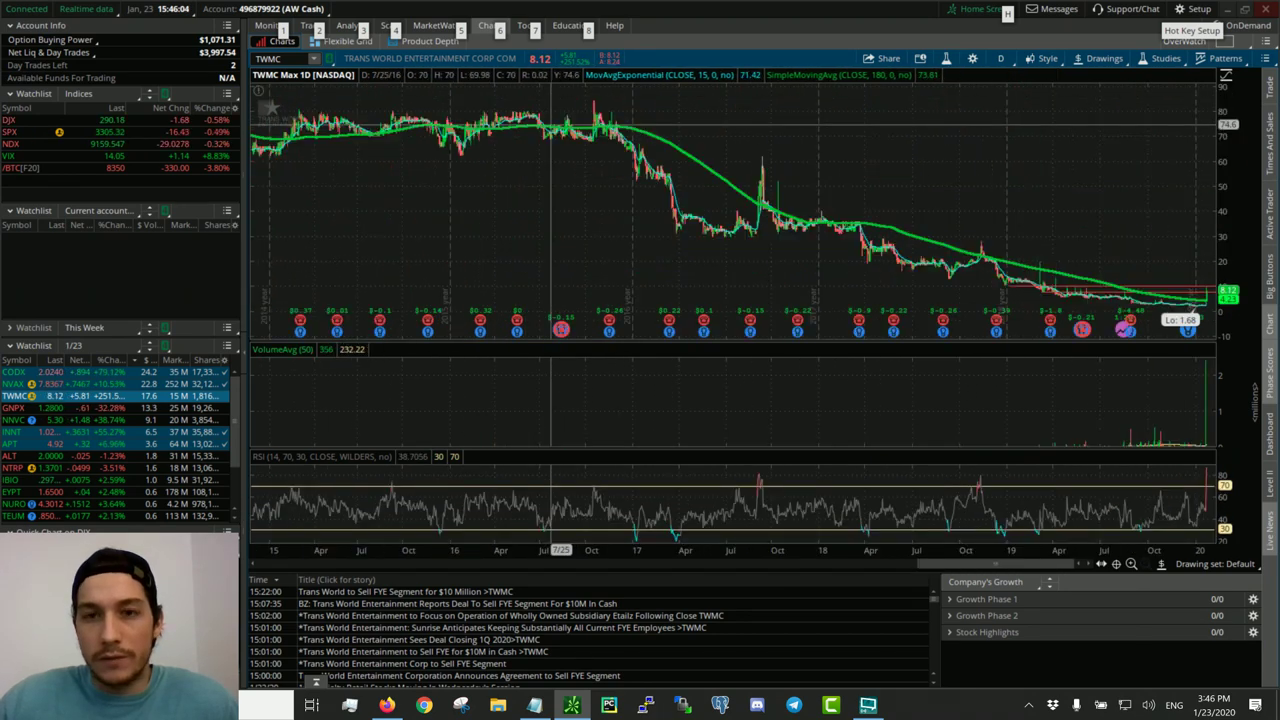
pyautogui.scroll(1, 550, 125)
# - Return to the trading view and examine TWMC's 1-minute candles over the past days and since the open
pyautogui.hotkey('alt', '2')
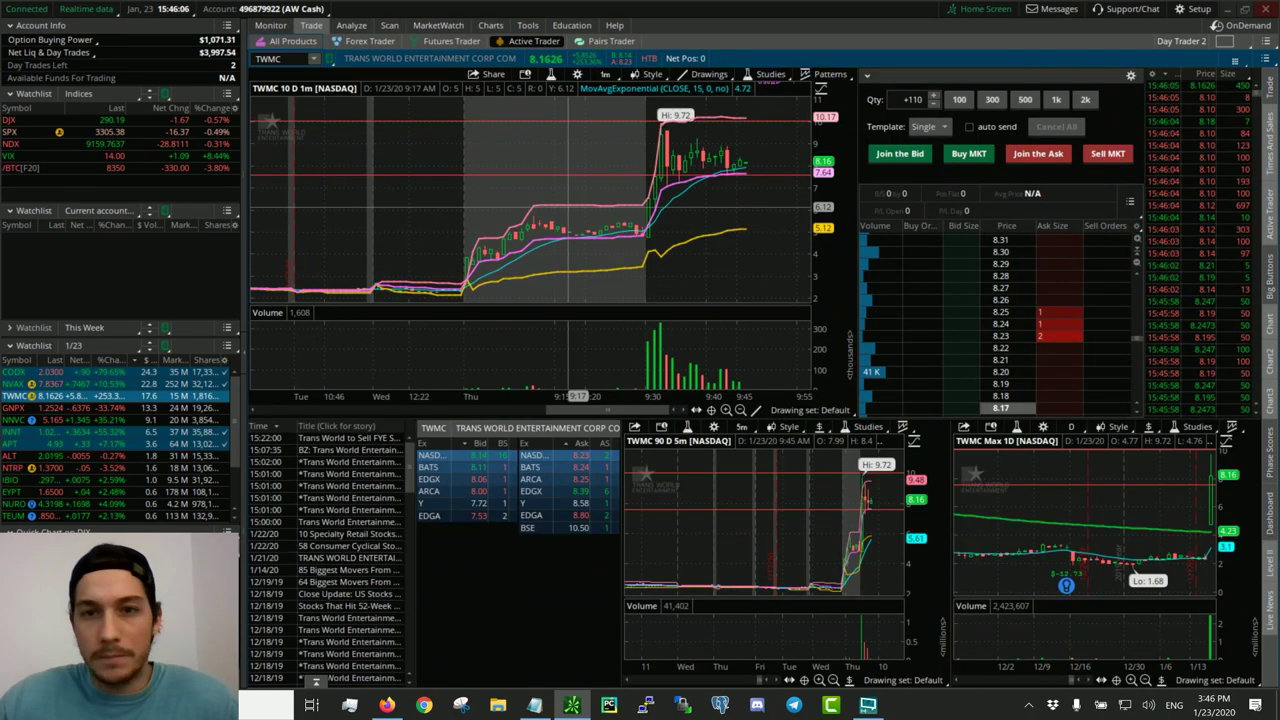
pyautogui.scroll(-2, 660, 172)
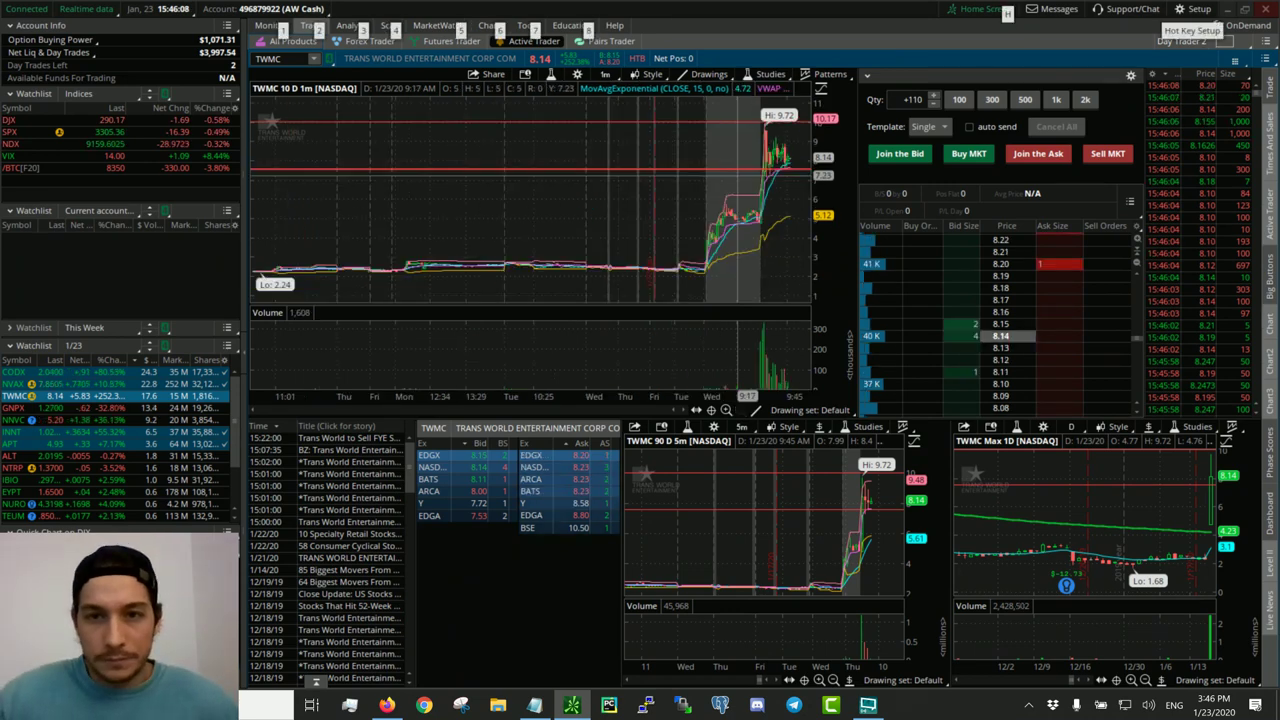
pyautogui.scroll(2, 747, 175)
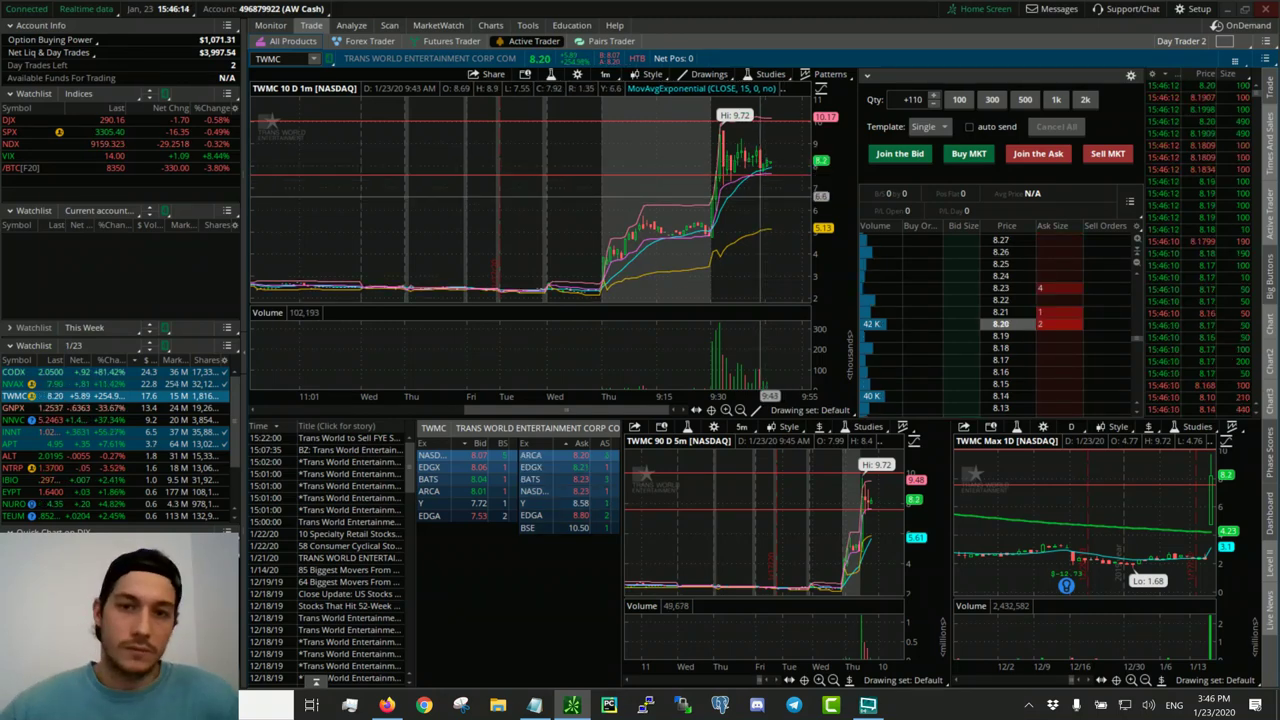
pyautogui.press('alt')
pyautogui.scroll(3, 768, 185)
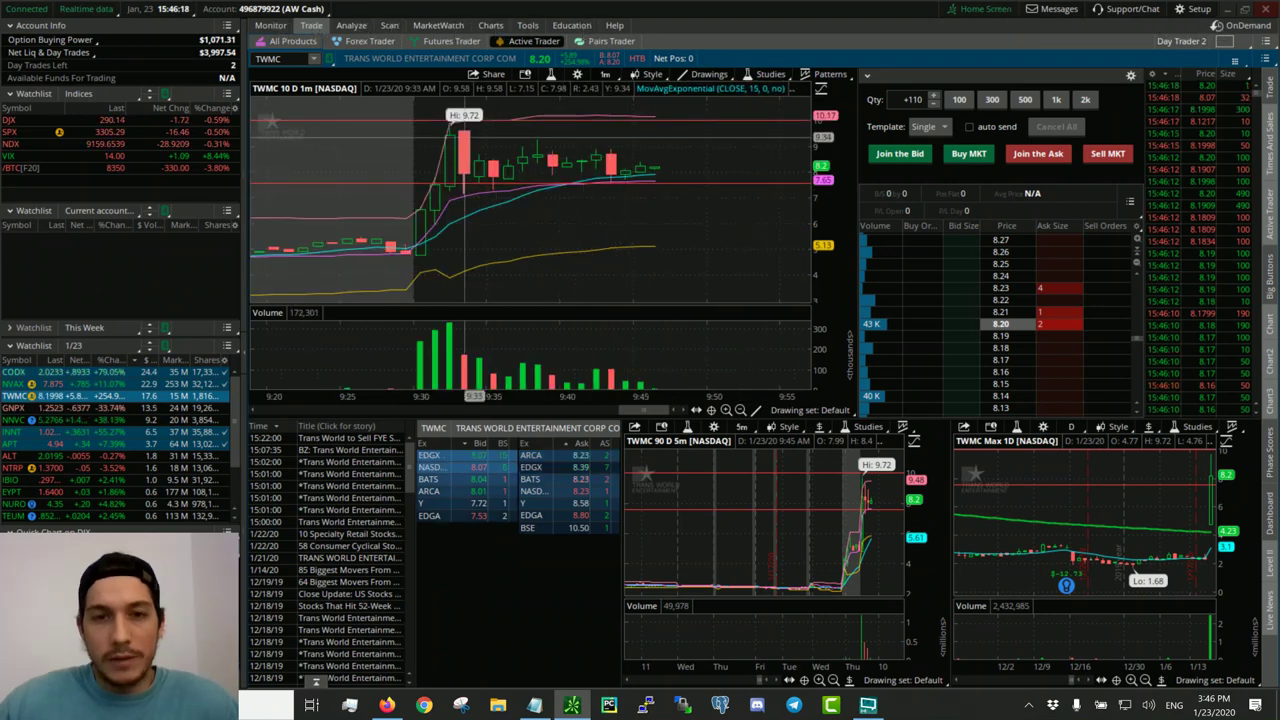
pyautogui.scroll(-3, 635, 178)
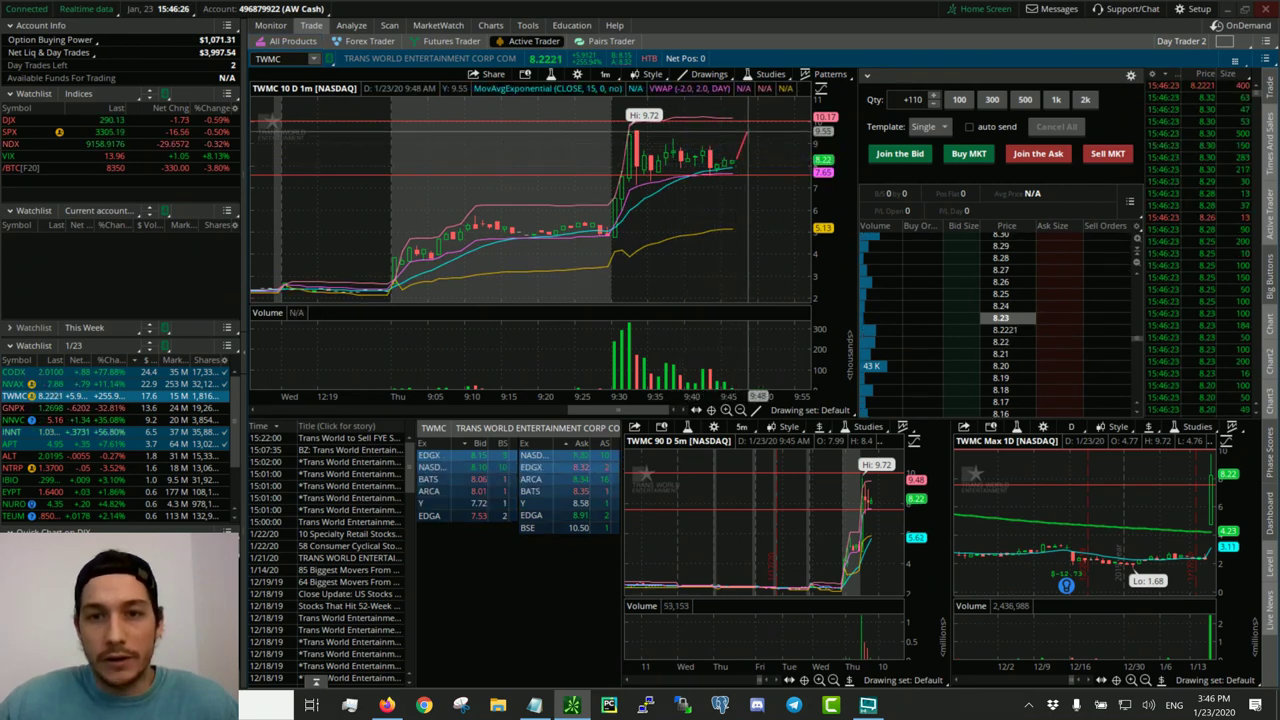
pyautogui.press('alt')
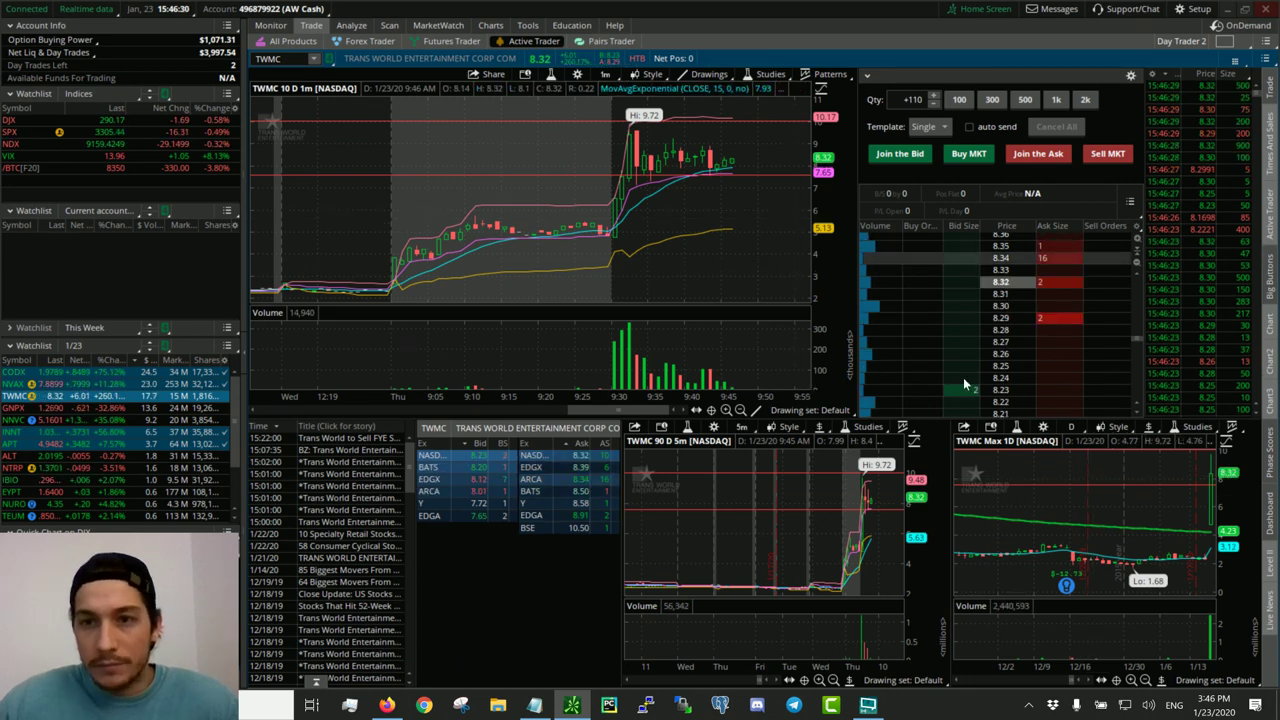
# - Draft TWMC limit buy orders for 110 shares at 8.24 and 130 shares at 8.30, dismissing each without sending
pyautogui.click(920, 378)
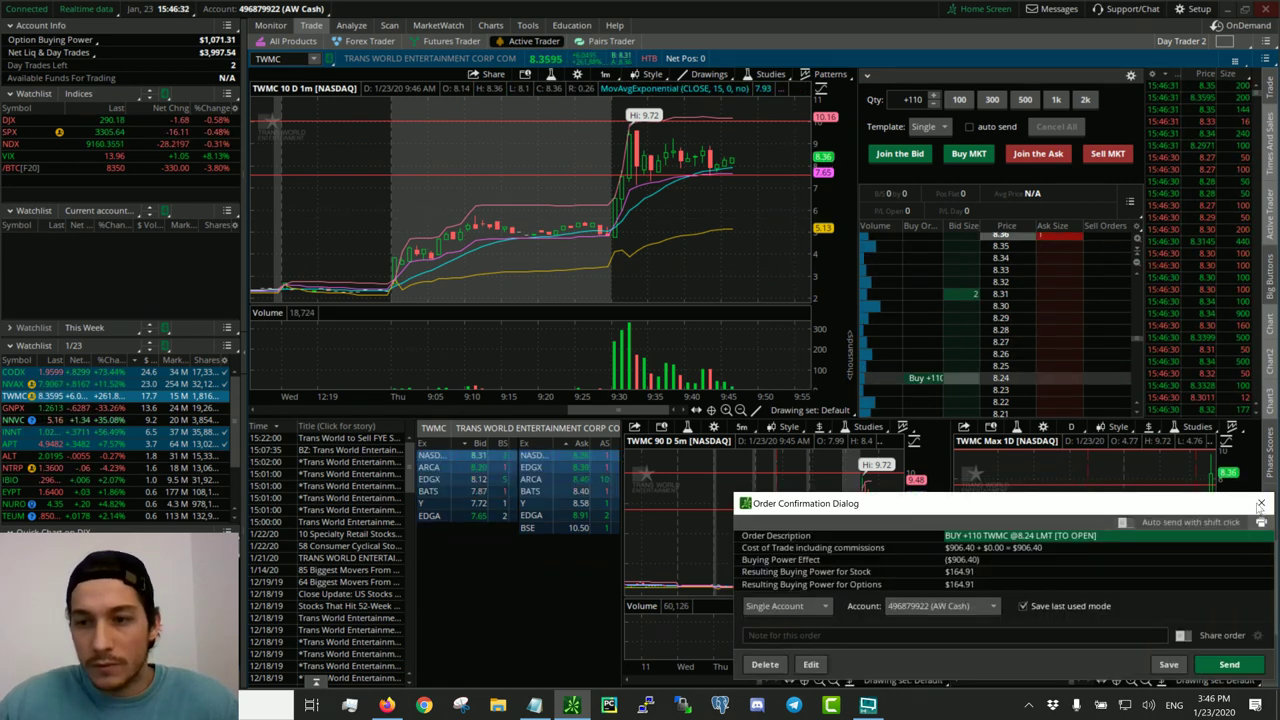
pyautogui.click(1190, 663)
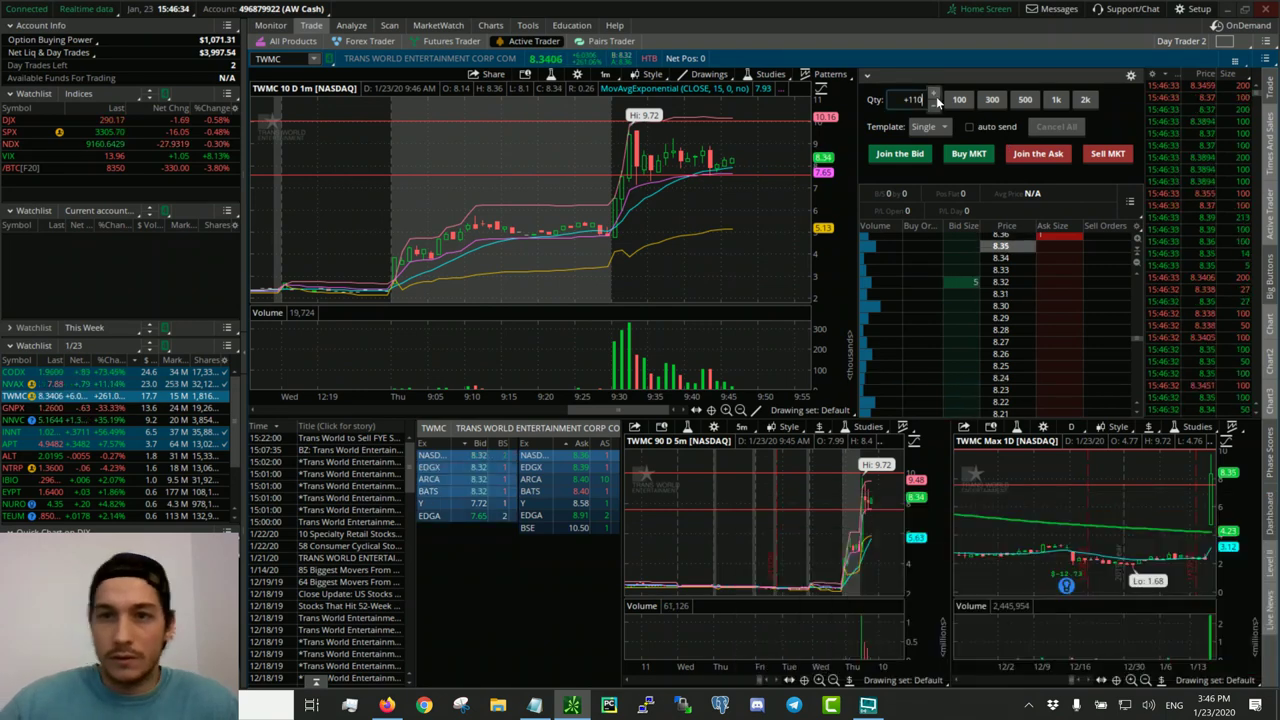
pyautogui.click(934, 96)
pyautogui.click(934, 96)
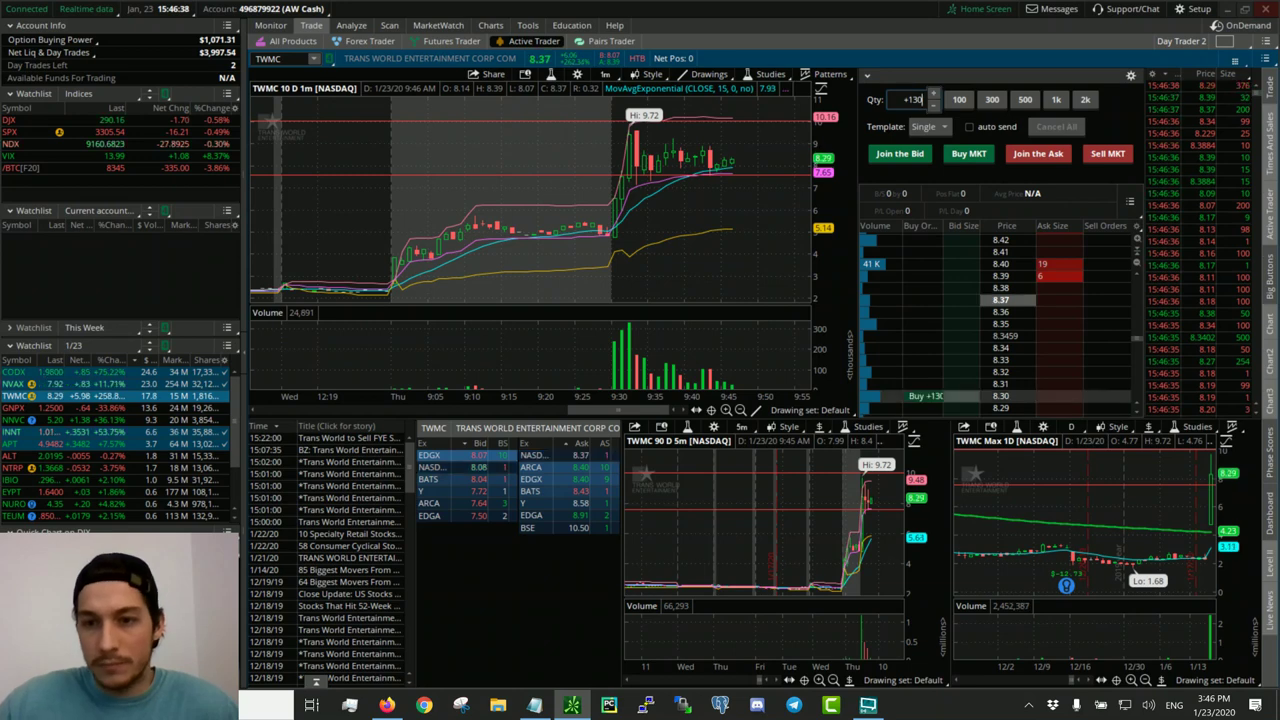
pyautogui.click(966, 399)
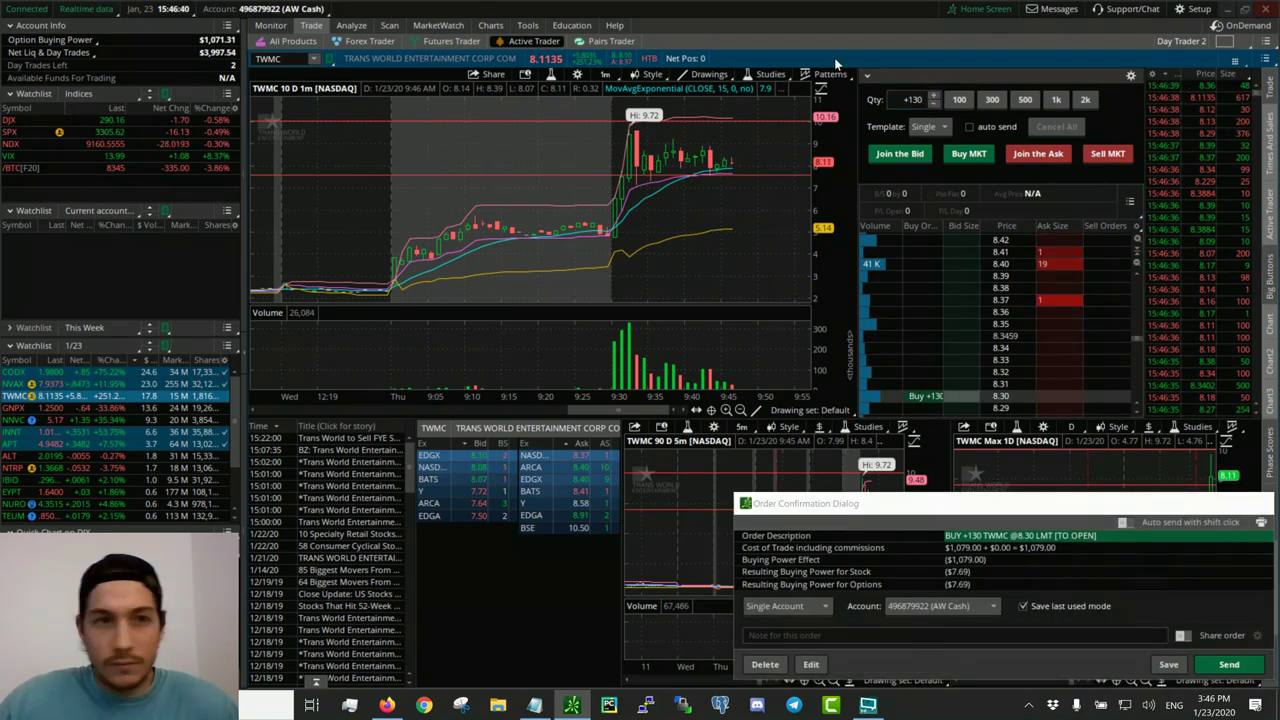
pyautogui.press('Escape')
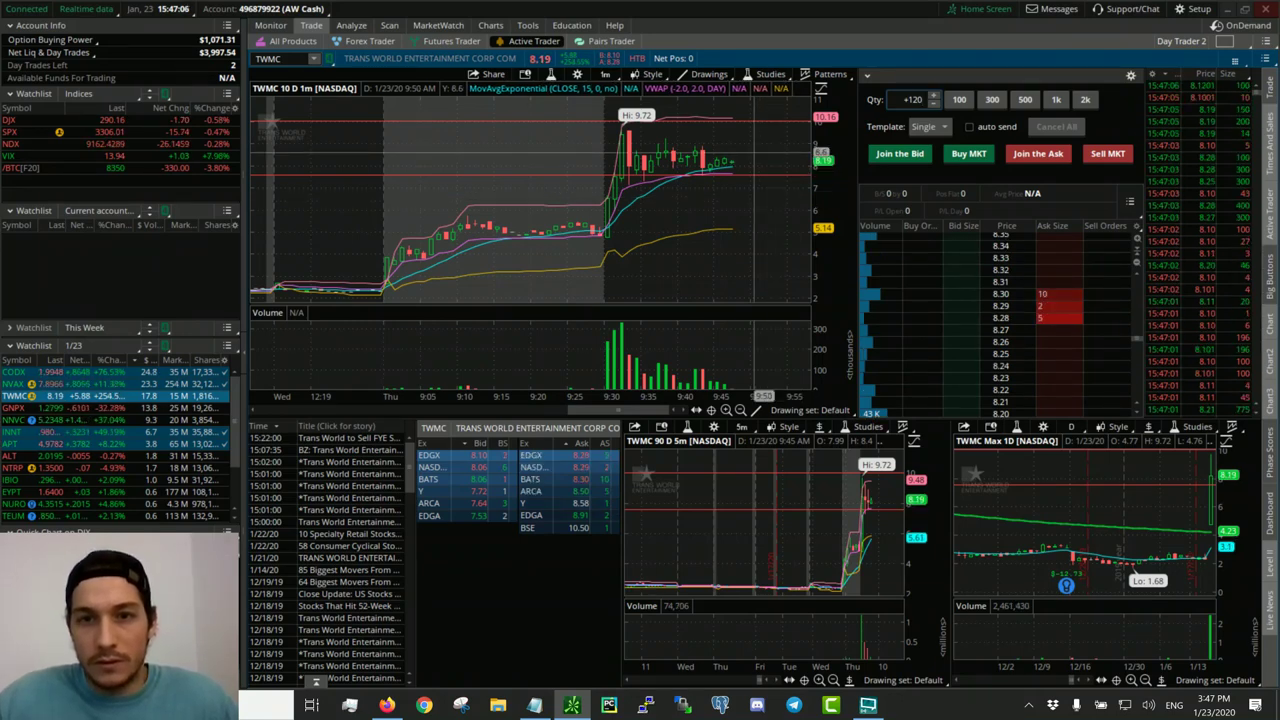
# - Glance at NVAX in the watchlist, return to TWMC, and examine its 1-minute candles over the past days and since the open
pyautogui.moveTo(746, 165); pyautogui.dragTo(762, 127)
pyautogui.press('Escape')
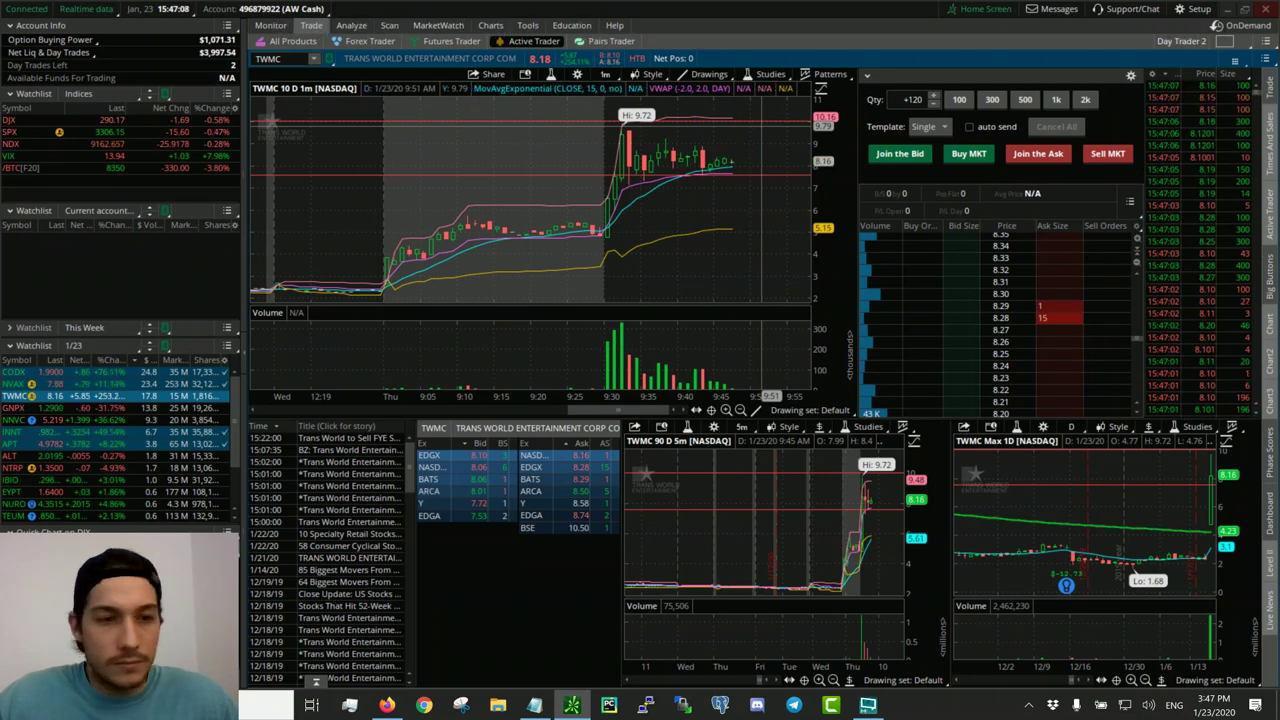
pyautogui.press('Up')
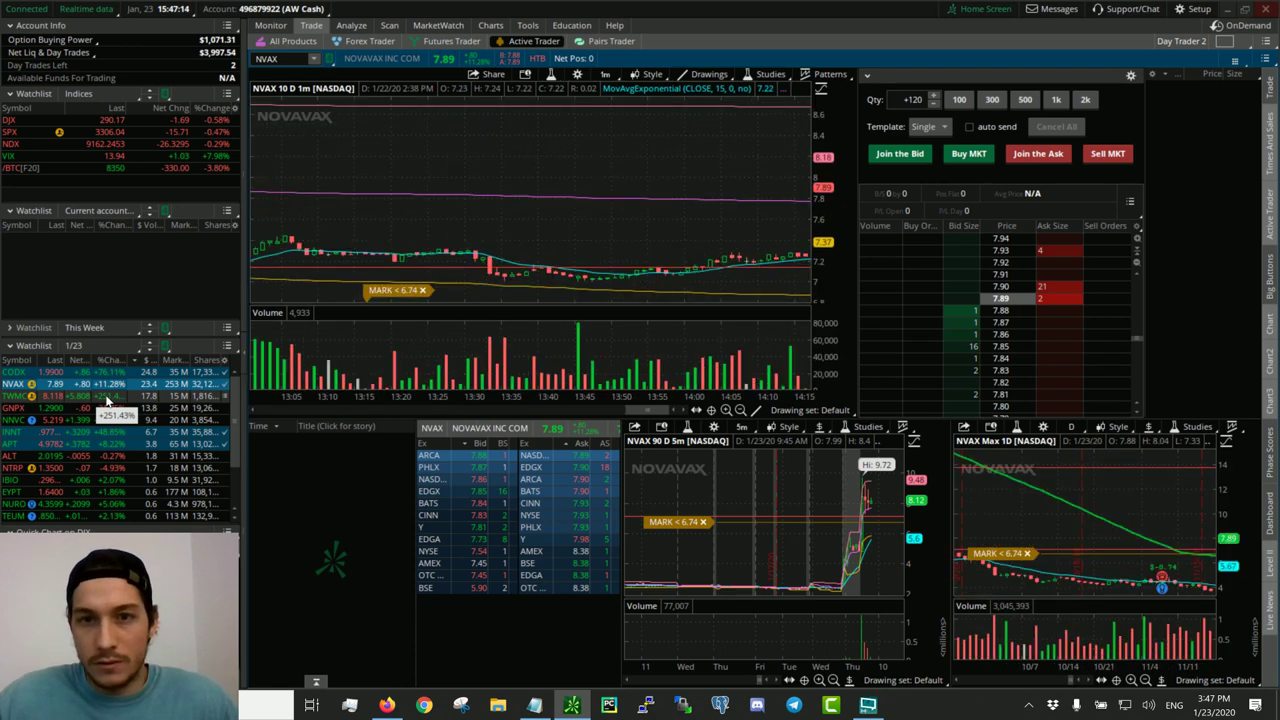
pyautogui.click(107, 397)
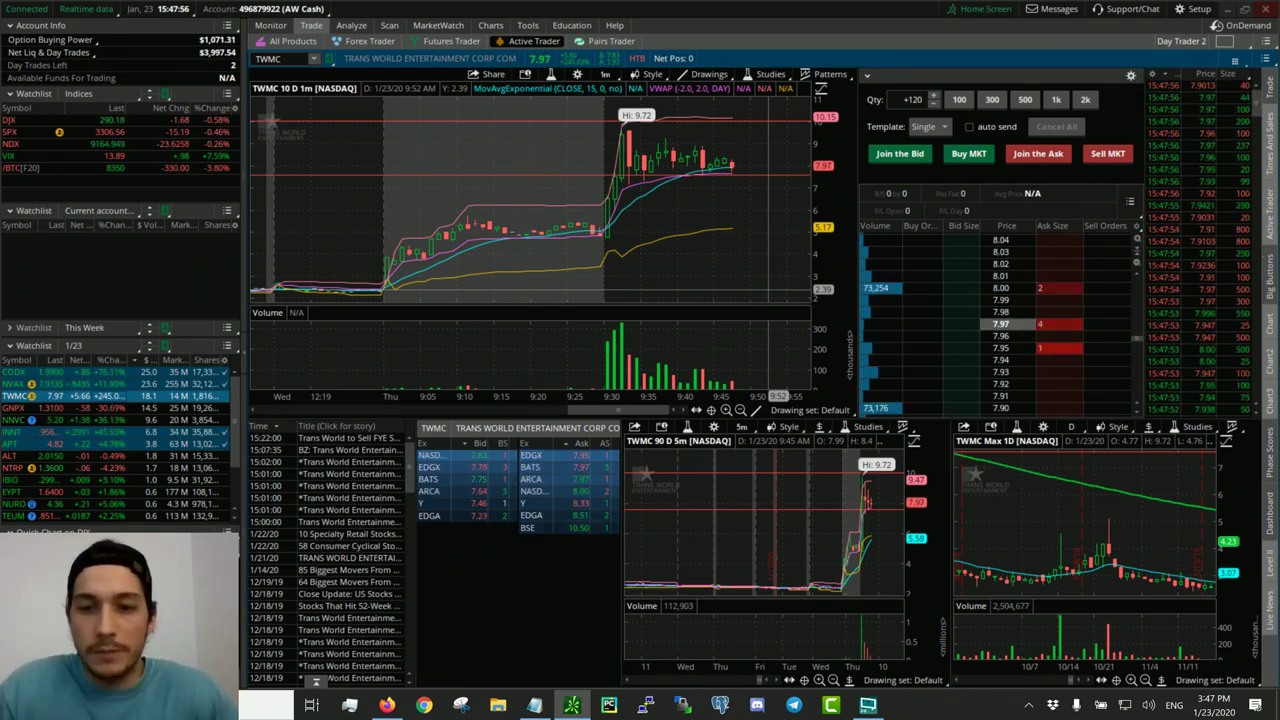
pyautogui.scroll(-3, 760, 280)
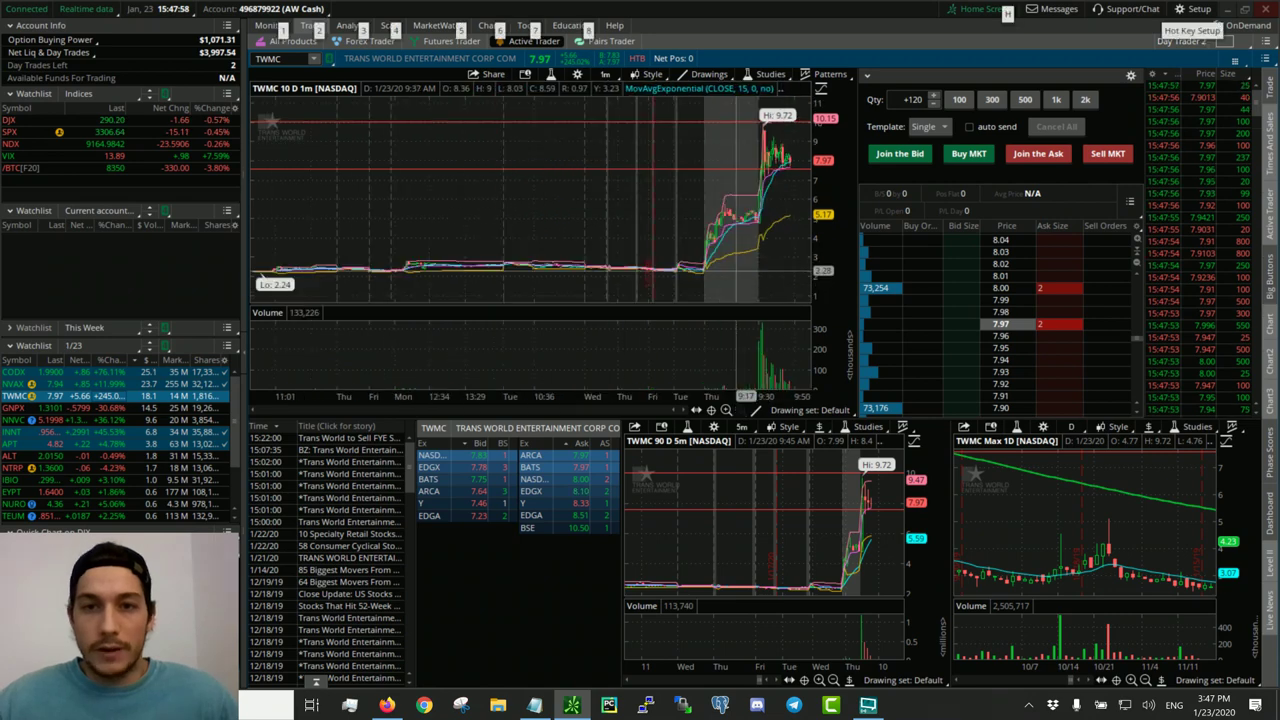
pyautogui.scroll(5, 745, 200)
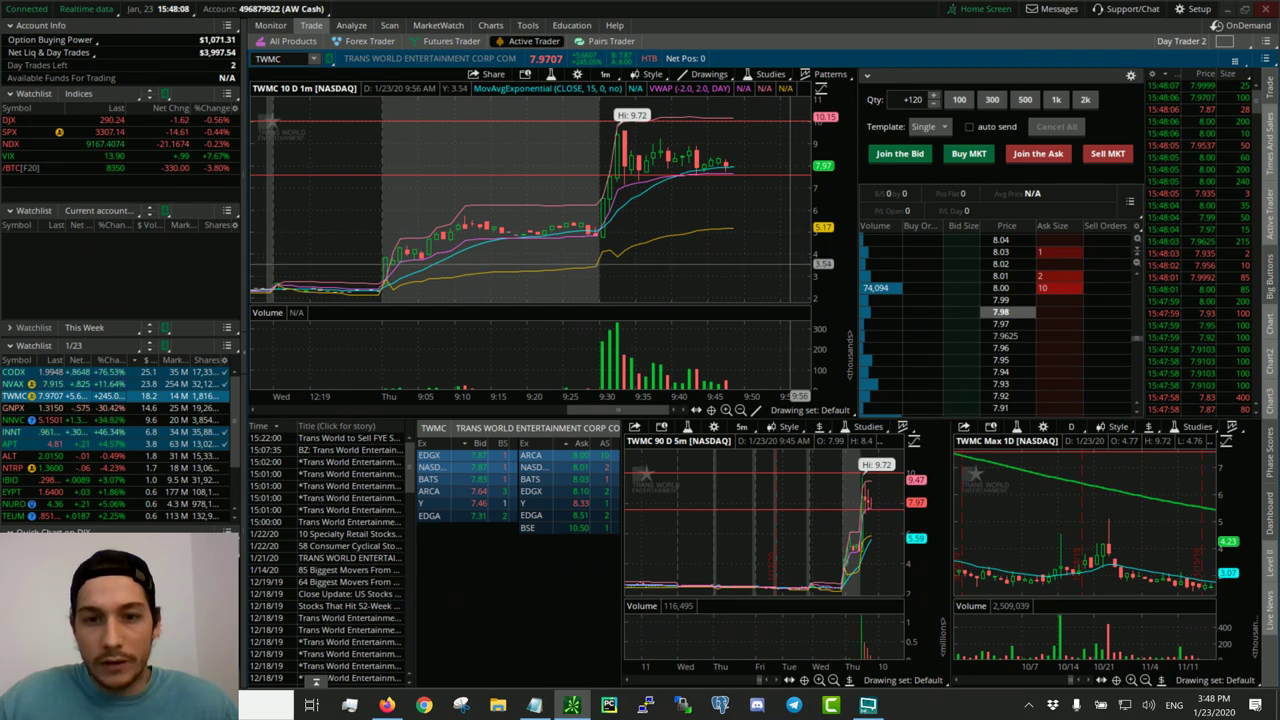
pyautogui.scroll(-2, 749, 370)
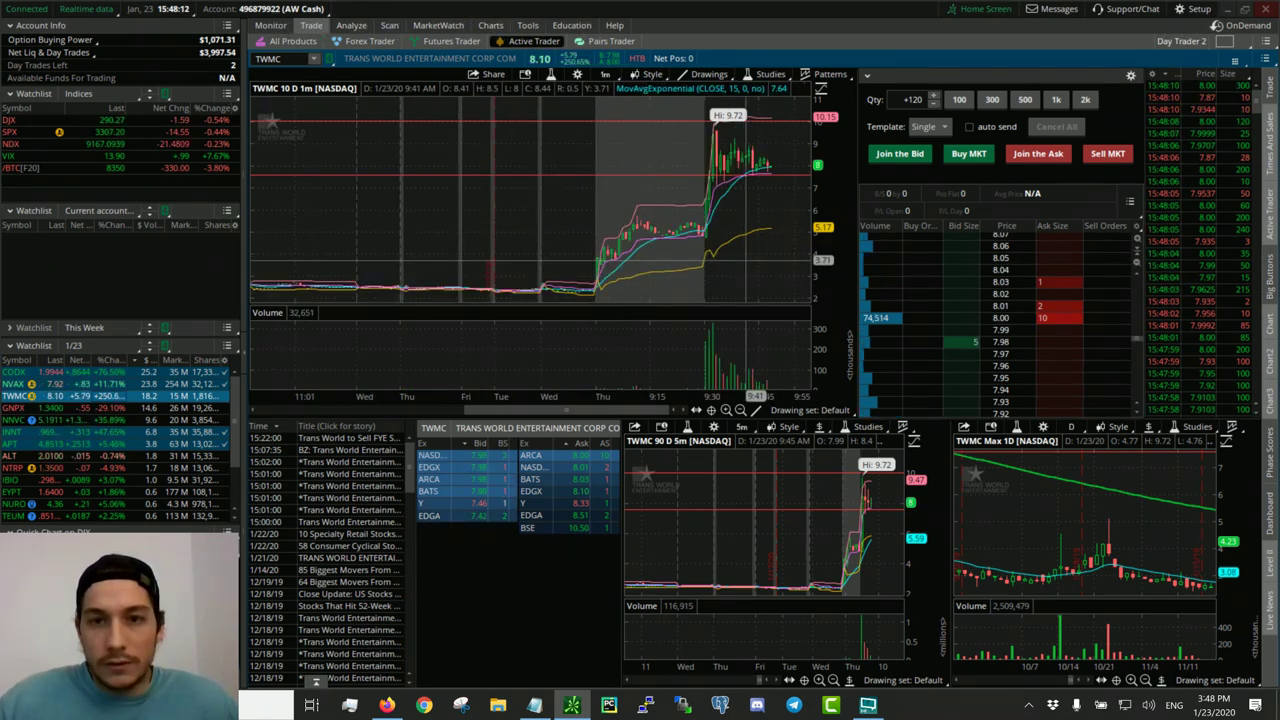
pyautogui.scroll(2, 757, 380)
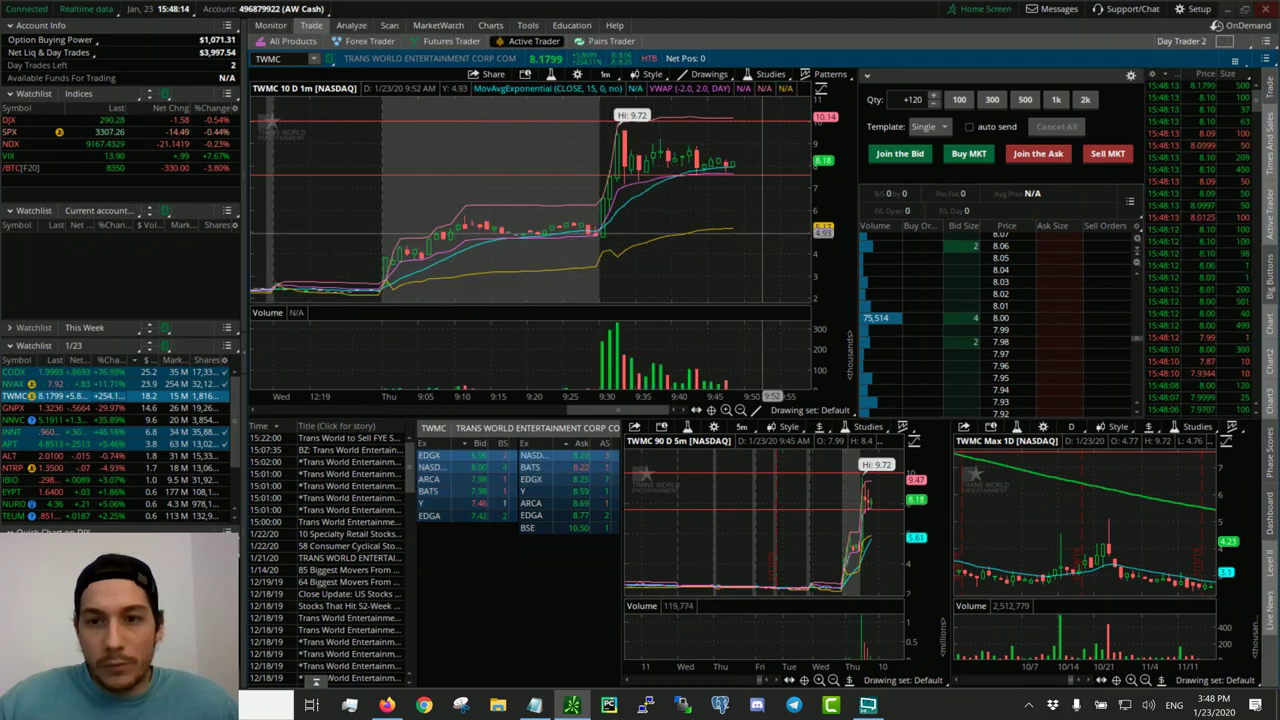
# - Draft a TWMC limit buy order for 120 shares at 8.17
pyautogui.click(1105, 353)
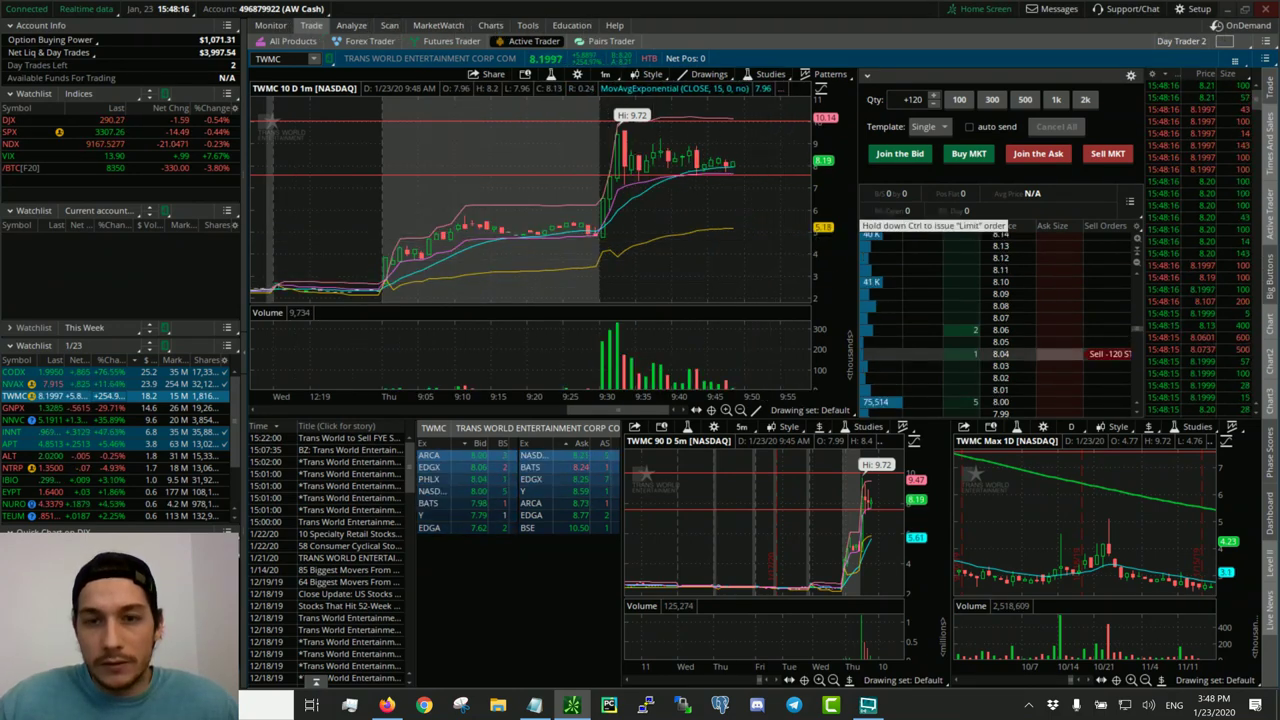
pyautogui.click(1105, 353)
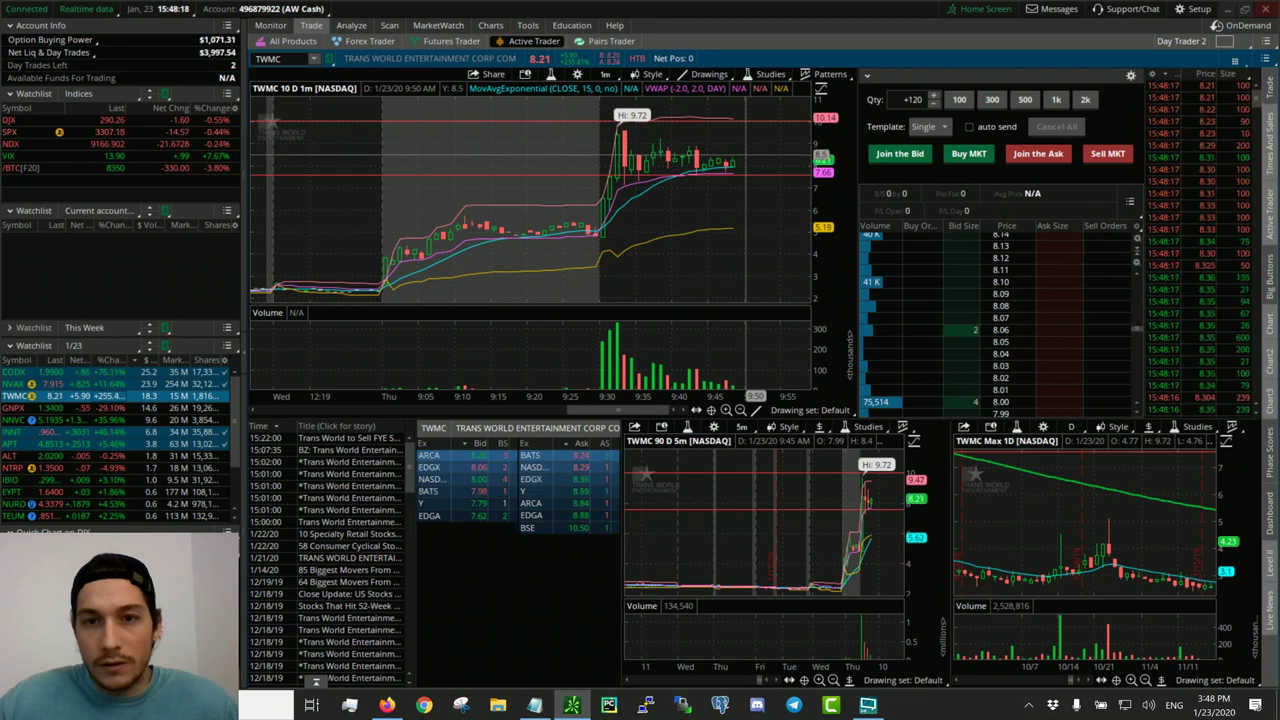
pyautogui.click(925, 329)
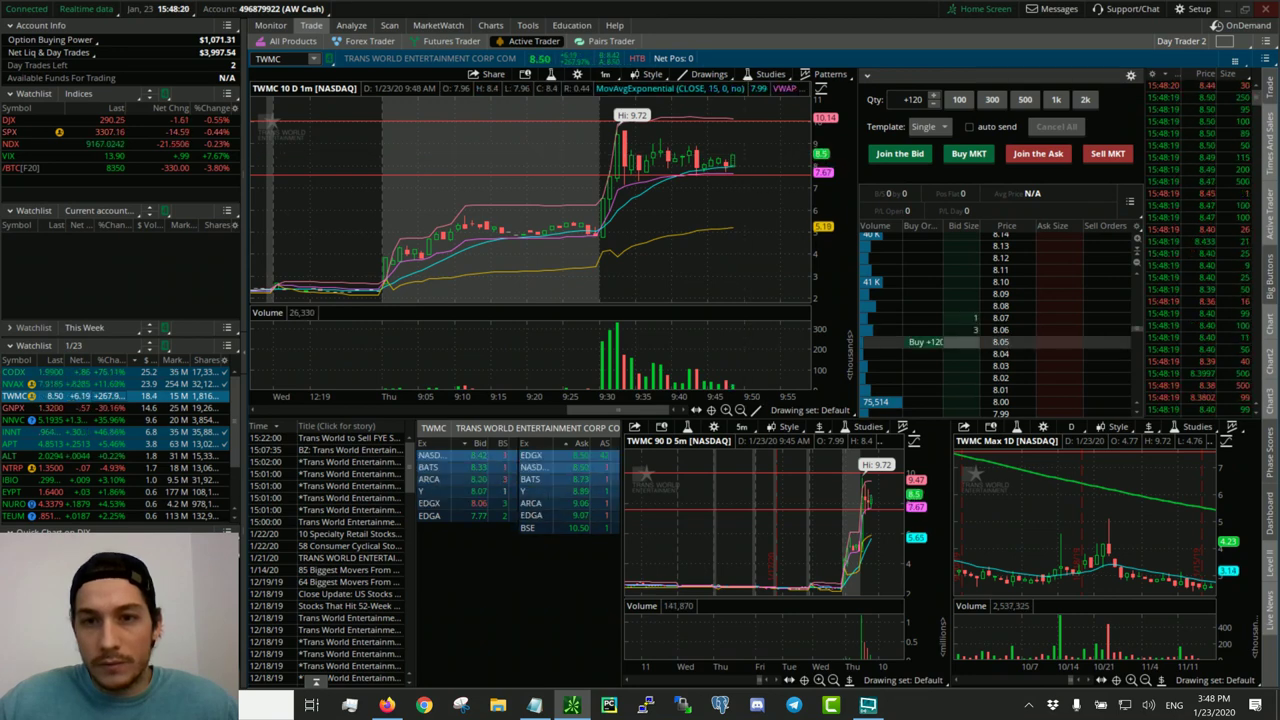
pyautogui.moveTo(925, 329)
pyautogui.mouseDown()
pyautogui.moveTo(925, 250)
pyautogui.moveTo(925, 322)
pyautogui.mouseUp()
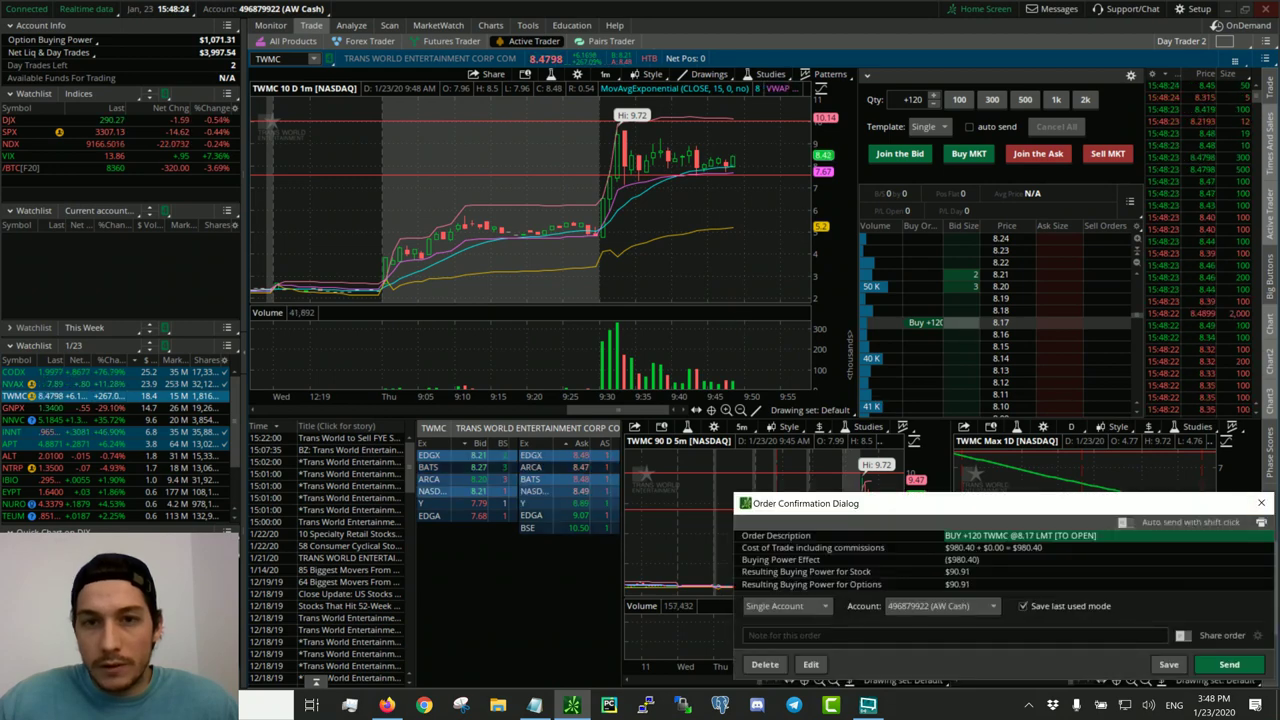
pyautogui.click(1205, 660)
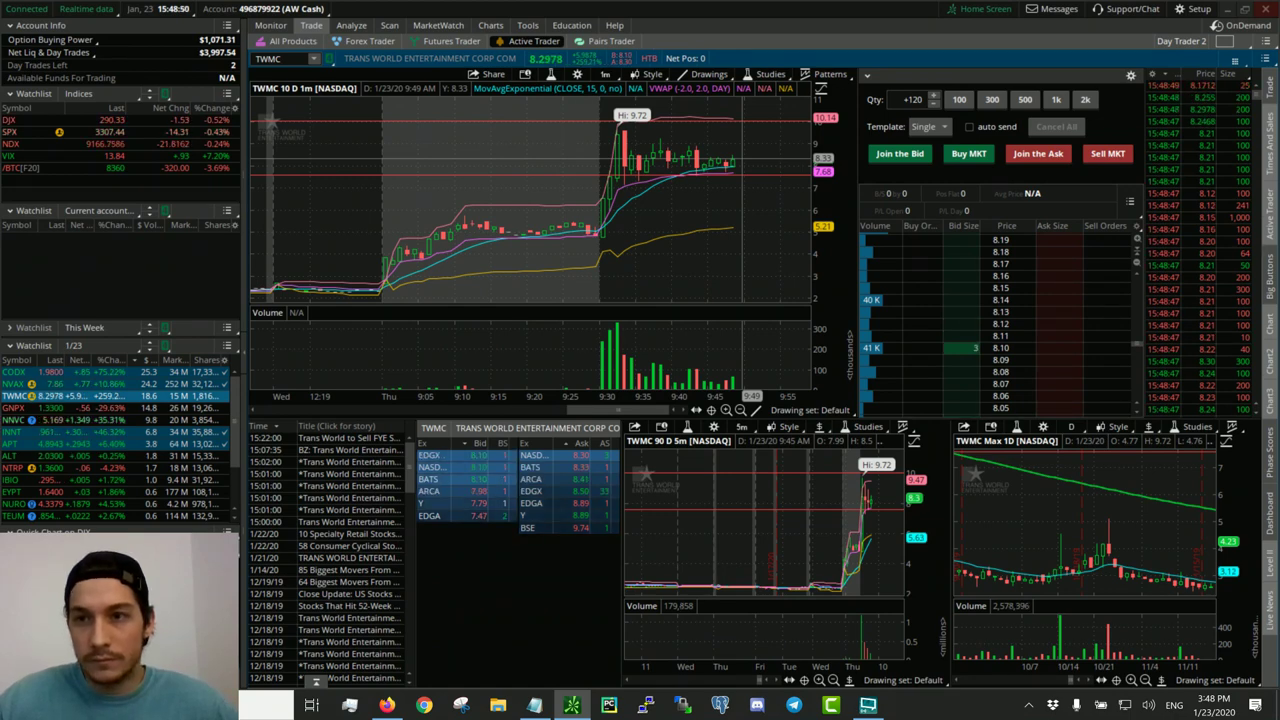
# - Send a TWMC limit buy order for 120 shares at 8.38
pyautogui.scroll(-5, 907, 309)
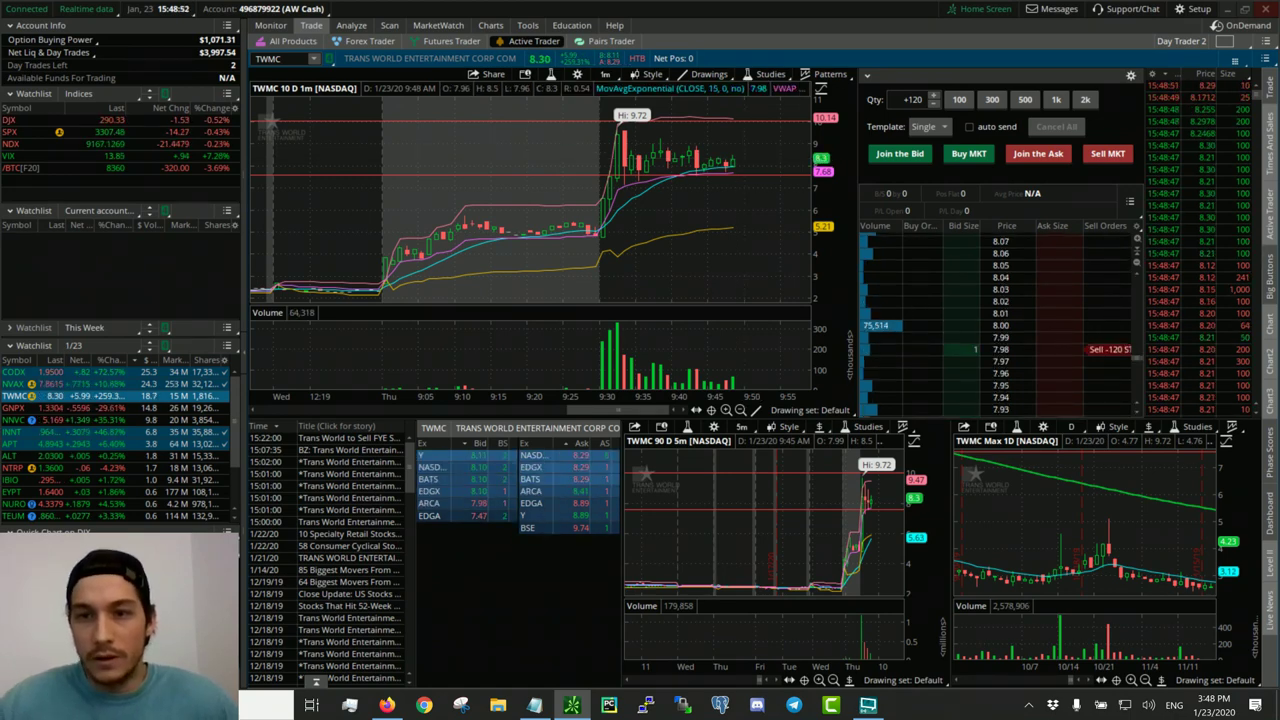
pyautogui.scroll(9, 907, 309)
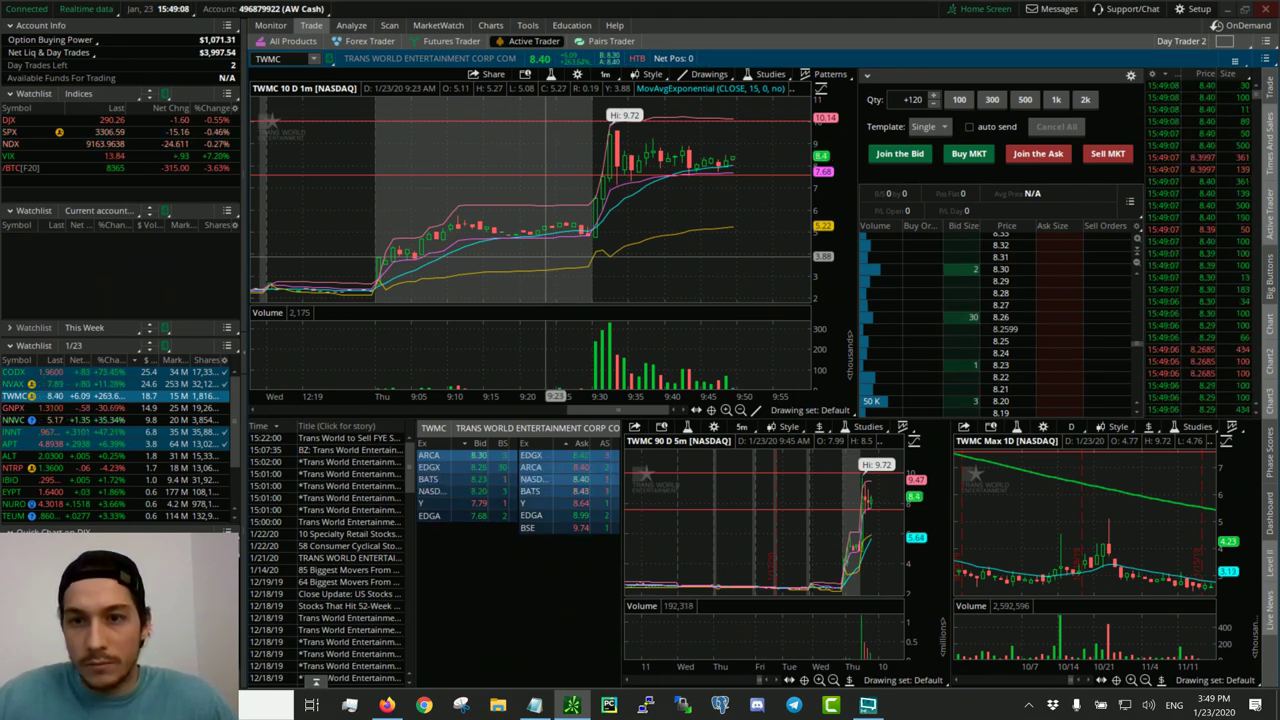
pyautogui.scroll(5, 984, 281)
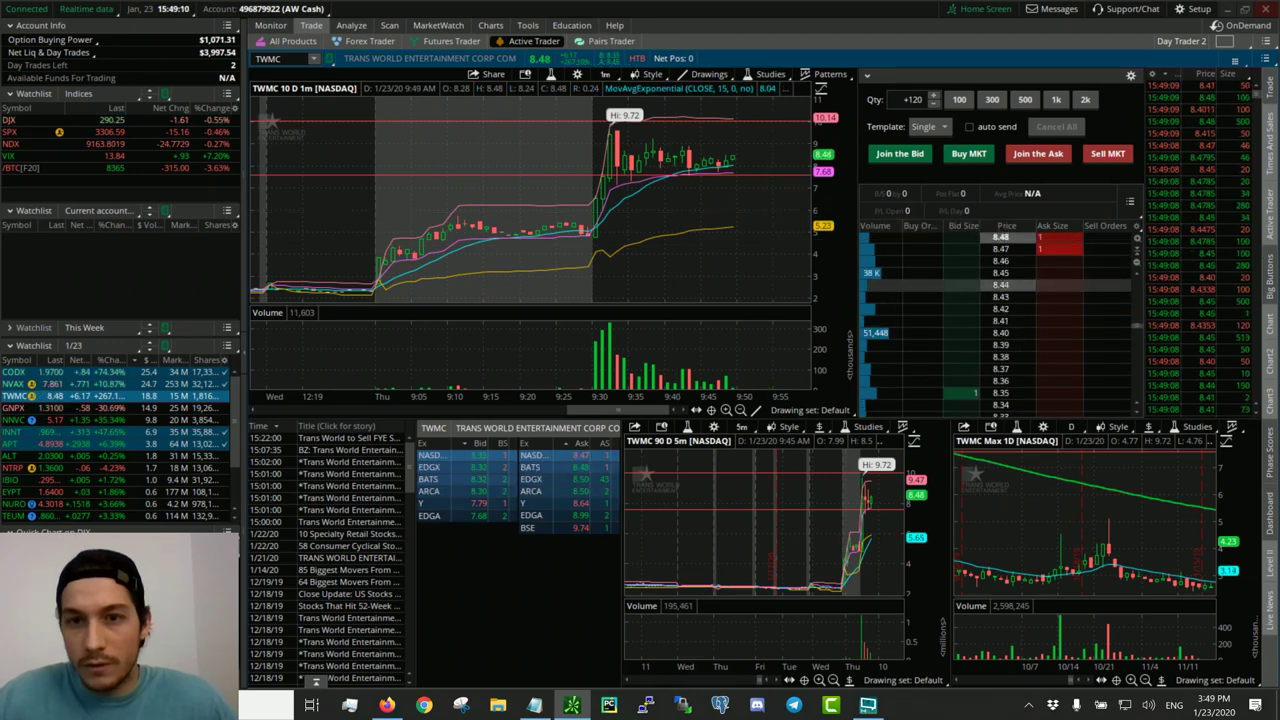
pyautogui.click(964, 320)
pyautogui.press('Return')
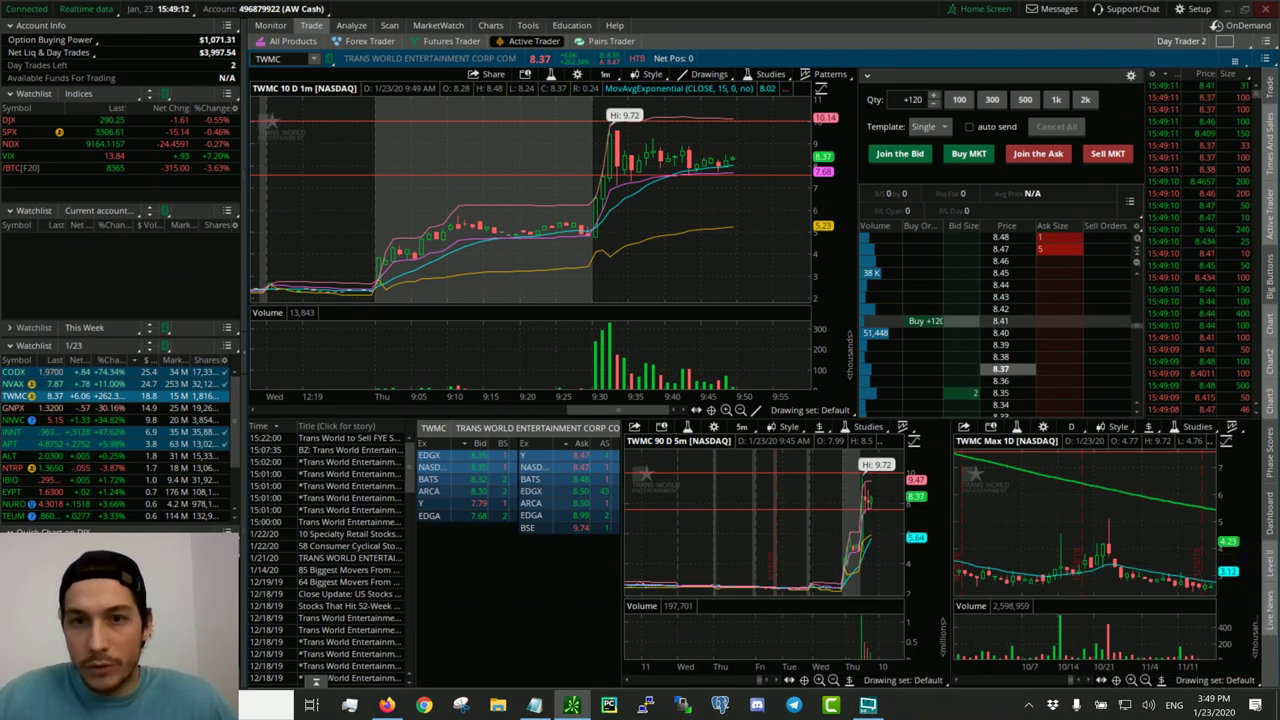
pyautogui.moveTo(925, 320); pyautogui.dragTo(925, 380)
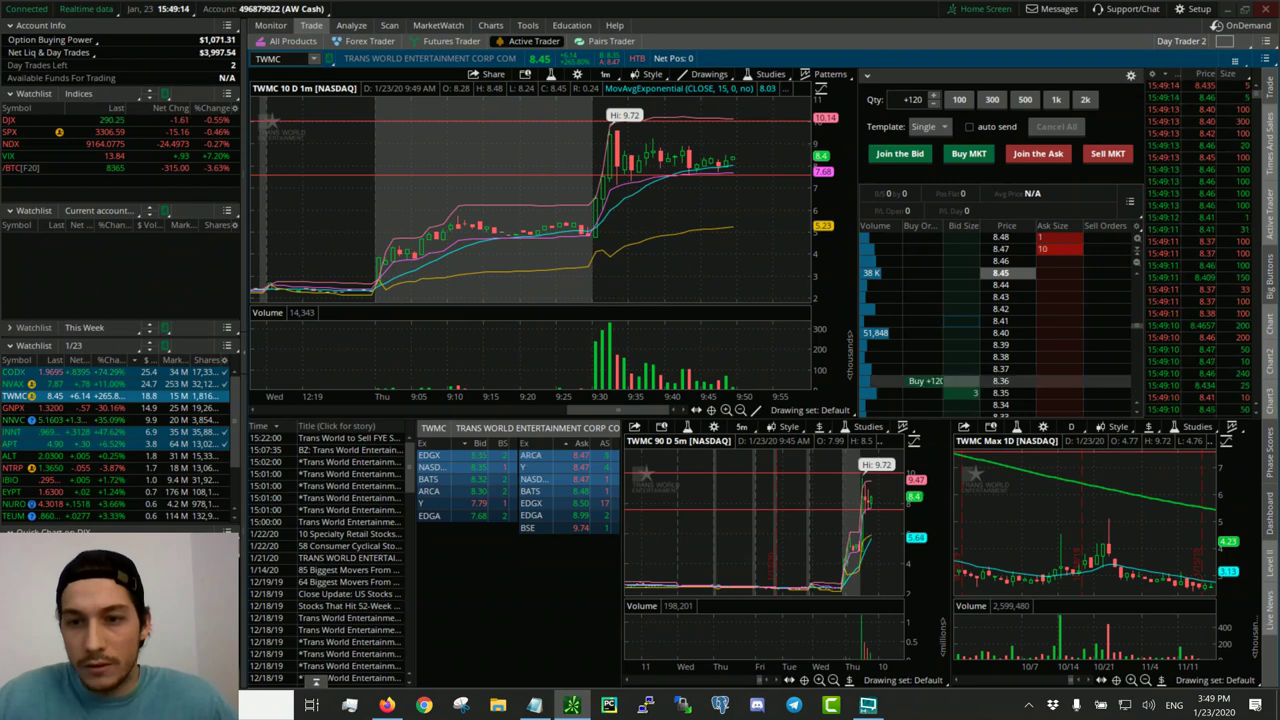
pyautogui.scroll(-4, 925, 380)
pyautogui.moveTo(925, 288); pyautogui.dragTo(925, 264)
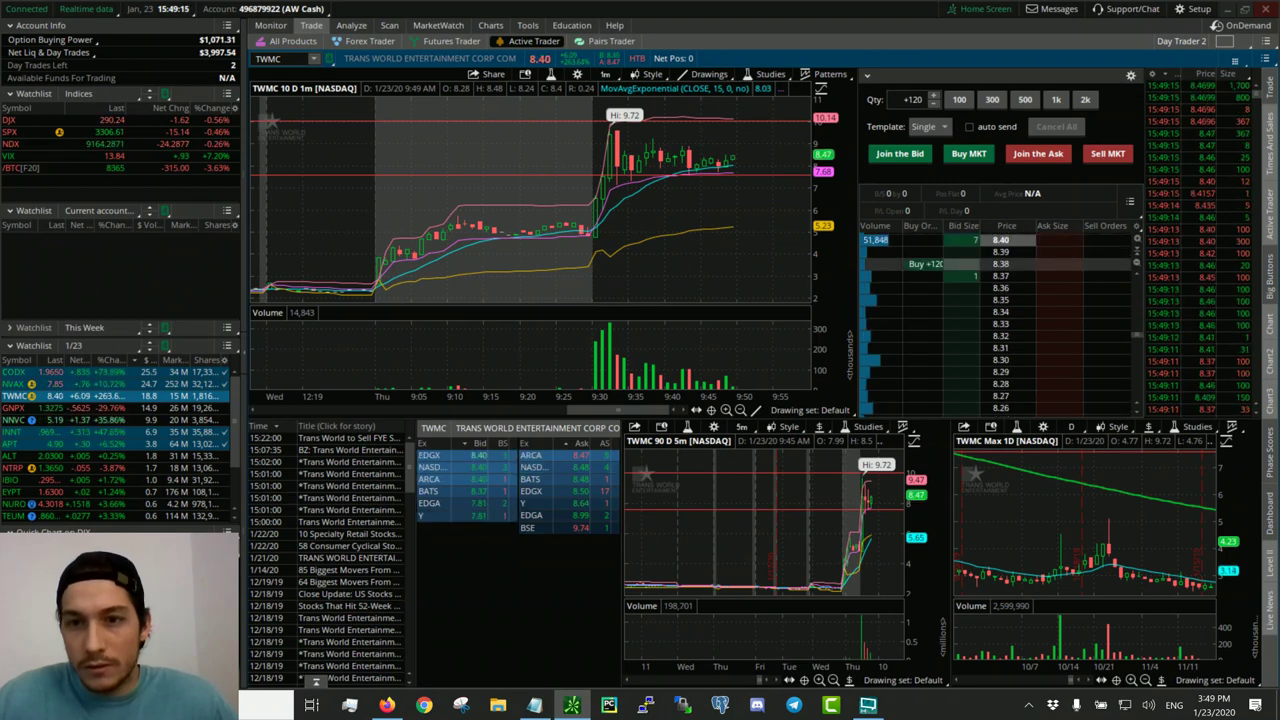
pyautogui.click(1208, 665)
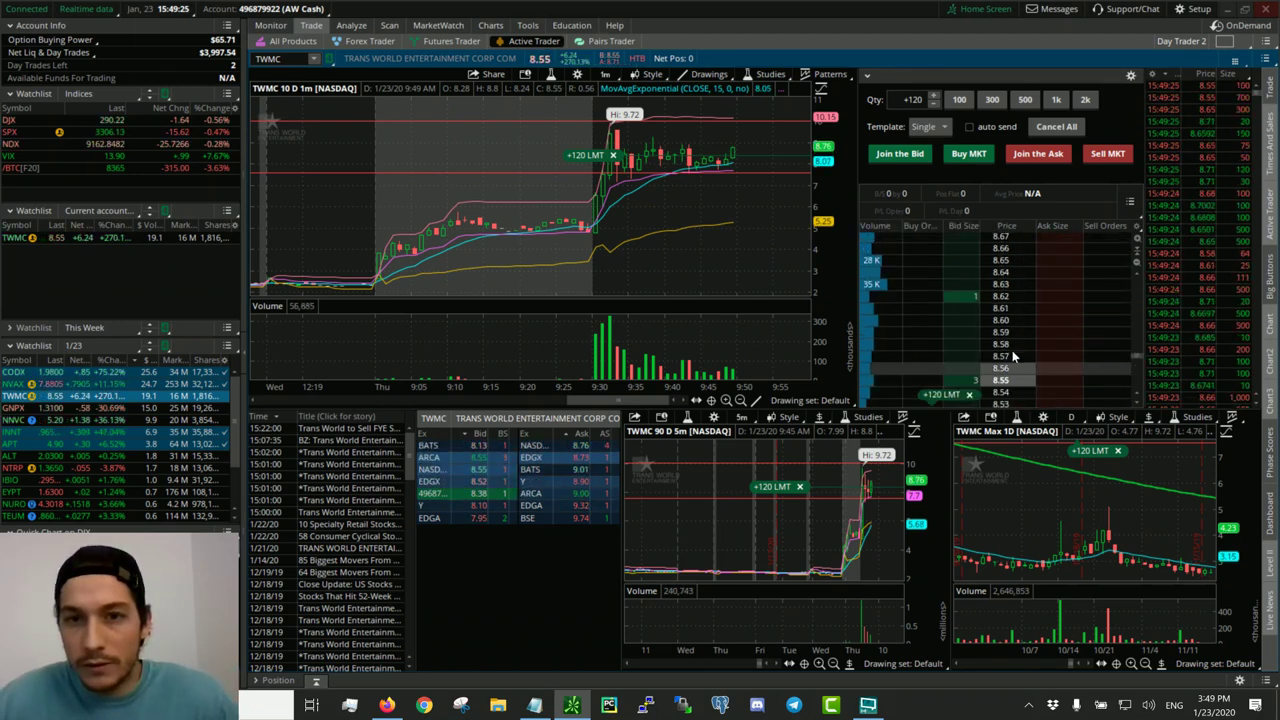
# - Raise the working TWMC buy order's limit price to 8.47 and send the replacement order
pyautogui.scroll(-5, 1013, 356)
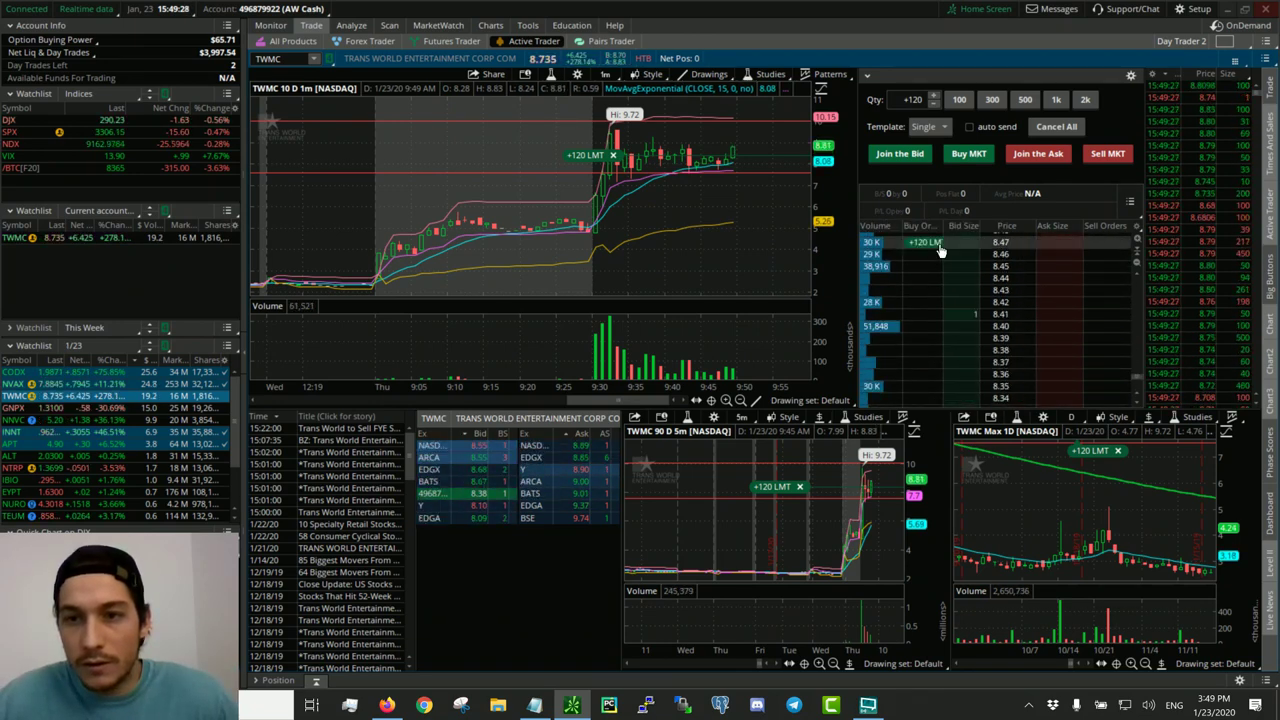
pyautogui.moveTo(940, 245); pyautogui.dragTo(922, 350)
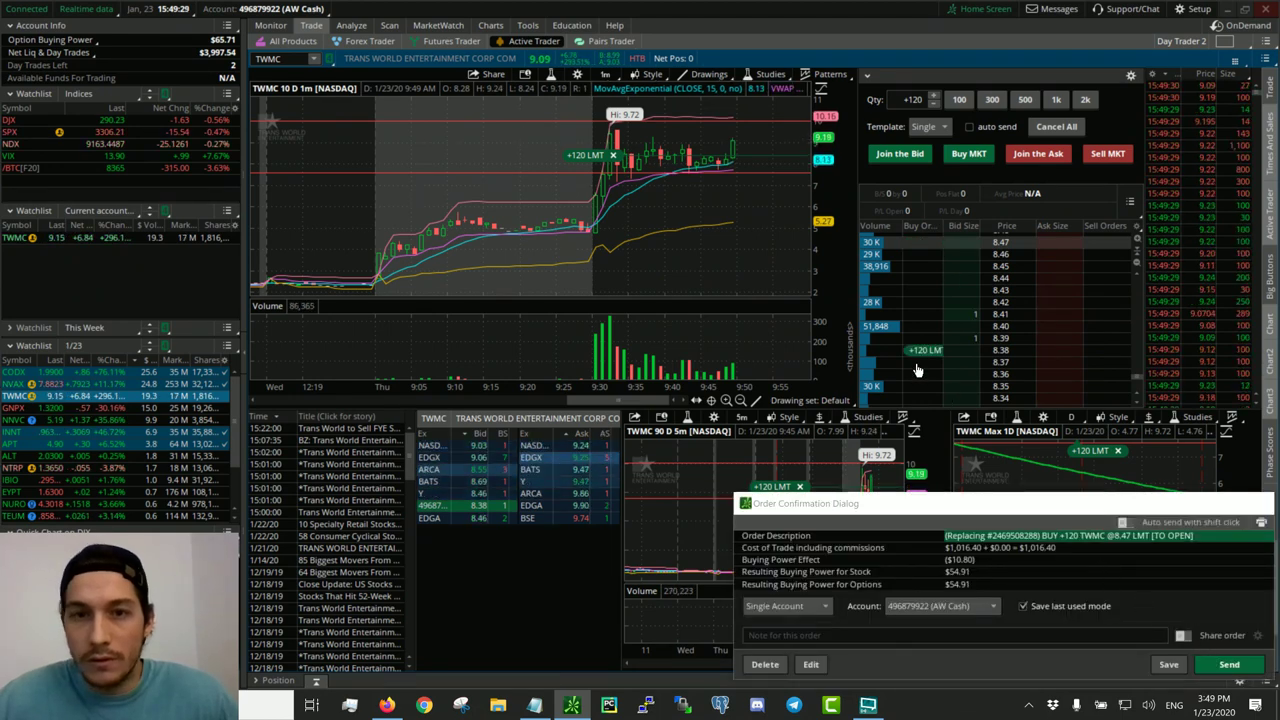
pyautogui.press('Return')
# - Cancel the working TWMC limit buy order at 8.47
pyautogui.scroll(10, 1023, 324)
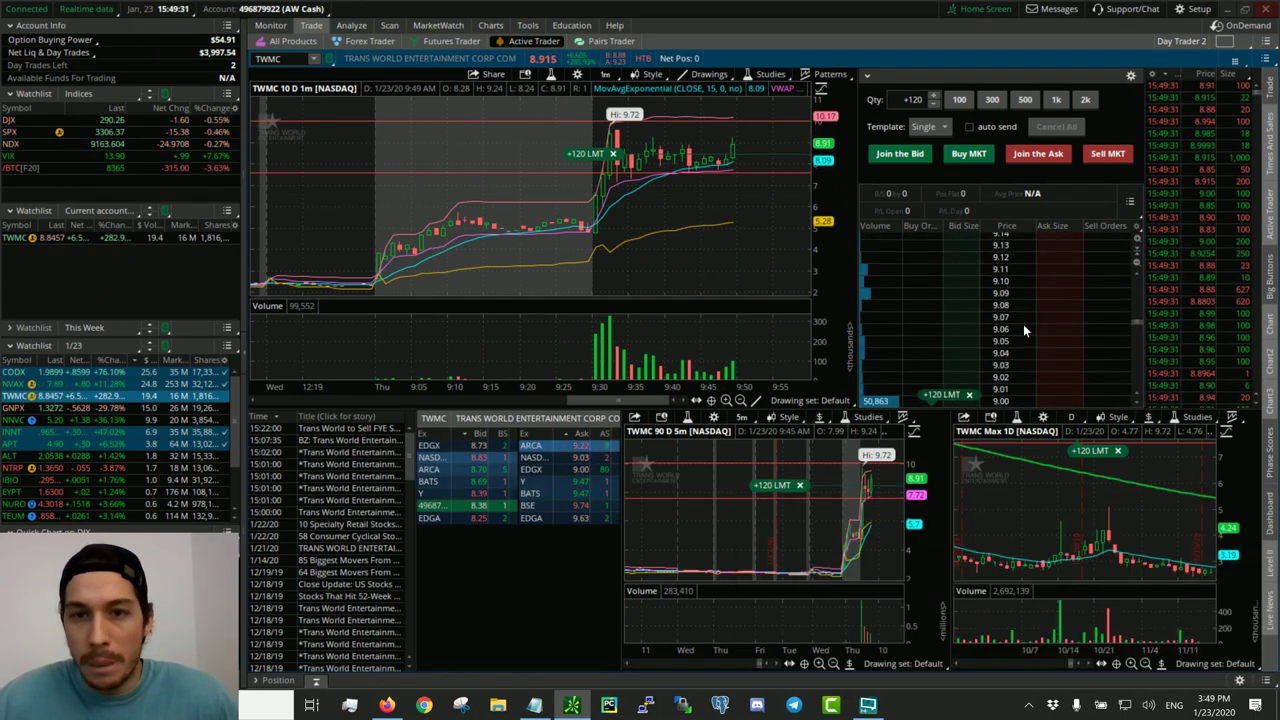
pyautogui.scroll(-1, 1026, 328)
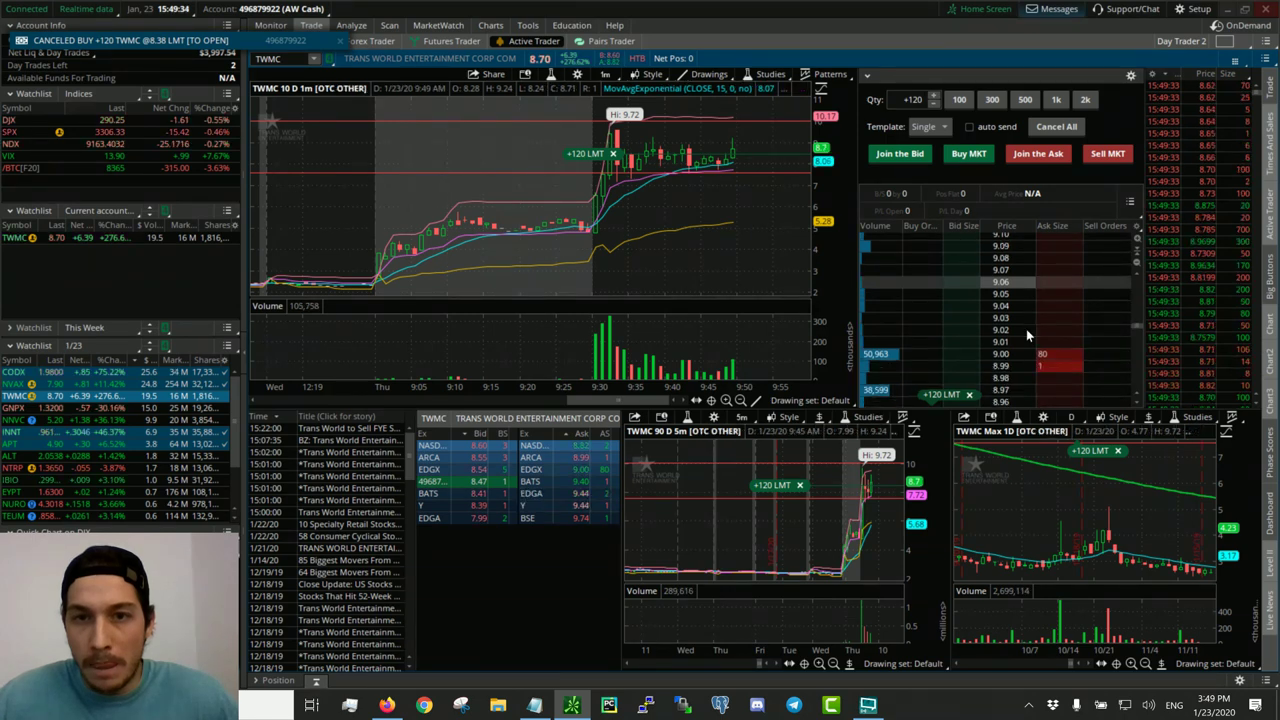
pyautogui.scroll(-4, 1024, 332)
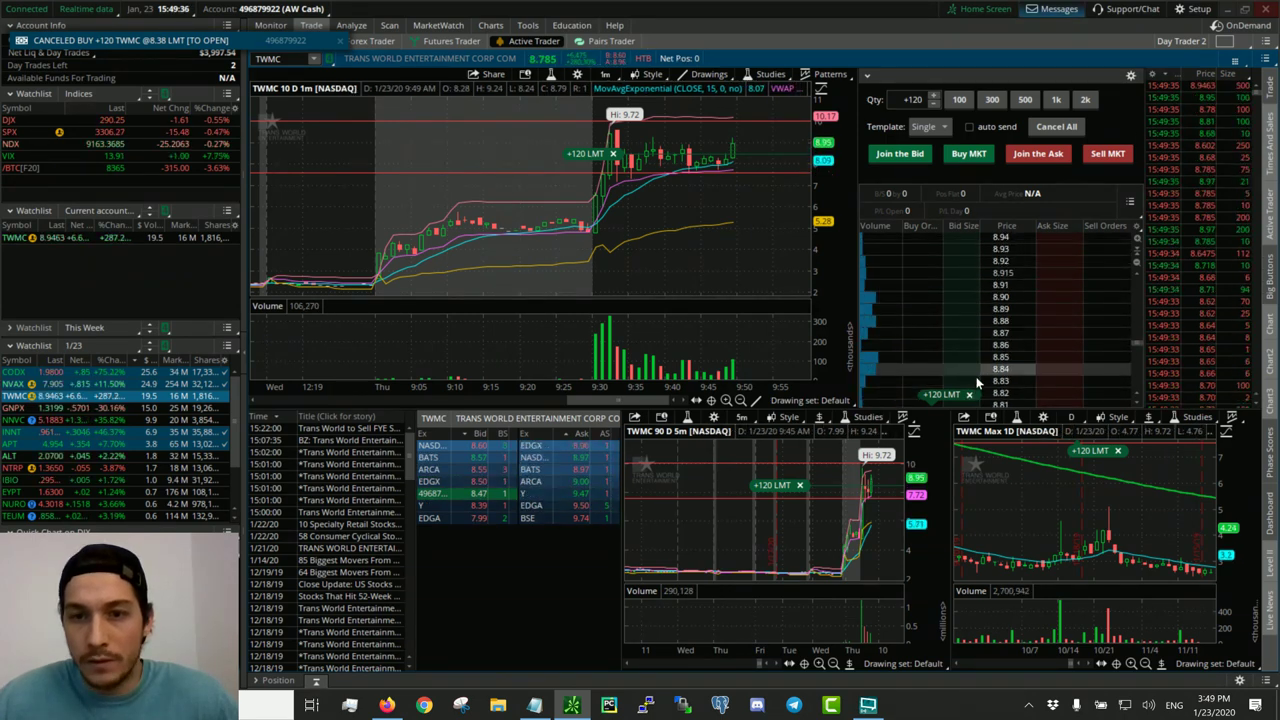
pyautogui.scroll(-3, 978, 380)
pyautogui.scroll(-3, 982, 377)
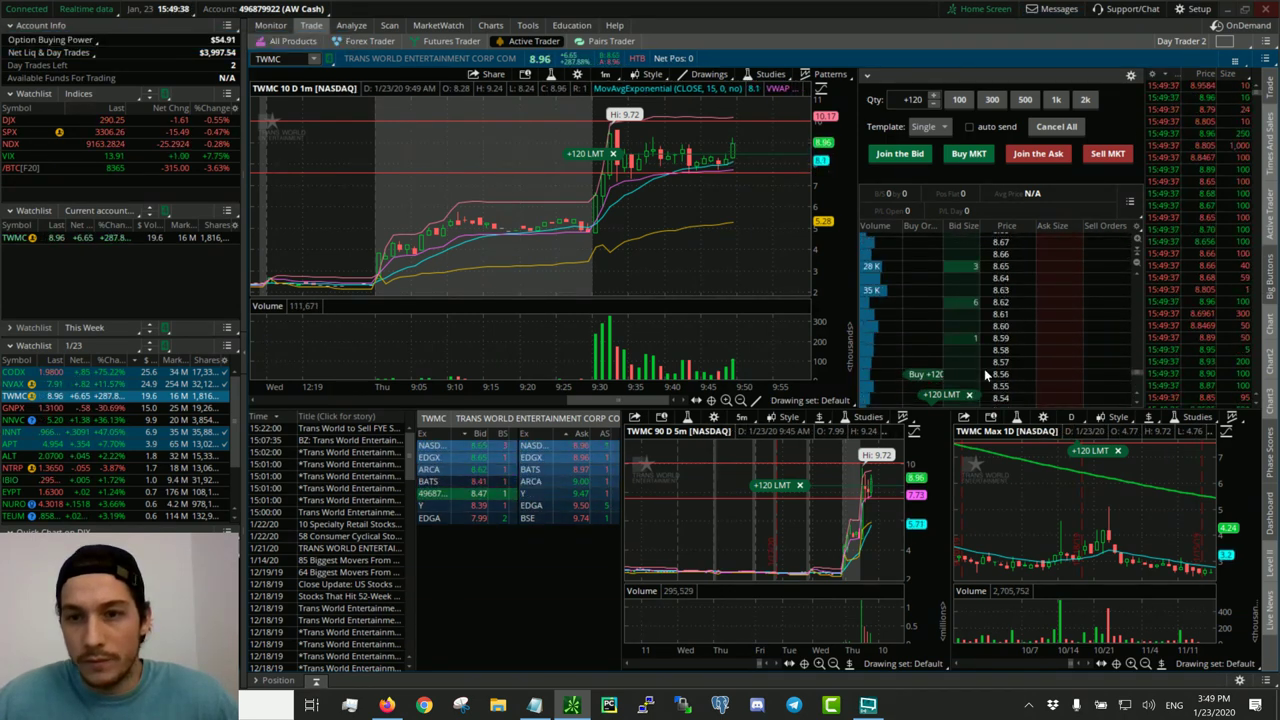
pyautogui.click(968, 395)
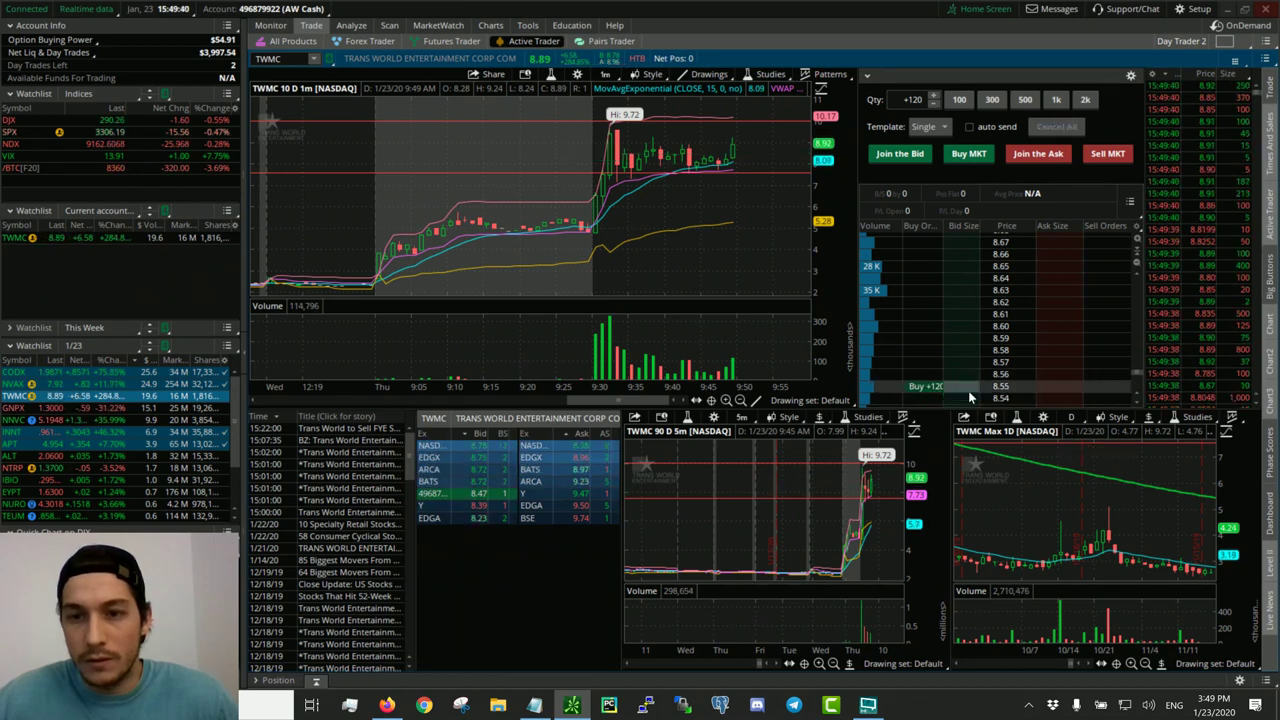
# - Send a new TWMC limit buy order for 120 shares at 8.55
pyautogui.moveTo(968, 382); pyautogui.dragTo(968, 350)
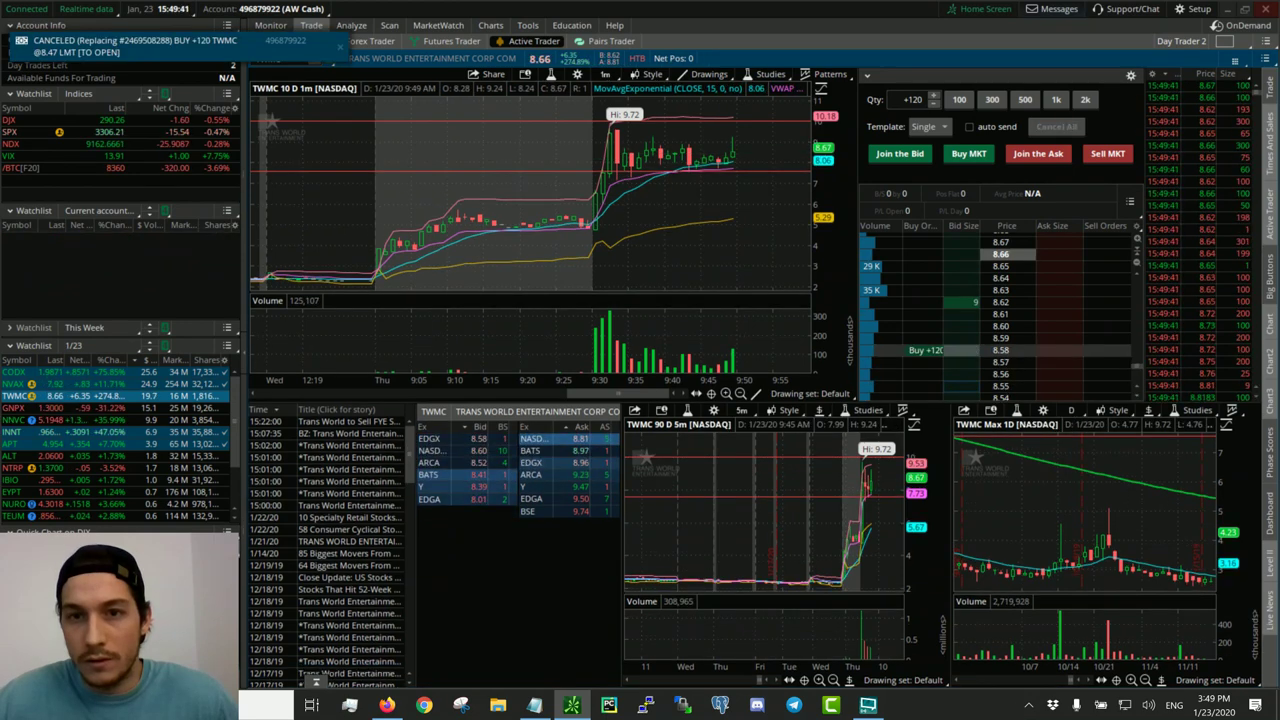
pyautogui.scroll(-4, 1000, 350)
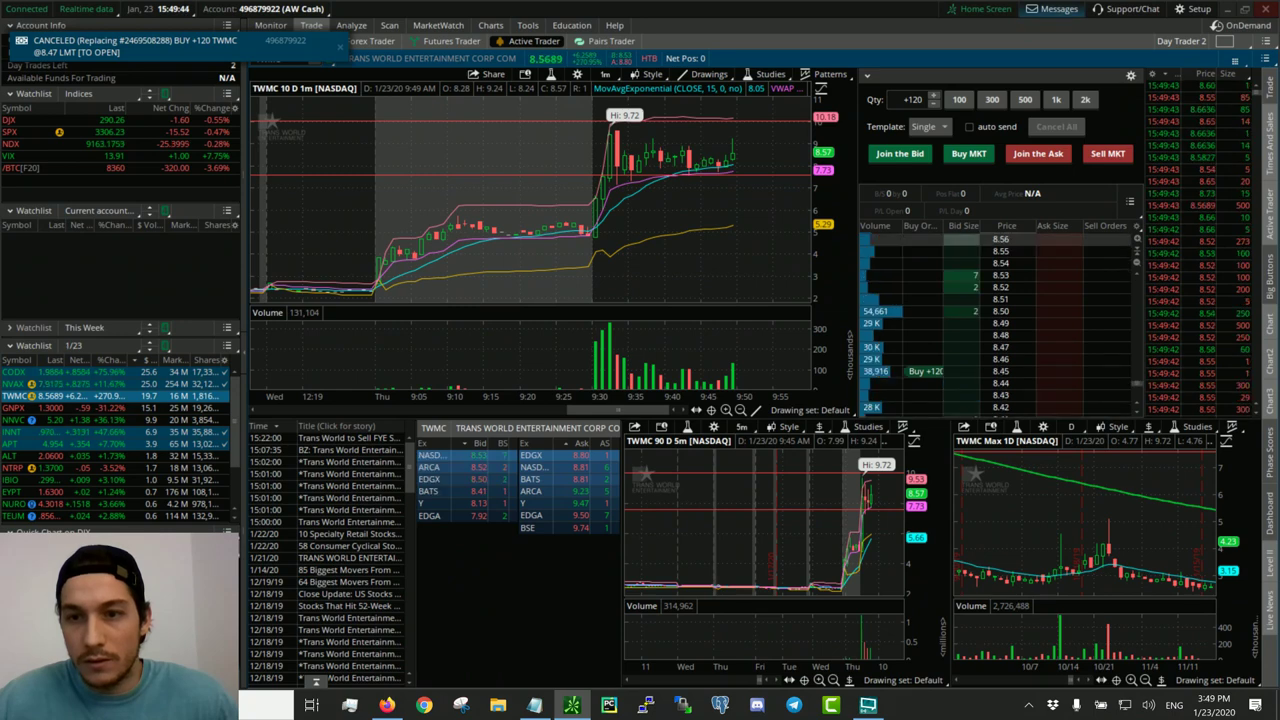
pyautogui.click(925, 251)
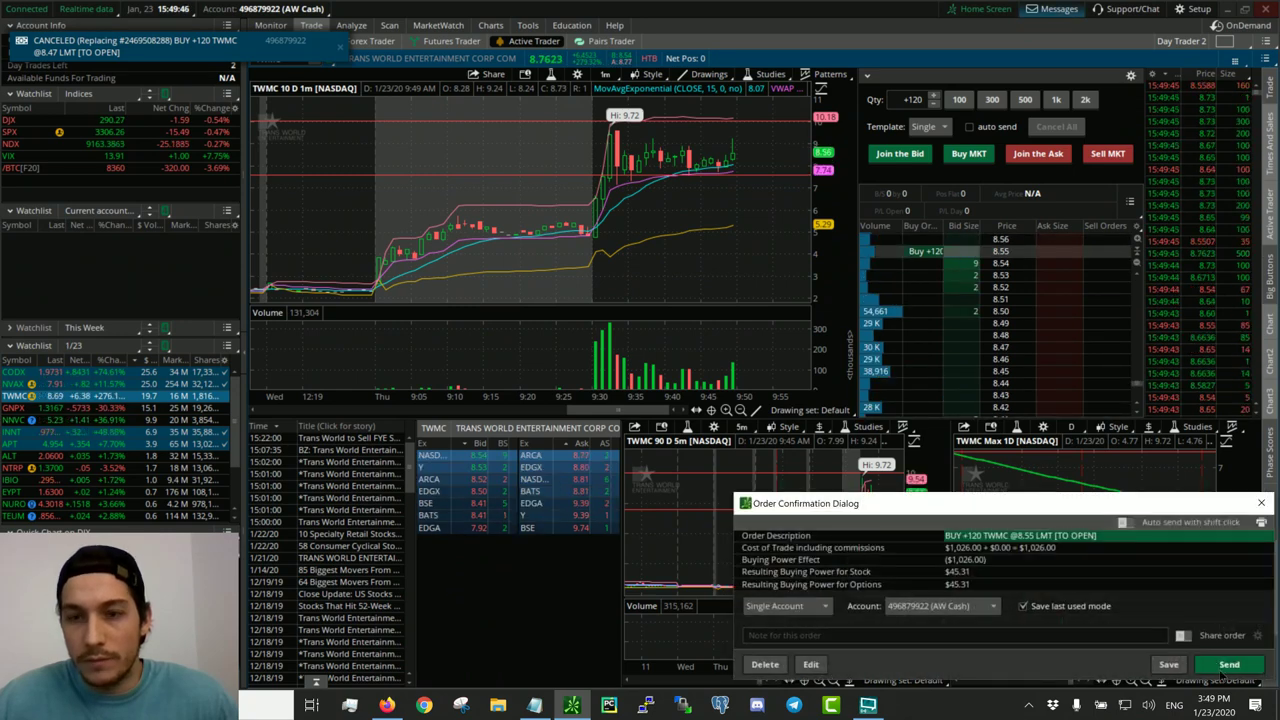
pyautogui.click(1215, 664)
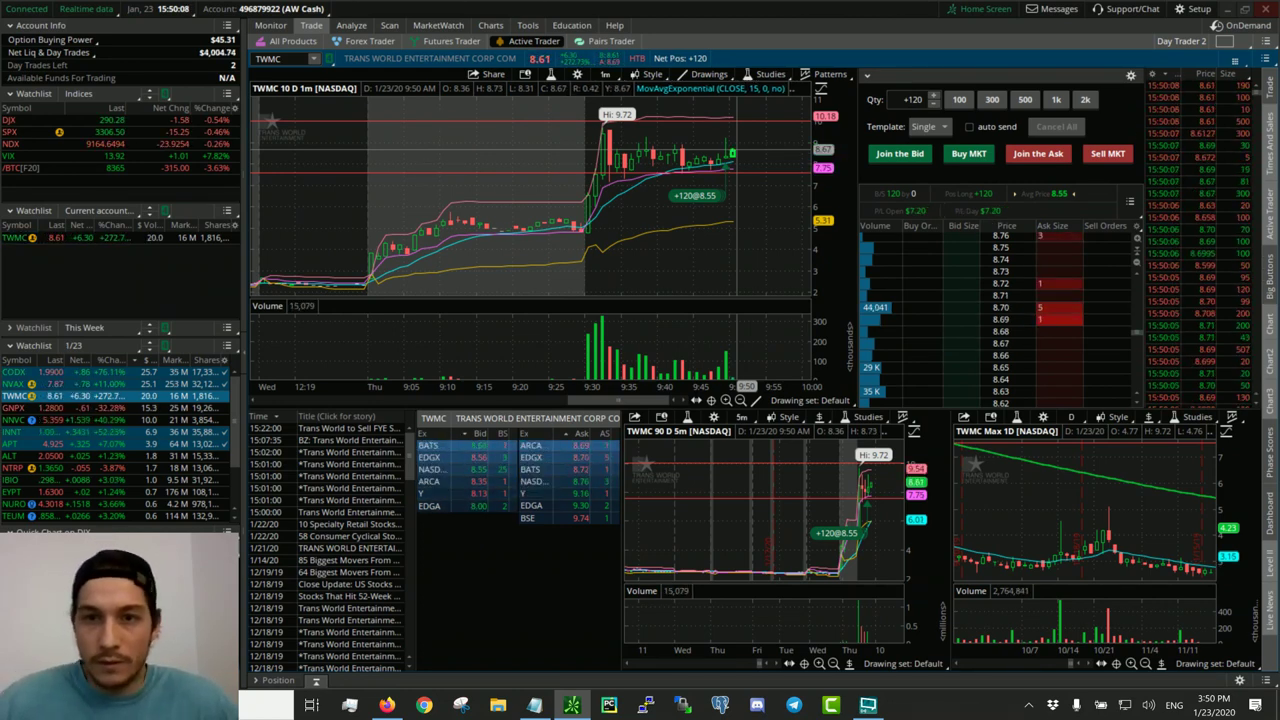
# - Turn on automatic sending of orders and bring TWMC's daily chart forward to the latest January candles
pyautogui.click(988, 126)
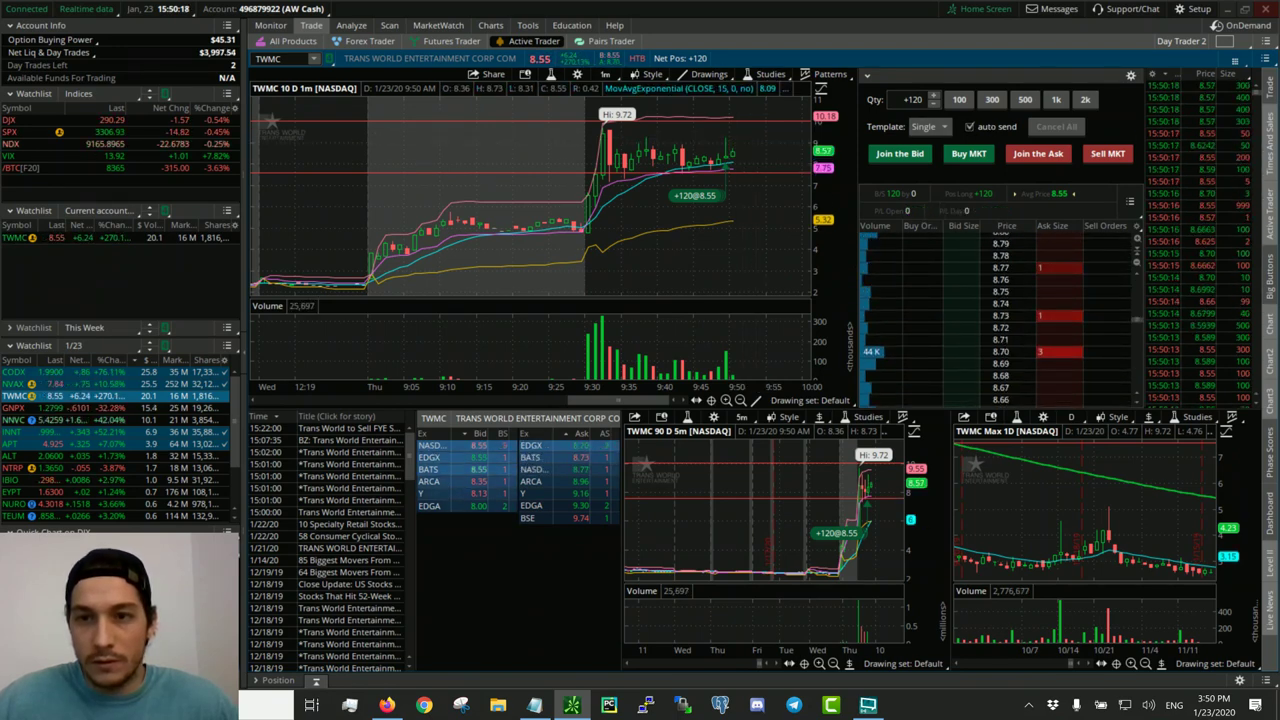
pyautogui.click(1036, 366)
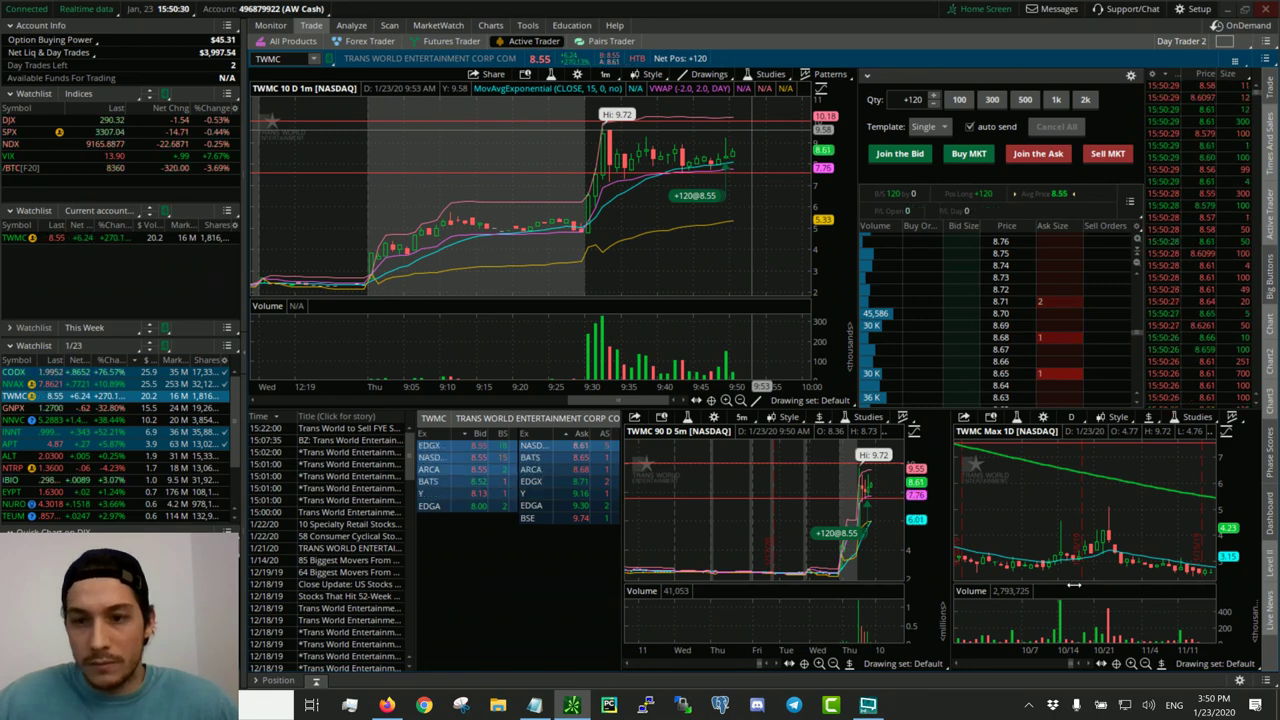
pyautogui.scroll(-3, 1180, 570)
pyautogui.scroll(-3, 1090, 540)
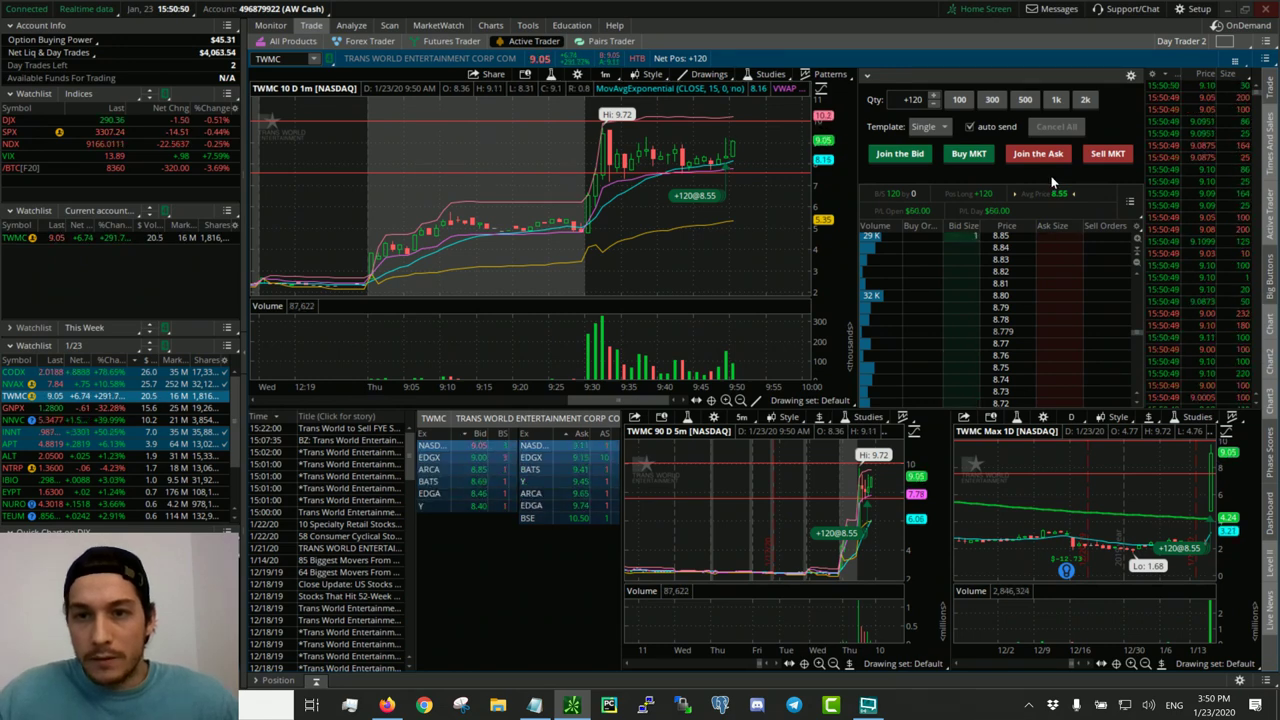
pyautogui.click(1061, 150)
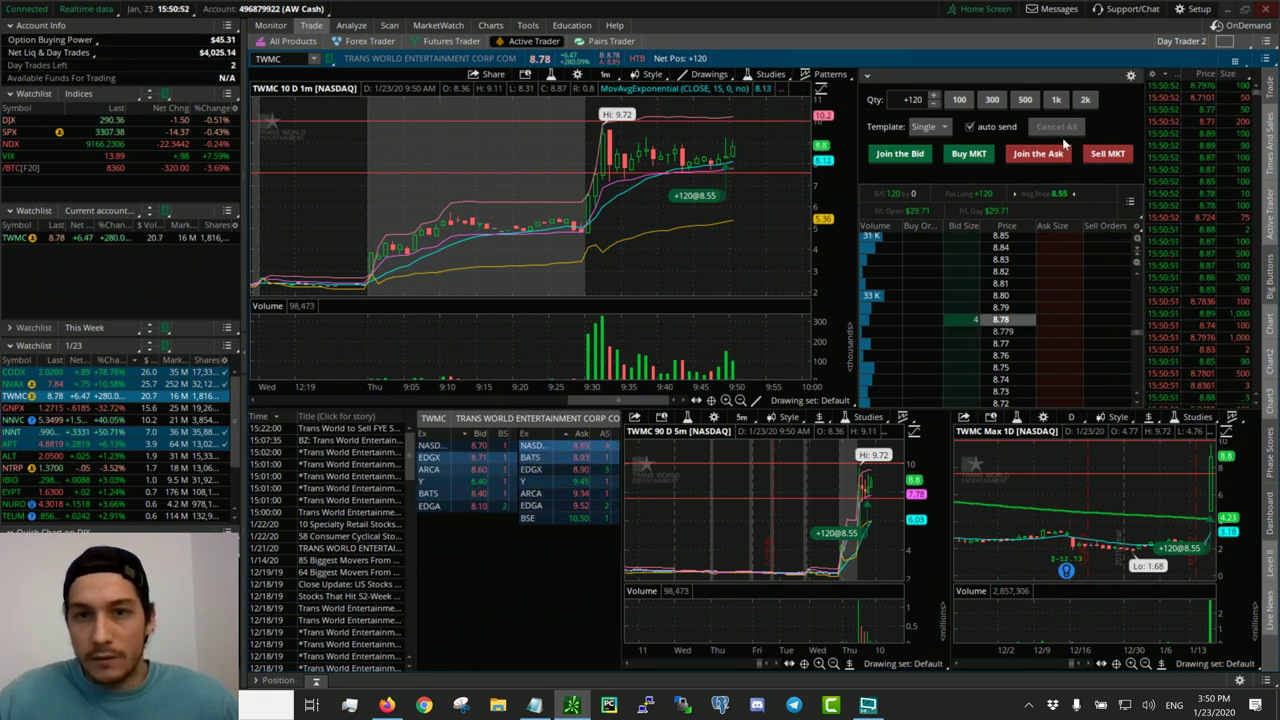
pyautogui.click(1056, 126)
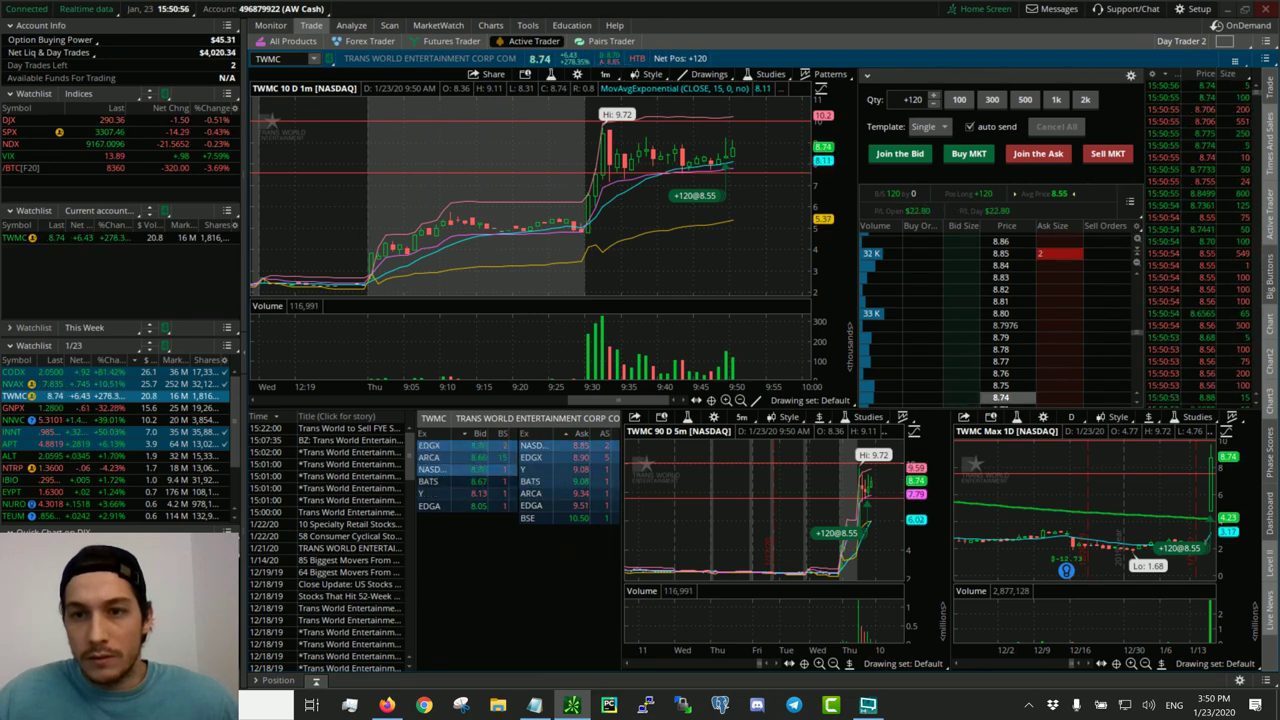
# - Sell the 120-share TWMC position with a limit order at 8.00 and review the day's filled orders
pyautogui.click(1050, 155)
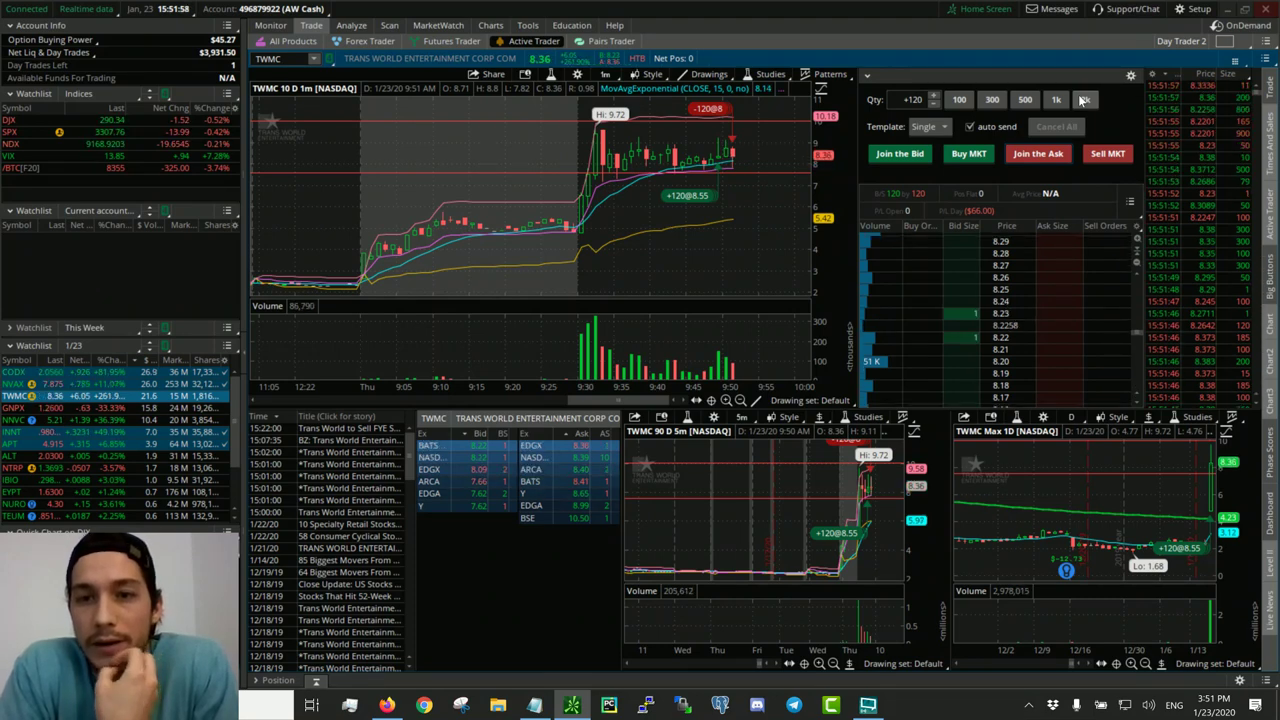
pyautogui.click(284, 30)
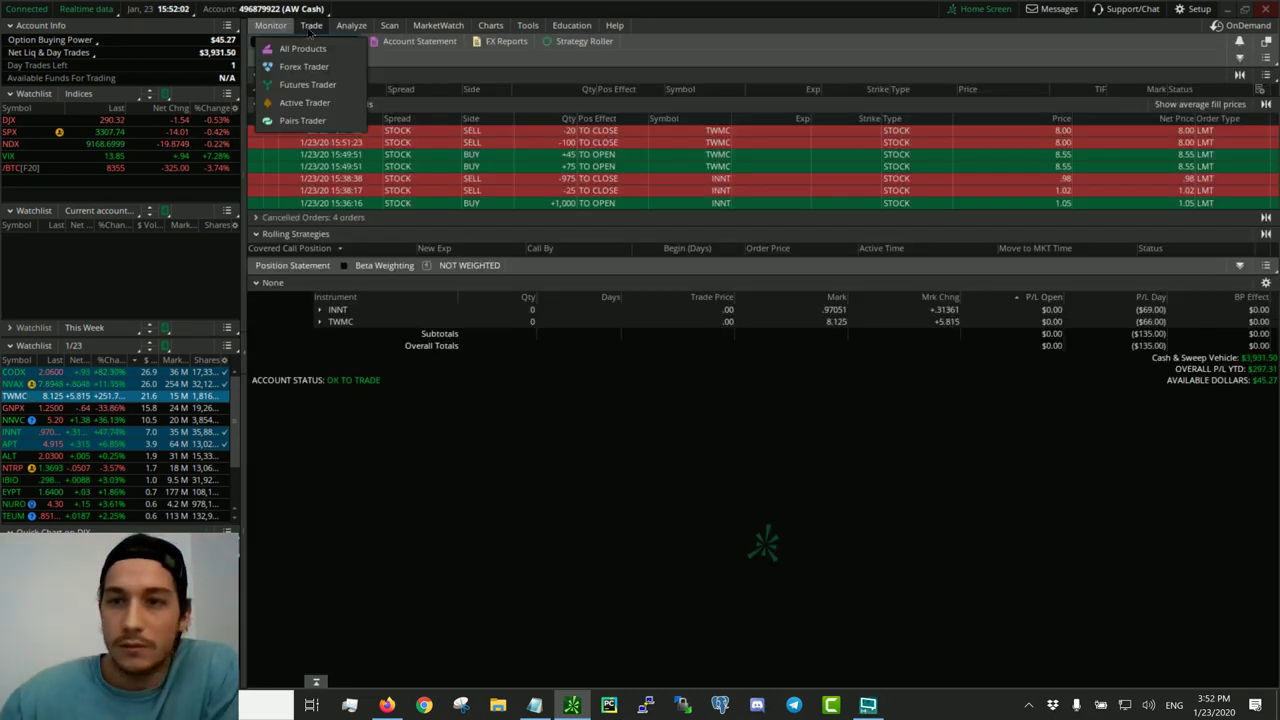
pyautogui.click(309, 28)
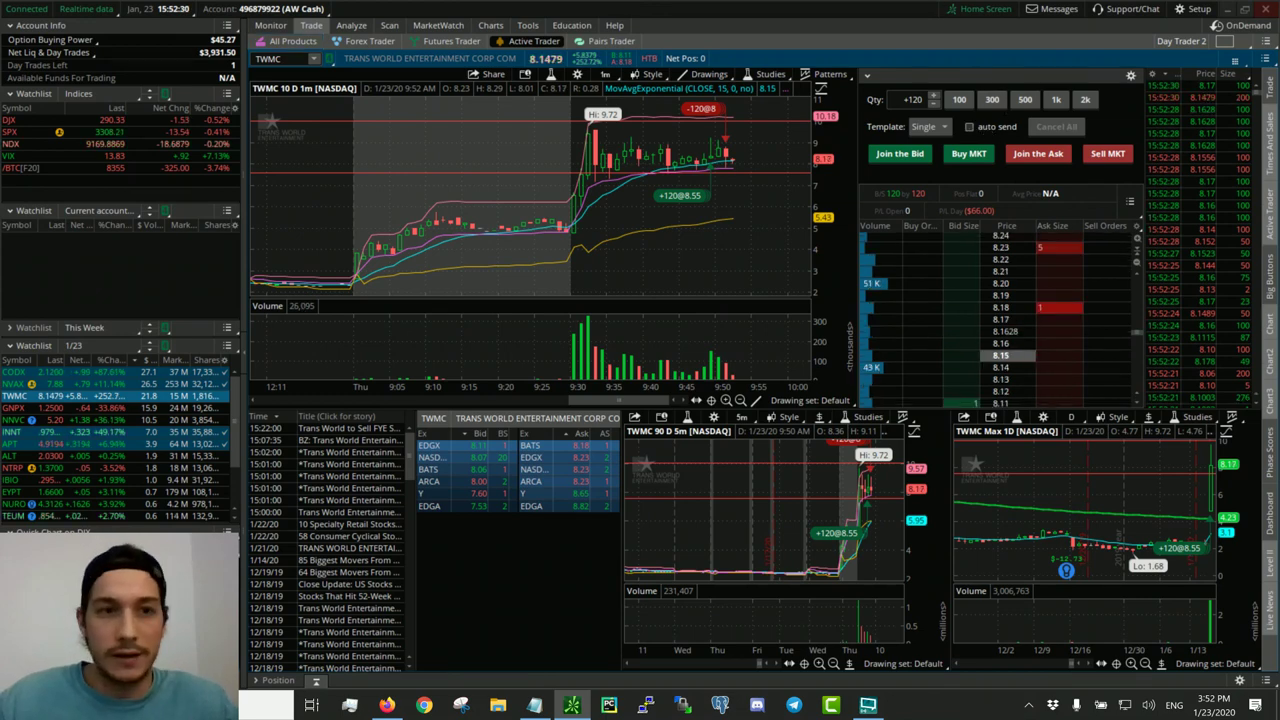
pyautogui.moveTo(570, 232)
pyautogui.mouseDown()
pyautogui.moveTo(595, 205)
pyautogui.moveTo(588, 180)
pyautogui.moveTo(608, 131)
pyautogui.mouseUp()
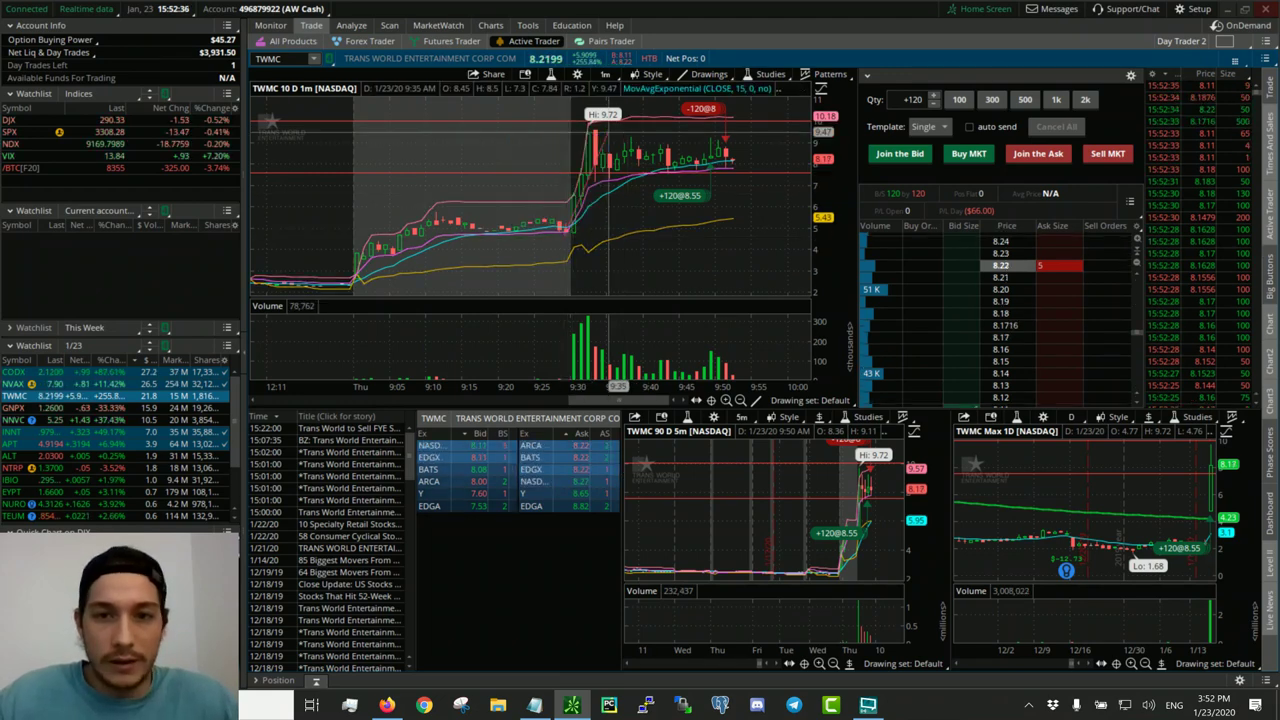
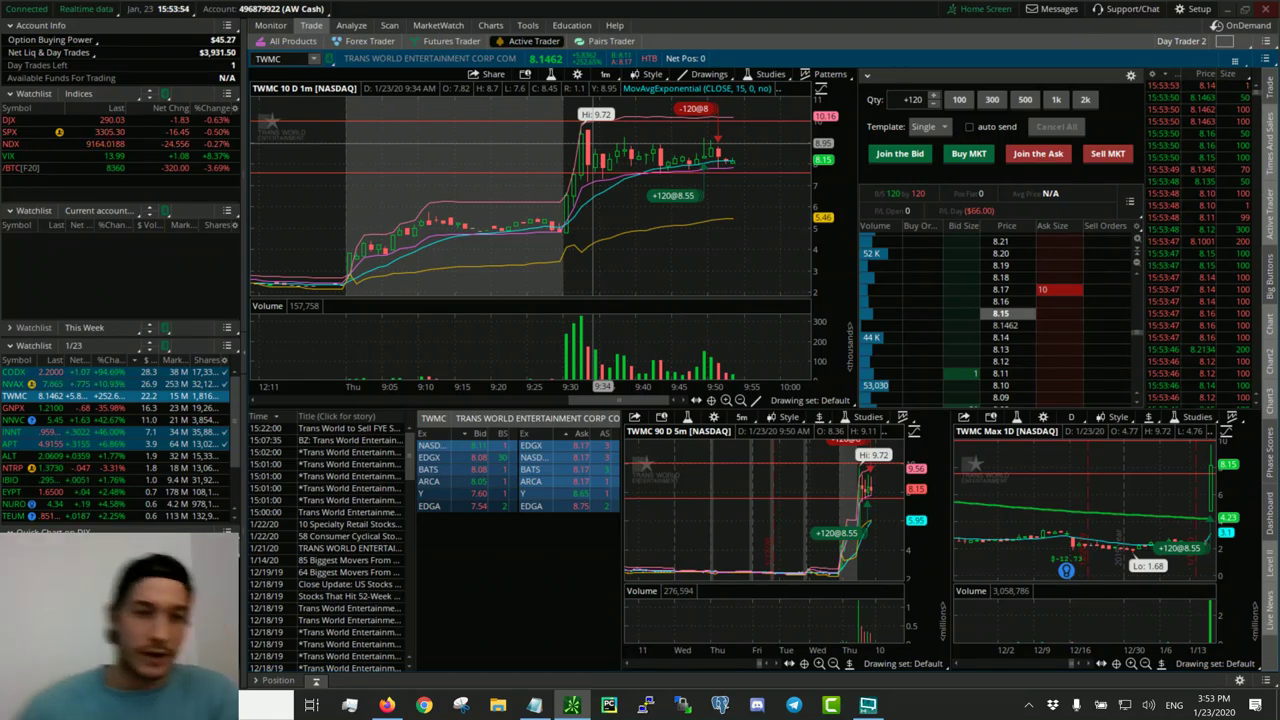
# - Examine CODX's one-minute chart, comparing the price action since the open with the earlier premarket spike
pyautogui.click(102, 373)
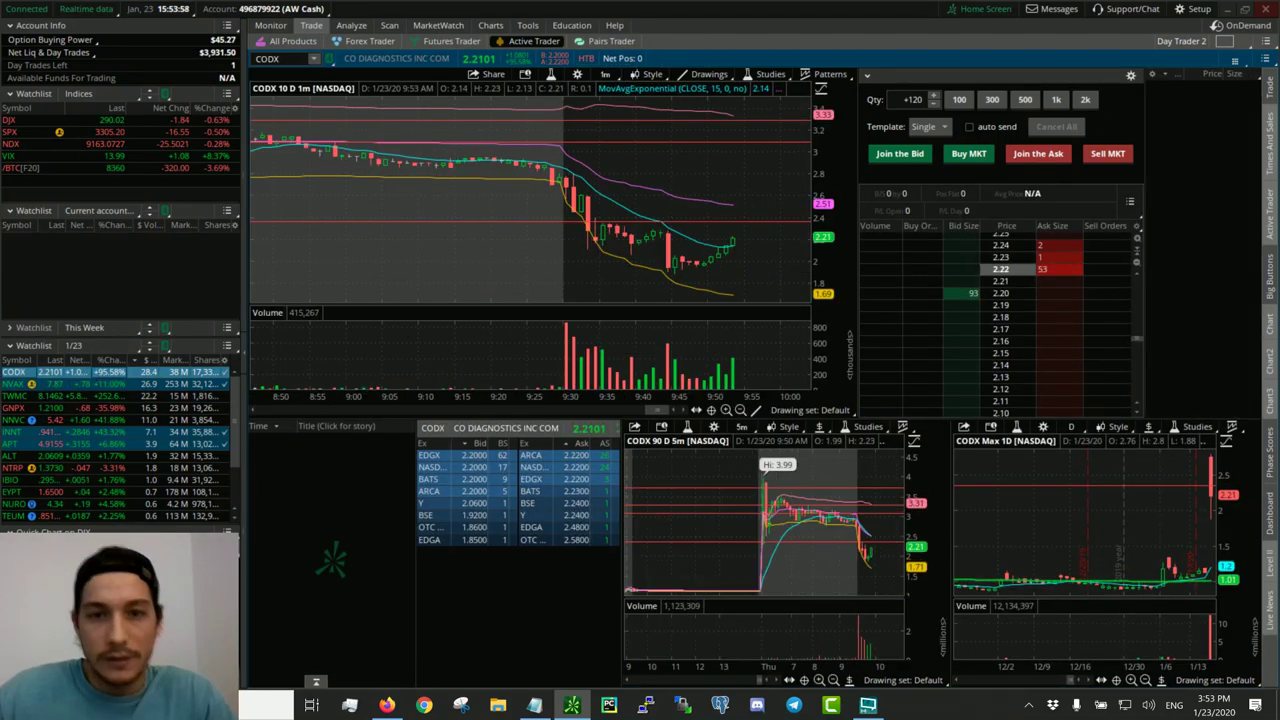
pyautogui.scroll(-3, 642, 190)
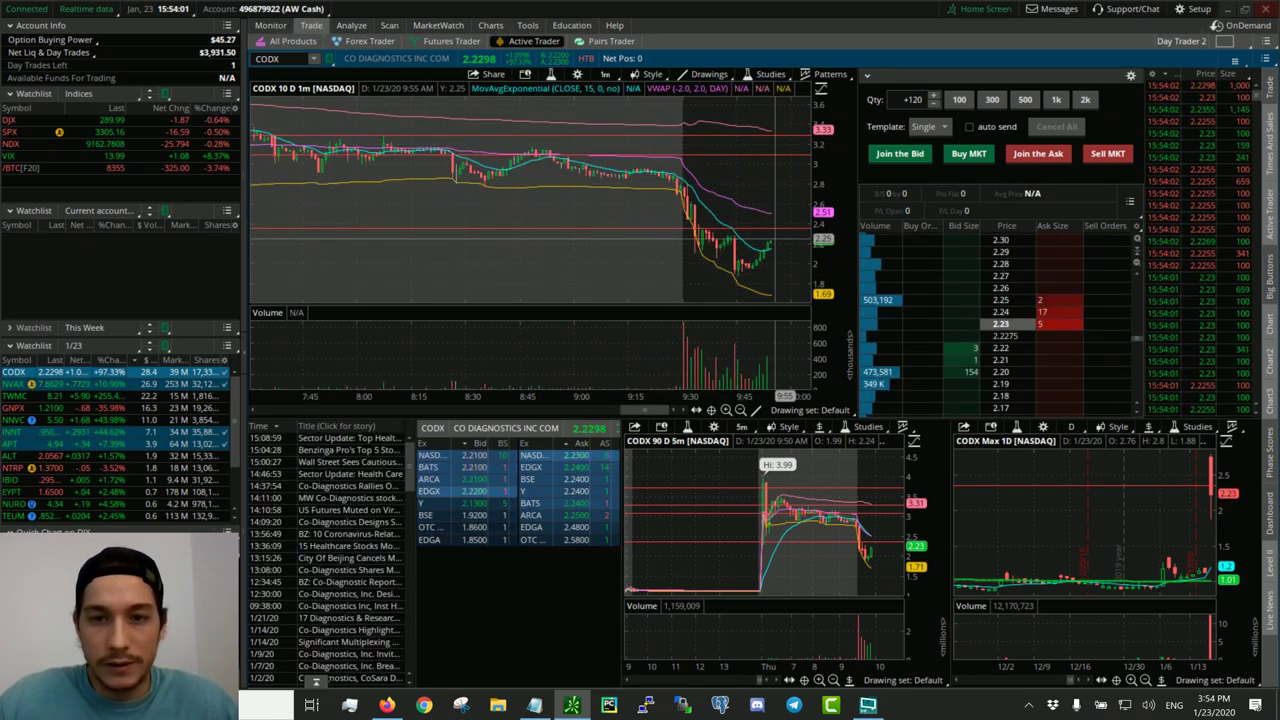
pyautogui.moveTo(737, 272); pyautogui.dragTo(741, 265)
pyautogui.scroll(-10, 741, 265)
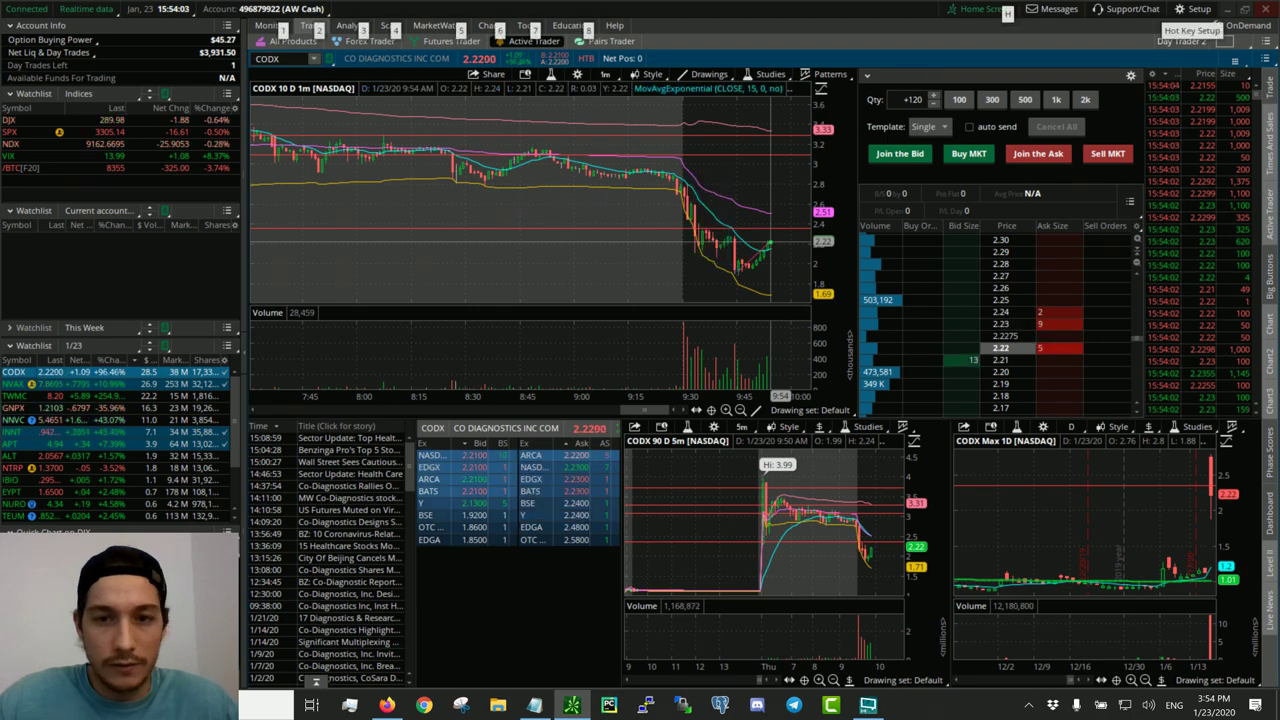
pyautogui.scroll(5, 760, 265)
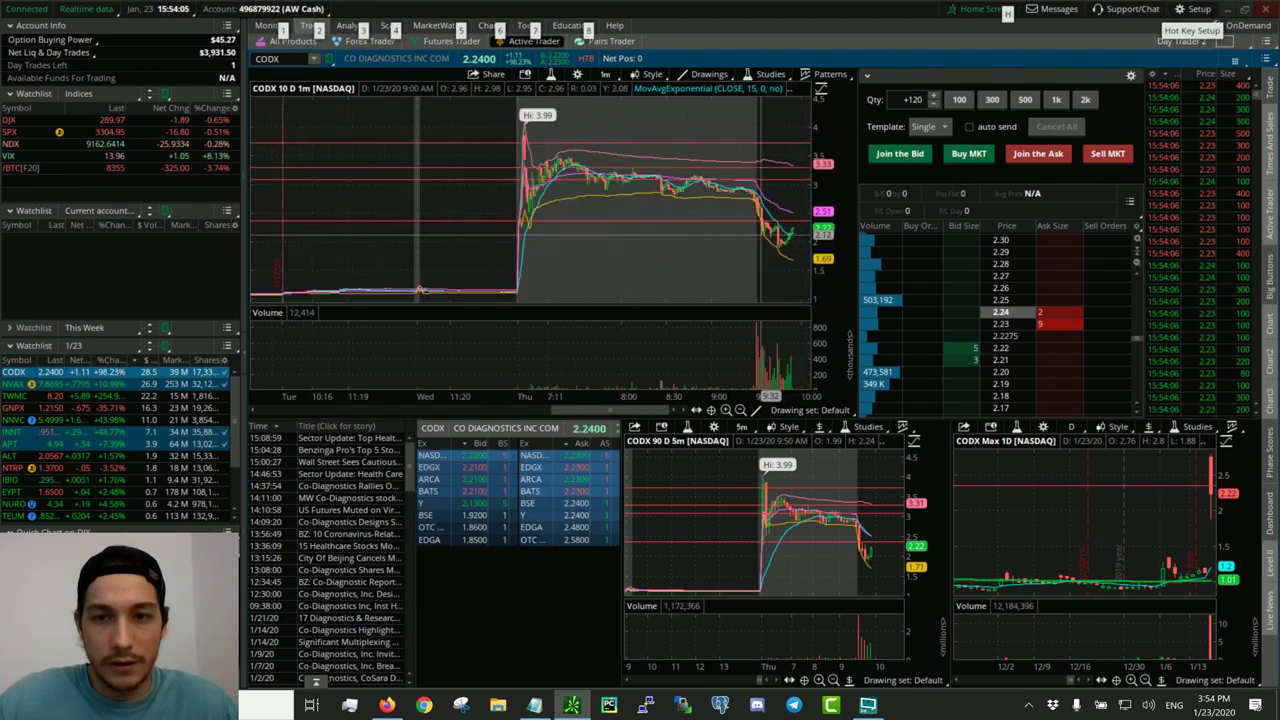
pyautogui.scroll(5, 712, 265)
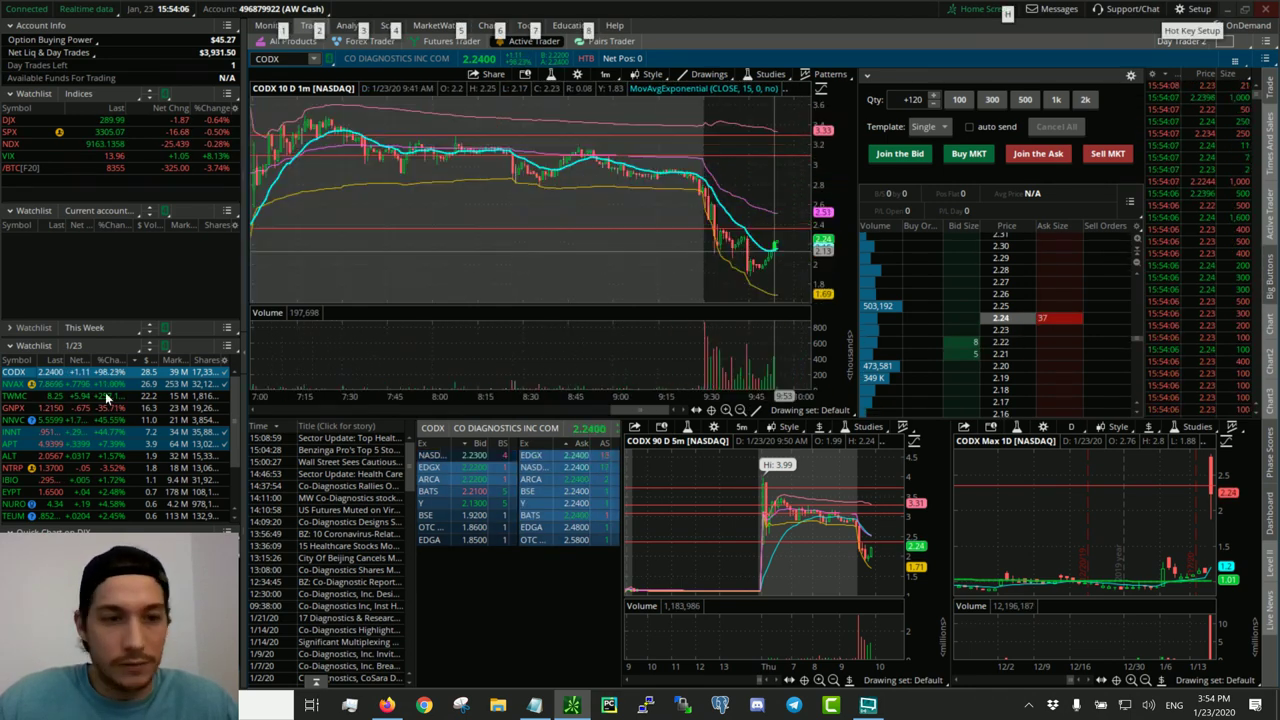
# - Check NVAX's charts and return to TWMC to examine its one-minute price action around the closed trade
pyautogui.click(112, 386)
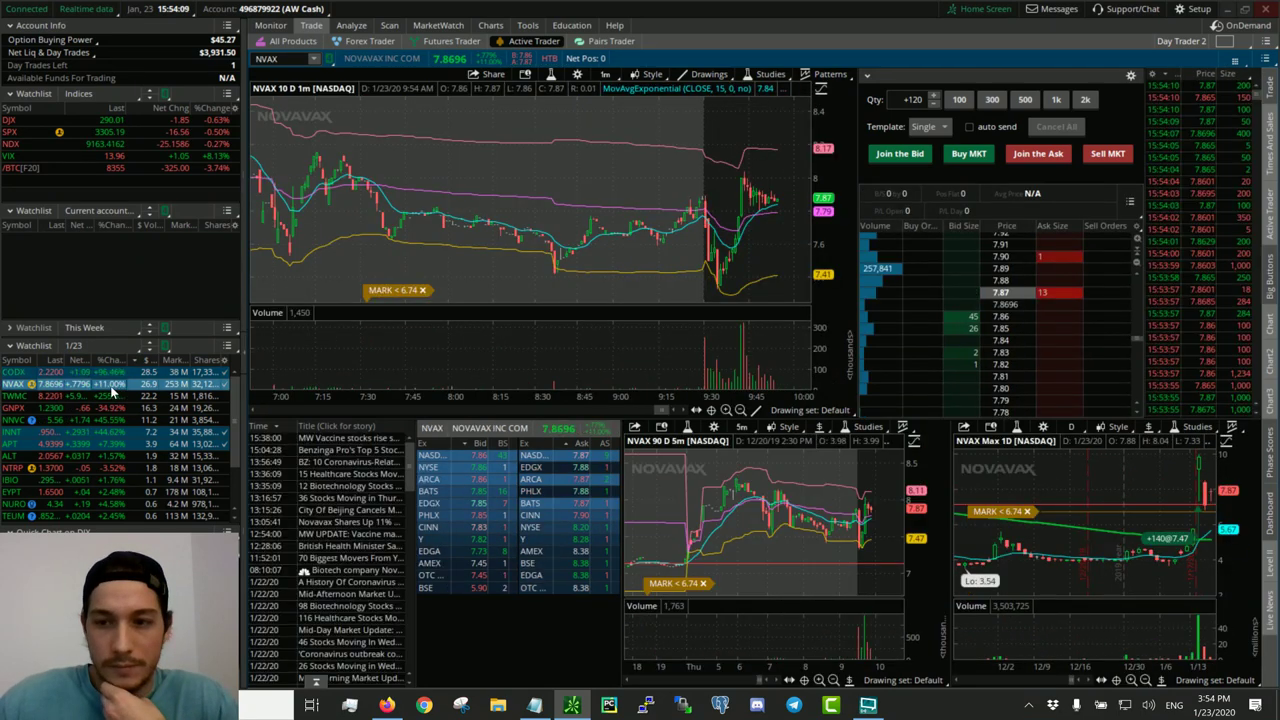
pyautogui.click(112, 398)
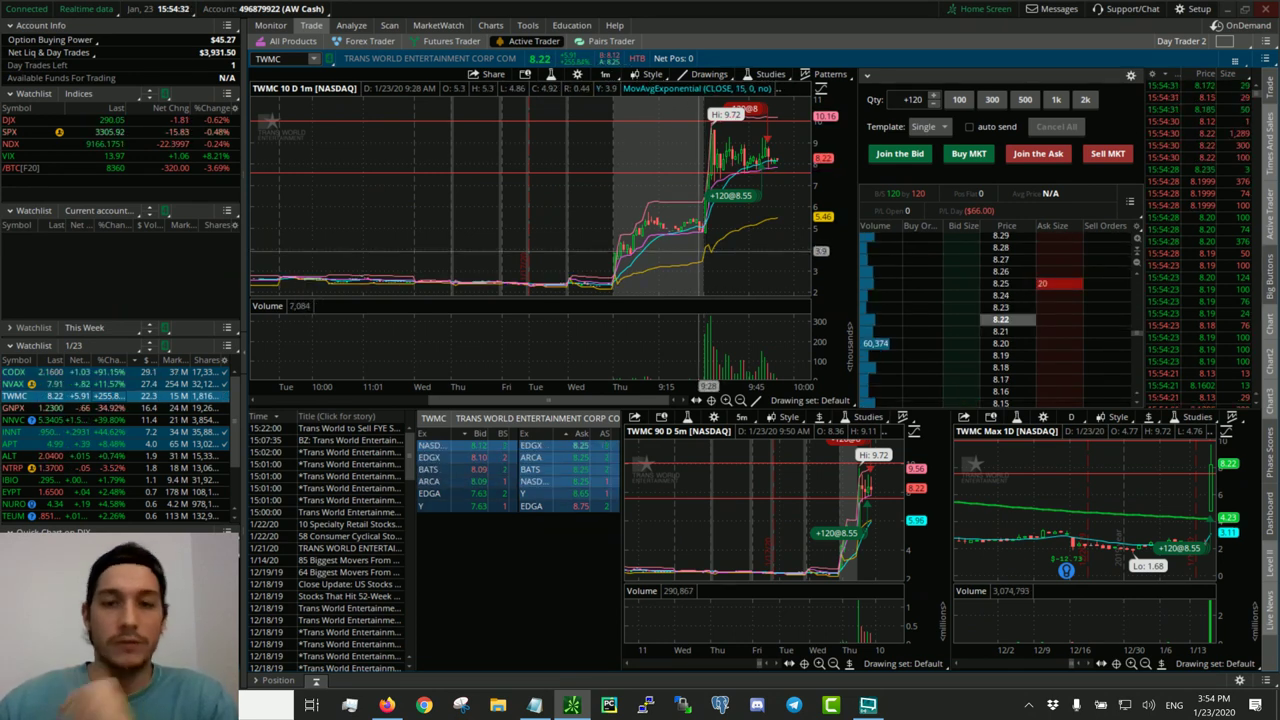
pyautogui.press('alt')
pyautogui.scroll(3, 730, 115)
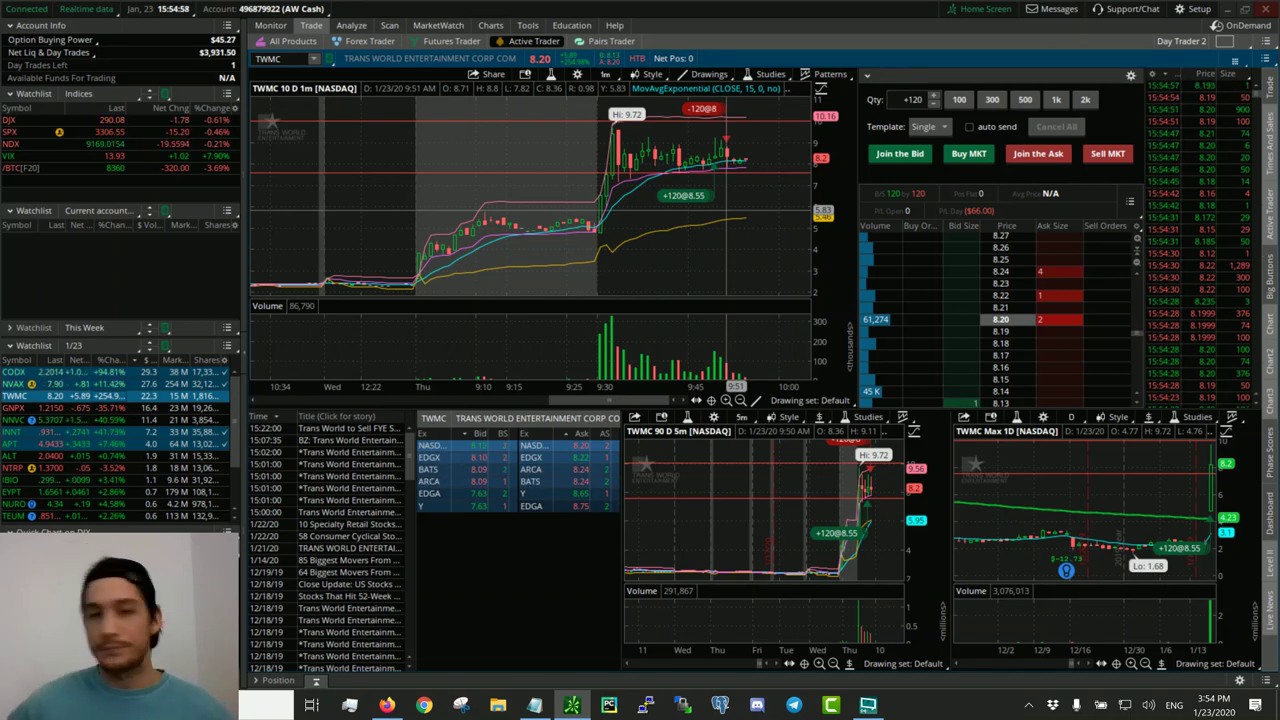
# - Review INNT's one-minute chart around the closed 1,000-share trade and measure the distance from the latest low
pyautogui.click(112, 433)
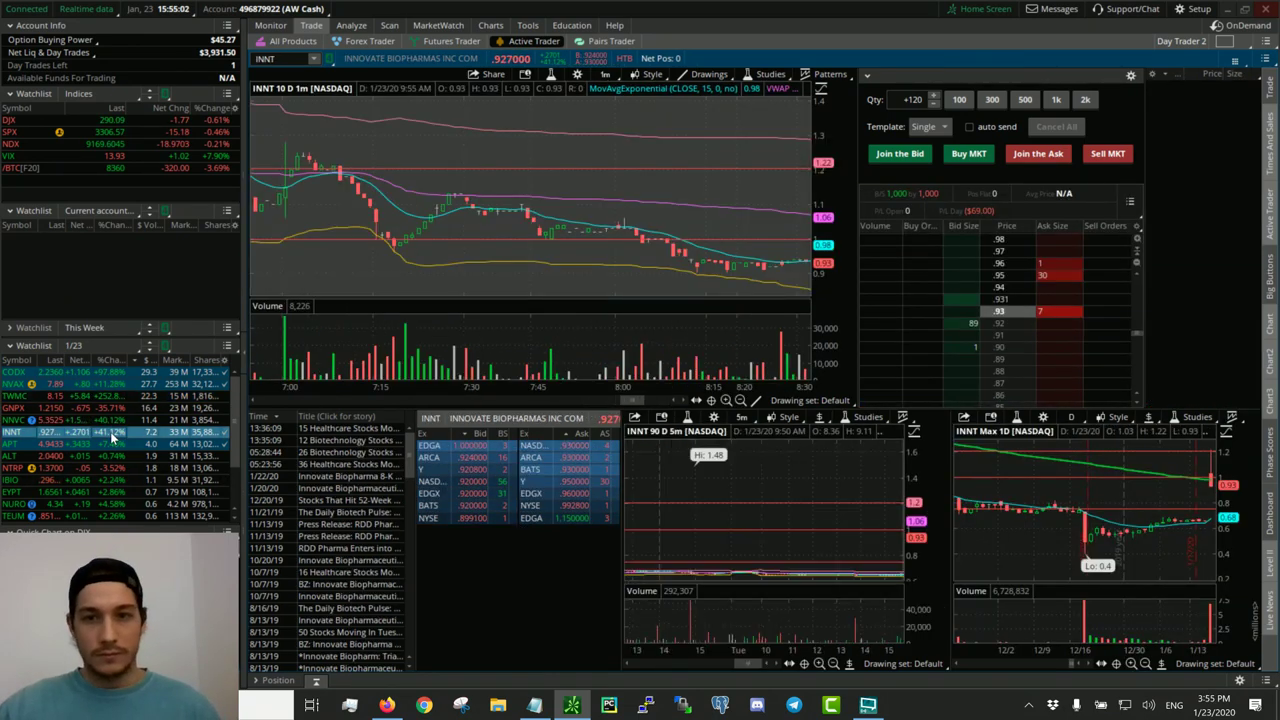
pyautogui.scroll(-5, 722, 268)
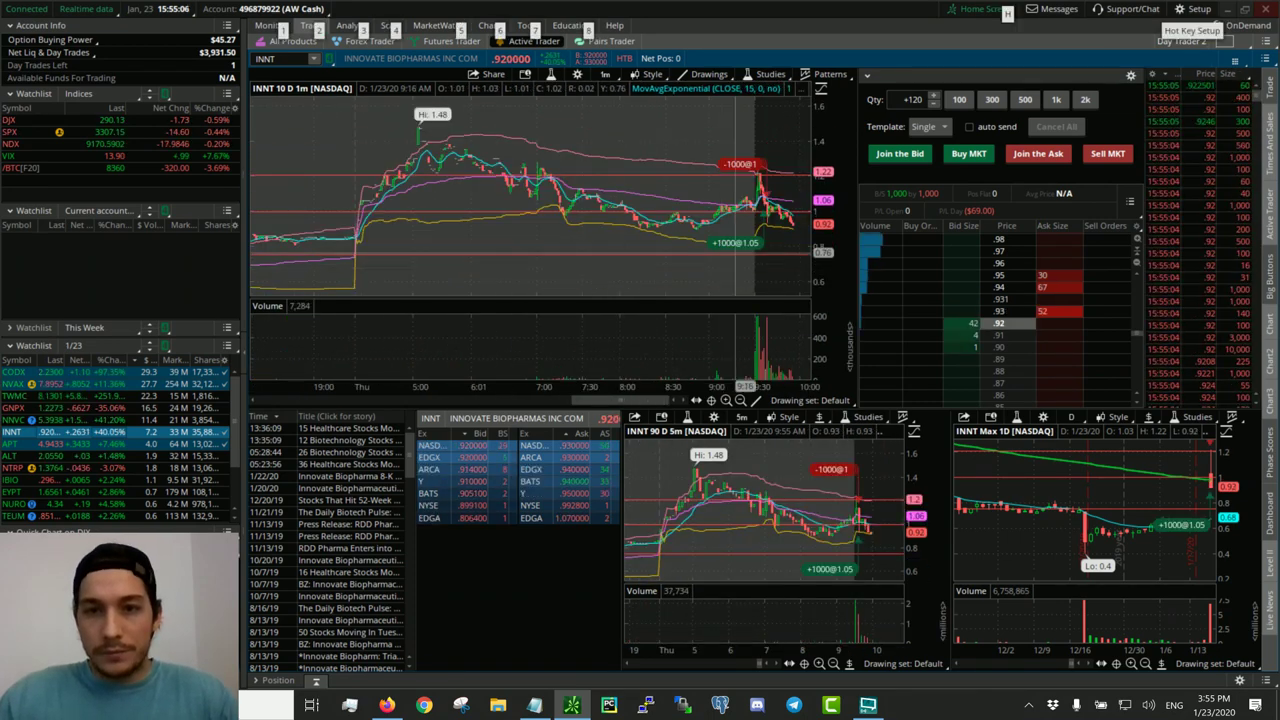
pyautogui.scroll(5, 722, 268)
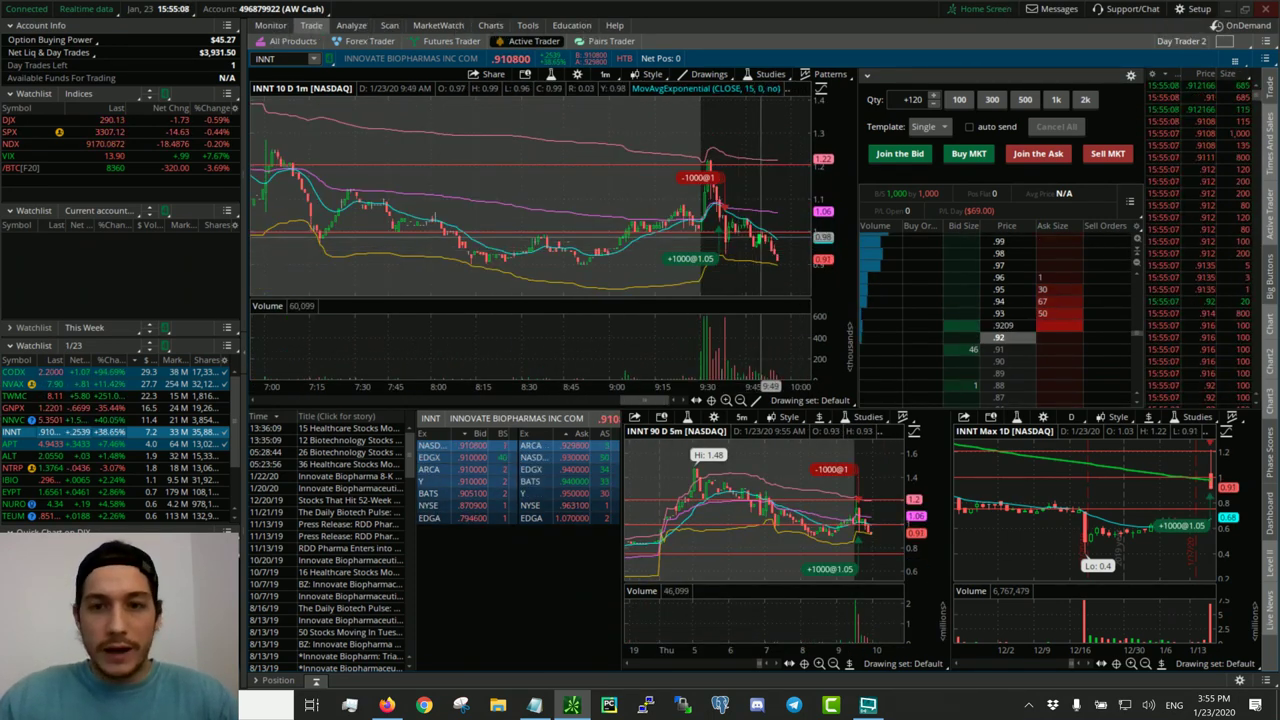
pyautogui.moveTo(783, 258); pyautogui.dragTo(768, 238)
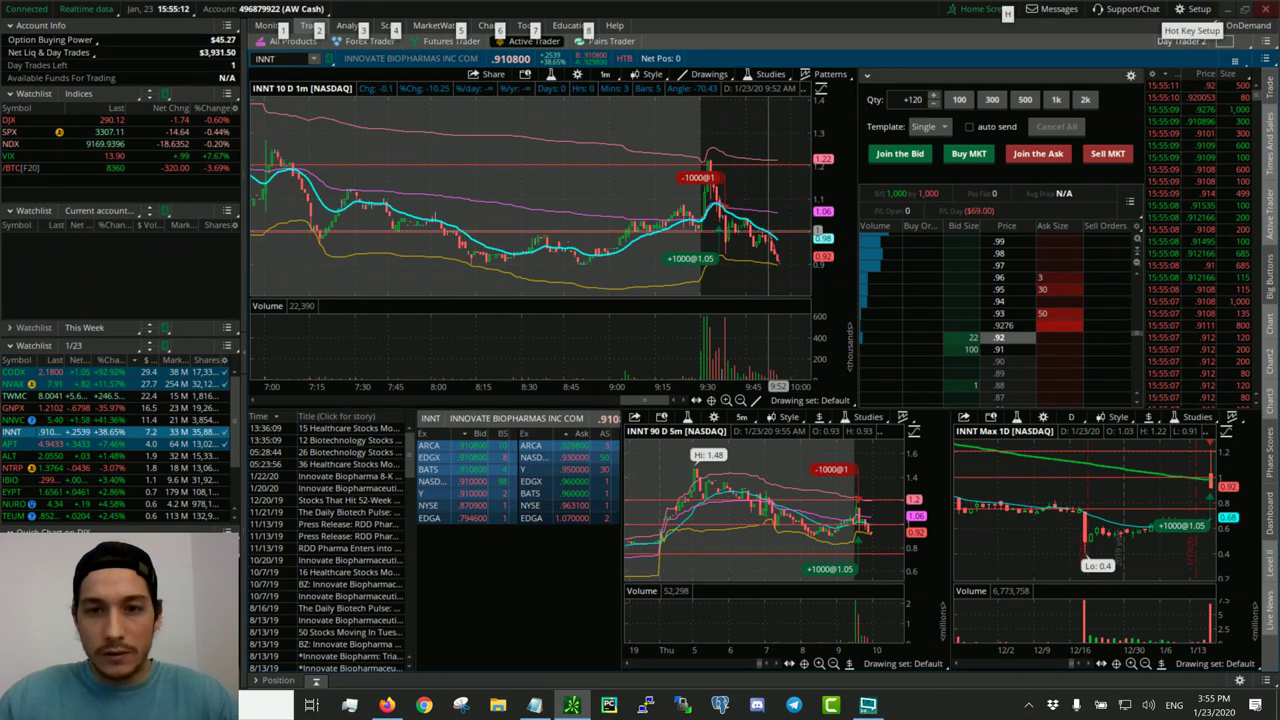
pyautogui.scroll(-5, 768, 238)
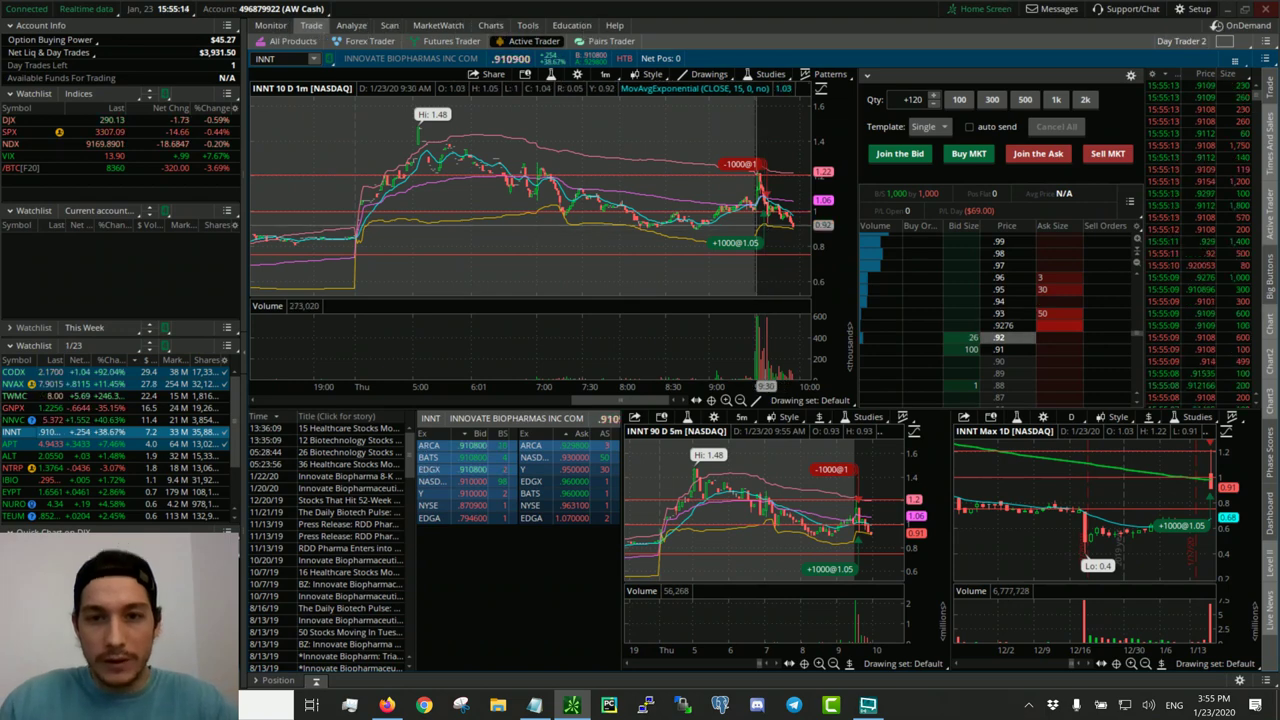
pyautogui.scroll(-5, 768, 238)
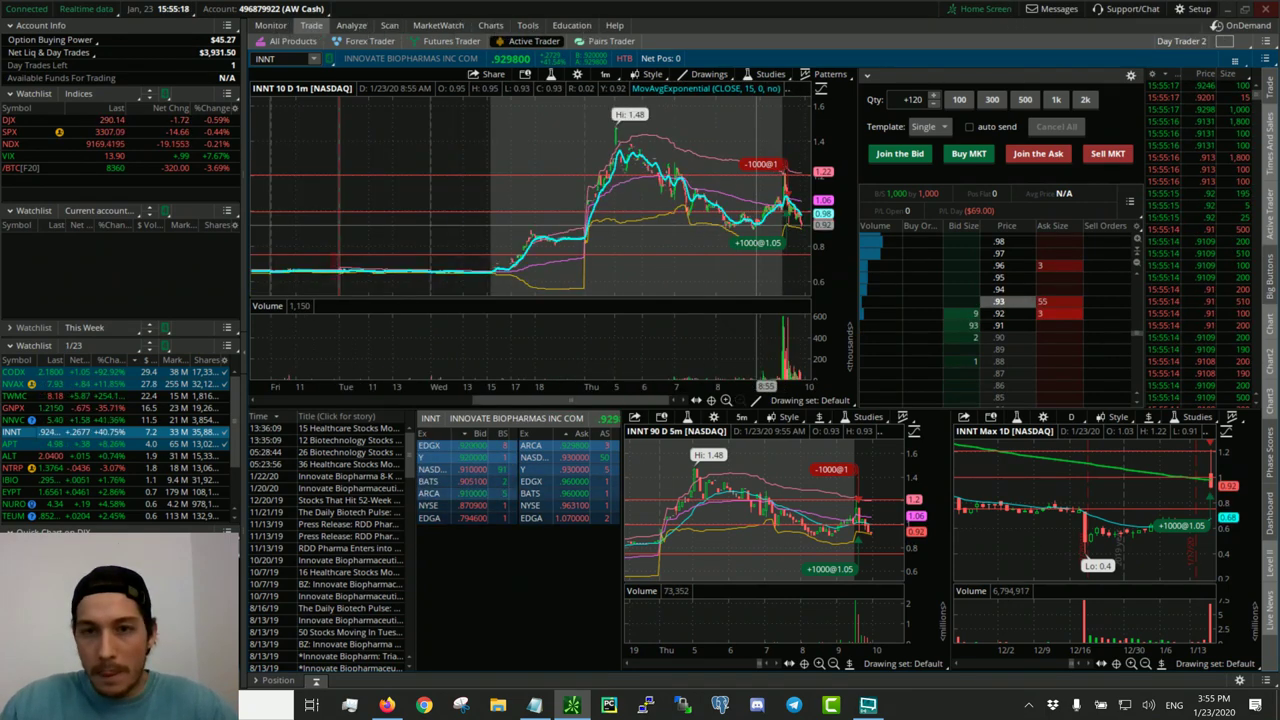
pyautogui.scroll(5, 765, 238)
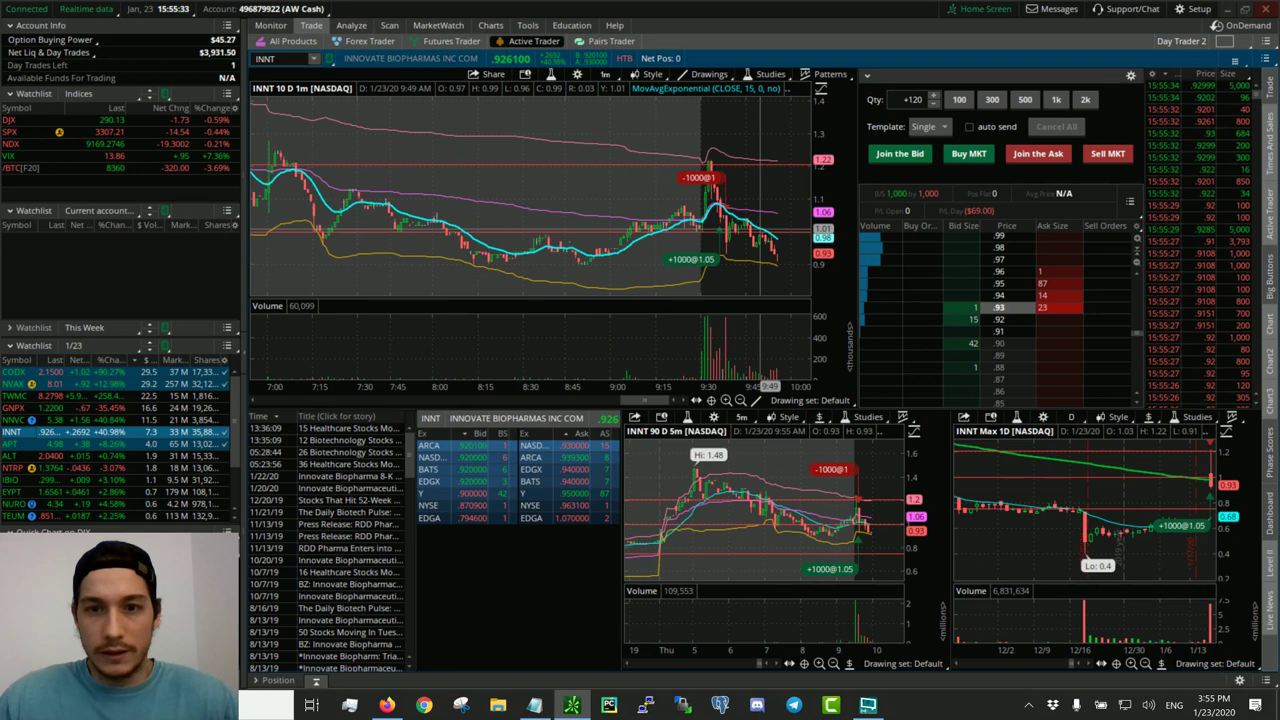
pyautogui.moveTo(772, 259); pyautogui.dragTo(788, 240)
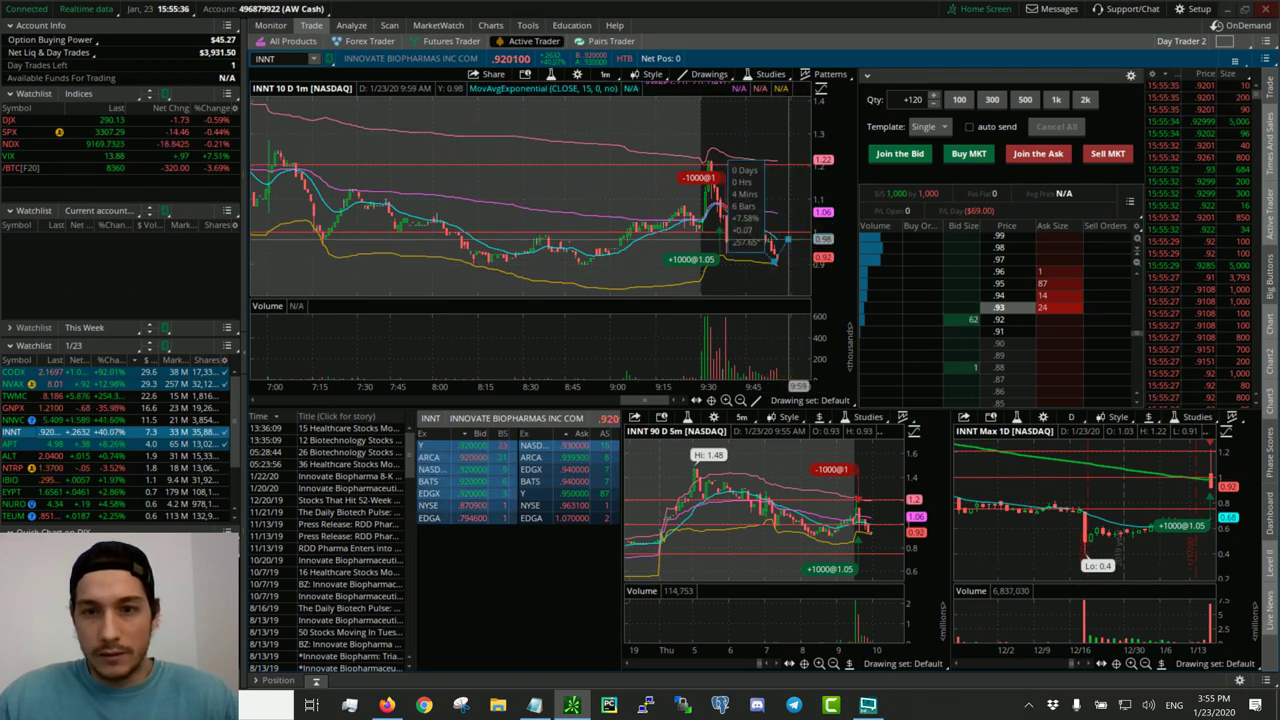
pyautogui.scroll(3, 788, 241)
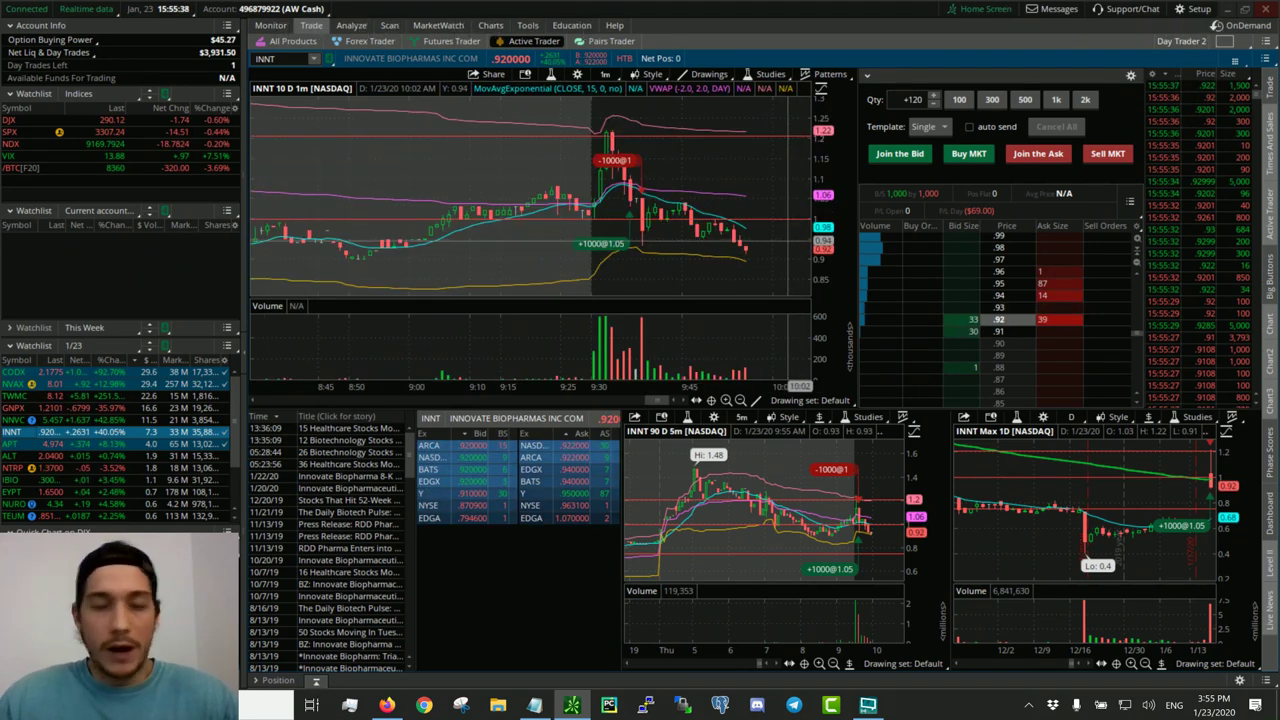
# - Switch the active account from the cash account to the Roth IRA, keeping INNT's chart in view
pyautogui.click(298, 12)
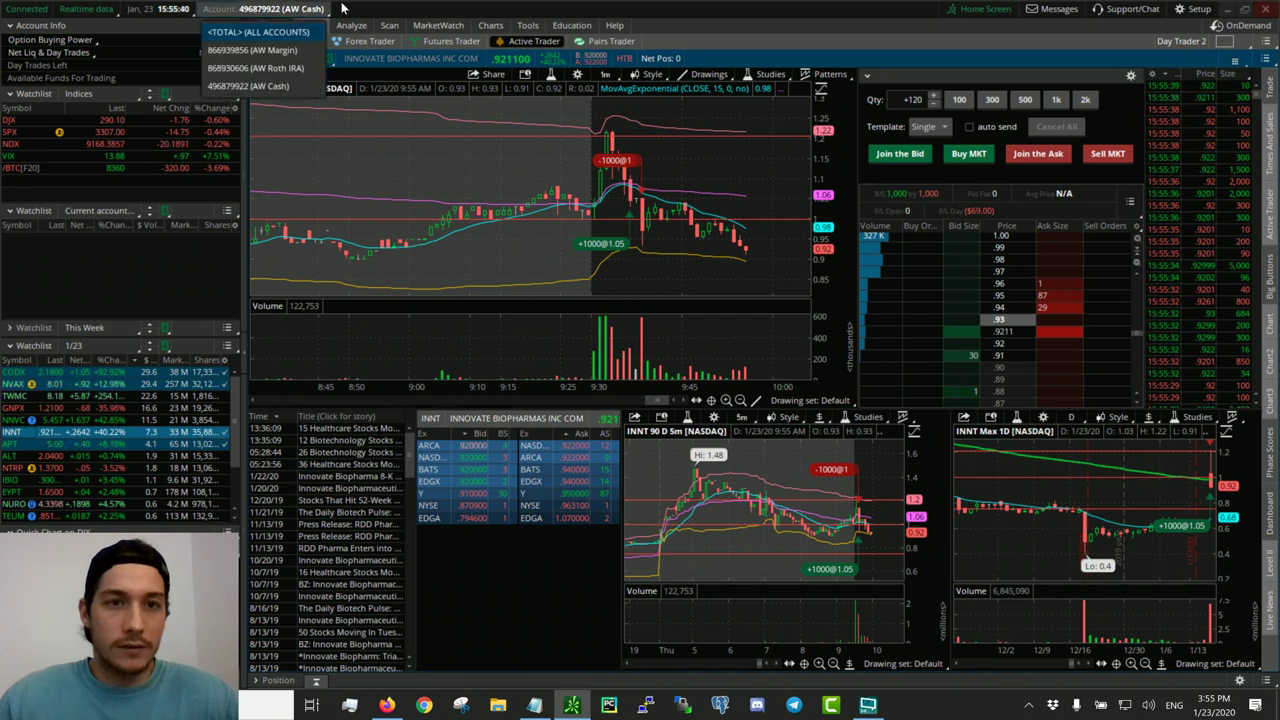
pyautogui.click(342, 8)
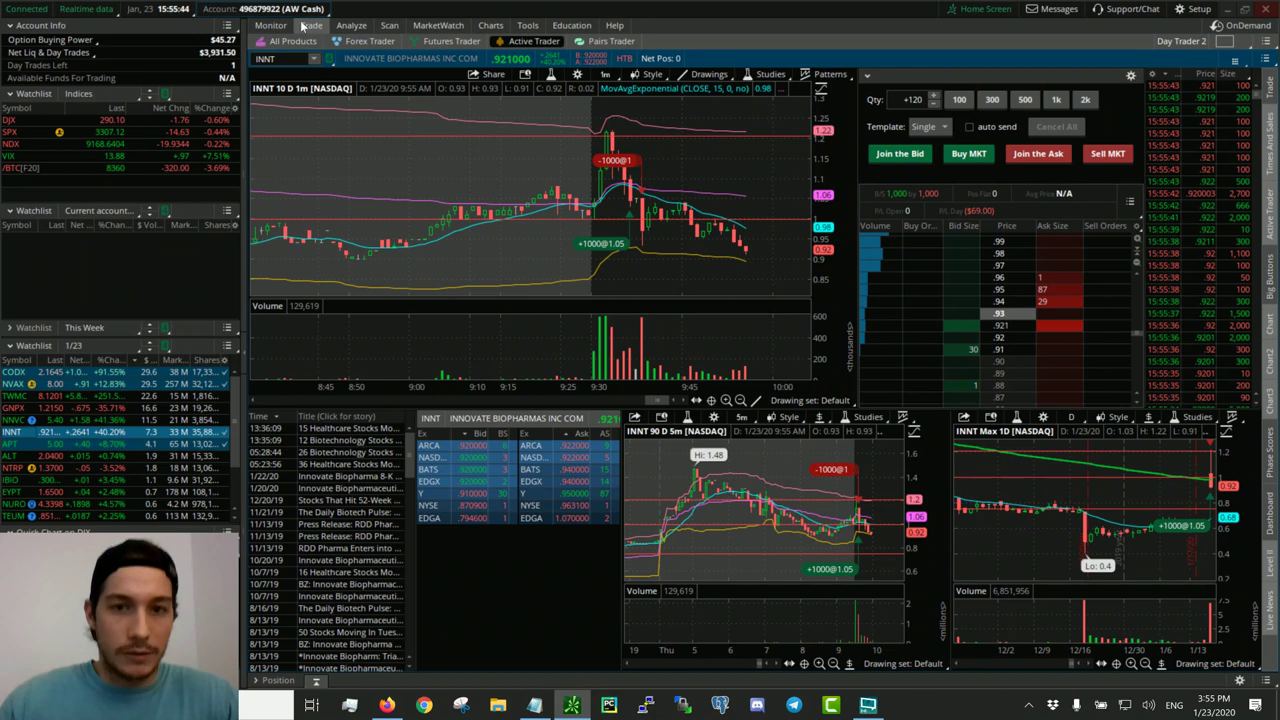
pyautogui.click(312, 10)
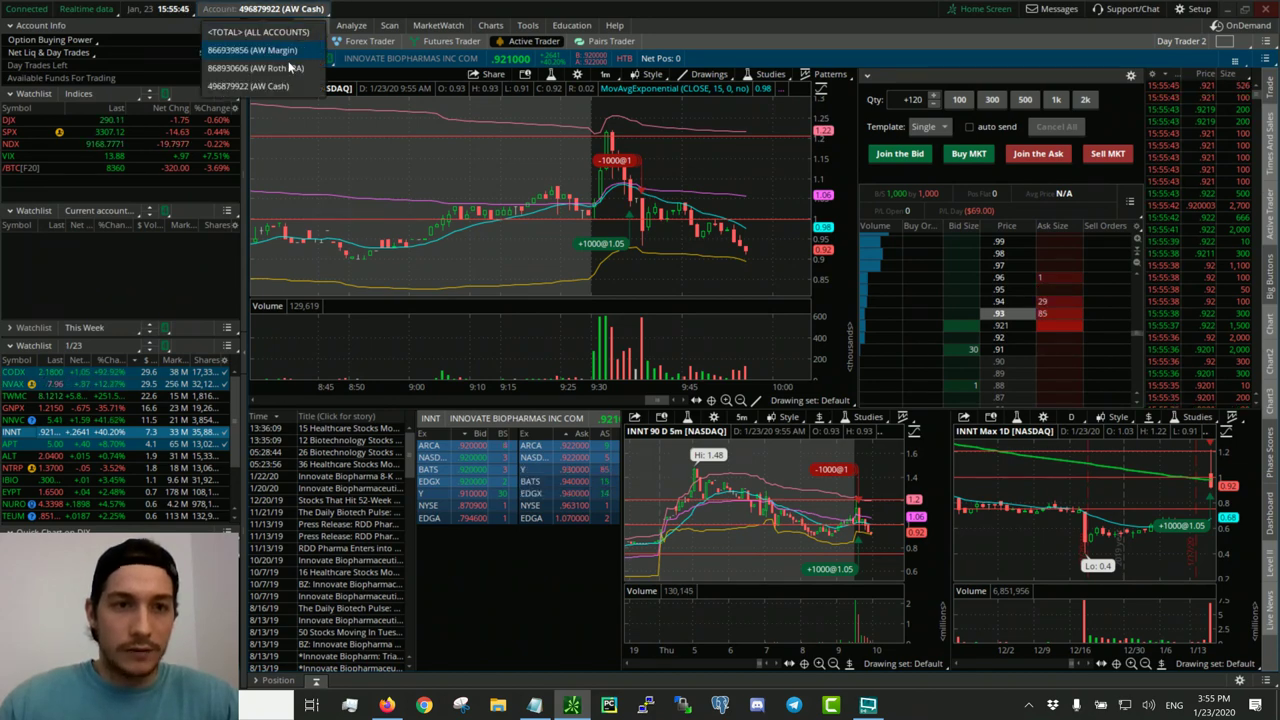
pyautogui.click(340, 51)
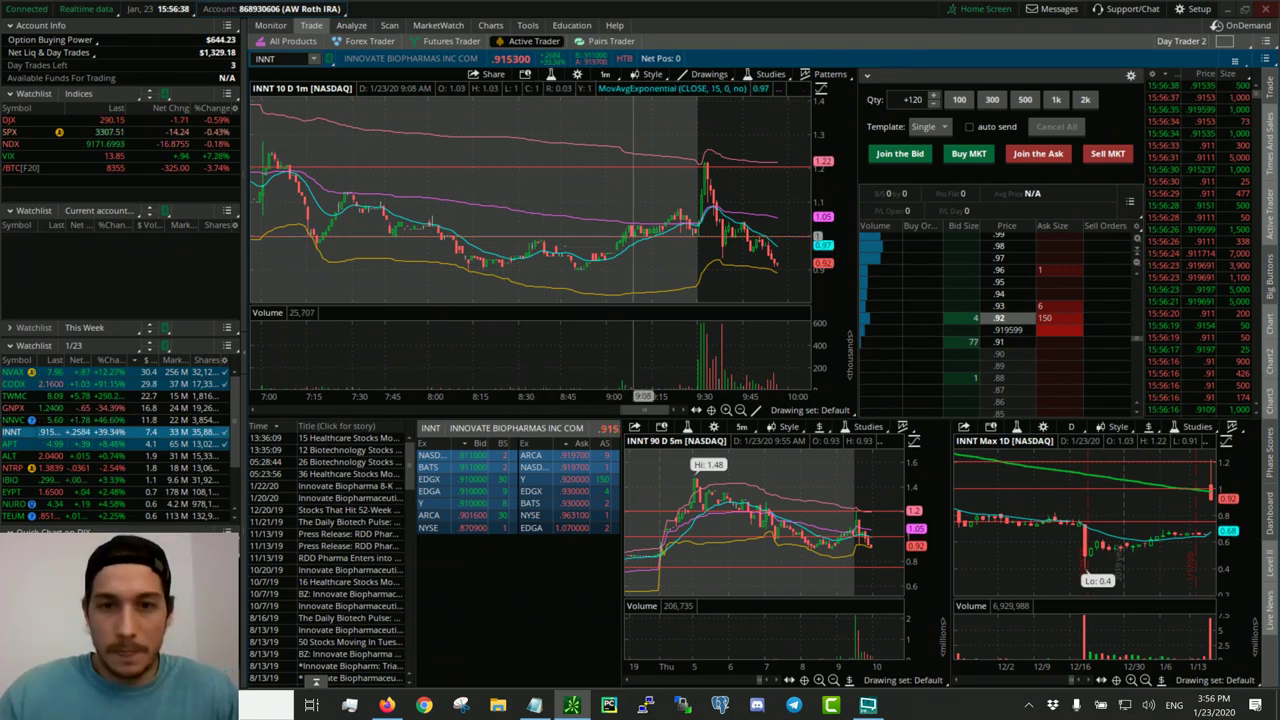
pyautogui.scroll(-3, 633, 200)
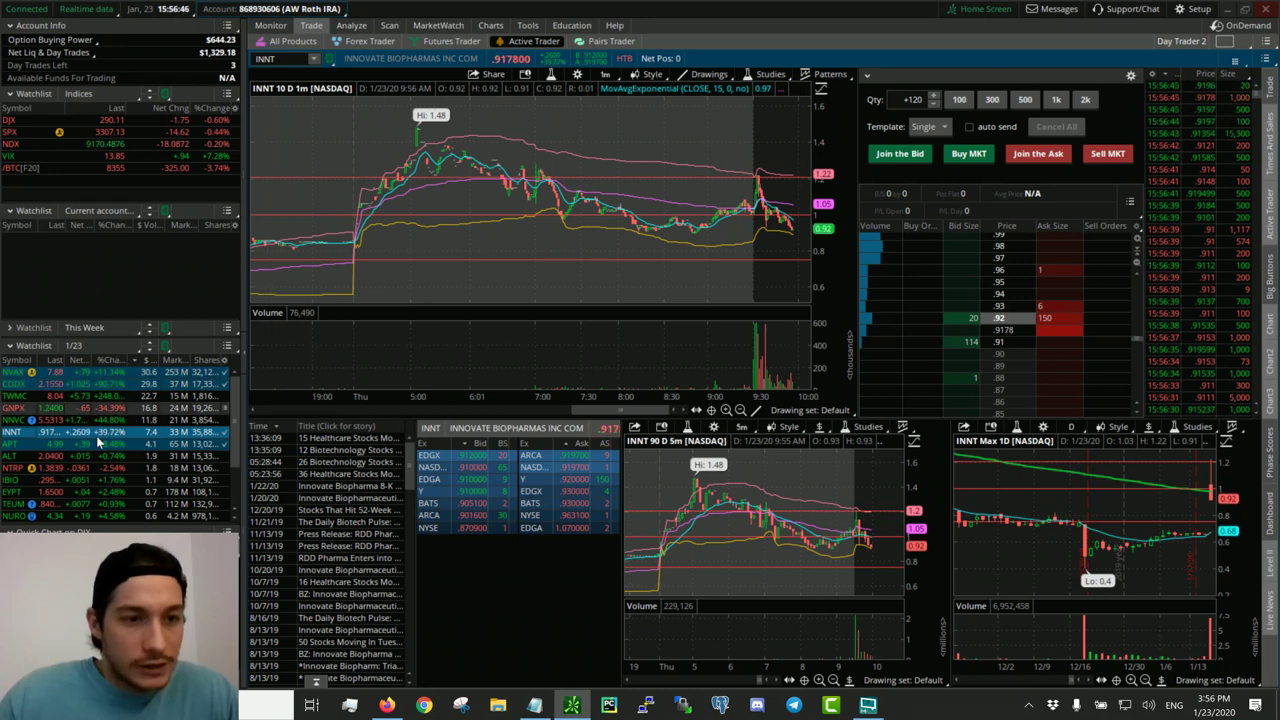
# - Load TWMC from the 1/23 watchlist and examine its one-minute price action since the open
pyautogui.click(107, 400)
pyautogui.rightClick(108, 402)
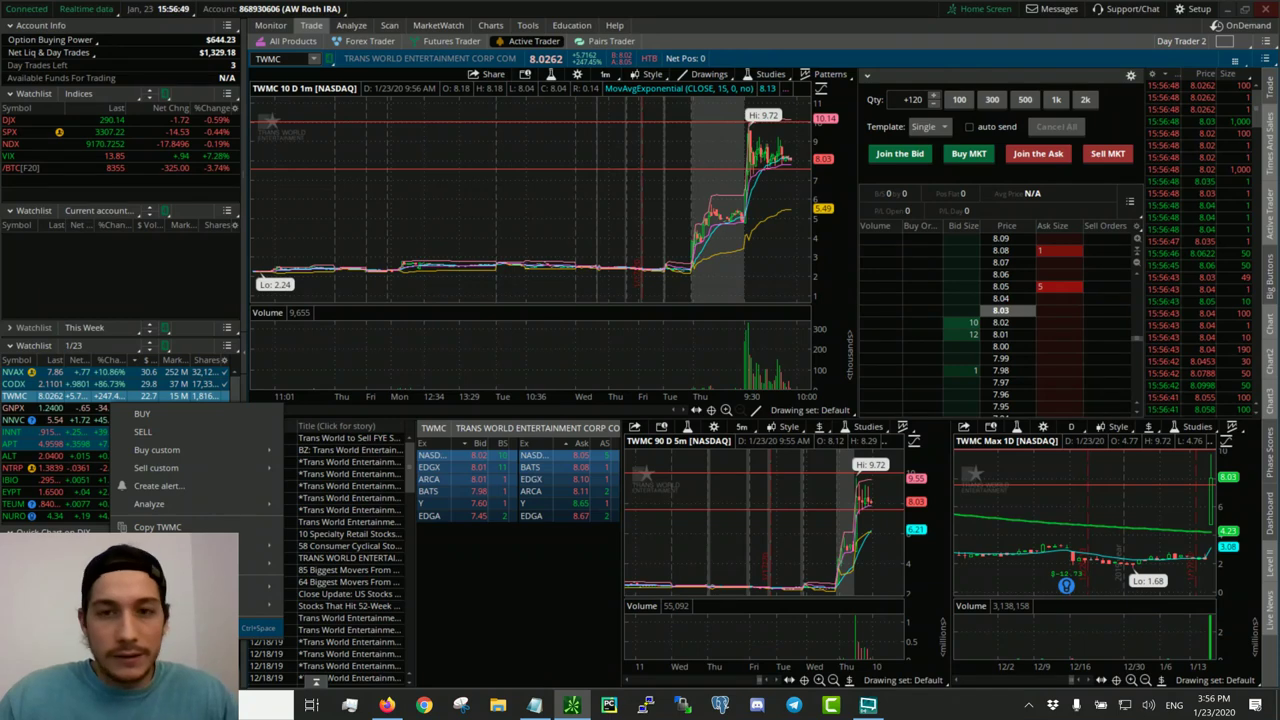
pyautogui.press('Escape')
pyautogui.scroll(5, 633, 272)
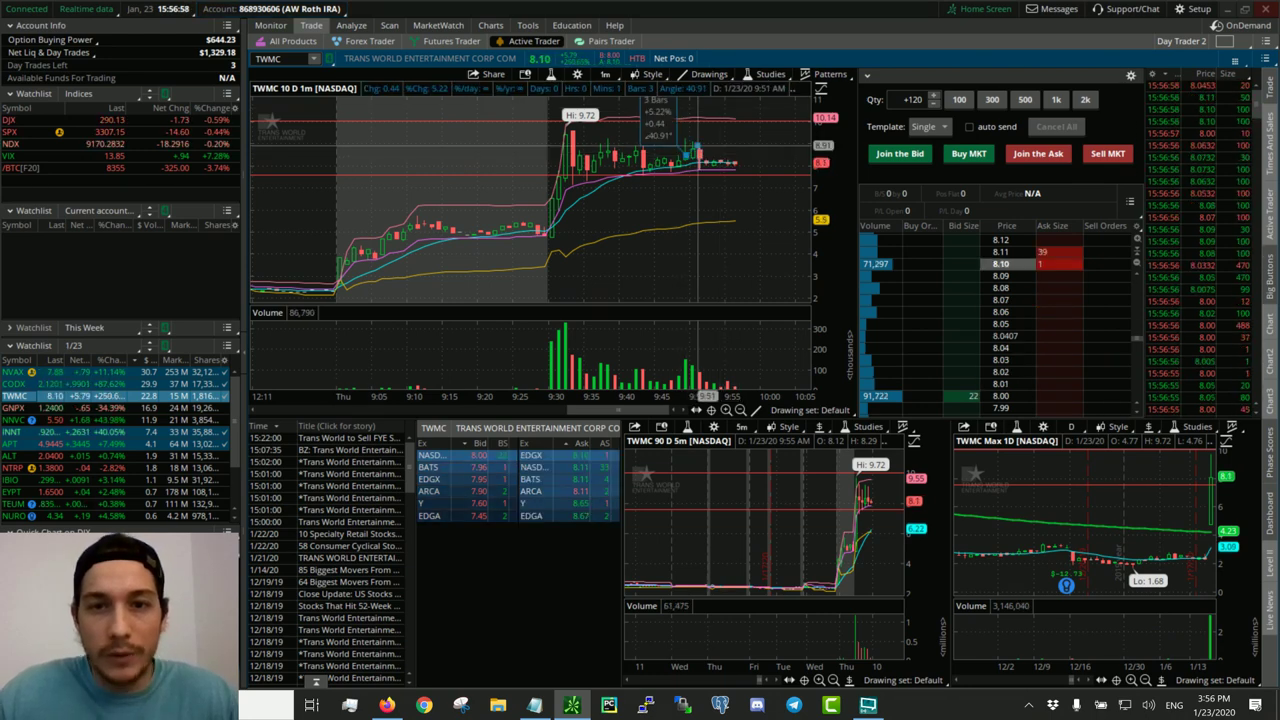
pyautogui.press('alt')
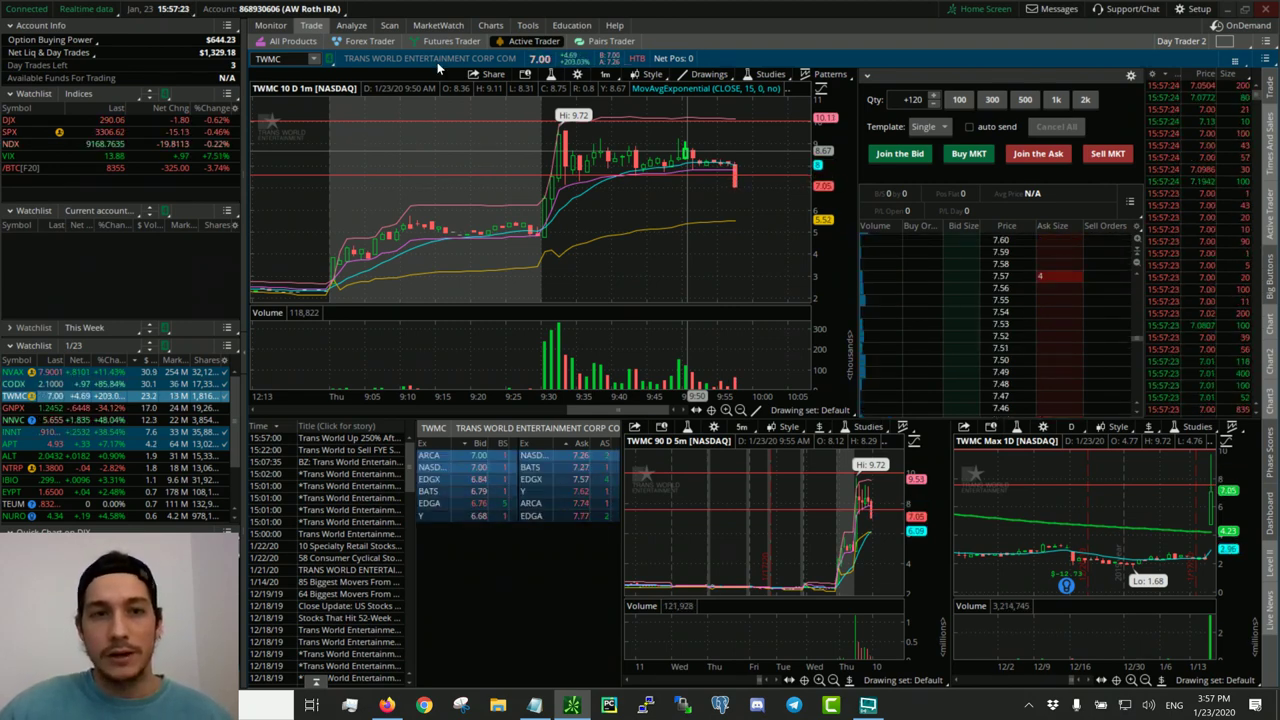
# - Switch the account view to the total of all accounts and inspect TWMC's latest one-minute candles
pyautogui.click(326, 12)
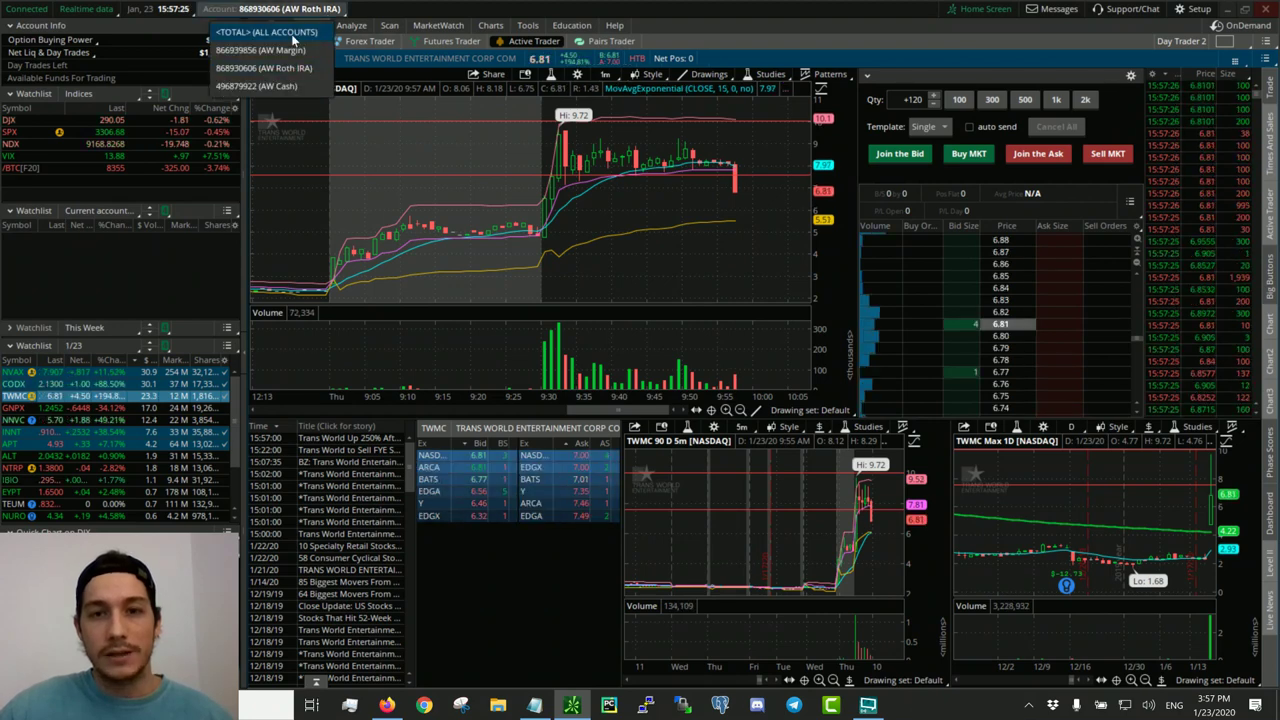
pyautogui.click(293, 40)
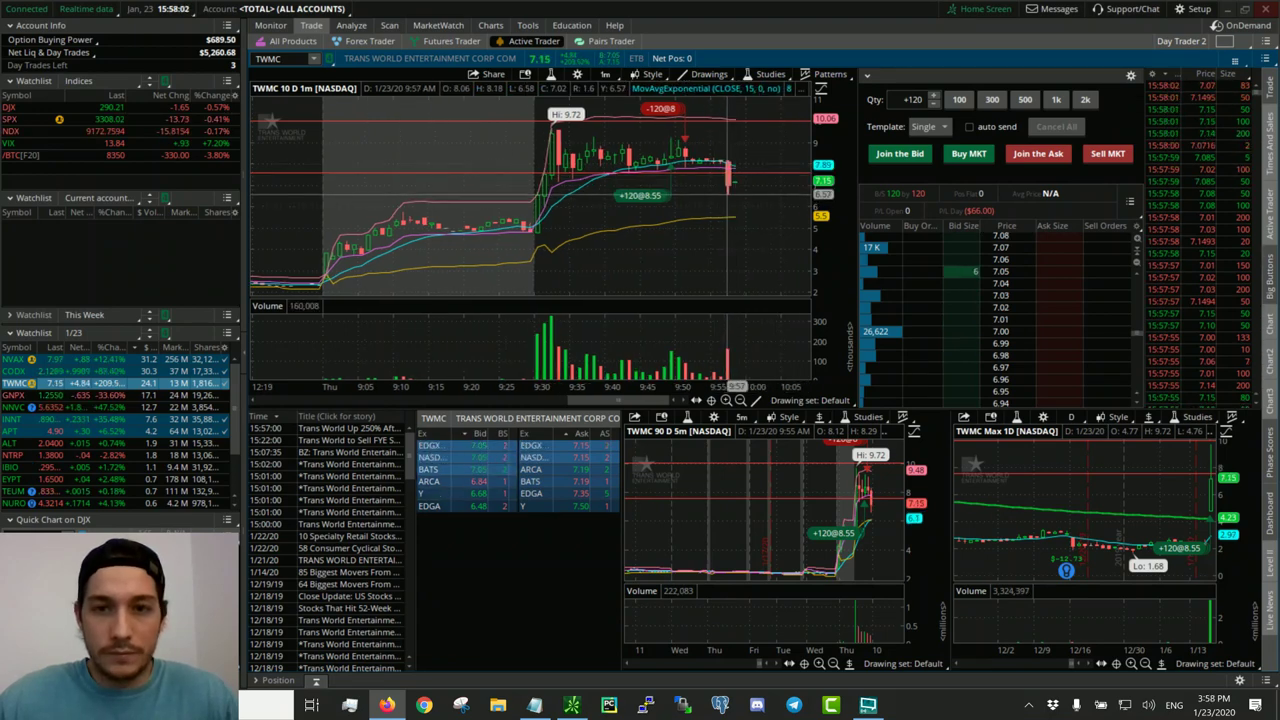
pyautogui.moveTo(728, 176)
pyautogui.mouseDown()
pyautogui.moveTo(728, 190)
pyautogui.moveTo(740, 182)
pyautogui.mouseUp()
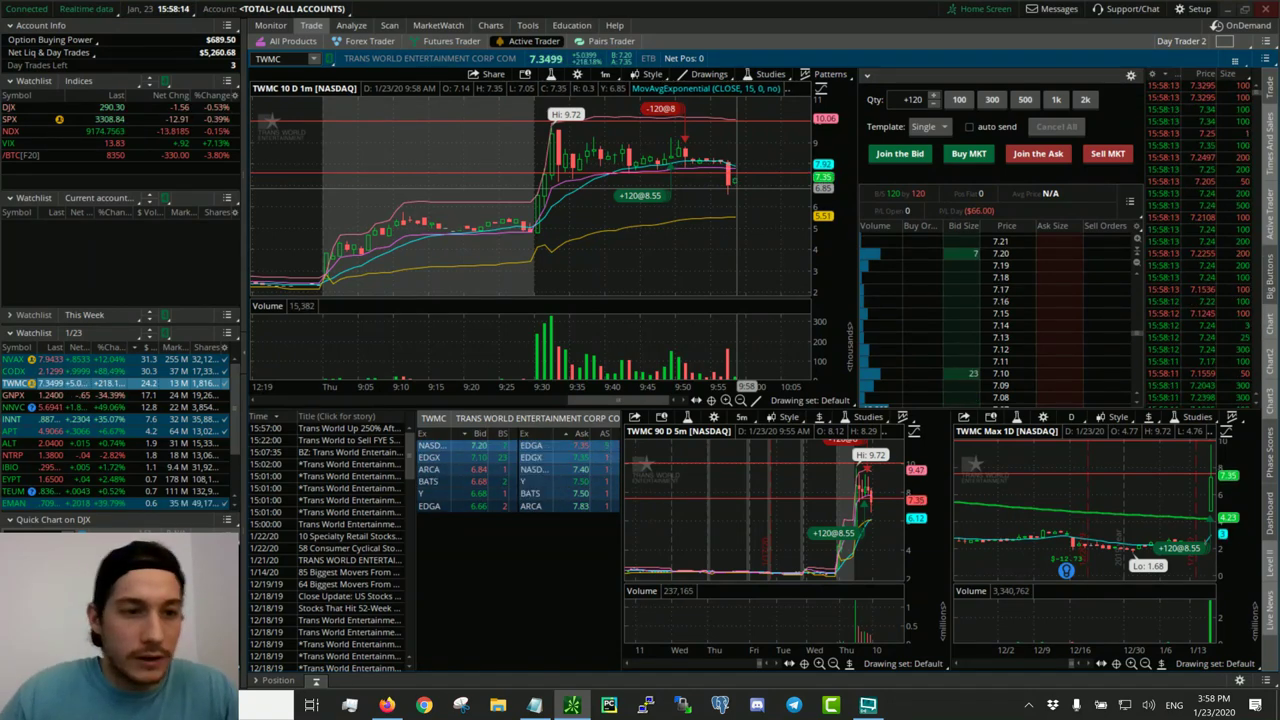
# - Load INNT from the 1/23 watchlist and switch the active account from all accounts to the Roth IRA
pyautogui.click(113, 420)
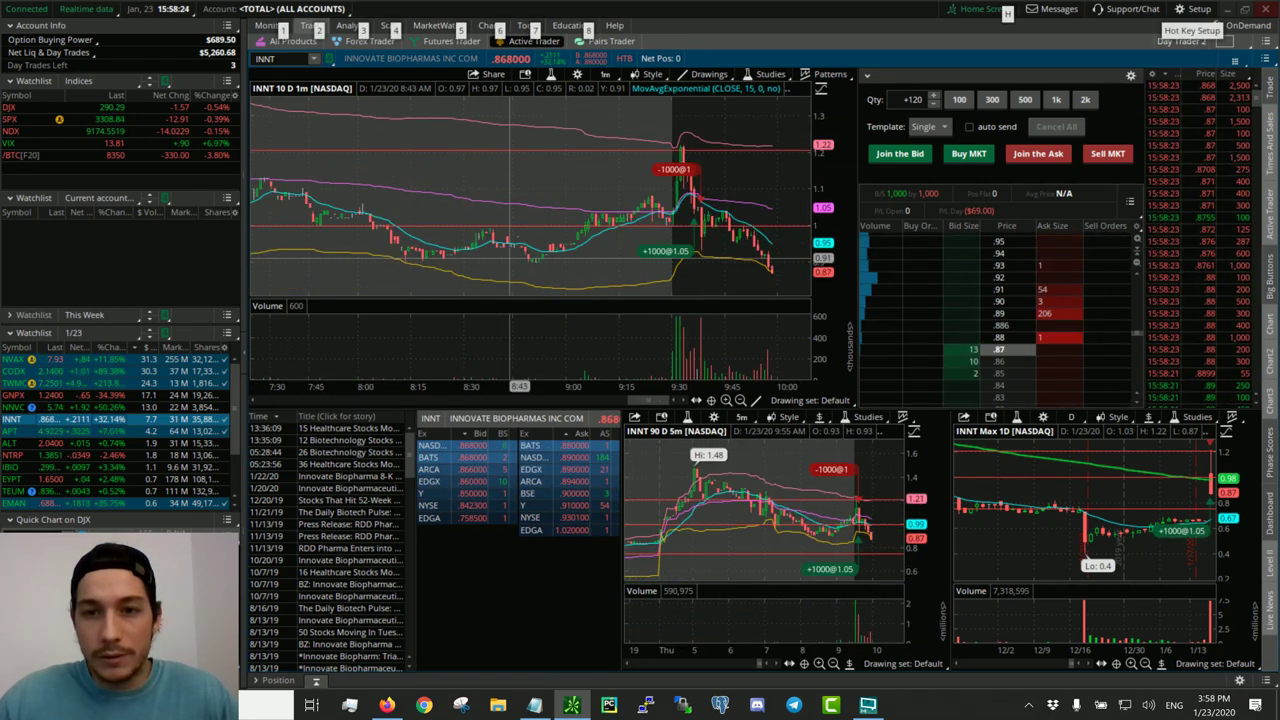
pyautogui.click(280, 9)
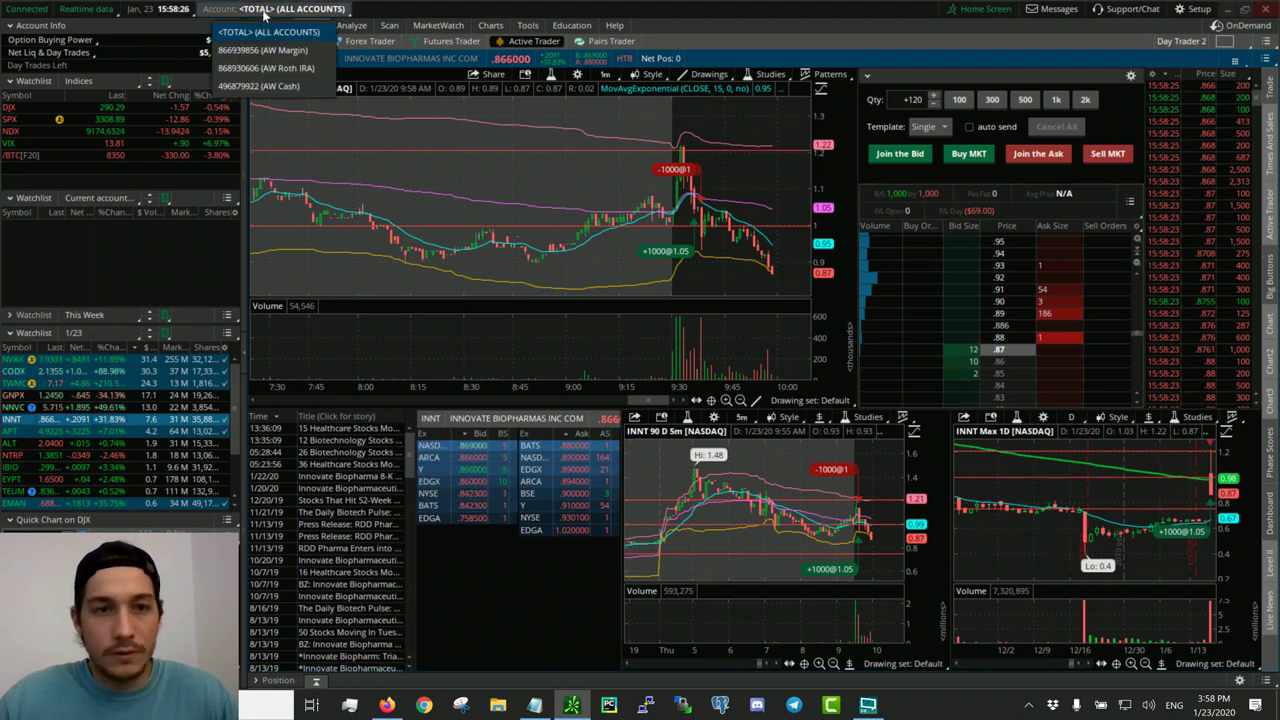
pyautogui.click(276, 68)
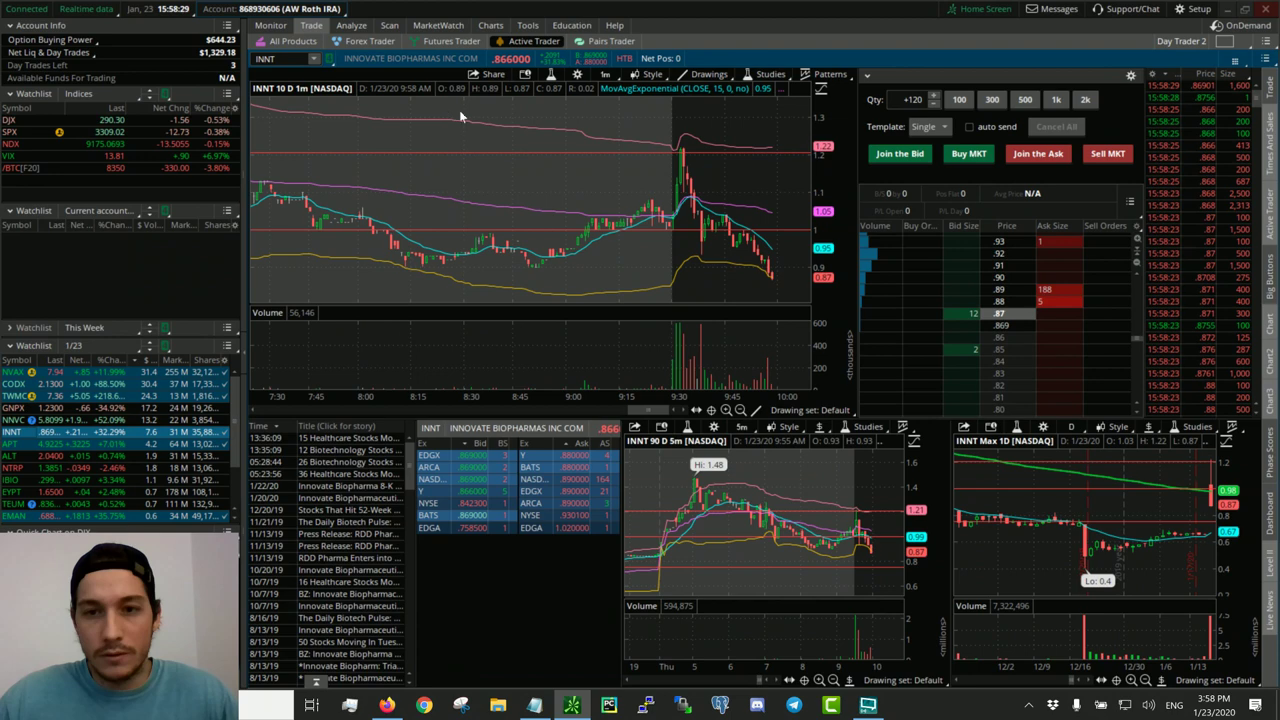
# - Set the order quantity to 900 shares, preview an INNT limit buy at .84, and dismiss the order without sending it
pyautogui.click(924, 101)
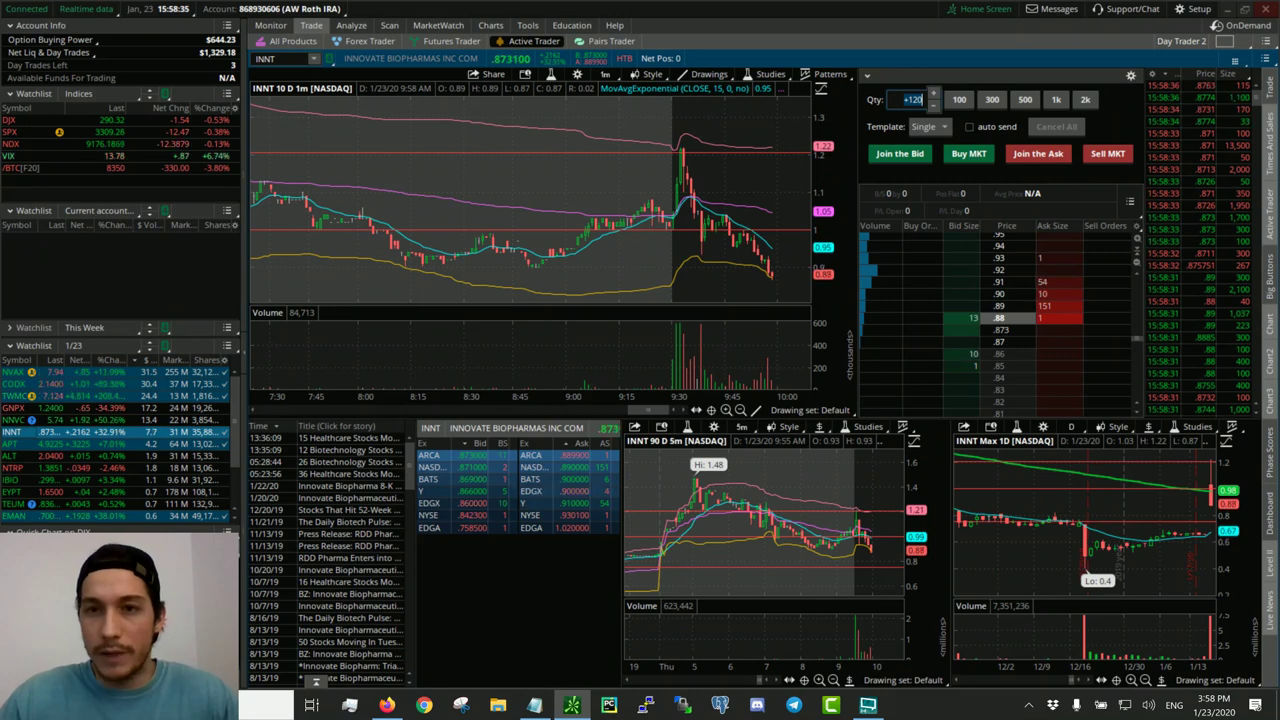
pyautogui.write('900')
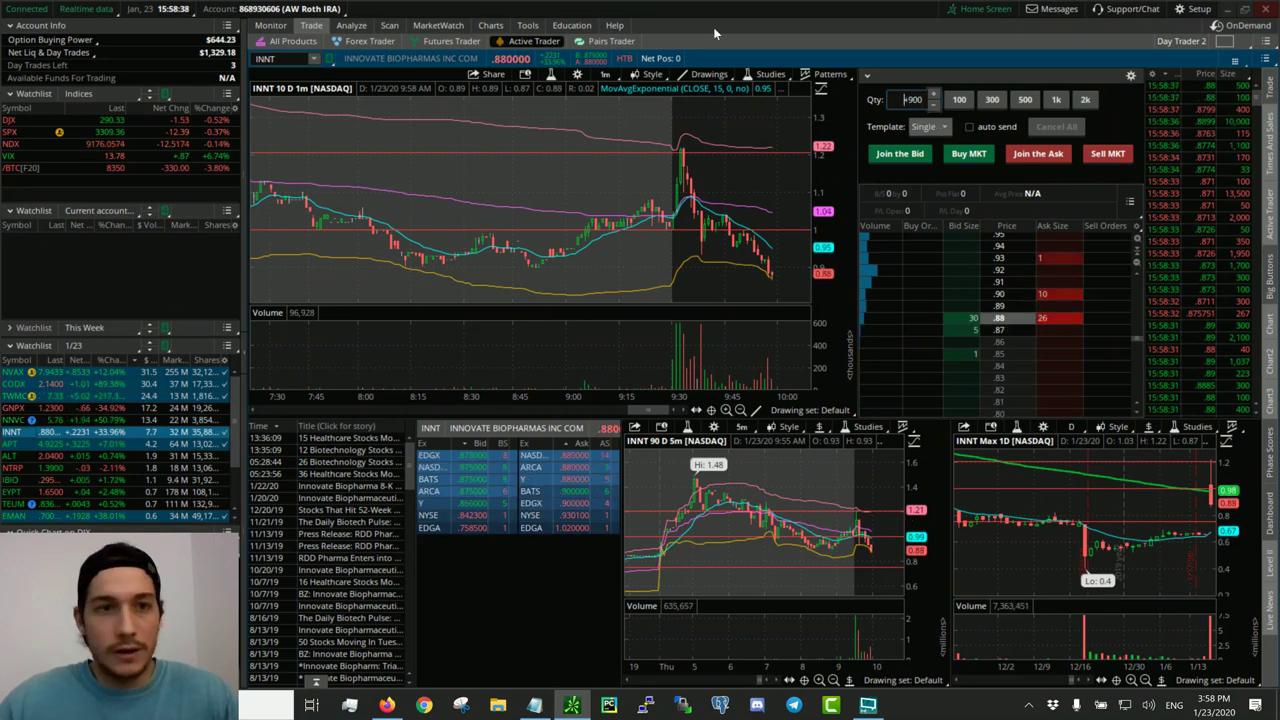
pyautogui.click(915, 366)
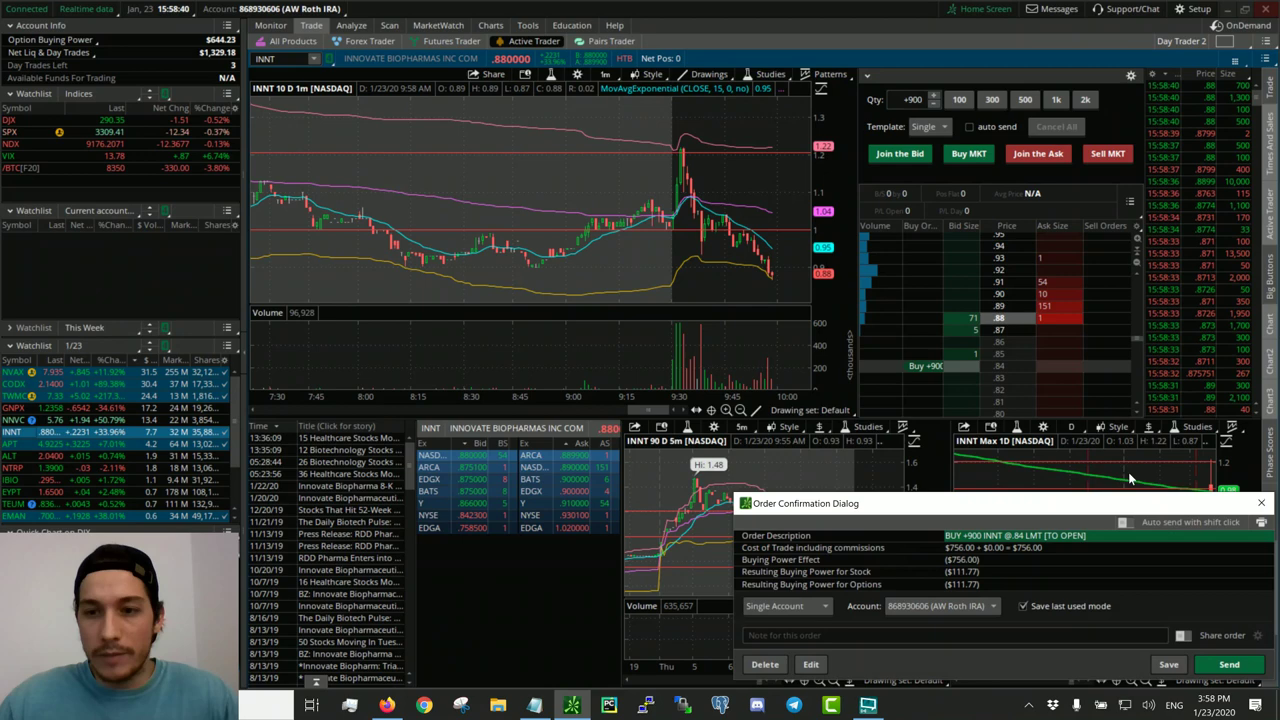
pyautogui.press('Escape')
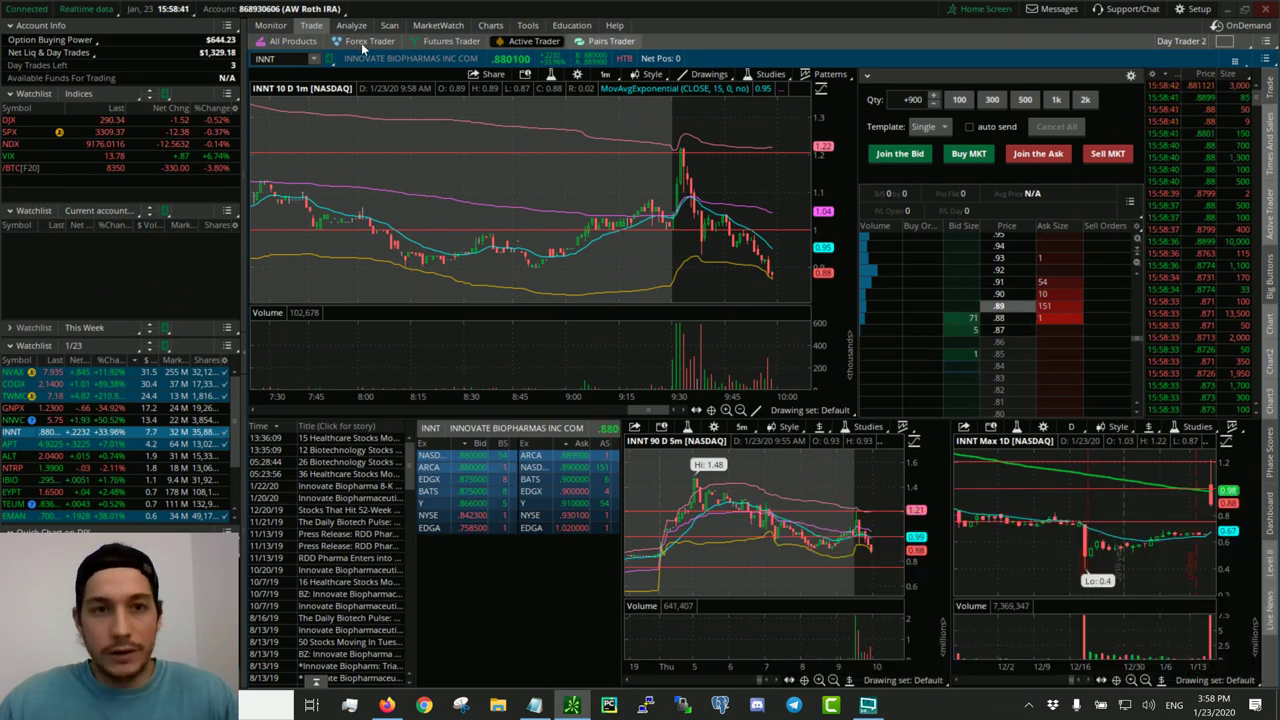
# - Reduce the order quantity to 800 shares, preview the INNT limit buy at .84 again, and close the confirmation unsent
pyautogui.click(276, 58)
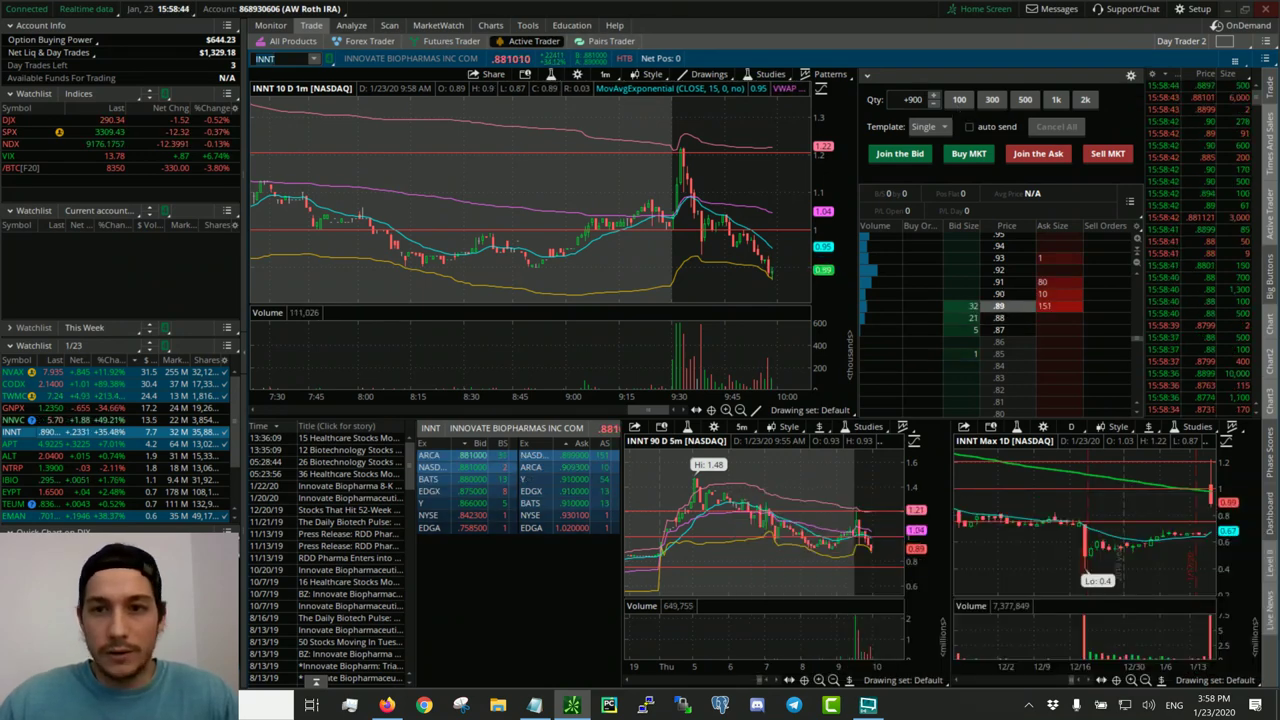
pyautogui.click(912, 99)
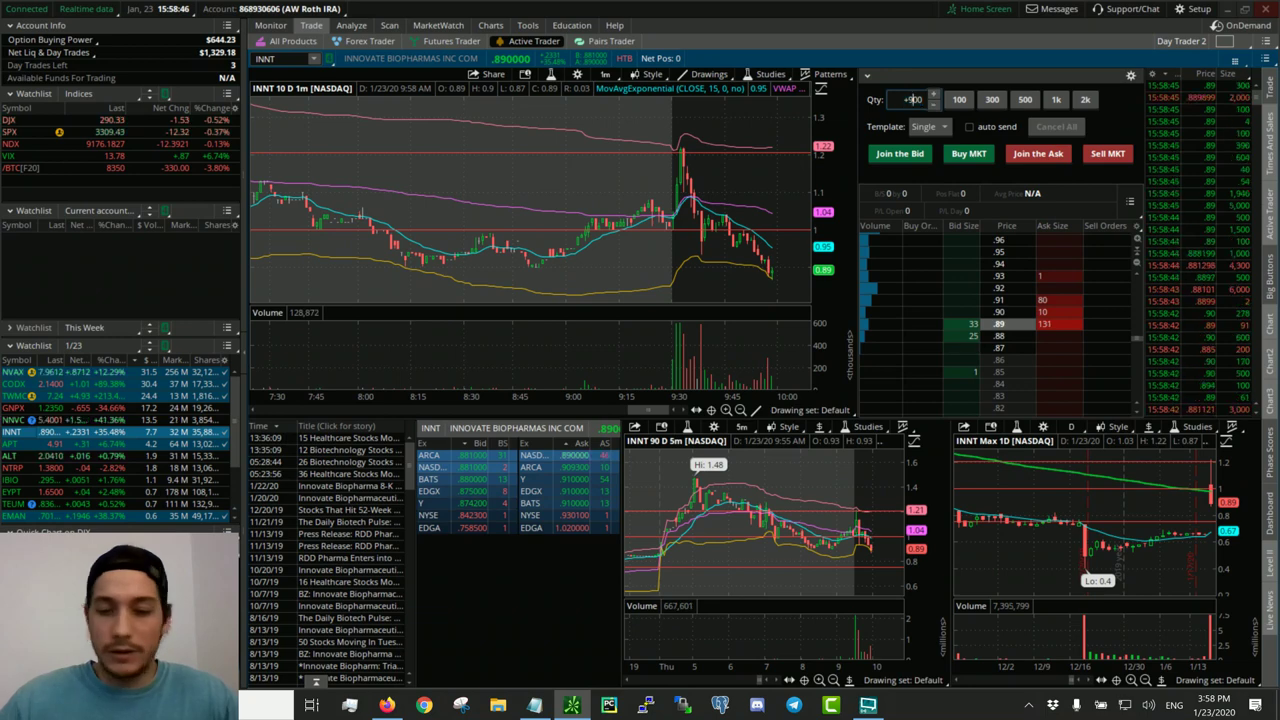
pyautogui.click(970, 384)
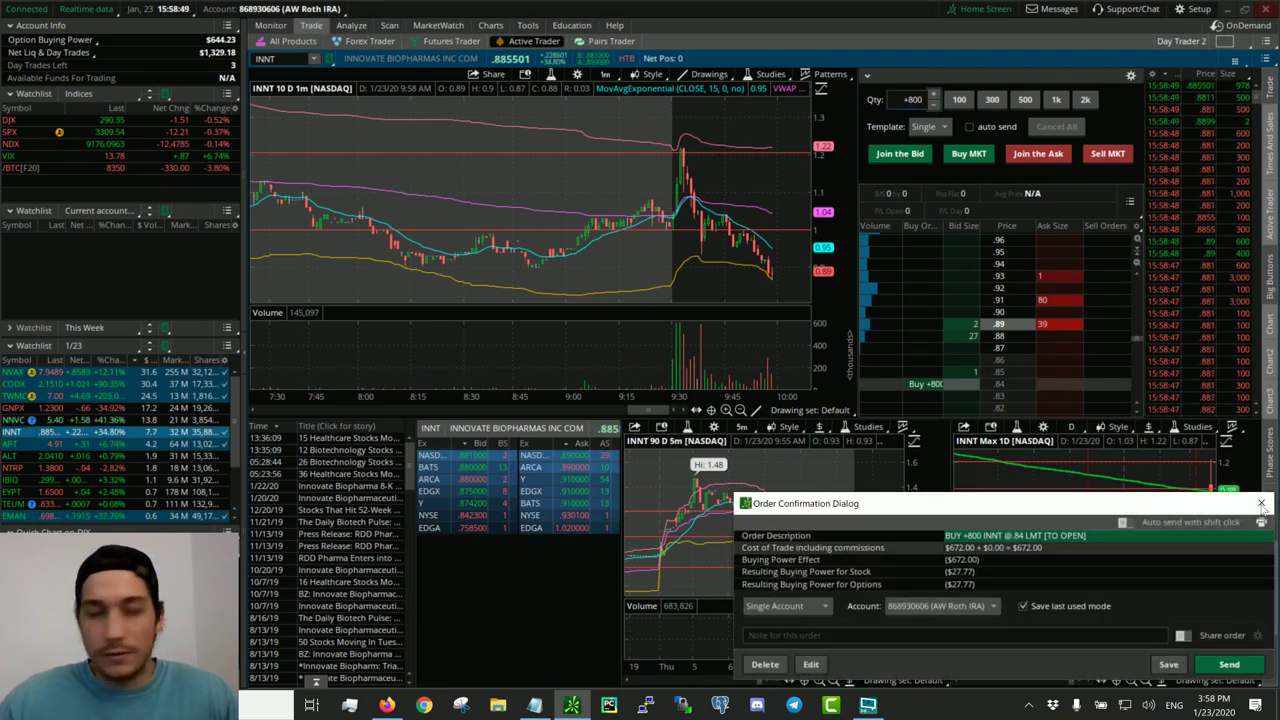
pyautogui.click(1261, 503)
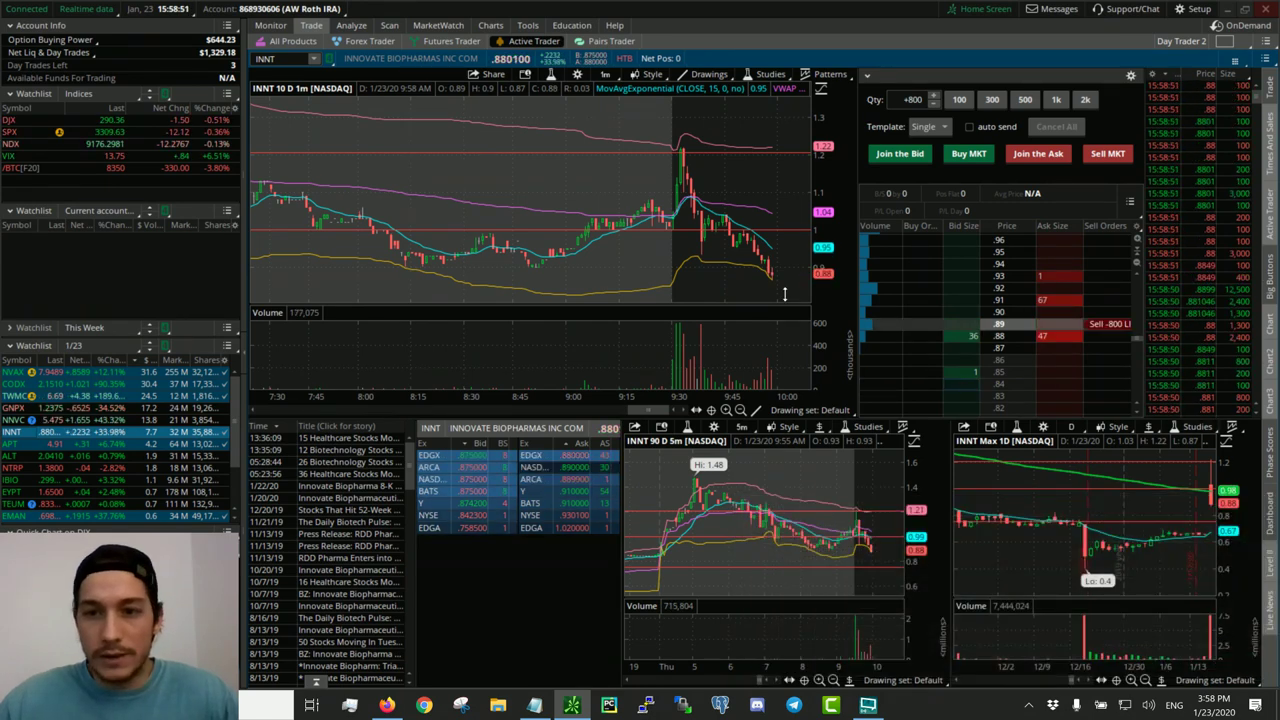
# - Set the order quantity to 750 shares, check the cost of an INNT limit buy at .84, and cancel the confirmation
pyautogui.scroll(-5, 772, 281)
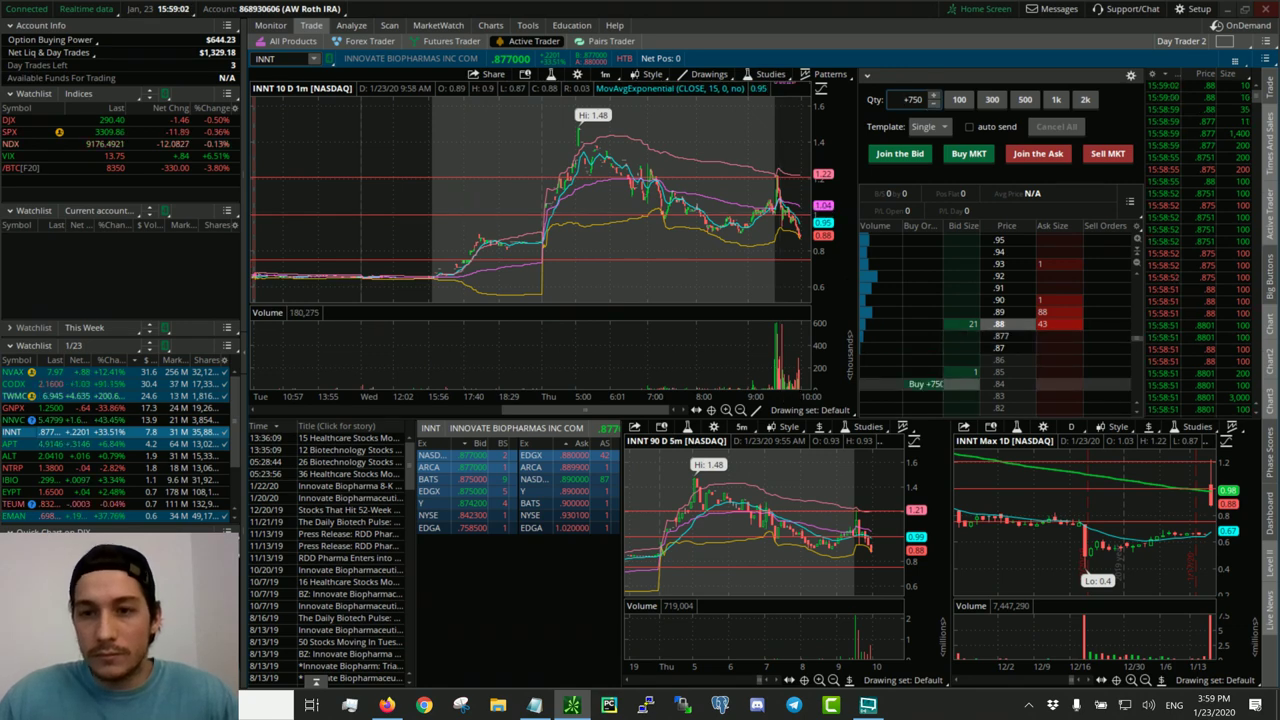
pyautogui.click(960, 386)
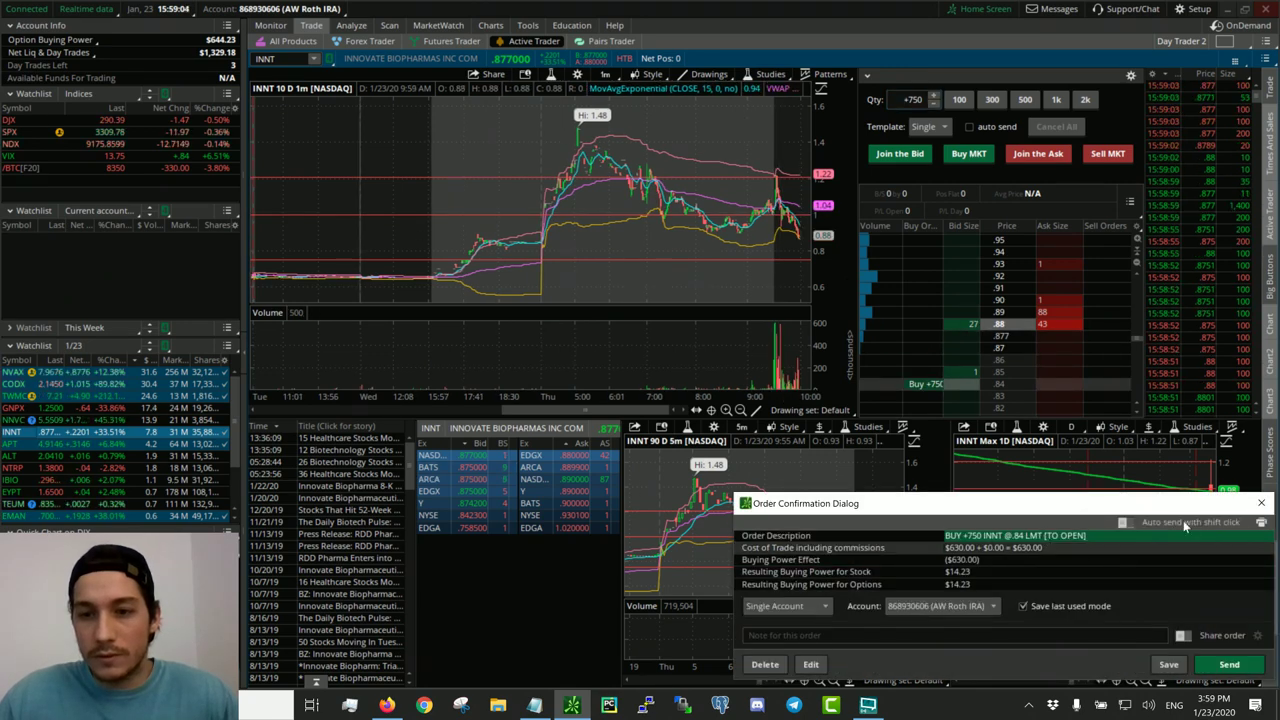
pyautogui.press('Escape')
pyautogui.scroll(3, 778, 230)
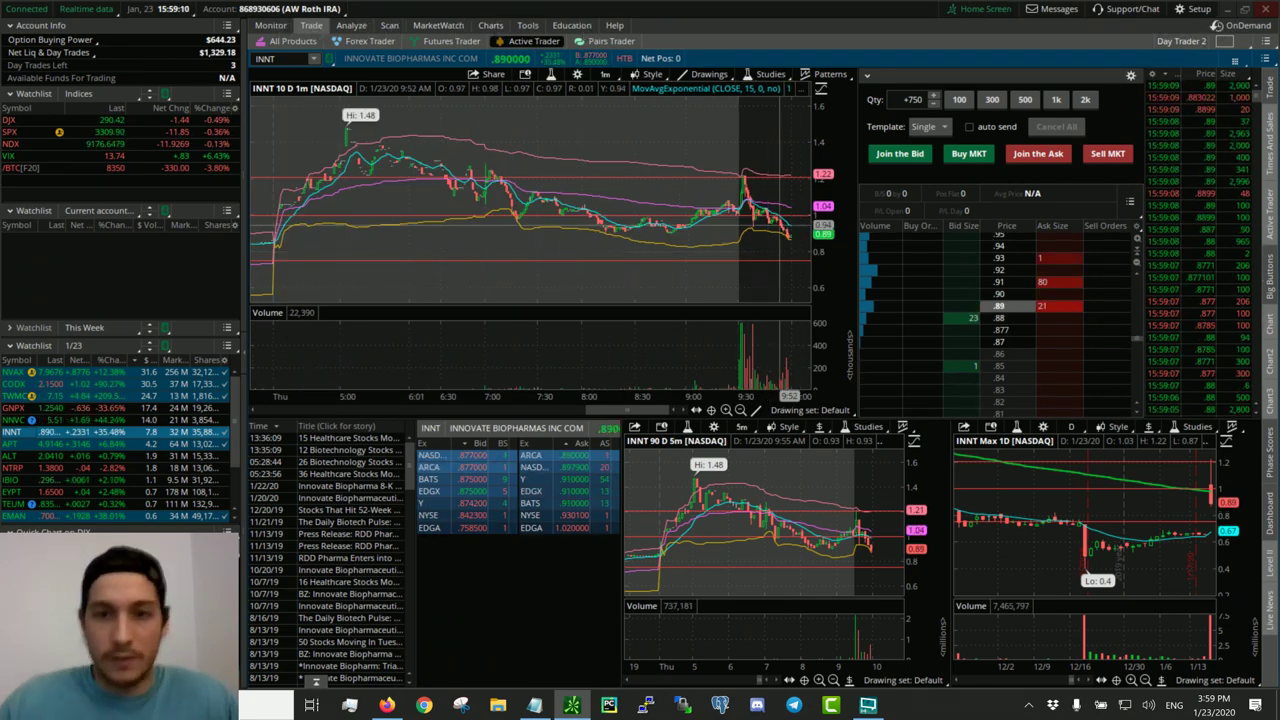
pyautogui.scroll(2, 780, 230)
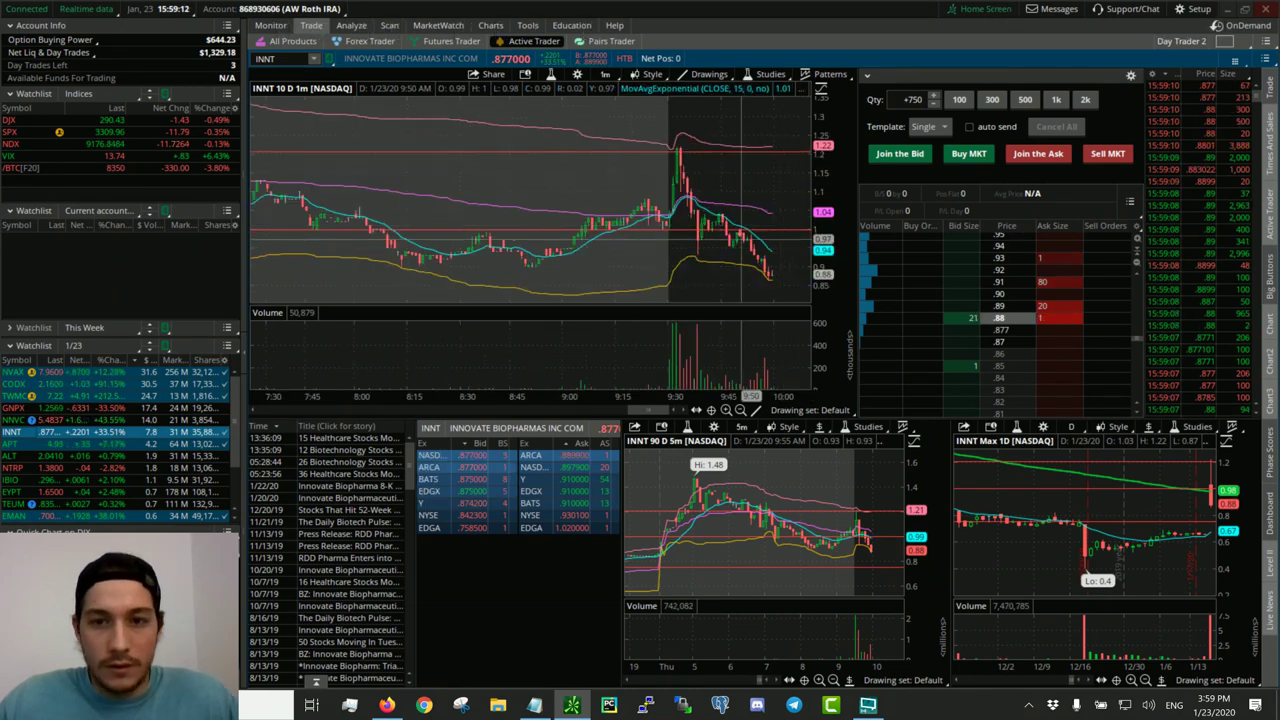